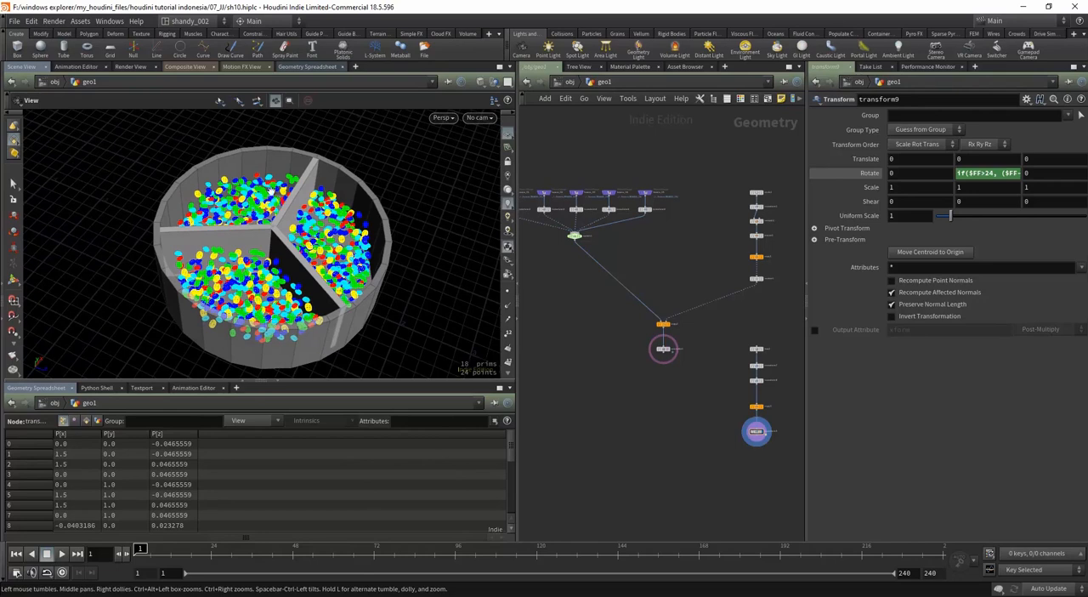
# Step: Hide the other objects in the viewport so only geo1's dividers and beans are displayed
pyautogui.moveTo(232, 259); pyautogui.dragTo(249, 286)
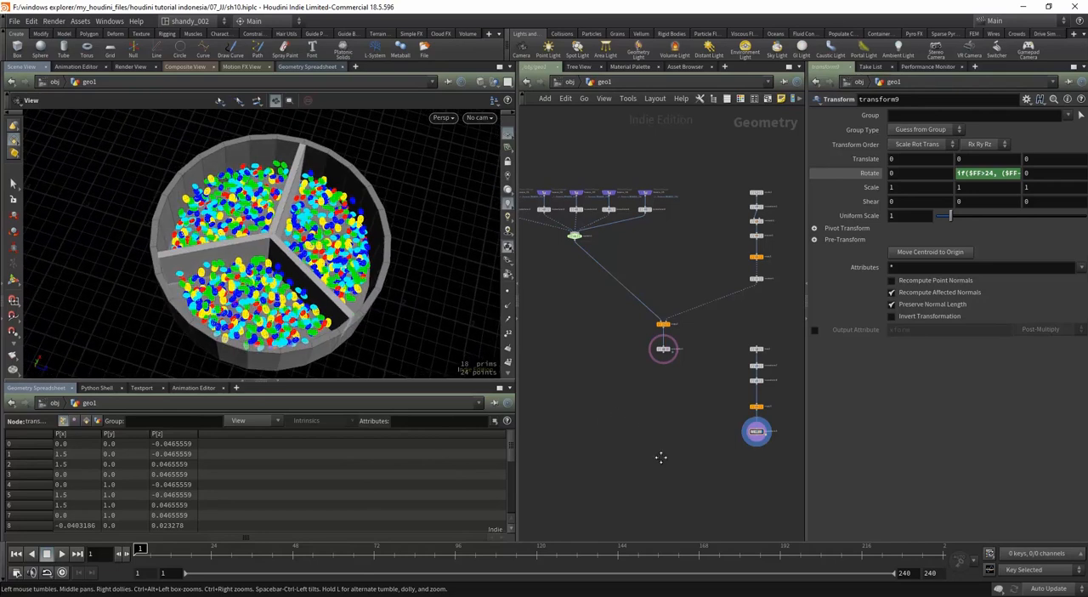
pyautogui.scroll(3, 659, 393)
pyautogui.scroll(1, 671, 423)
pyautogui.moveTo(671, 422); pyautogui.dragTo(558, 368, button='middle')
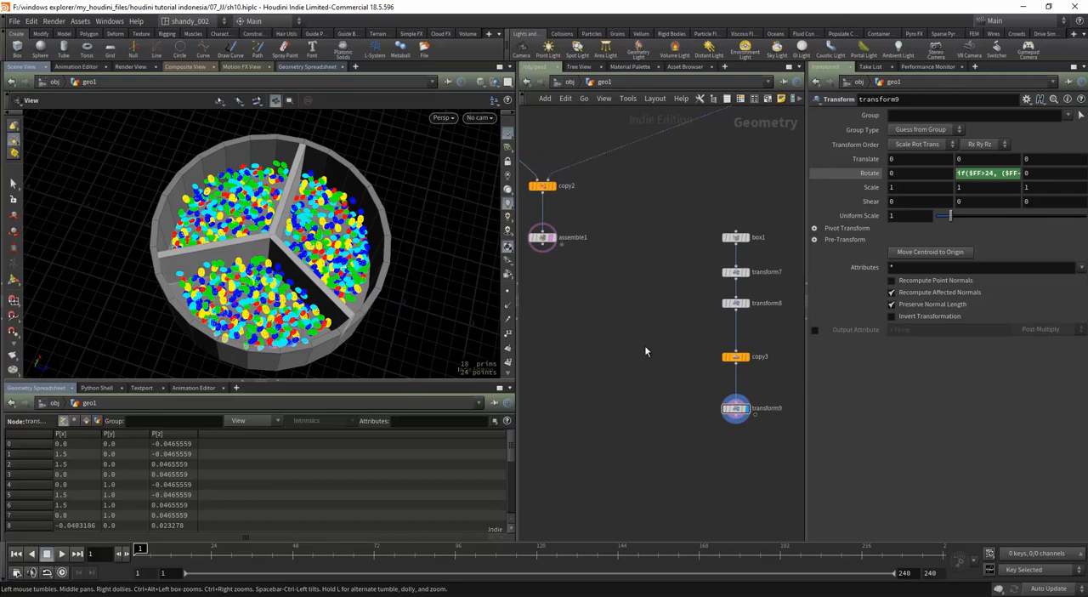
pyautogui.moveTo(276, 268); pyautogui.dragTo(326, 279)
pyautogui.scroll(-1, 653, 409)
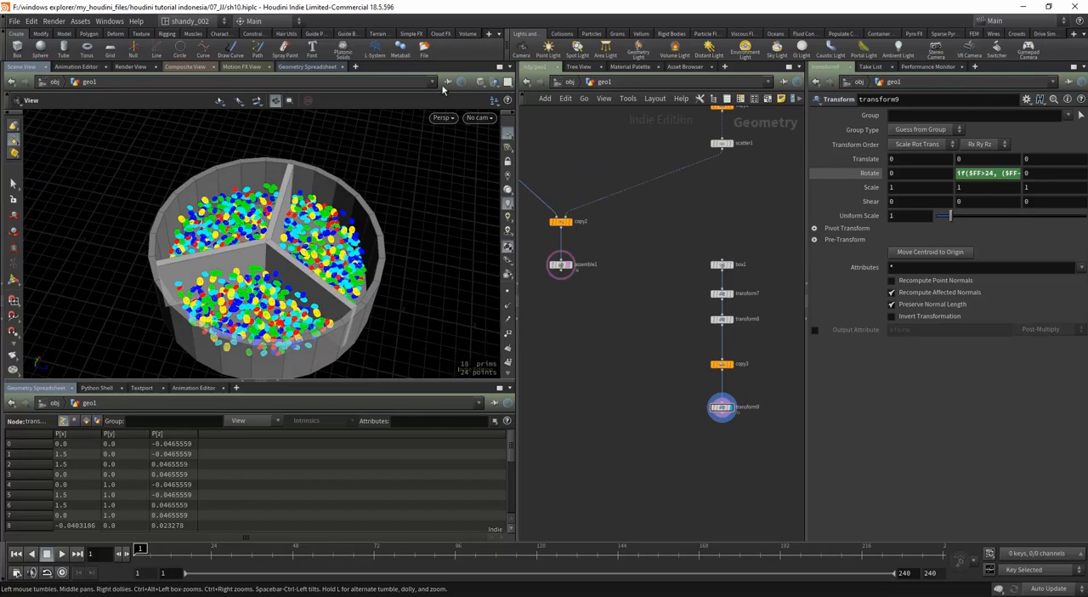
pyautogui.click(493, 83)
pyautogui.click(498, 119)
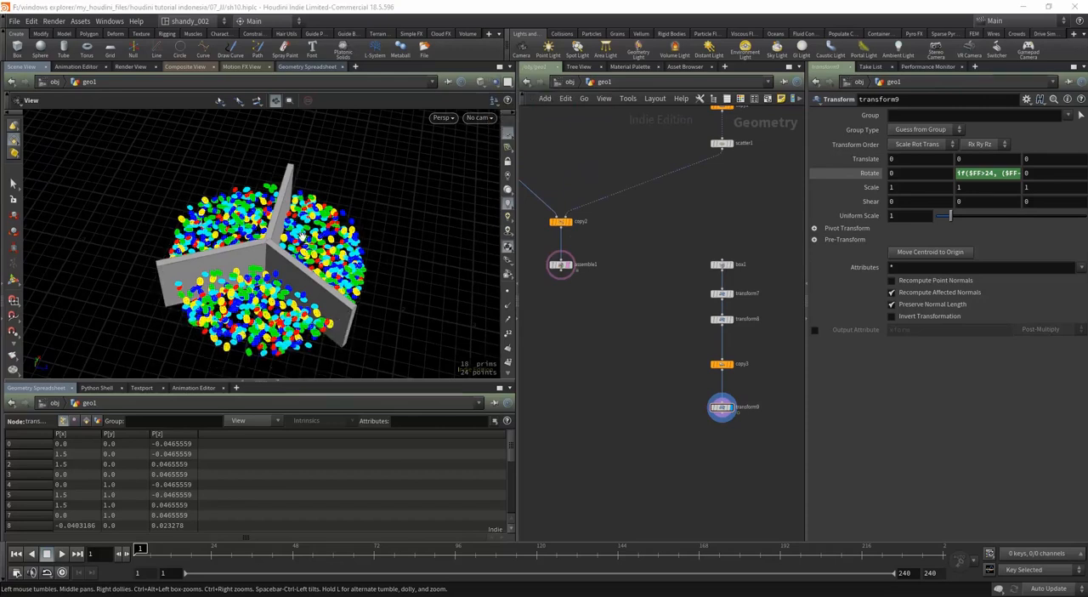
pyautogui.moveTo(304, 238); pyautogui.dragTo(292, 246)
# Step: Add an Object Merge node in the free space beside the box1 divider chain
pyautogui.moveTo(727, 369); pyautogui.dragTo(682, 360, button='middle')
pyautogui.moveTo(752, 337); pyautogui.dragTo(720, 341, button='middle')
pyautogui.press('Tab')
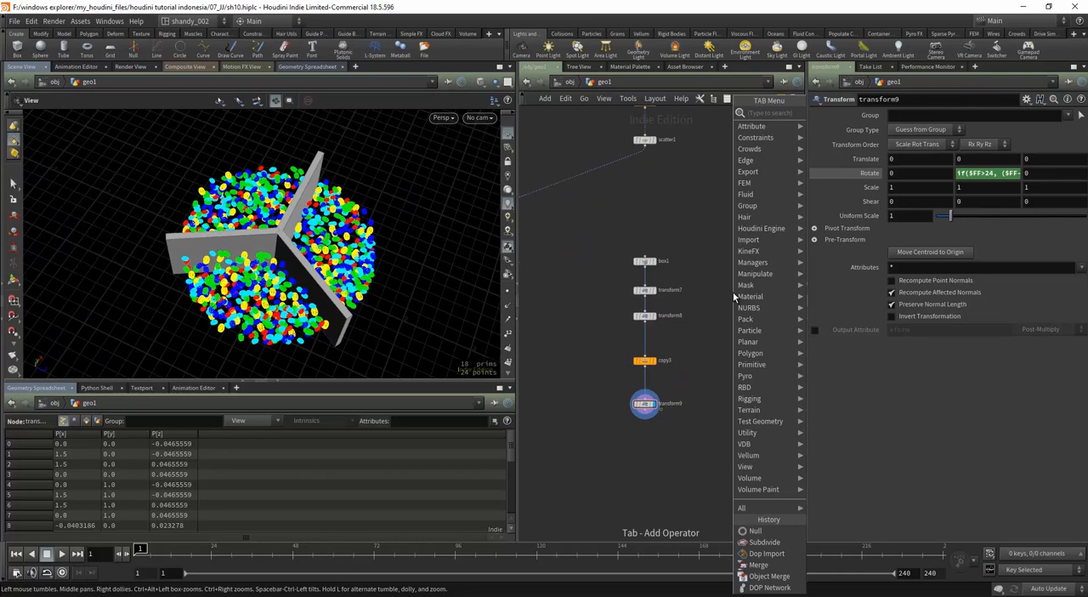
pyautogui.write('o')
pyautogui.press('Down')
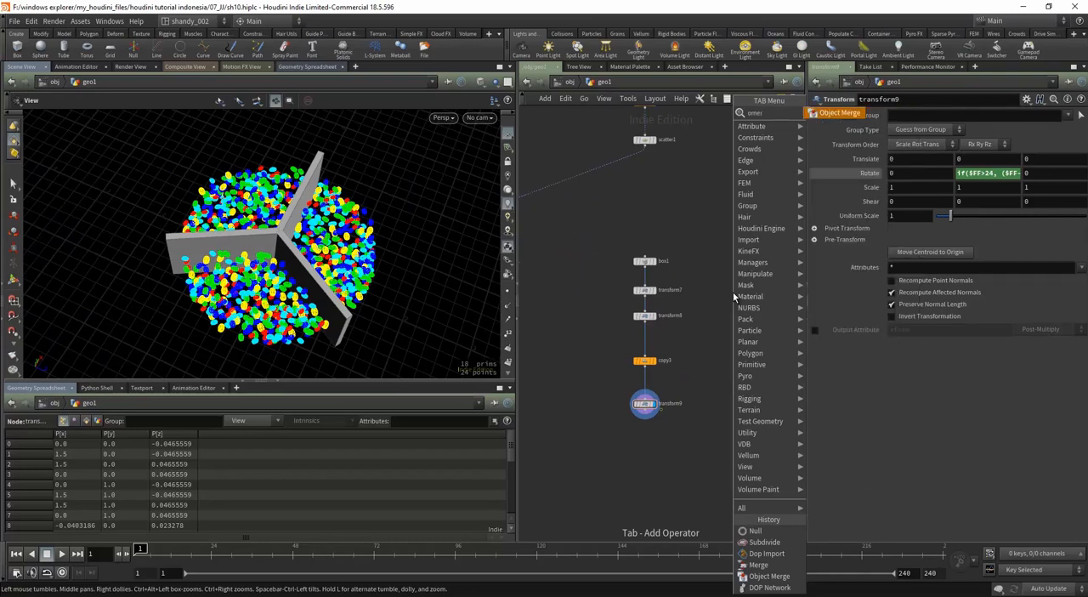
pyautogui.press('Return')
pyautogui.click(748, 266)
pyautogui.moveTo(771, 326); pyautogui.dragTo(721, 345, button='middle')
pyautogui.moveTo(740, 272); pyautogui.dragTo(711, 283)
pyautogui.moveTo(751, 247); pyautogui.dragTo(720, 337)
# Step: Set the Object Merge's Object 1 path to ../../roaster/ROASTER_OUT/
pyautogui.click(1015, 144)
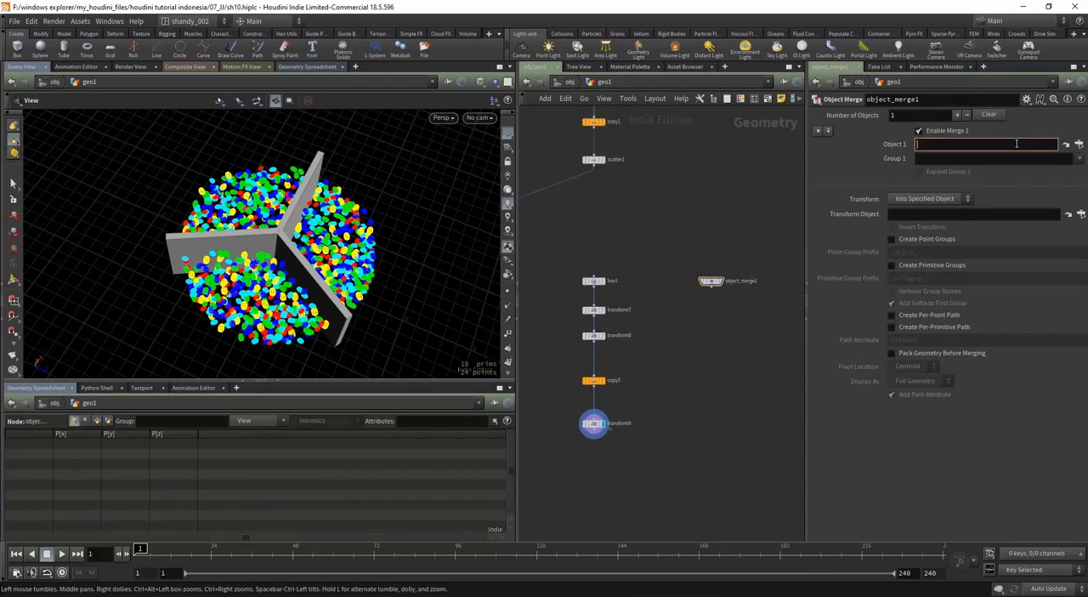
pyautogui.write('../../')
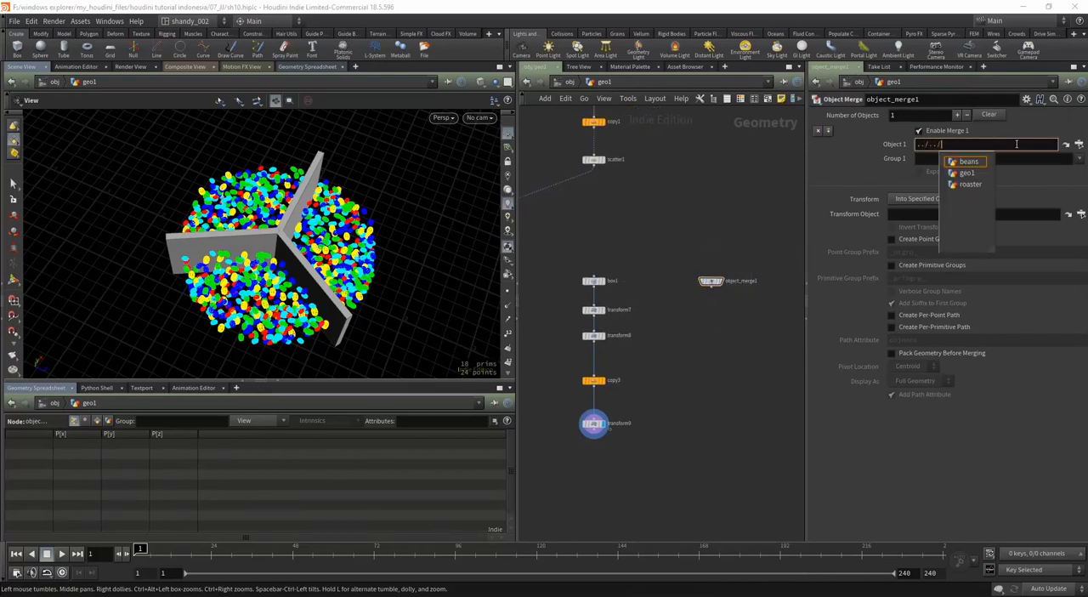
pyautogui.press('Down')
pyautogui.press('Down')
pyautogui.press('Return')
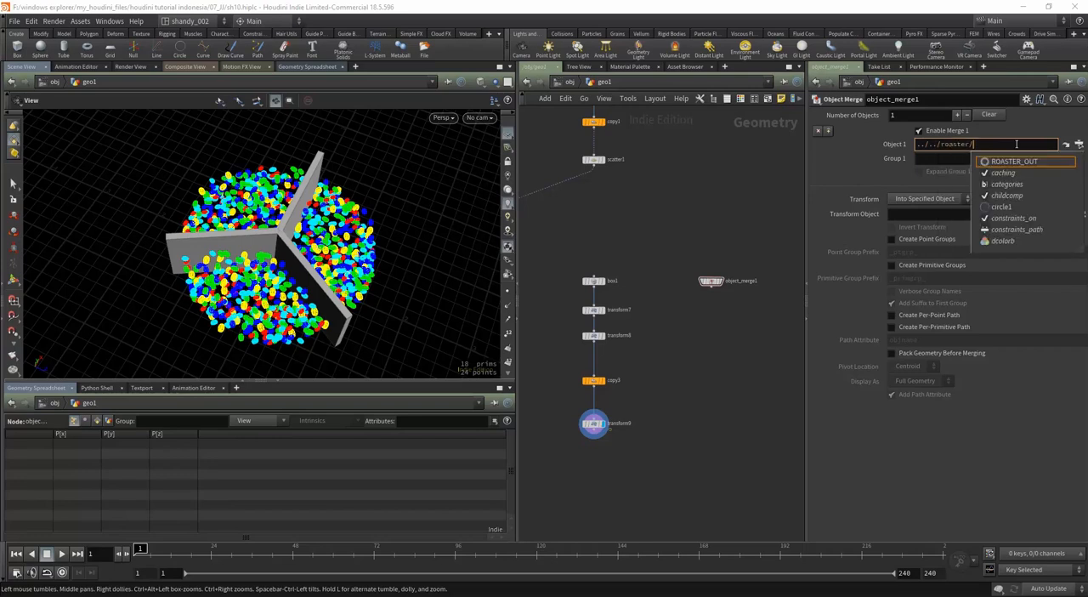
pyautogui.press('Down')
pyautogui.press('Return')
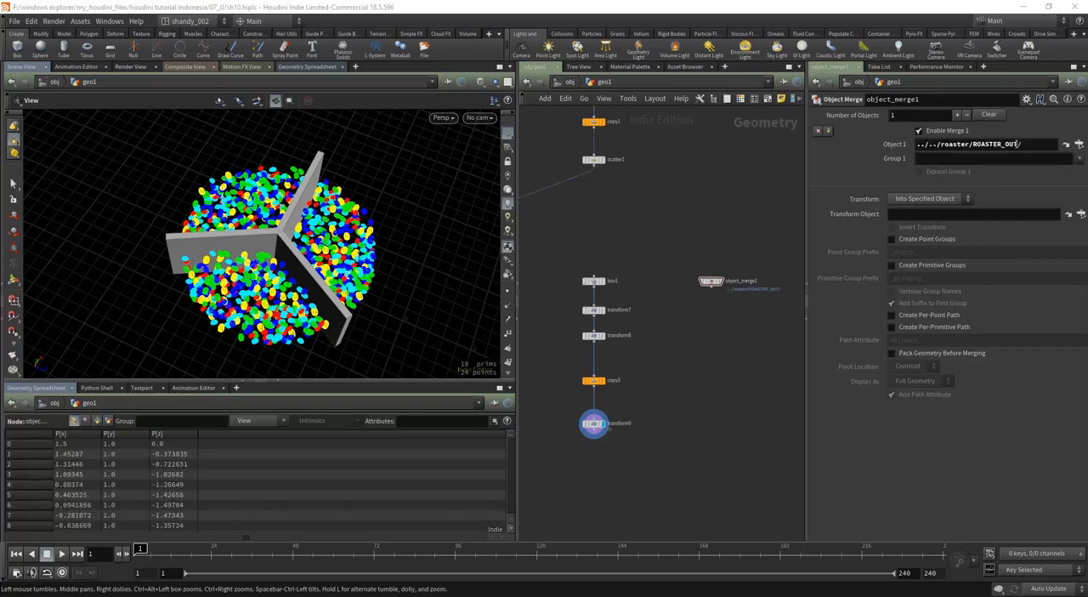
pyautogui.moveTo(973, 144); pyautogui.dragTo(1020, 144)
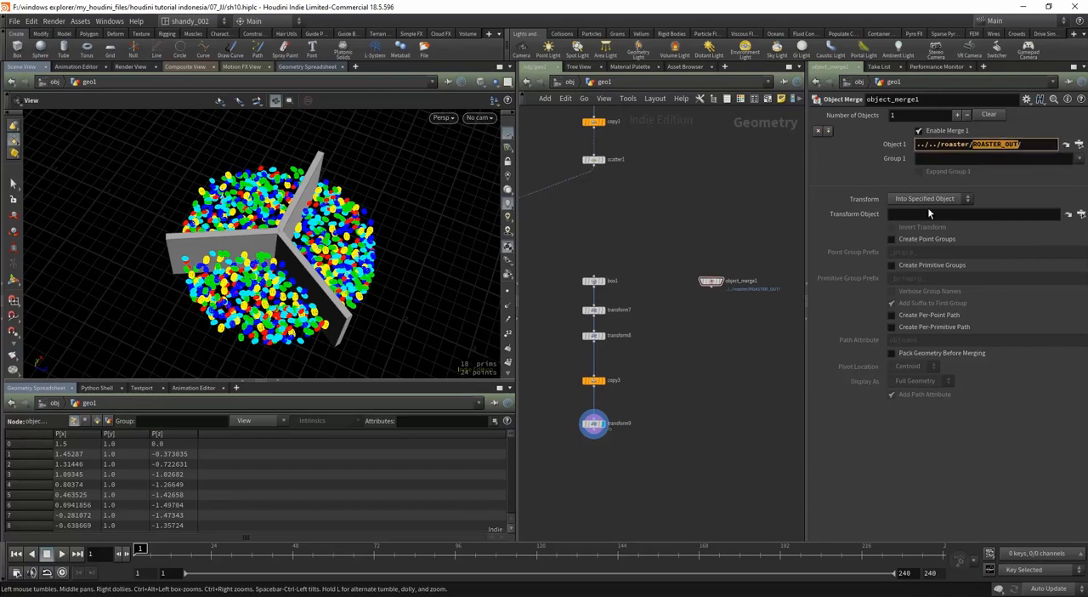
# Step: Color the Object Merge node purple and rename it roaster
pyautogui.click(718, 282)
pyautogui.press('c')
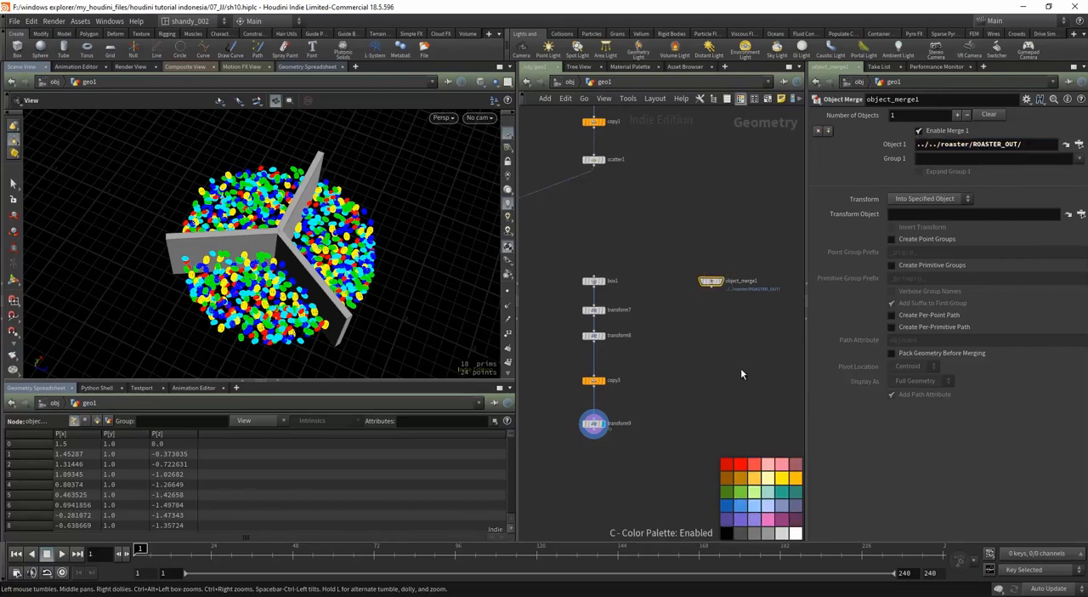
pyautogui.click(744, 521)
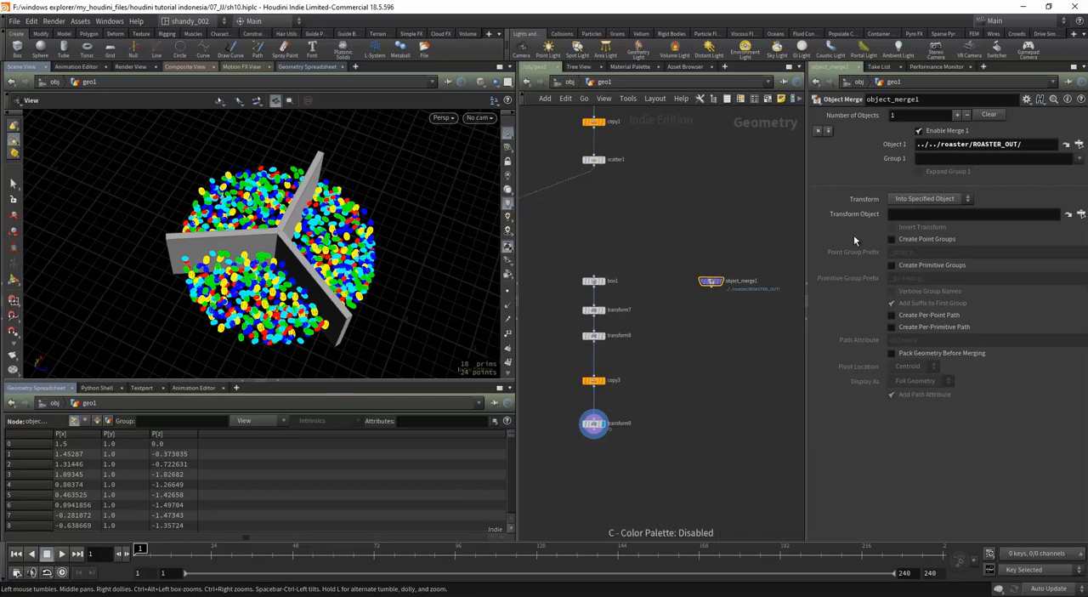
pyautogui.scroll(2, 797, 222)
pyautogui.click(738, 306)
pyautogui.moveTo(759, 307); pyautogui.dragTo(620, 320)
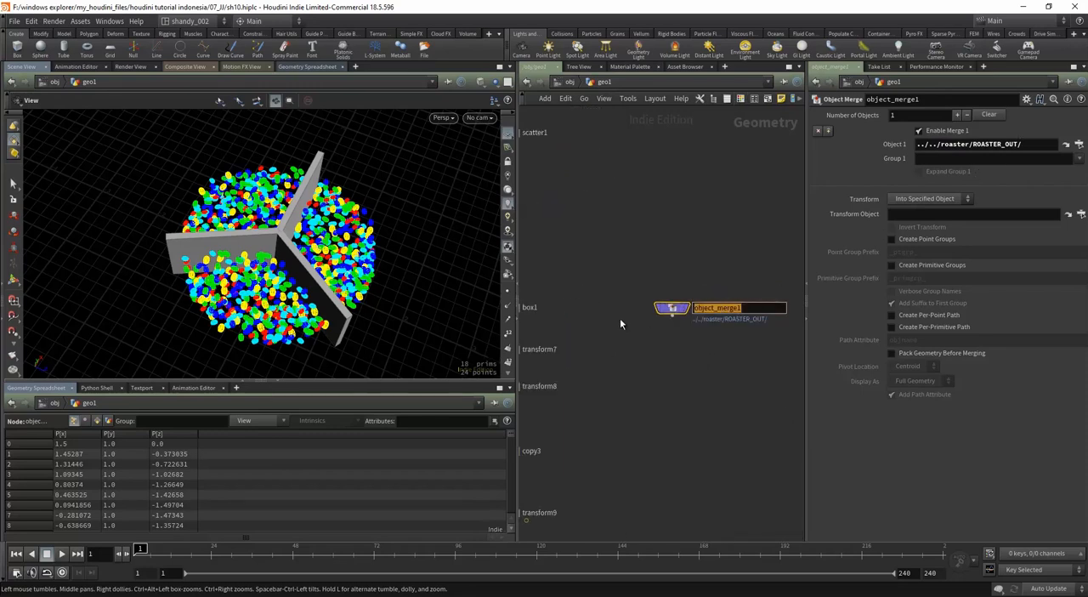
pyautogui.write('roaster')
pyautogui.press('Return')
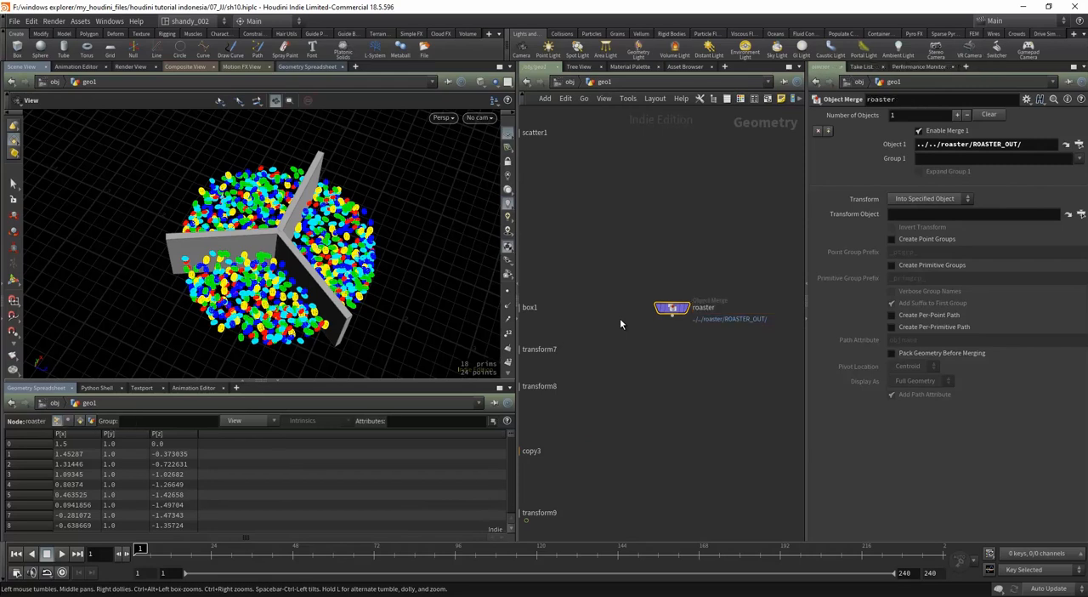
# Step: Reposition the roaster node beside the lower end of the divider chain, near transform9
pyautogui.scroll(-3, 616, 318)
pyautogui.moveTo(642, 311); pyautogui.dragTo(652, 390)
pyautogui.moveTo(632, 415); pyautogui.dragTo(672, 395, button='middle')
pyautogui.click(594, 375)
pyautogui.click(595, 414)
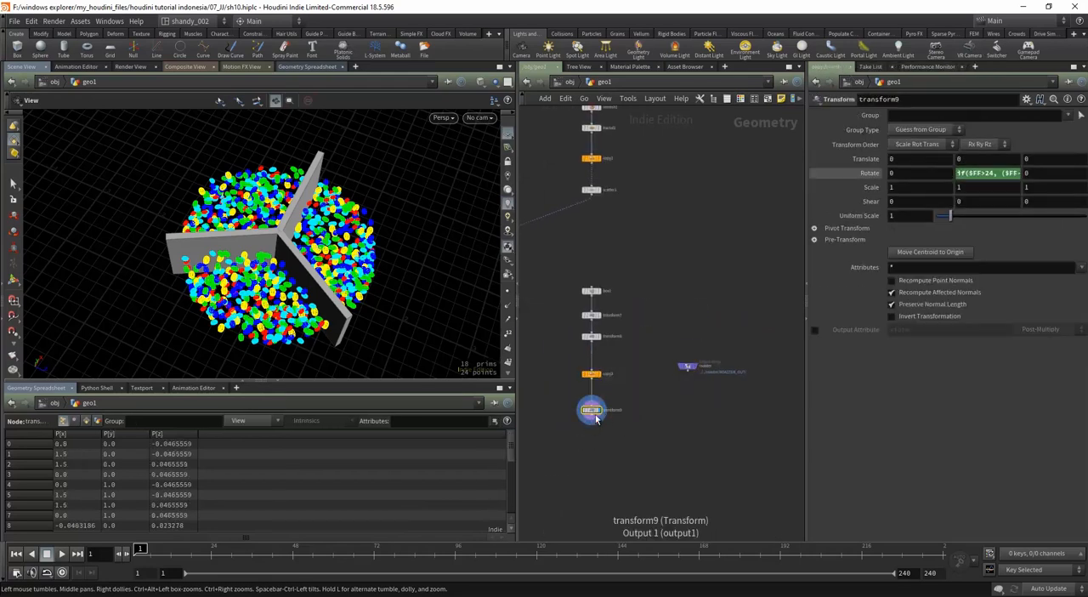
pyautogui.moveTo(685, 366); pyautogui.dragTo(681, 389)
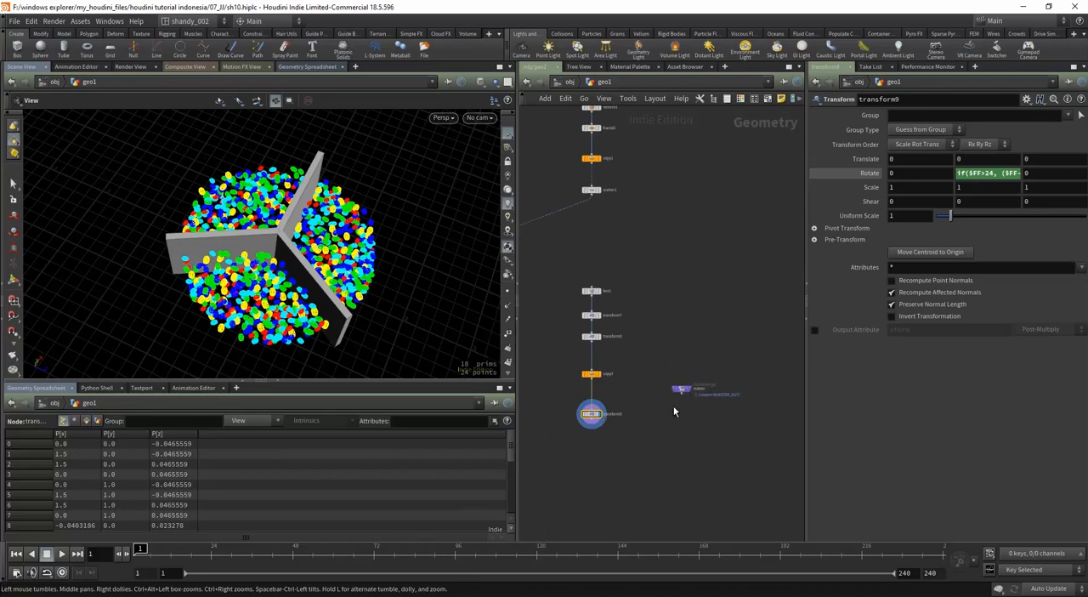
# Step: Add a Merge node below transform9 and the roaster node
pyautogui.moveTo(638, 451); pyautogui.dragTo(650, 421, button='middle')
pyautogui.press('Tab')
pyautogui.write('mer')
pyautogui.press('Return')
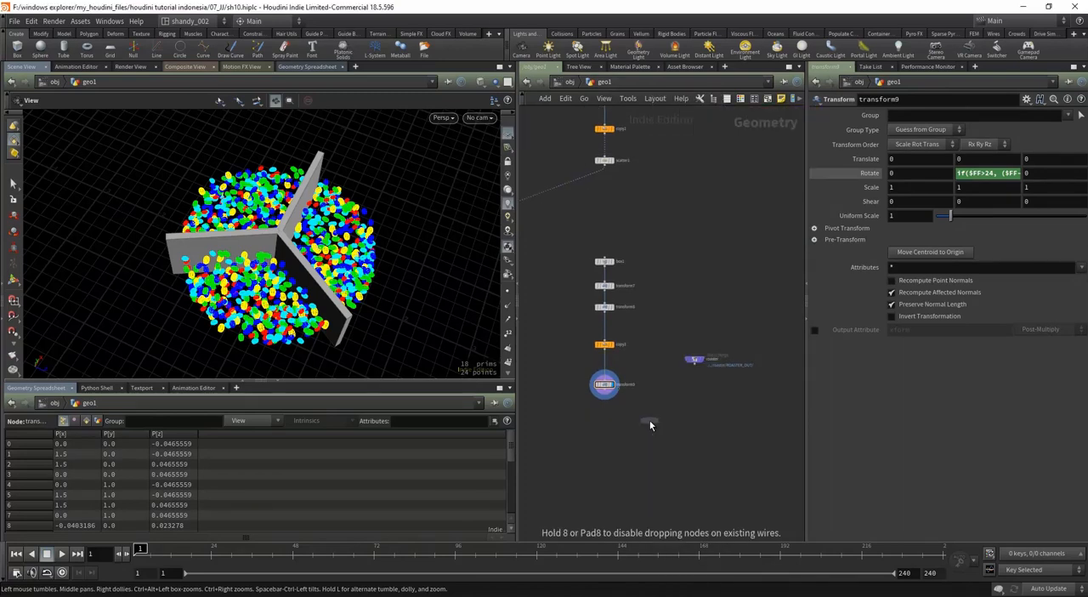
pyautogui.click(649, 420)
# Step: Wire transform9 and roaster into the Merge node with transform9 as the first input, and display the merged geometry
pyautogui.scroll(3, 646, 412)
pyautogui.click(719, 337)
pyautogui.keyDown('shift'); pyautogui.click(603, 380); pyautogui.keyUp('shift')
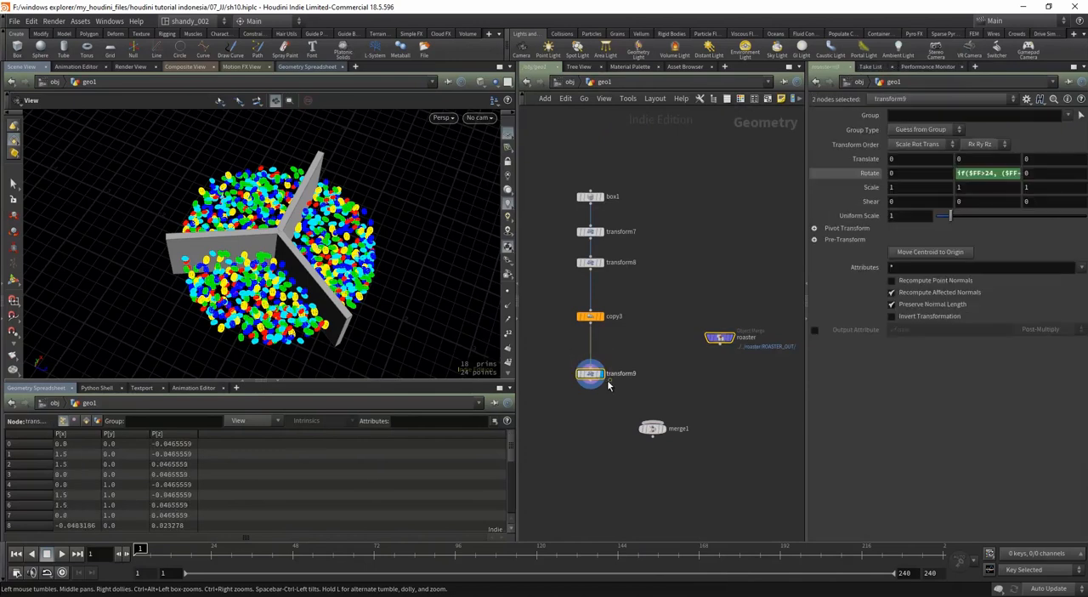
pyautogui.moveTo(592, 384); pyautogui.dragTo(652, 422)
pyautogui.moveTo(721, 338); pyautogui.dragTo(715, 368)
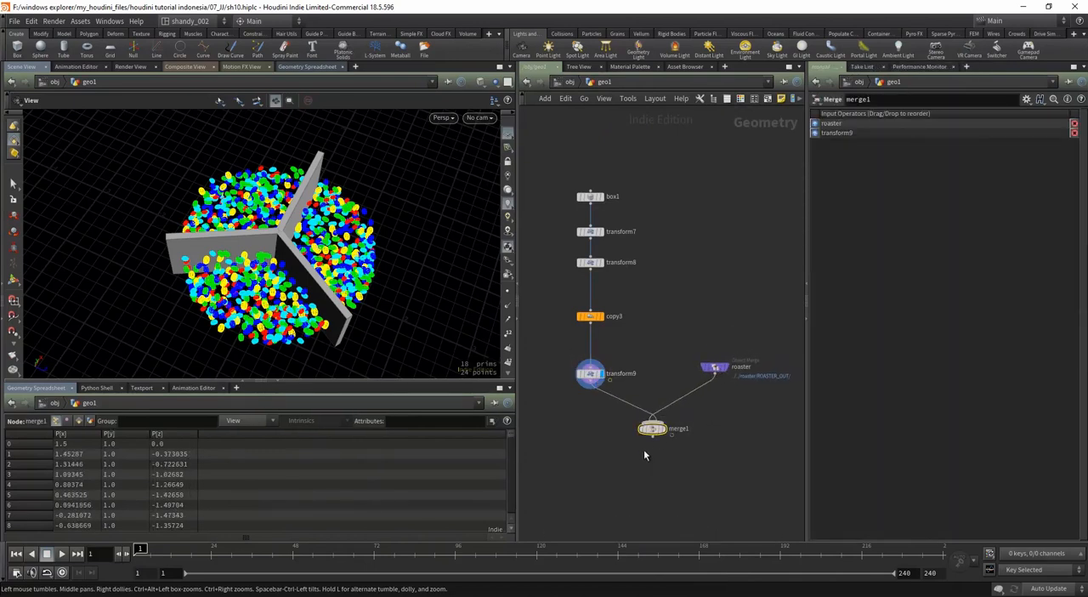
pyautogui.hotkey('shift', 'r')
pyautogui.click(665, 429)
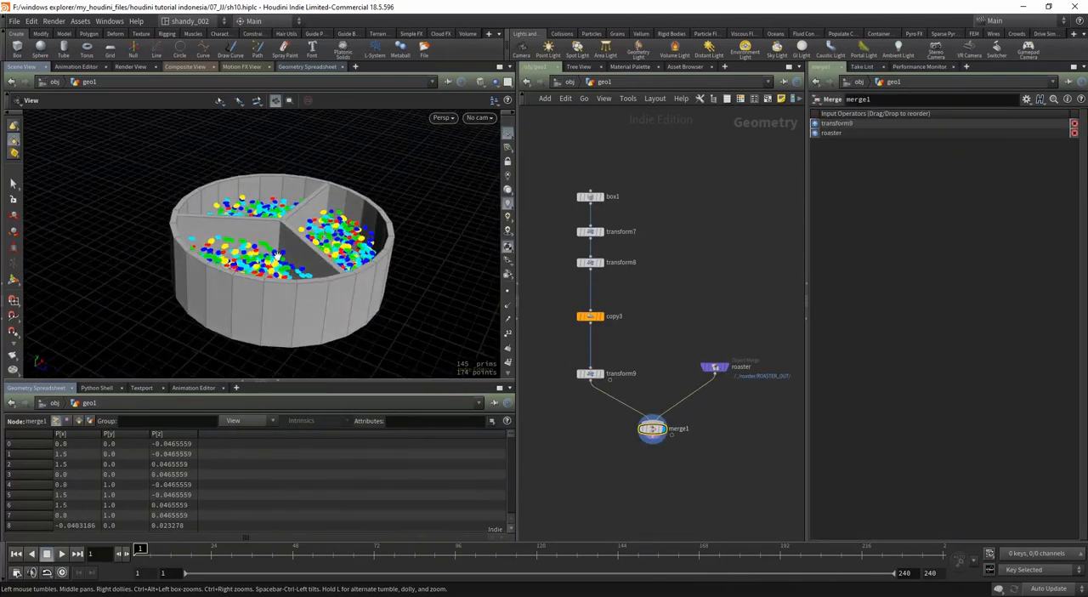
# Step: Append a Null below merge1, set it as the displayed node, and name it COLLISION
pyautogui.moveTo(667, 485); pyautogui.dragTo(701, 428, button='middle')
pyautogui.click(692, 386)
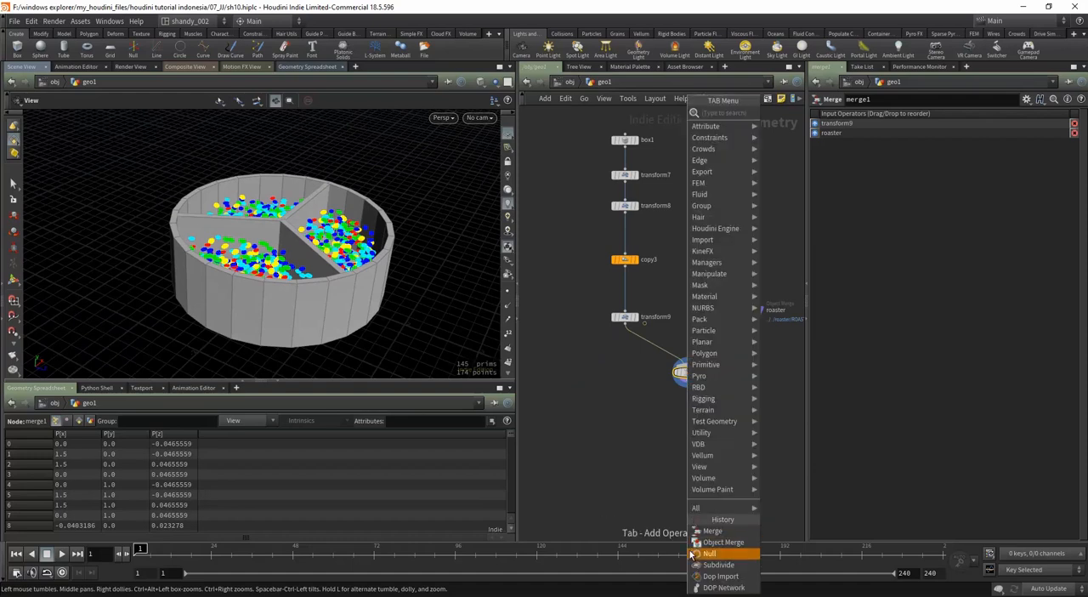
pyautogui.click(721, 548)
pyautogui.click(692, 430)
pyautogui.click(700, 424)
pyautogui.click(705, 429)
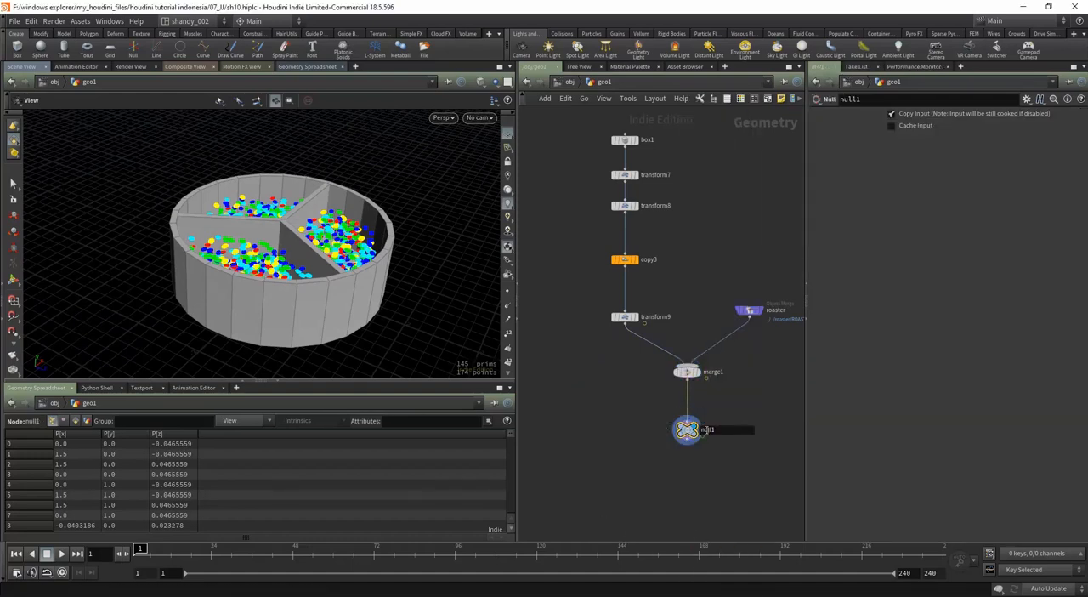
pyautogui.write('COLLISION')
pyautogui.press('Return')
# Step: Append a Null far below assemble1 and set it as the displayed node
pyautogui.scroll(-2, 687, 466)
pyautogui.click(589, 231)
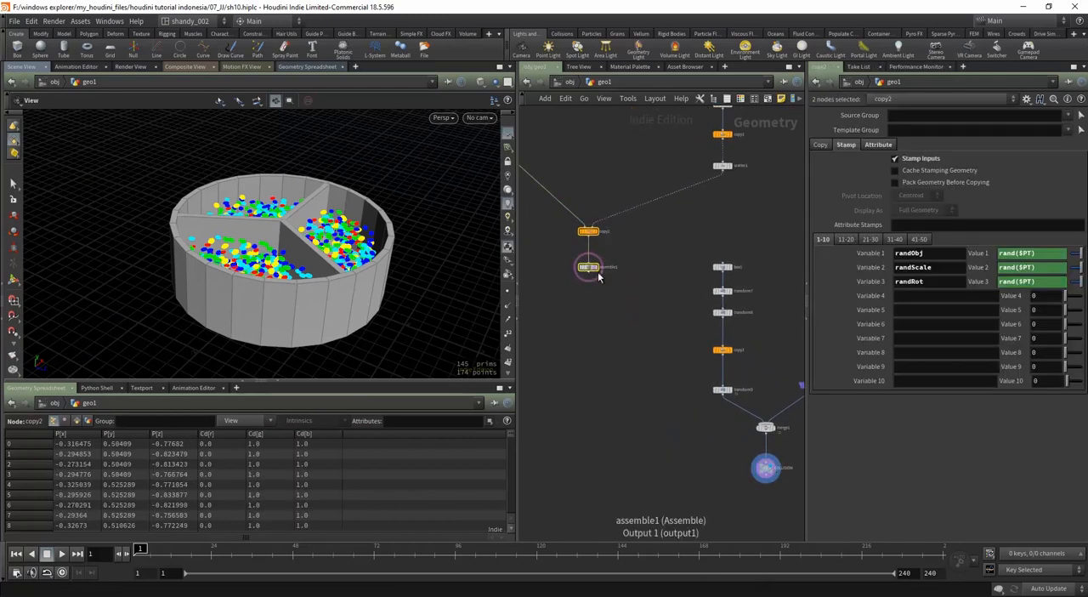
pyautogui.click(588, 276)
pyautogui.click(590, 449)
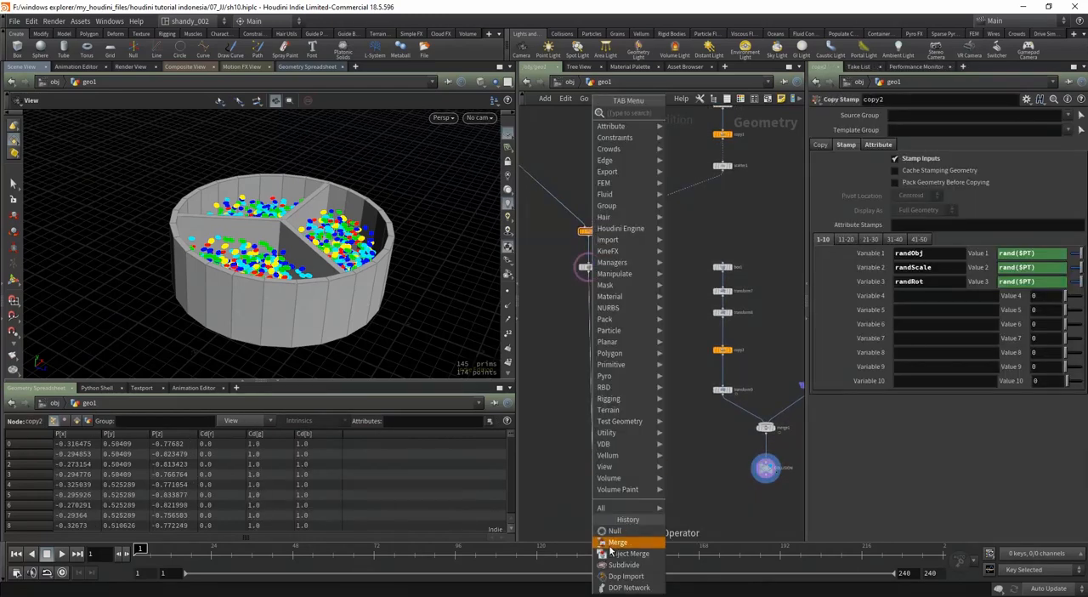
pyautogui.click(625, 544)
pyautogui.click(592, 450)
pyautogui.moveTo(595, 456); pyautogui.dragTo(590, 459)
pyautogui.click(592, 460)
pyautogui.scroll(3, 593, 463)
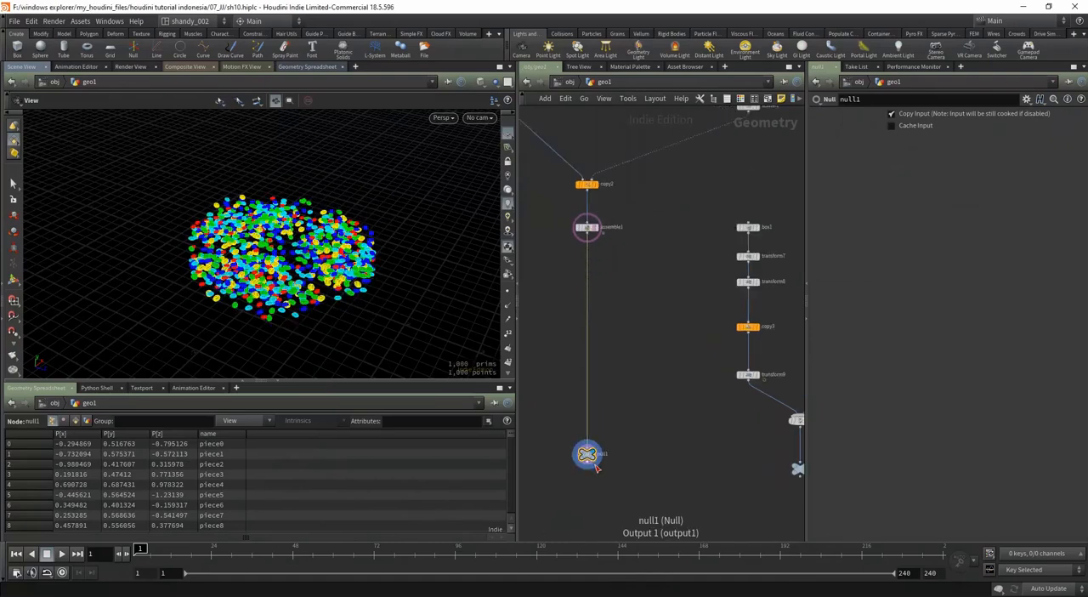
# Step: Rename the Null below assemble1 to RBD_OBJECT
pyautogui.click(606, 452)
pyautogui.write('RBD')
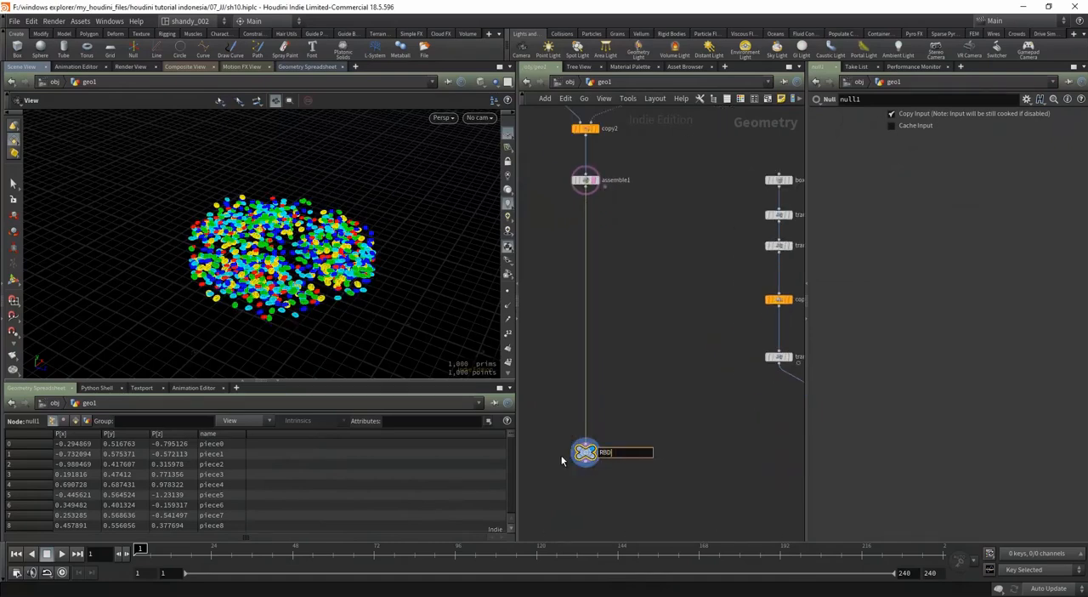
pyautogui.write('_OBJECT')
pyautogui.press('Return')
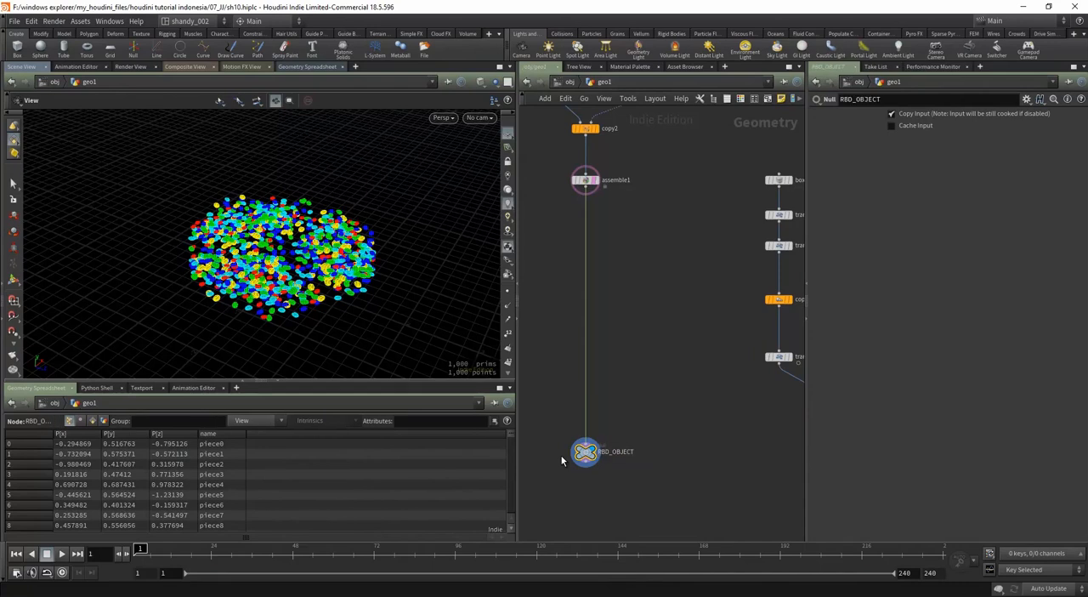
# Step: Turn off the template display of assemble1 and align the RBD_OBJECT null level with COLLISION
pyautogui.scroll(-2, 600, 349)
pyautogui.scroll(-2, 599, 215)
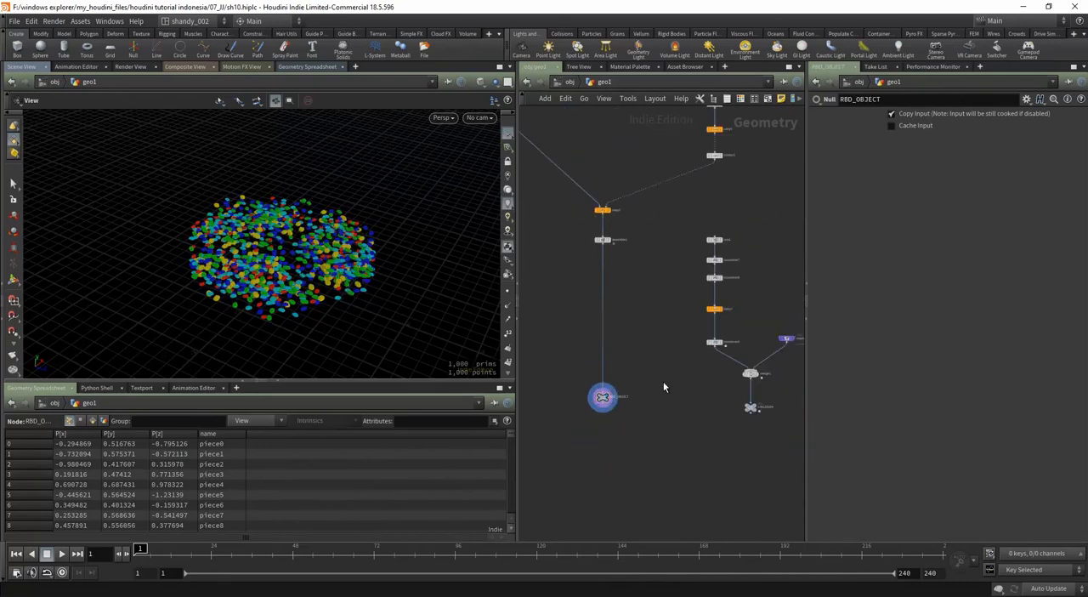
pyautogui.scroll(-1, 607, 383)
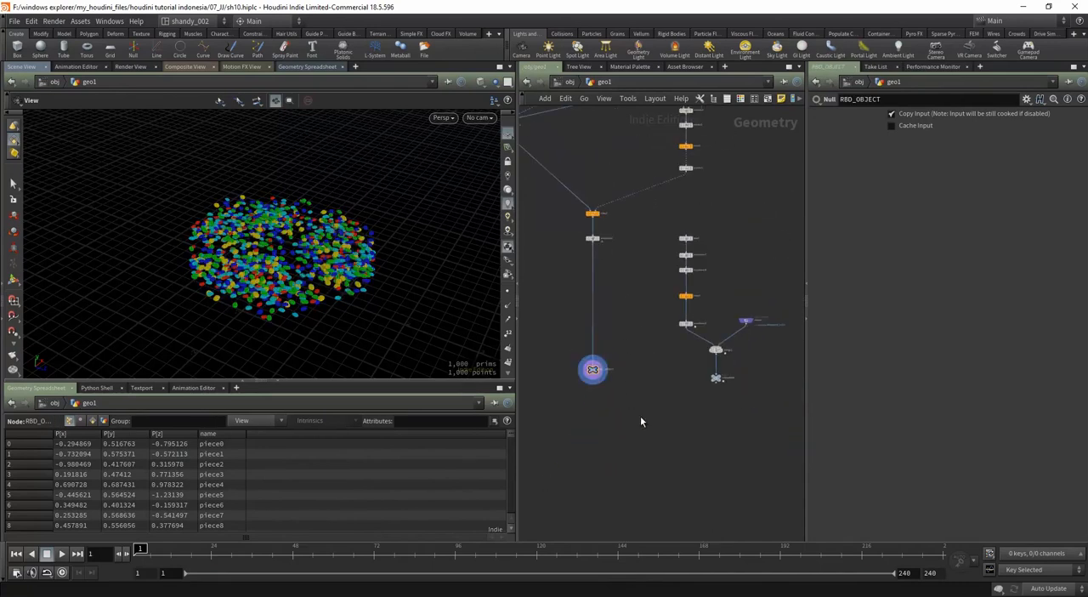
pyautogui.scroll(2, 628, 396)
pyautogui.moveTo(577, 358); pyautogui.dragTo(578, 367)
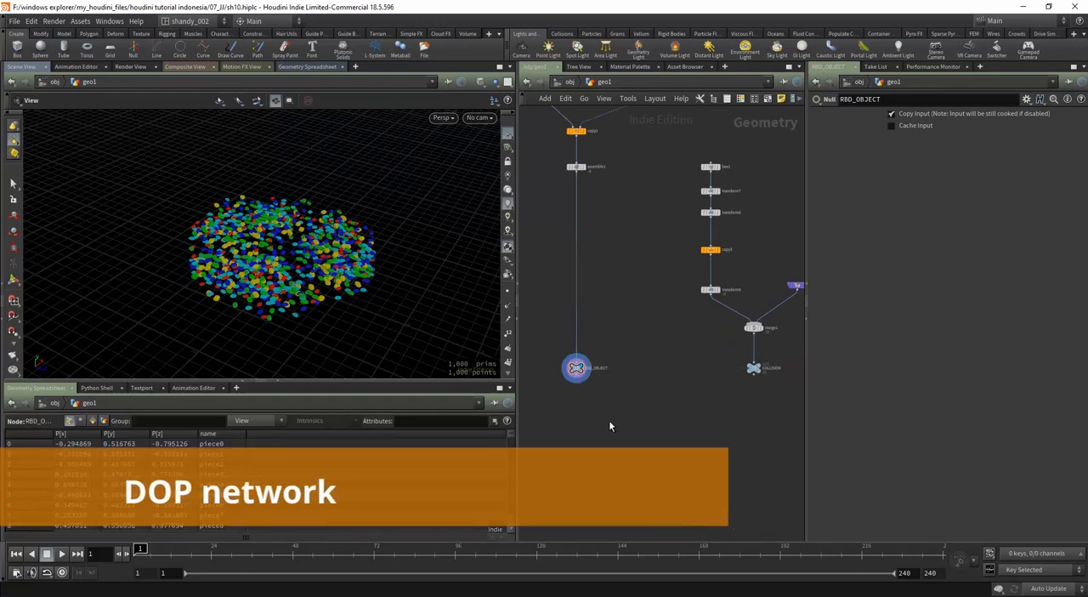
# Step: Add a DOP Network node below the RBD_OBJECT and COLLISION nulls and go inside it
pyautogui.press('Tab')
pyautogui.write('dopn')
pyautogui.press('Return')
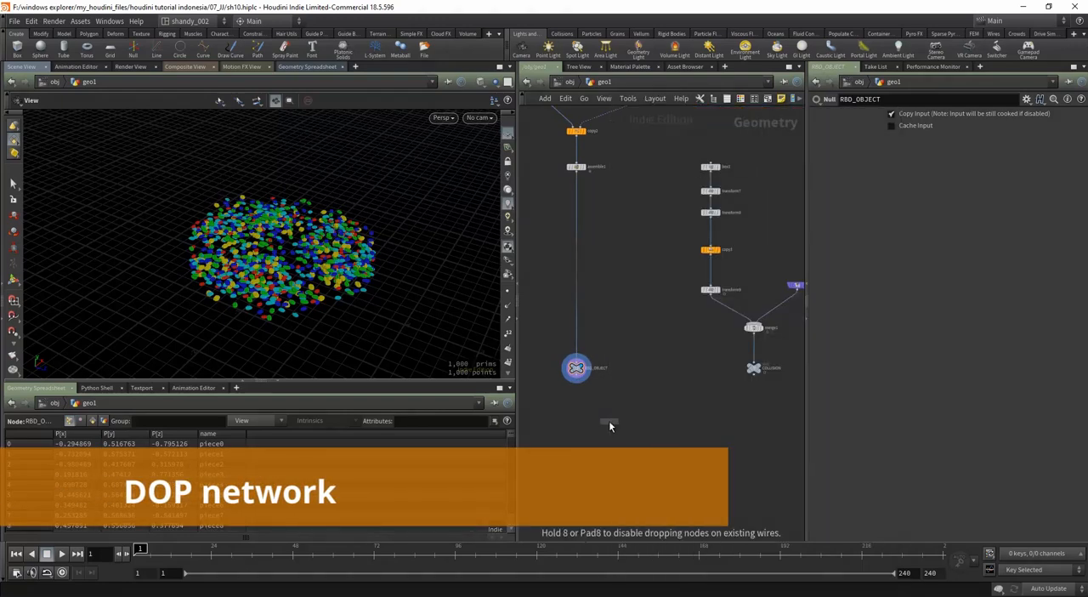
pyautogui.click(671, 425)
pyautogui.moveTo(789, 354); pyautogui.dragTo(670, 431)
pyautogui.scroll(3, 669, 438)
pyautogui.click(679, 415)
pyautogui.click(690, 397)
pyautogui.doubleClick(670, 431)
# Step: Add an RBD Packed Object node above the output node, moving output lower to make room
pyautogui.scroll(-2, 611, 482)
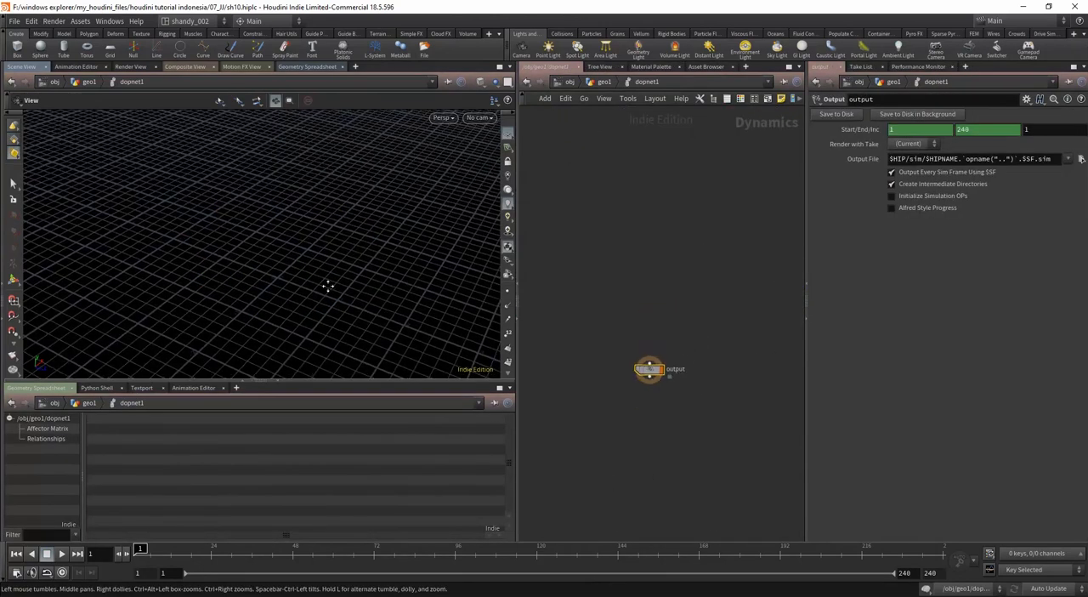
pyautogui.moveTo(651, 380); pyautogui.dragTo(660, 446)
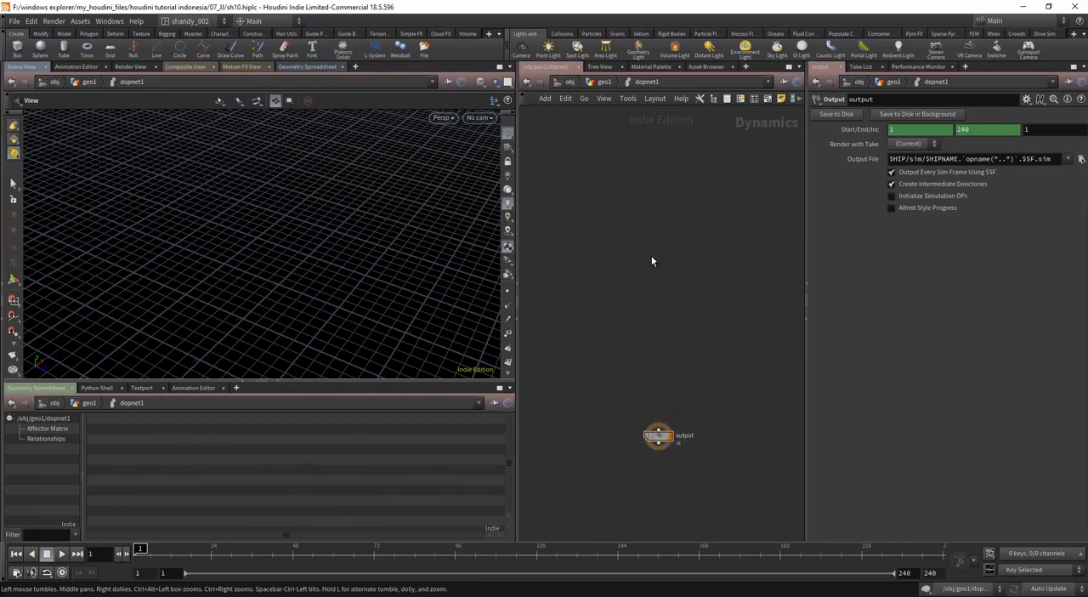
pyautogui.press('Tab')
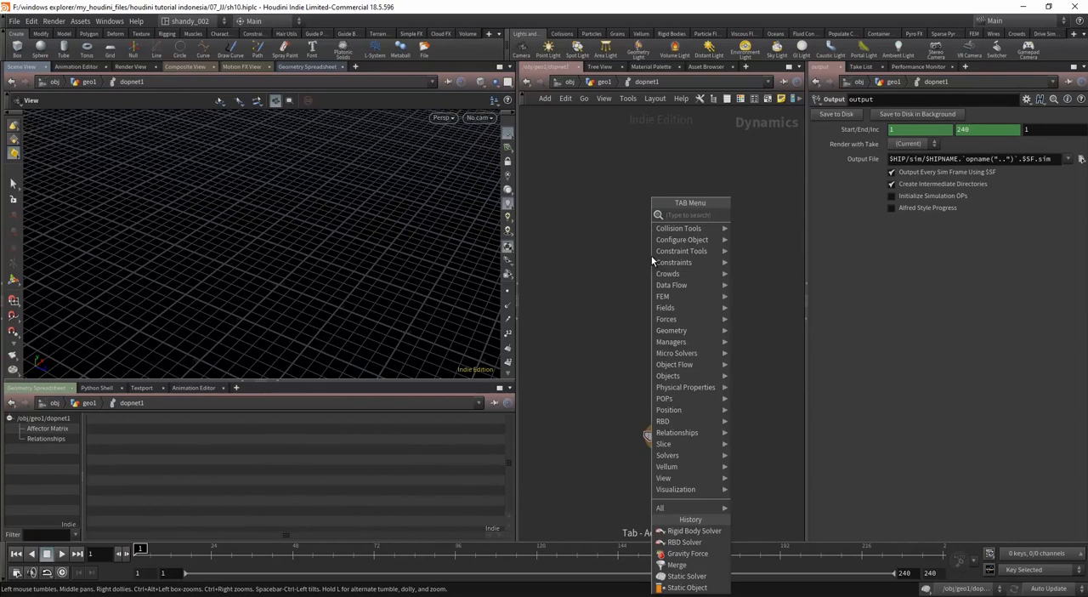
pyautogui.write('rbdpac')
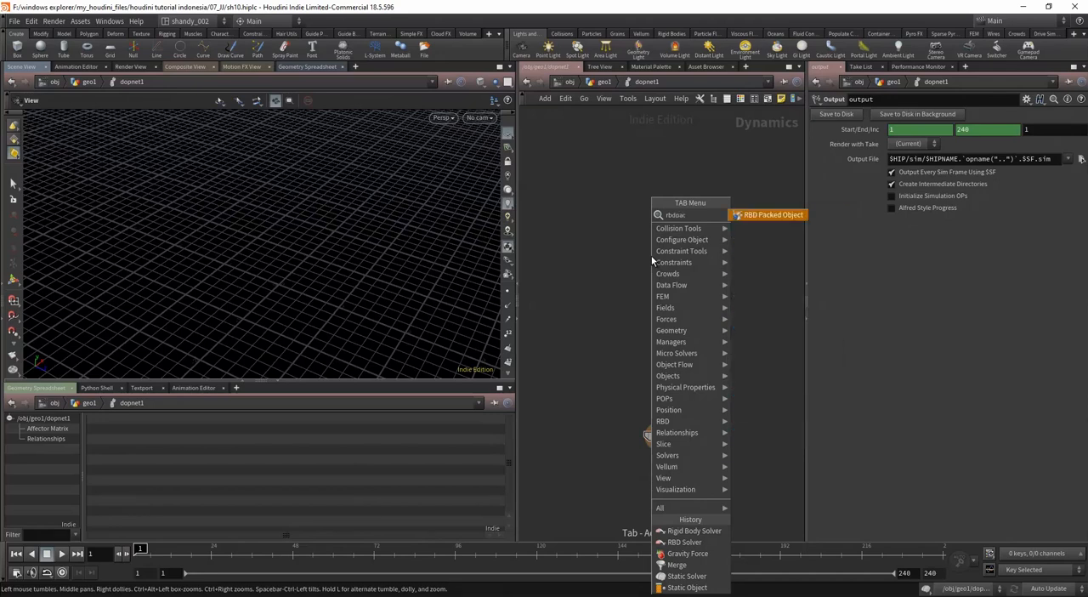
pyautogui.press('Return')
pyautogui.click(651, 257)
pyautogui.moveTo(656, 257); pyautogui.dragTo(601, 281)
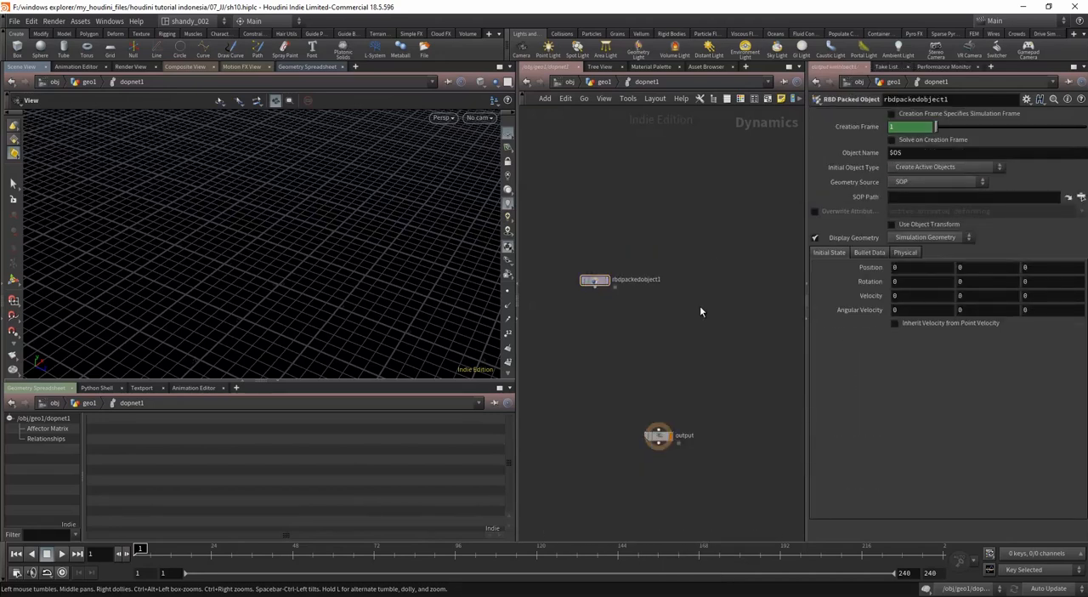
# Step: Add a Rigid Body Solver node and line it up under rbdpackedobject1, with the output node further below
pyautogui.press('Tab')
pyautogui.write('rigi')
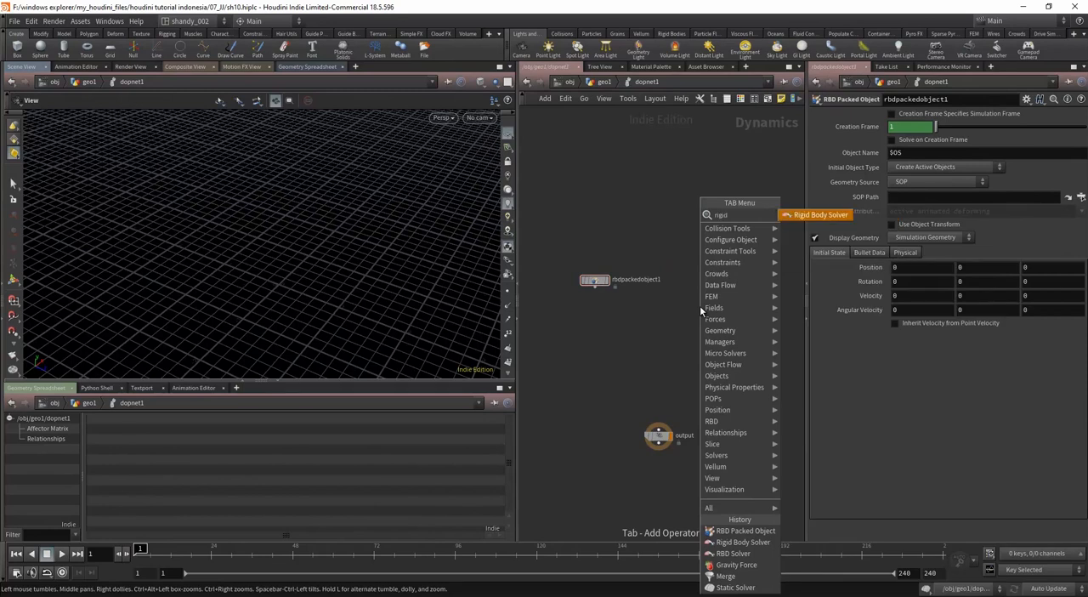
pyautogui.press('Return')
pyautogui.click(700, 308)
pyautogui.moveTo(700, 305); pyautogui.dragTo(642, 315)
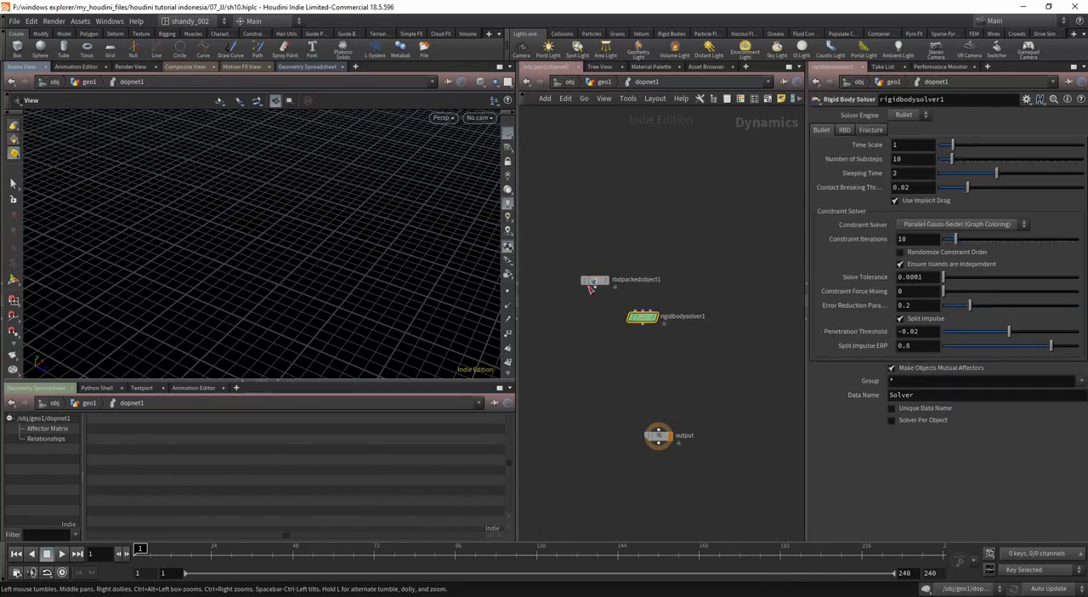
pyautogui.moveTo(594, 281); pyautogui.dragTo(641, 275)
pyautogui.moveTo(605, 359); pyautogui.dragTo(616, 311, button='middle')
pyautogui.moveTo(670, 388); pyautogui.dragTo(654, 447)
# Step: Add a Static Object node in the empty area between the rigid body nodes and output
pyautogui.press('Tab')
pyautogui.write('static')
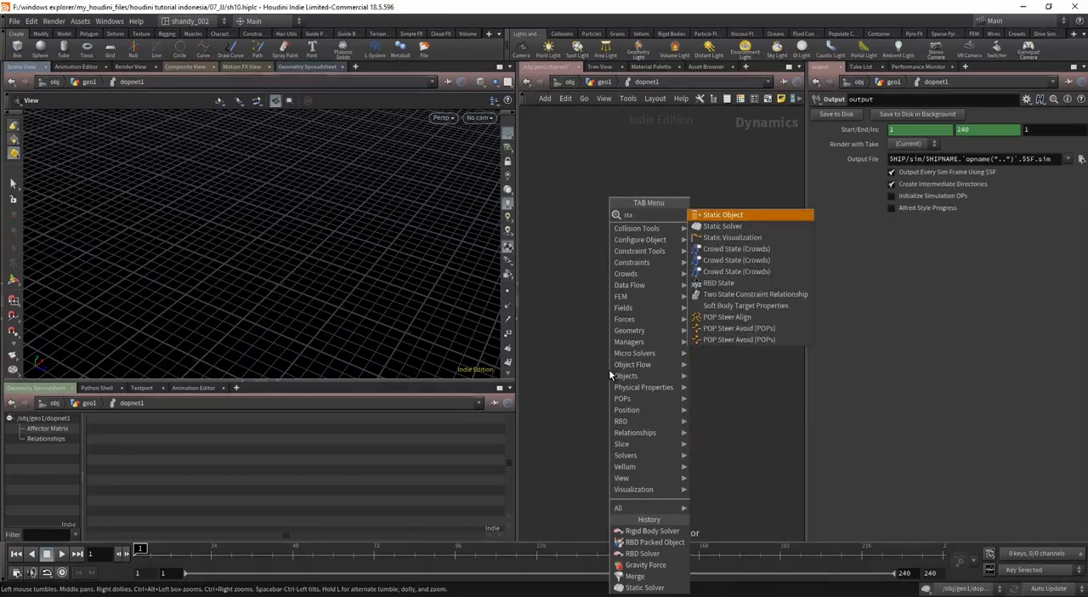
pyautogui.press('Return')
pyautogui.press('Tab')
pyautogui.write('sta')
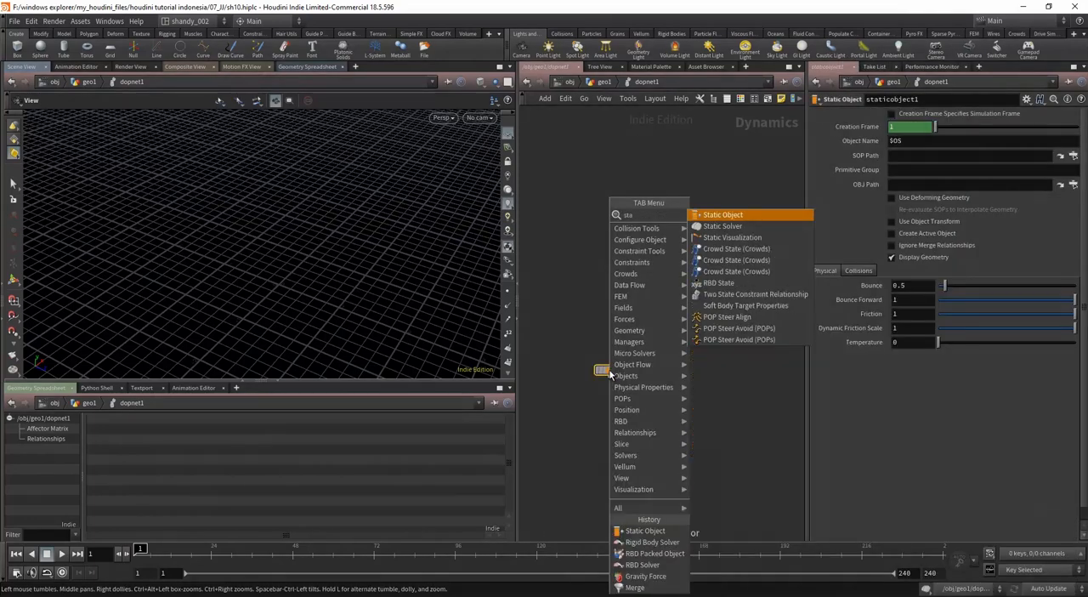
pyautogui.press('Return')
pyautogui.click(609, 374)
# Step: Add a Static Solver node next to the Static Object
pyautogui.press('Tab')
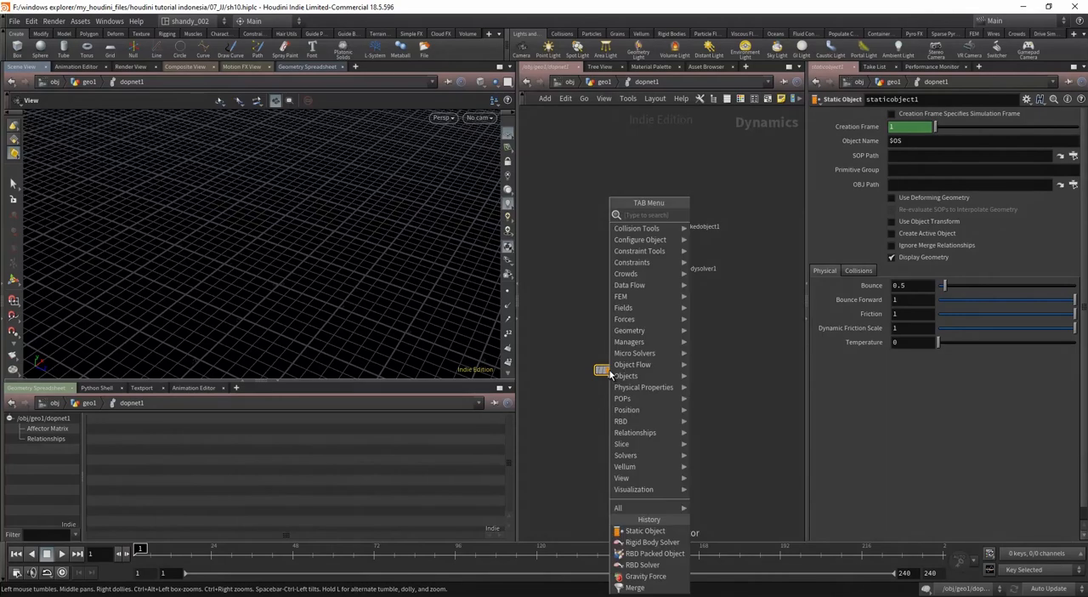
pyautogui.write('stat')
pyautogui.press('Down')
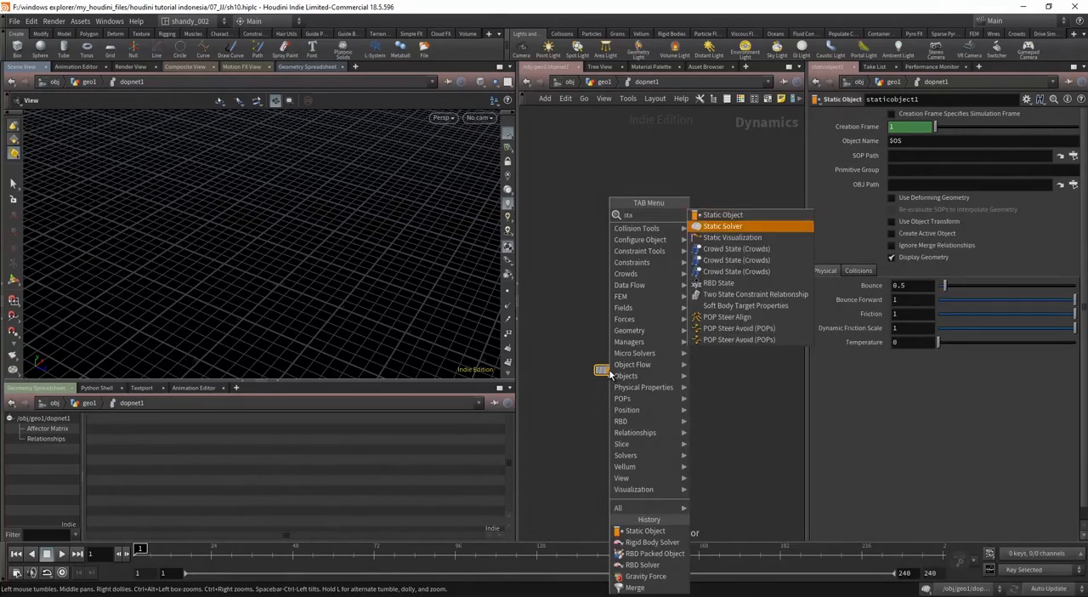
pyautogui.press('Return')
pyautogui.click(610, 374)
# Step: Add a Merge node above the output node
pyautogui.press('Tab')
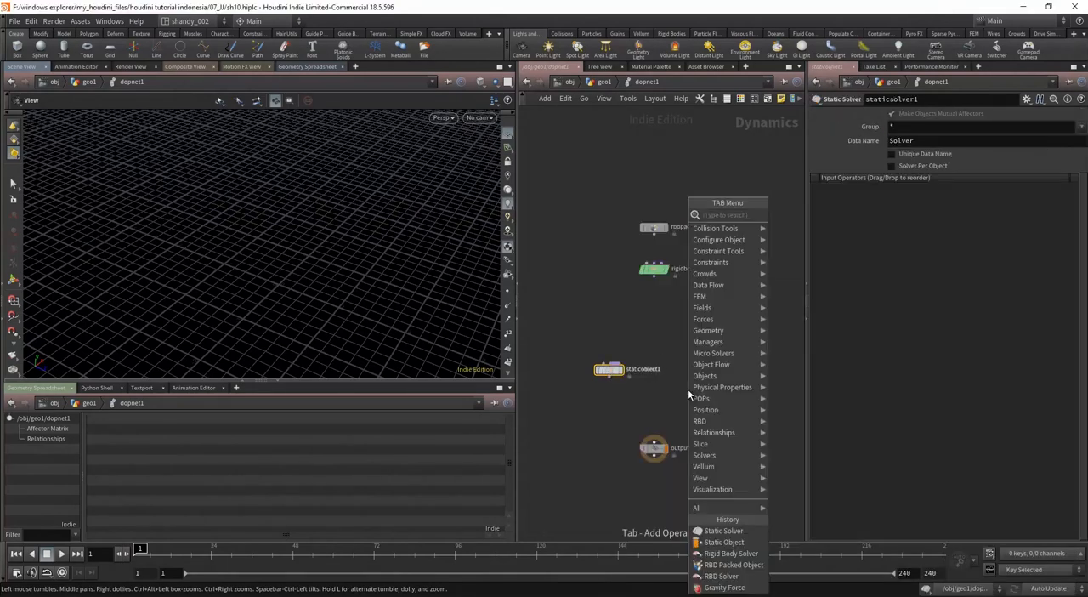
pyautogui.write('mer')
pyautogui.press('Return')
pyautogui.click(689, 392)
pyautogui.scroll(3, 631, 368)
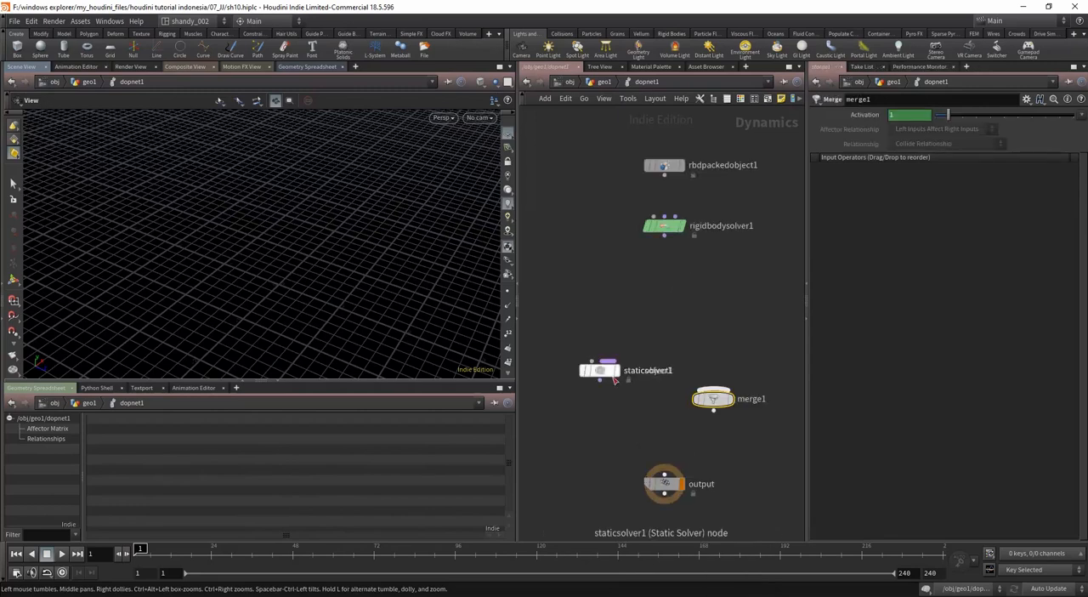
# Step: Place staticobject1 above staticsolver1 and connect it to the solver's first input
pyautogui.moveTo(603, 374); pyautogui.dragTo(585, 304)
pyautogui.click(580, 306)
pyautogui.click(582, 325)
pyautogui.moveTo(578, 362); pyautogui.dragTo(623, 395, button='middle')
pyautogui.moveTo(624, 395); pyautogui.dragTo(642, 334)
pyautogui.click(636, 379)
pyautogui.moveTo(576, 324); pyautogui.dragTo(647, 372)
pyautogui.moveTo(640, 371); pyautogui.dragTo(581, 385)
pyautogui.click(598, 364)
pyautogui.moveTo(571, 345); pyautogui.dragTo(581, 345)
# Step: Connect rbdpackedobject1 to the first input of rigidbodysolver1 and line up merge1 above output
pyautogui.moveTo(712, 210); pyautogui.dragTo(700, 252)
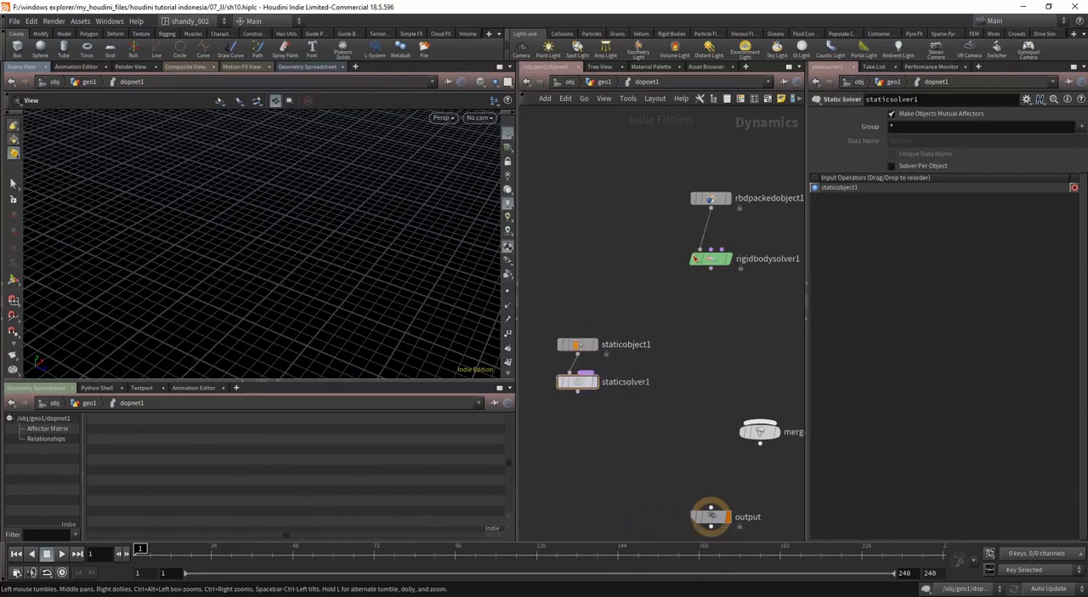
pyautogui.moveTo(674, 172); pyautogui.dragTo(735, 263)
pyautogui.moveTo(759, 429); pyautogui.dragTo(712, 442)
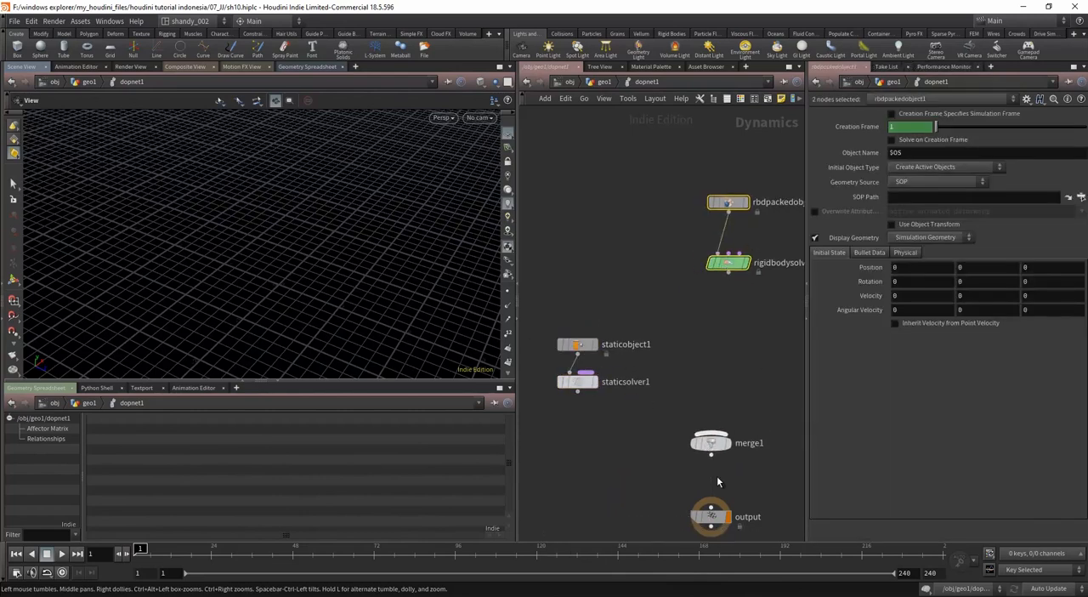
pyautogui.moveTo(729, 273); pyautogui.dragTo(711, 434)
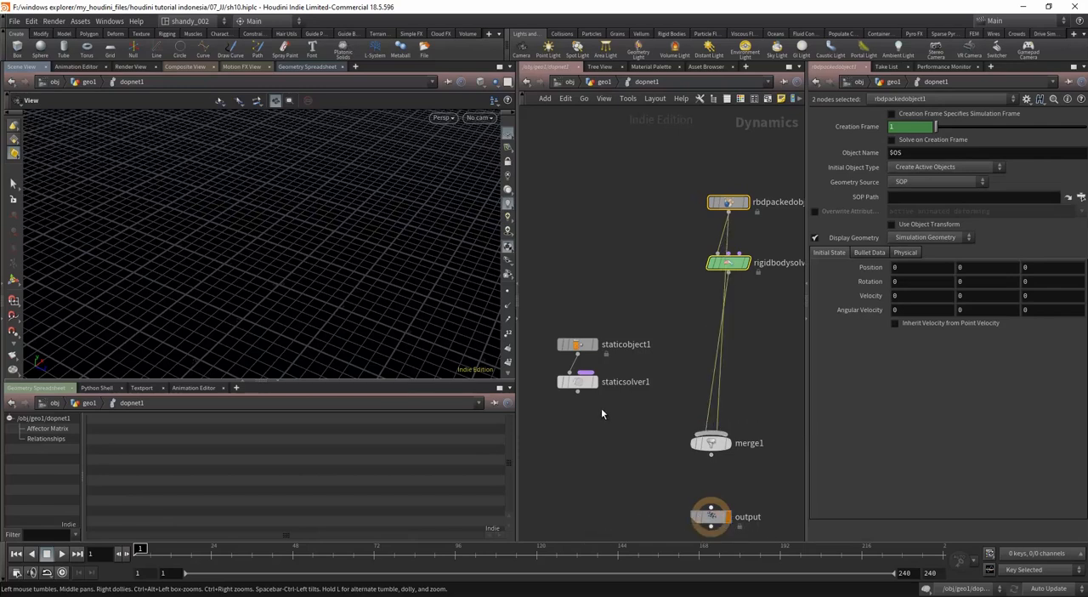
pyautogui.click(602, 409)
pyautogui.hotkey('ctrl', 'z')
pyautogui.hotkey('ctrl', 'z')
# Step: Wire rigidbodysolver1 and staticsolver1 into merge1 with staticsolver1 as the first input, and connect merge1 to output
pyautogui.click(713, 310)
pyautogui.moveTo(728, 273); pyautogui.dragTo(711, 434)
pyautogui.moveTo(578, 391); pyautogui.dragTo(716, 432)
pyautogui.click(712, 441)
pyautogui.moveTo(625, 484); pyautogui.dragTo(620, 437, button='middle')
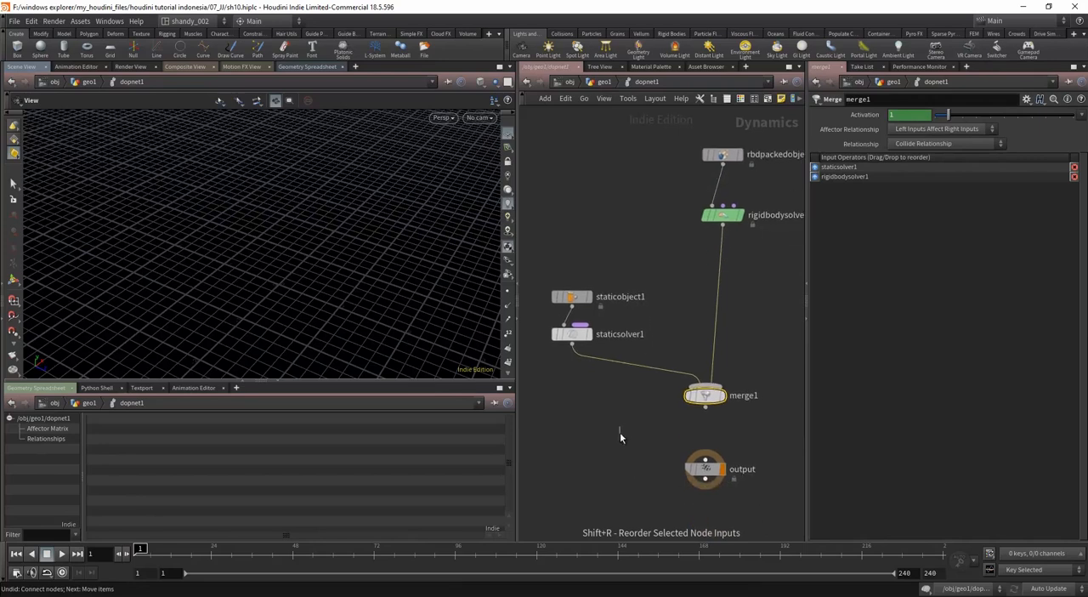
pyautogui.click(704, 469)
pyautogui.moveTo(705, 407); pyautogui.dragTo(702, 484)
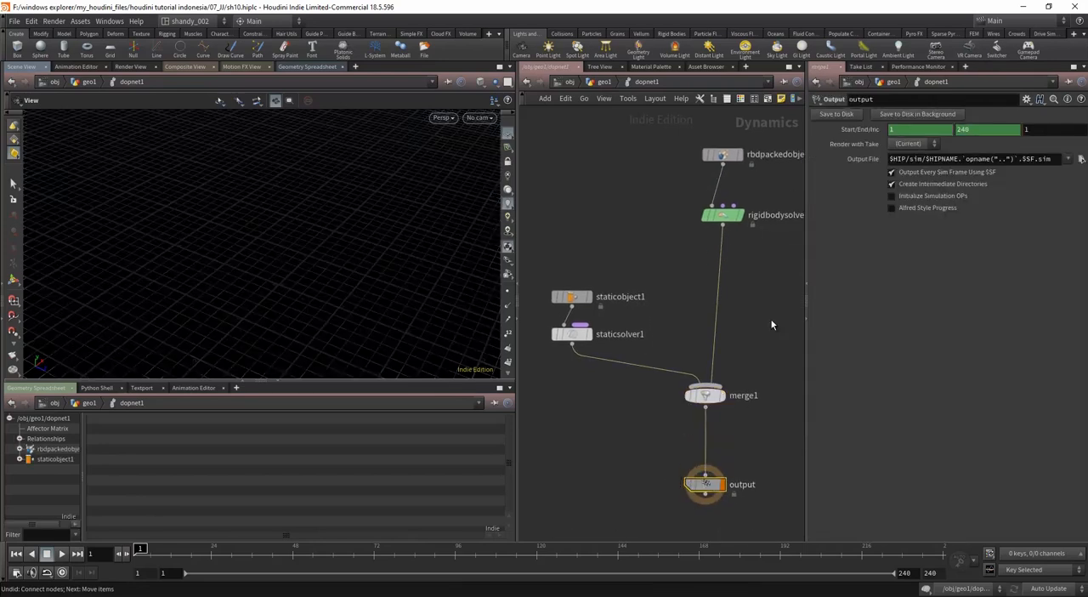
# Step: Insert a Gravity Force node on the wire between rigidbodysolver1 and merge1
pyautogui.press('Tab')
pyautogui.write('gra')
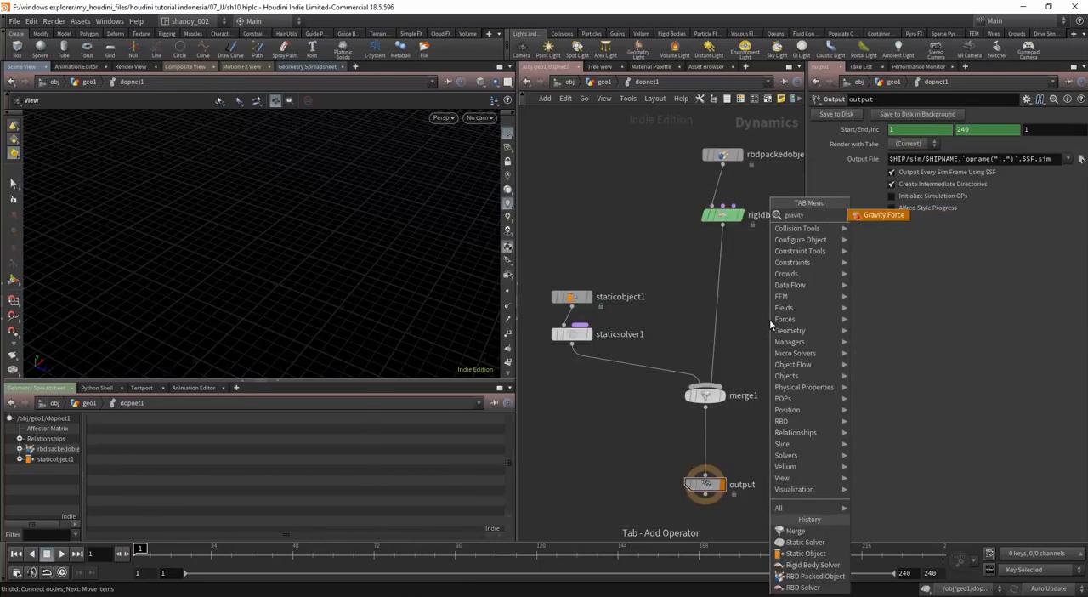
pyautogui.press('Return')
pyautogui.click(716, 302)
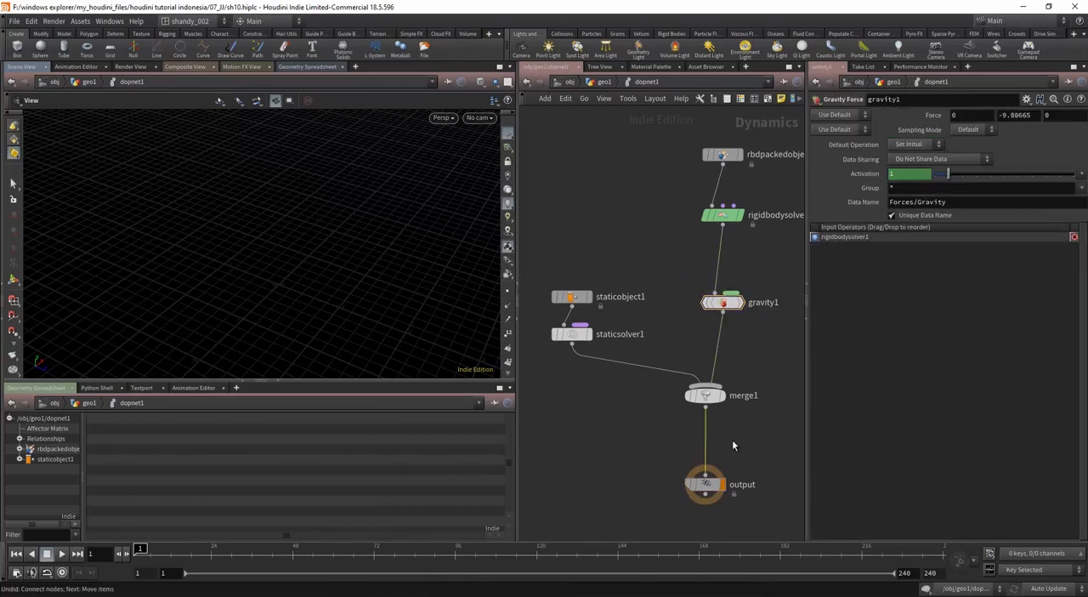
pyautogui.press('h')
pyautogui.moveTo(597, 313); pyautogui.dragTo(598, 309)
pyautogui.moveTo(704, 456); pyautogui.dragTo(702, 453)
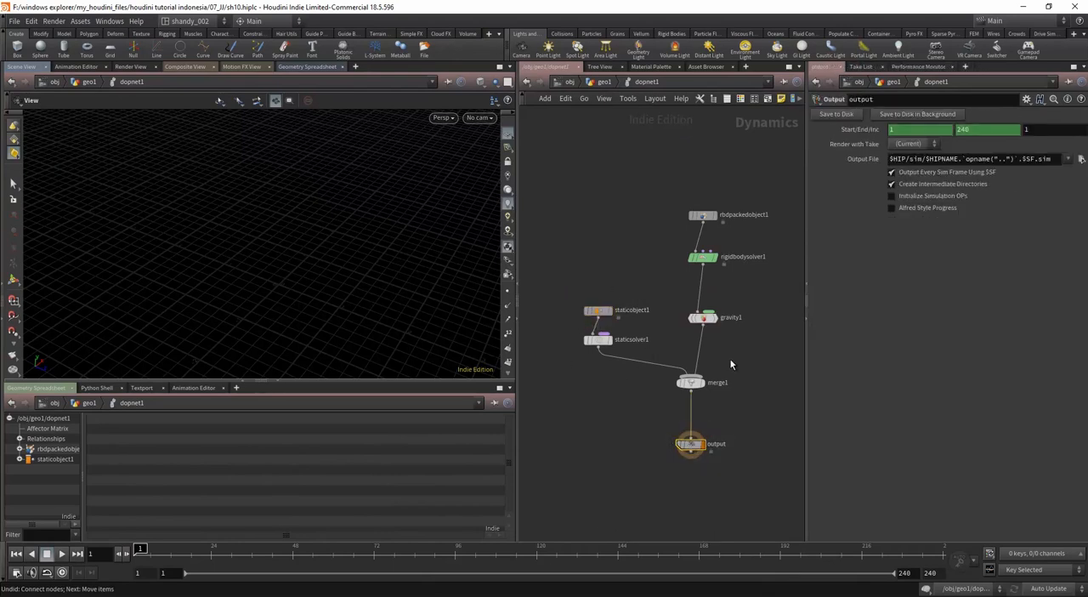
pyautogui.moveTo(751, 181); pyautogui.dragTo(690, 334)
pyautogui.moveTo(734, 382); pyautogui.dragTo(695, 483)
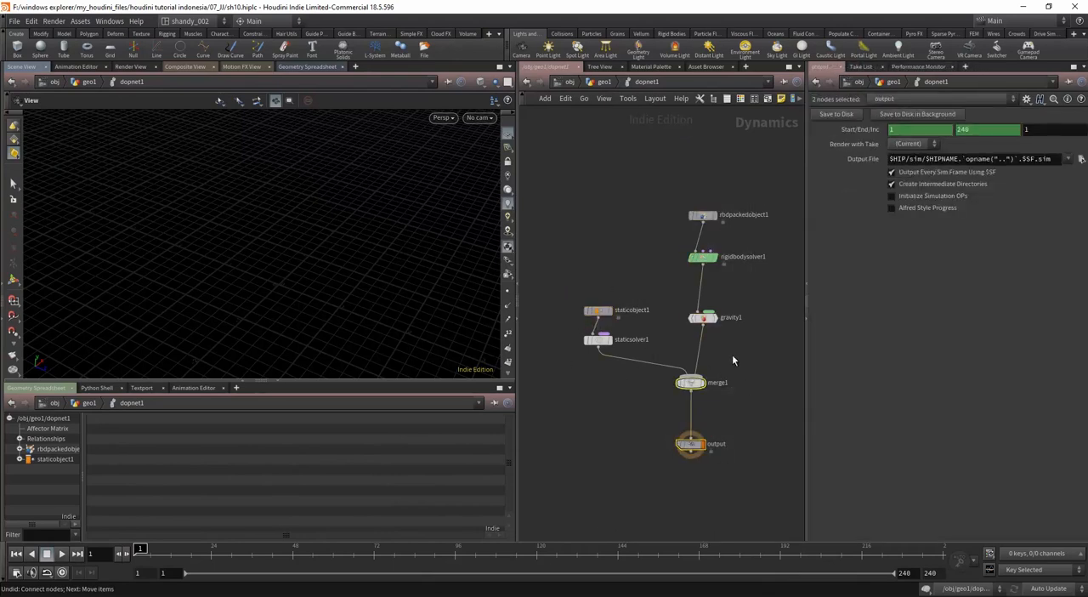
pyautogui.moveTo(732, 354); pyautogui.dragTo(685, 399)
pyautogui.moveTo(341, 260)
pyautogui.mouseDown()
pyautogui.moveTo(313, 260)
pyautogui.moveTo(334, 243)
pyautogui.mouseUp()
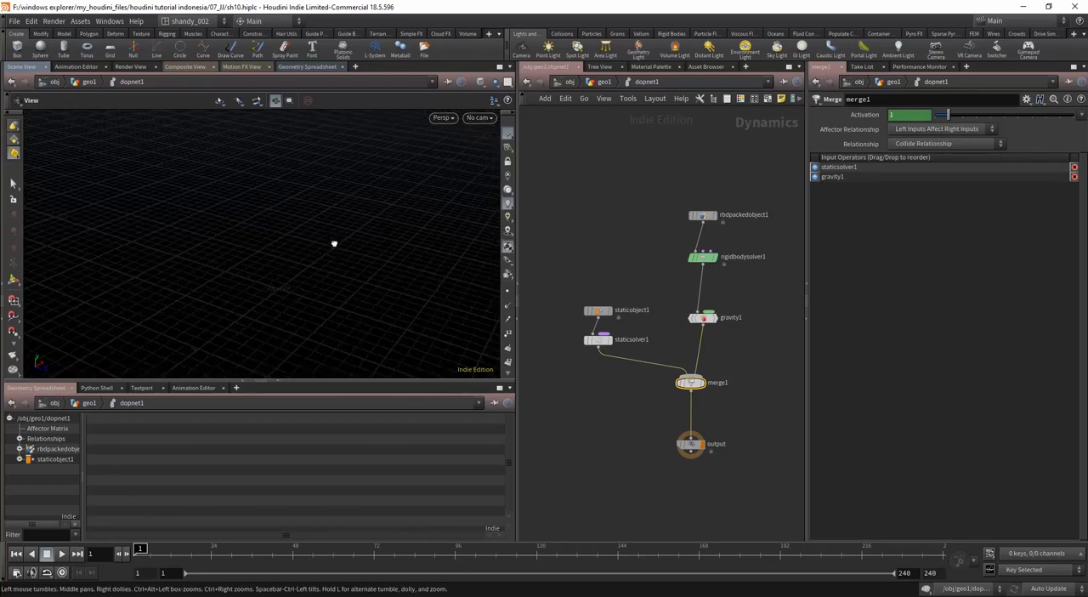
pyautogui.moveTo(731, 440); pyautogui.dragTo(713, 466, button='middle')
pyautogui.moveTo(728, 368); pyautogui.dragTo(717, 410, button='middle')
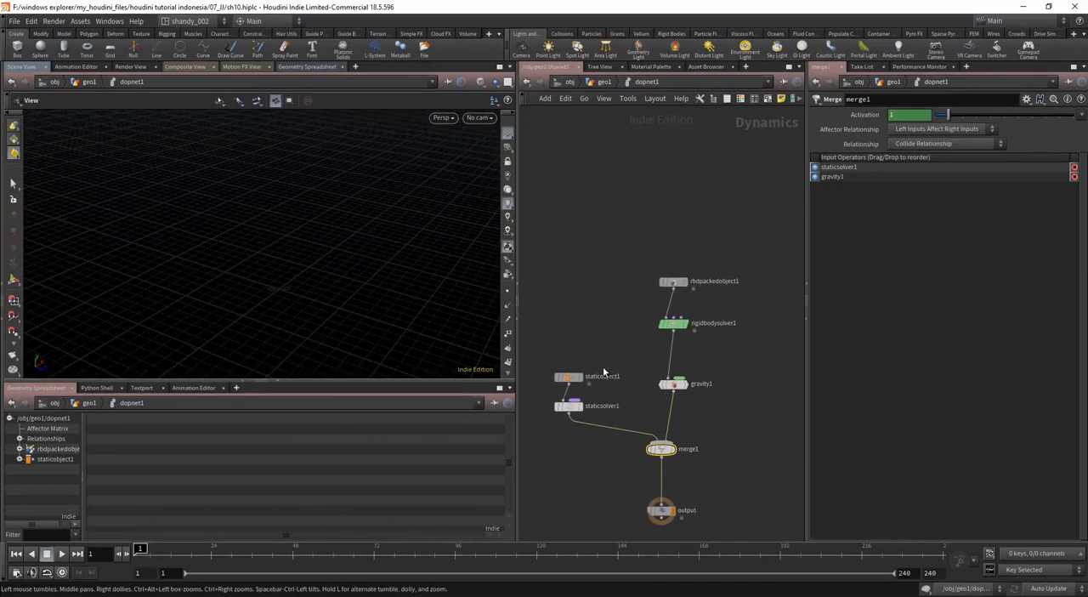
# Step: Set the geometry source of rbdpackedobject1 to First Context Geometry
pyautogui.scroll(2, 699, 315)
pyautogui.click(662, 267)
pyautogui.moveTo(587, 241); pyautogui.dragTo(637, 250)
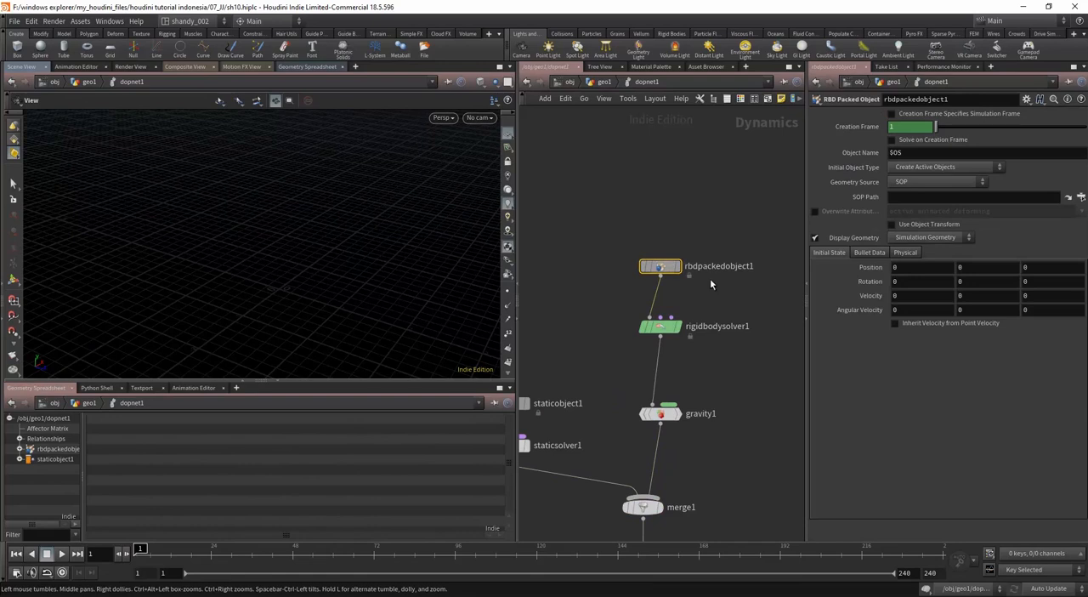
pyautogui.click(956, 181)
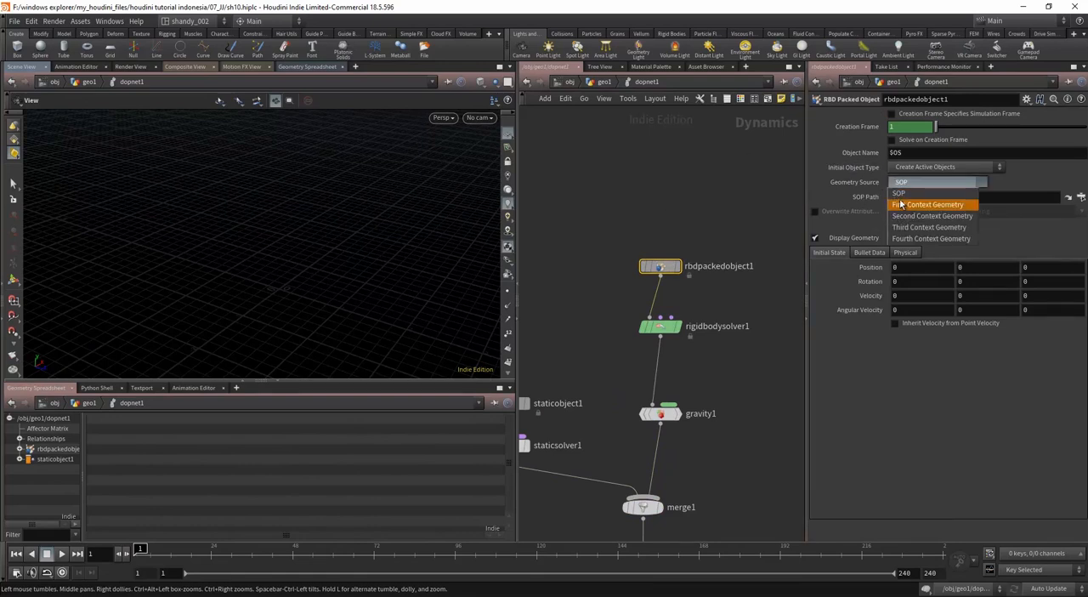
pyautogui.click(935, 202)
pyautogui.click(935, 186)
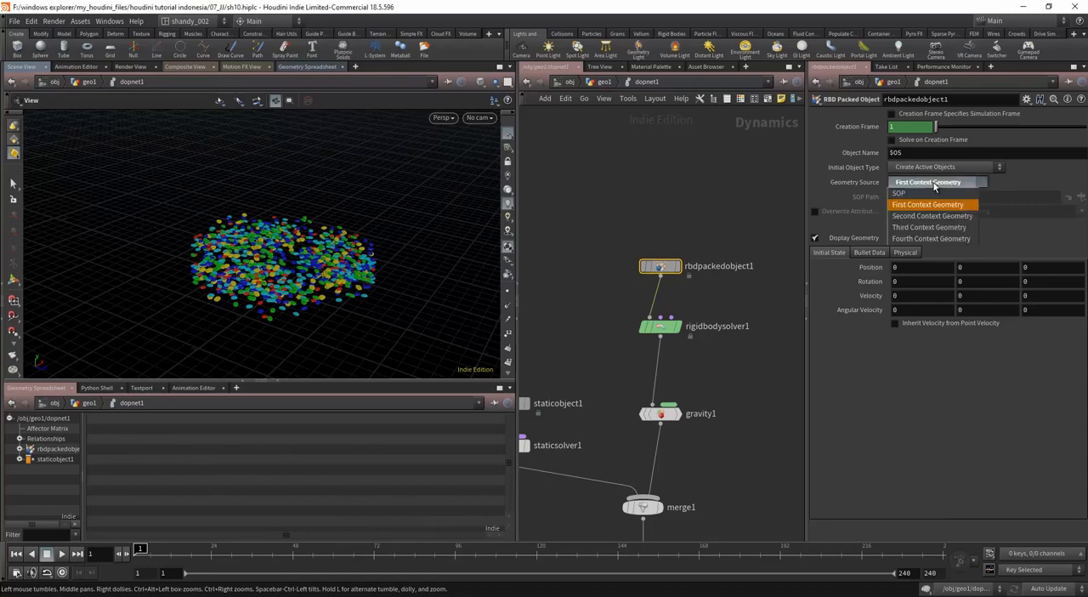
# Step: Check at the geometry level which null feeds dopnet1's first input, and go back inside the DOP network
pyautogui.click(689, 209)
pyautogui.press('u')
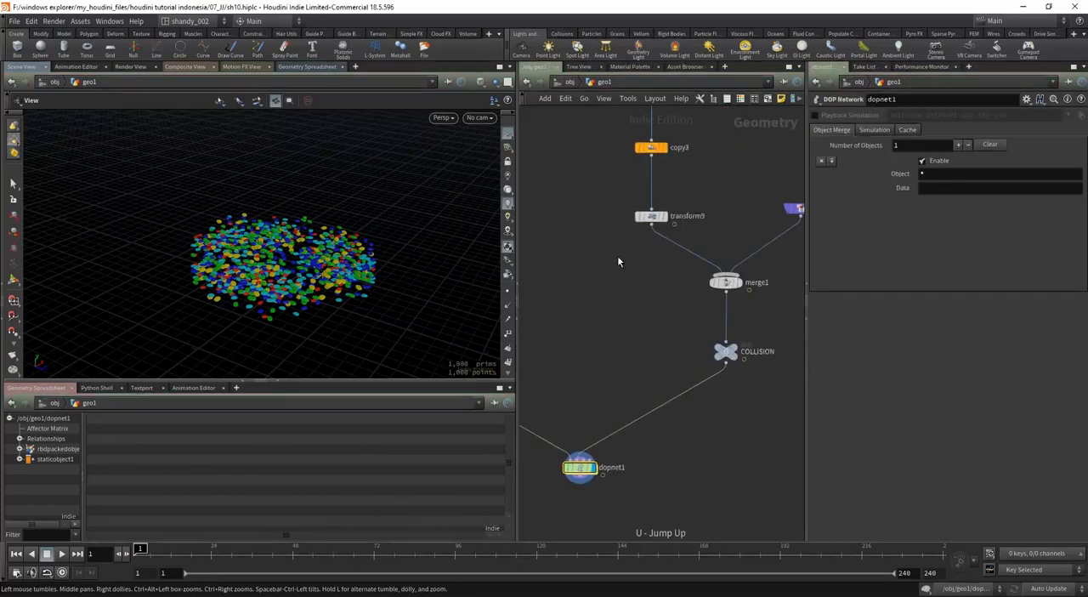
pyautogui.scroll(3, 589, 297)
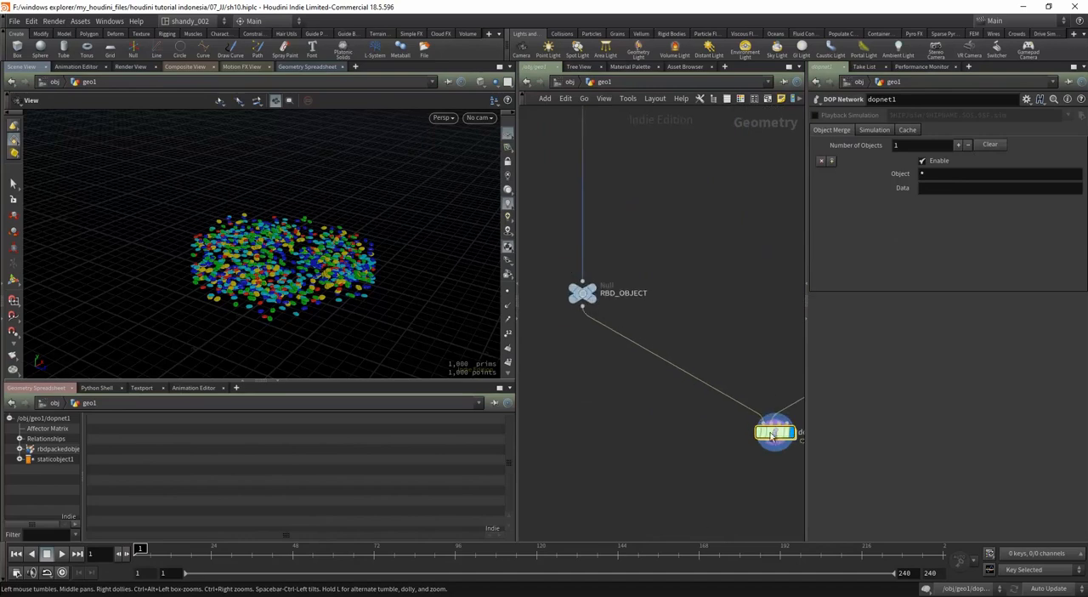
pyautogui.doubleClick(774, 434)
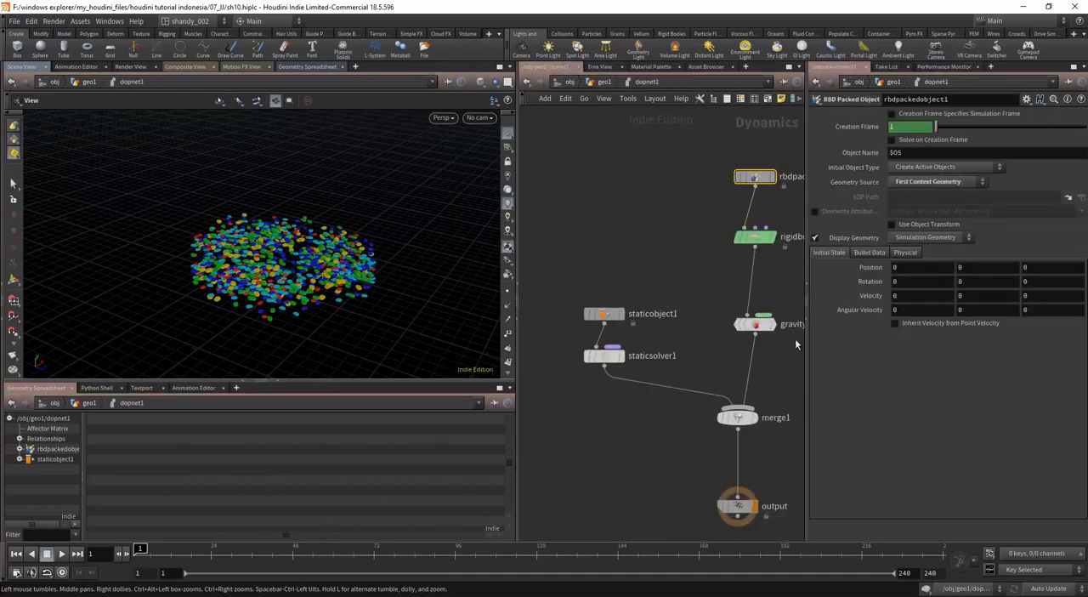
# Step: Set the SOP path of staticobject1 to ../../COLLISION/
pyautogui.click(624, 320)
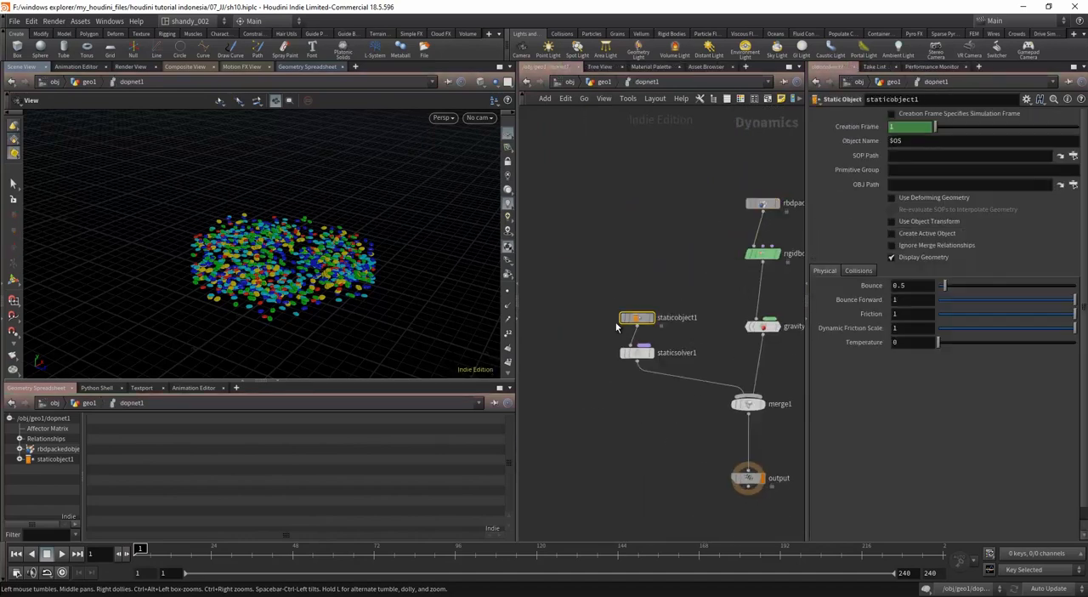
pyautogui.click(898, 157)
pyautogui.write('../../')
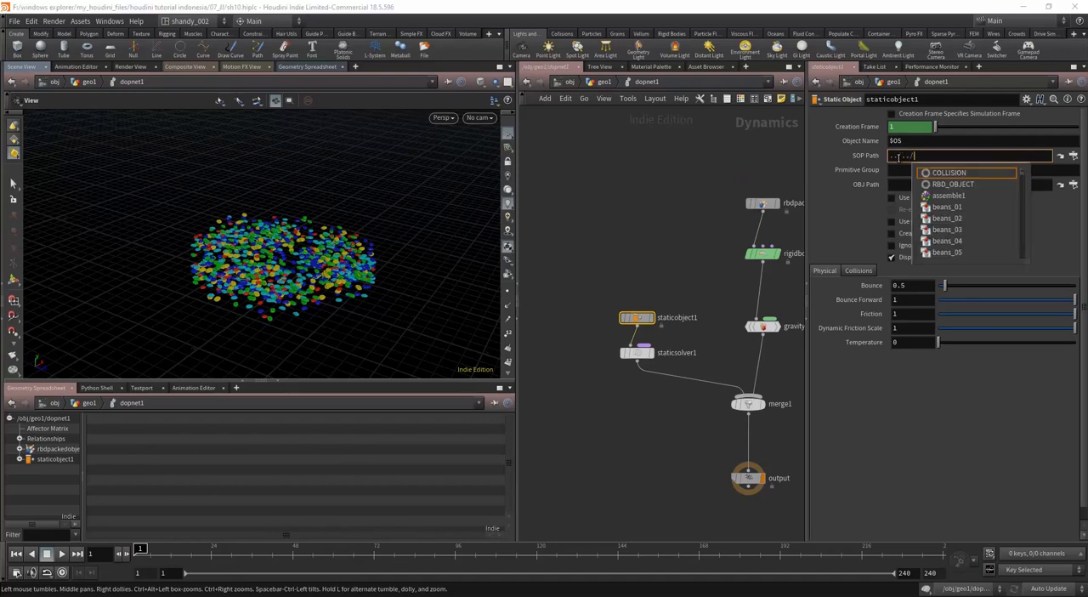
pyautogui.press('Down')
pyautogui.press('Return')
pyautogui.press('Return')
pyautogui.moveTo(382, 223); pyautogui.dragTo(378, 281)
pyautogui.scroll(3, 379, 246)
# Step: Display staticobject1 and rbdpackedobject1 individually to inspect their geometry, and restore output as the displayed node
pyautogui.moveTo(676, 434); pyautogui.dragTo(659, 417, button='middle')
pyautogui.click(730, 461)
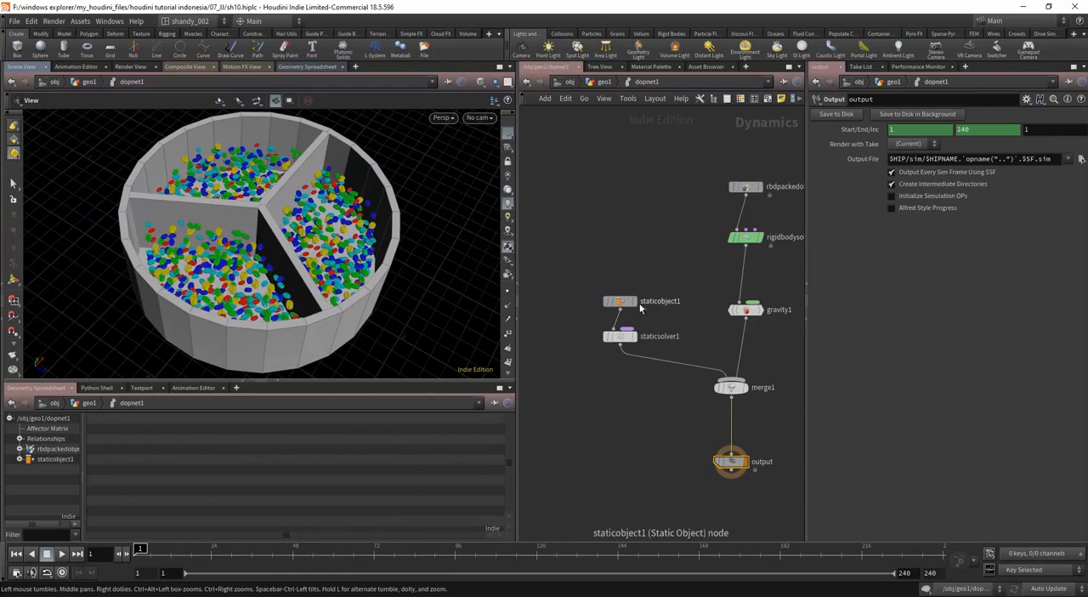
pyautogui.click(634, 301)
pyautogui.click(622, 303)
pyautogui.moveTo(721, 313); pyautogui.dragTo(668, 377, button='middle')
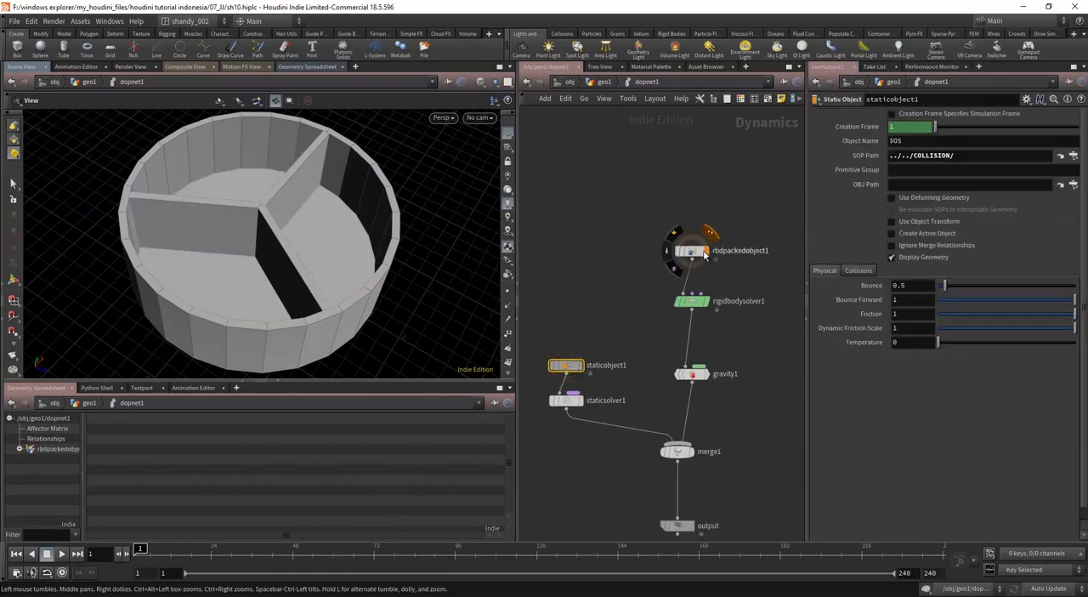
pyautogui.click(706, 252)
pyautogui.moveTo(725, 341); pyautogui.dragTo(731, 273, button='middle')
pyautogui.click(696, 460)
pyautogui.click(698, 460)
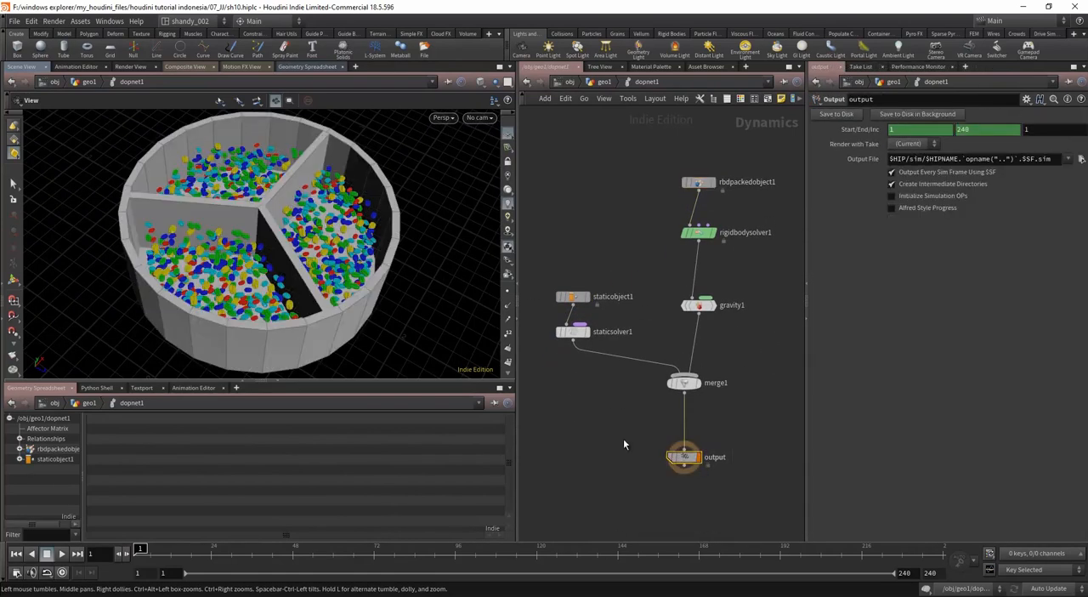
# Step: Tidy the DOP network by nudging gravity1 slightly up and staticsolver1 slightly down
pyautogui.moveTo(249, 265); pyautogui.dragTo(270, 281)
pyautogui.moveTo(699, 305); pyautogui.dragTo(698, 300)
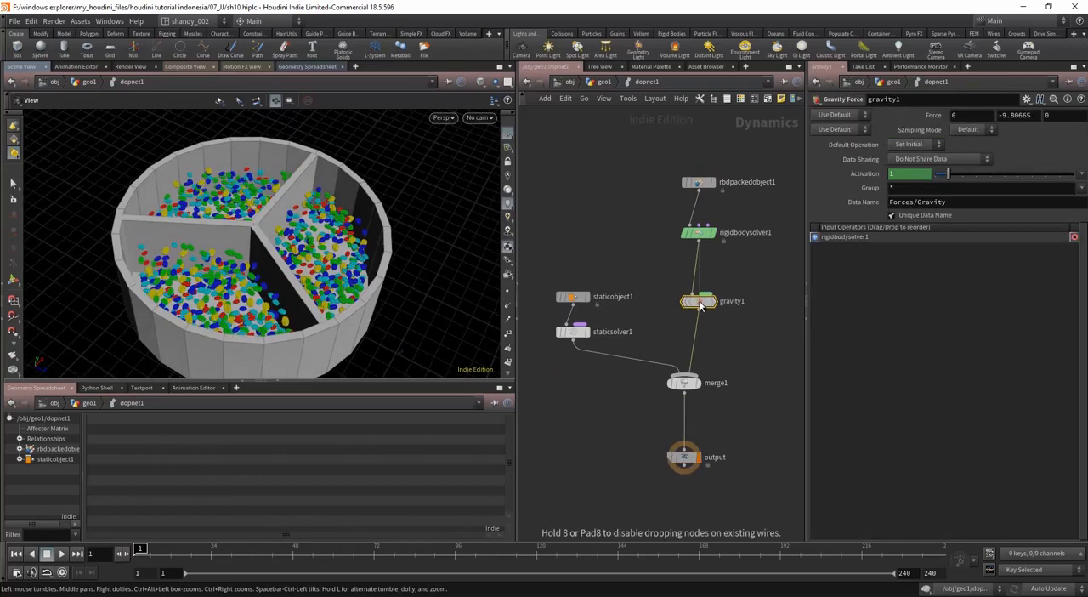
pyautogui.click(572, 296)
pyautogui.moveTo(570, 337); pyautogui.dragTo(569, 344)
pyautogui.moveTo(628, 444); pyautogui.dragTo(637, 397, button='middle')
pyautogui.moveTo(638, 398); pyautogui.dragTo(704, 429)
# Step: Inspect merge1's affector relationship, collide relationship and input order, and the static object branch feeding it
pyautogui.click(681, 341)
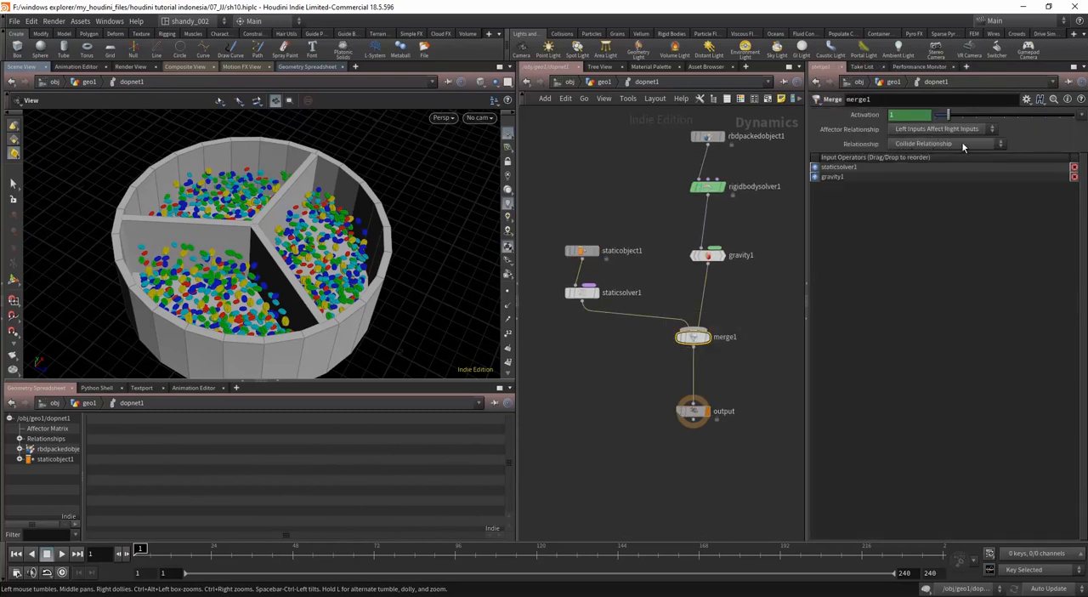
pyautogui.scroll(-3, 727, 365)
pyautogui.moveTo(725, 366); pyautogui.dragTo(711, 371, button='middle')
pyautogui.scroll(3, 677, 384)
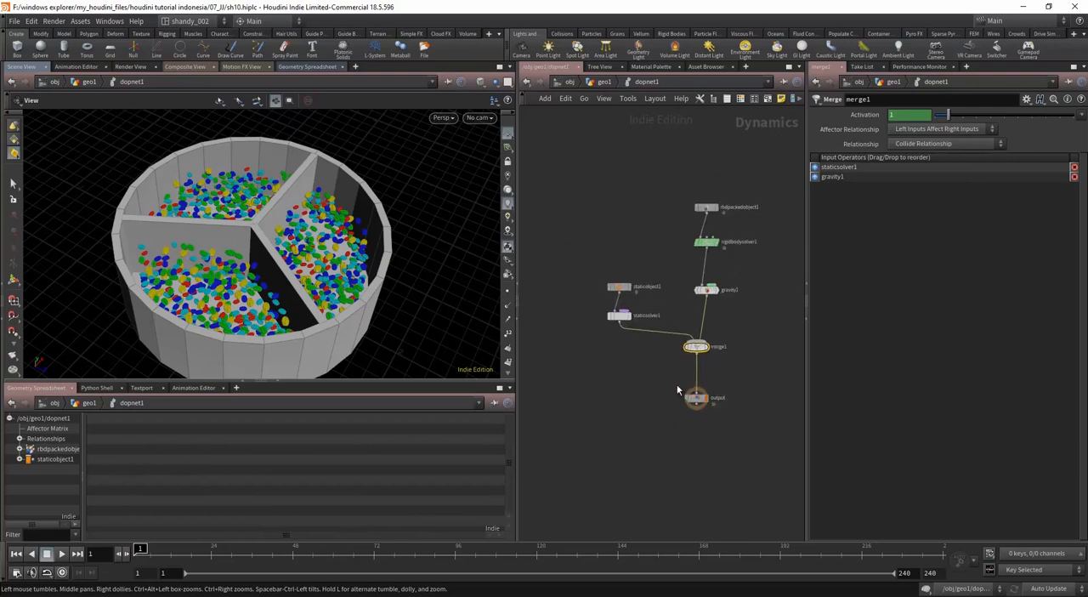
pyautogui.moveTo(640, 232); pyautogui.dragTo(591, 330)
pyautogui.scroll(-3, 624, 353)
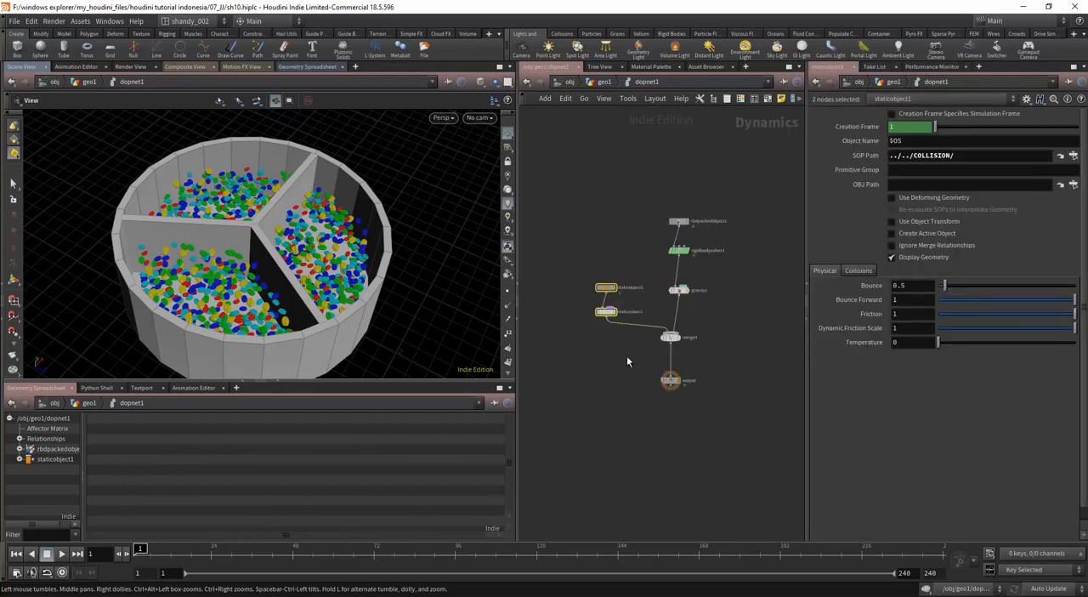
pyautogui.moveTo(628, 360); pyautogui.dragTo(602, 386, button='middle')
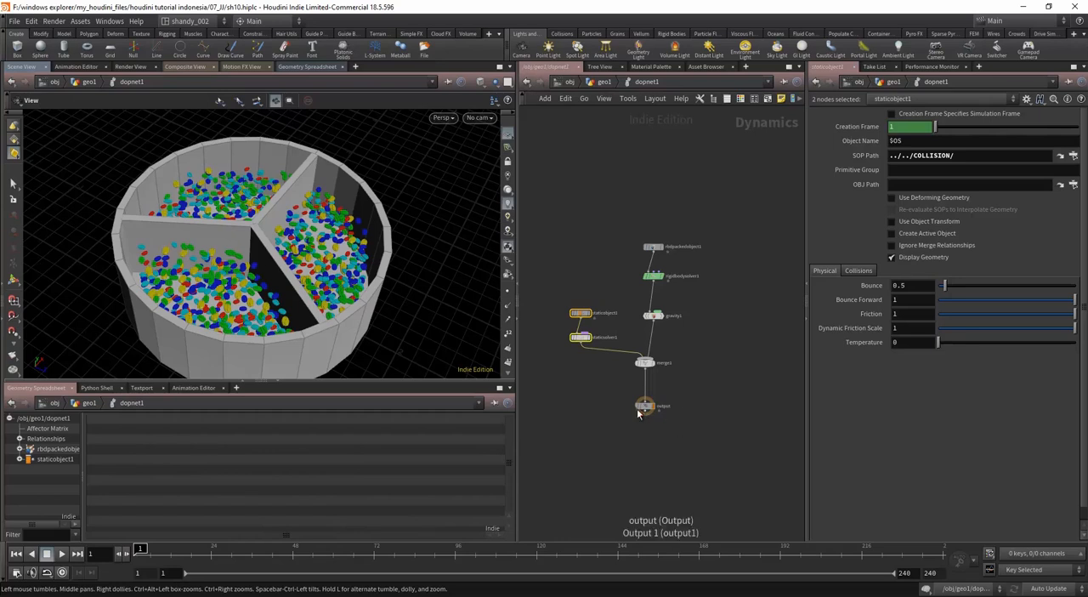
# Step: Reorder merge1's inputs so gravity1 comes before staticsolver1
pyautogui.scroll(2, 604, 399)
pyautogui.click(663, 346)
pyautogui.hotkey('shift', 'r')
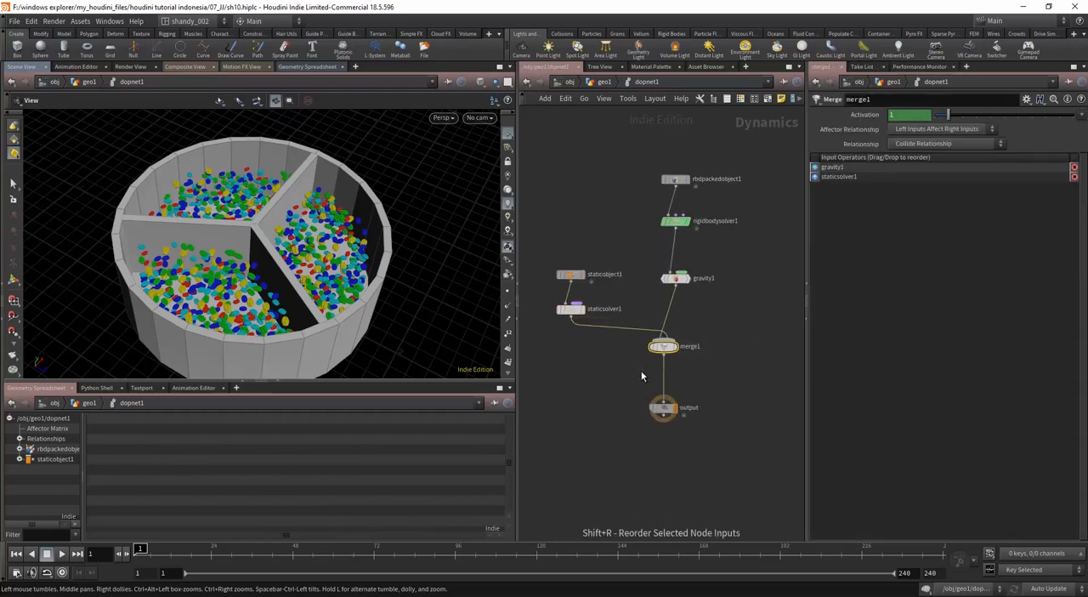
pyautogui.hotkey('shift', 'r')
# Step: Try the Mutual affector relationship on merge1, then restore Left Inputs Affect Right Inputs and put staticsolver1 back as first input
pyautogui.click(913, 142)
pyautogui.click(914, 143)
pyautogui.click(917, 130)
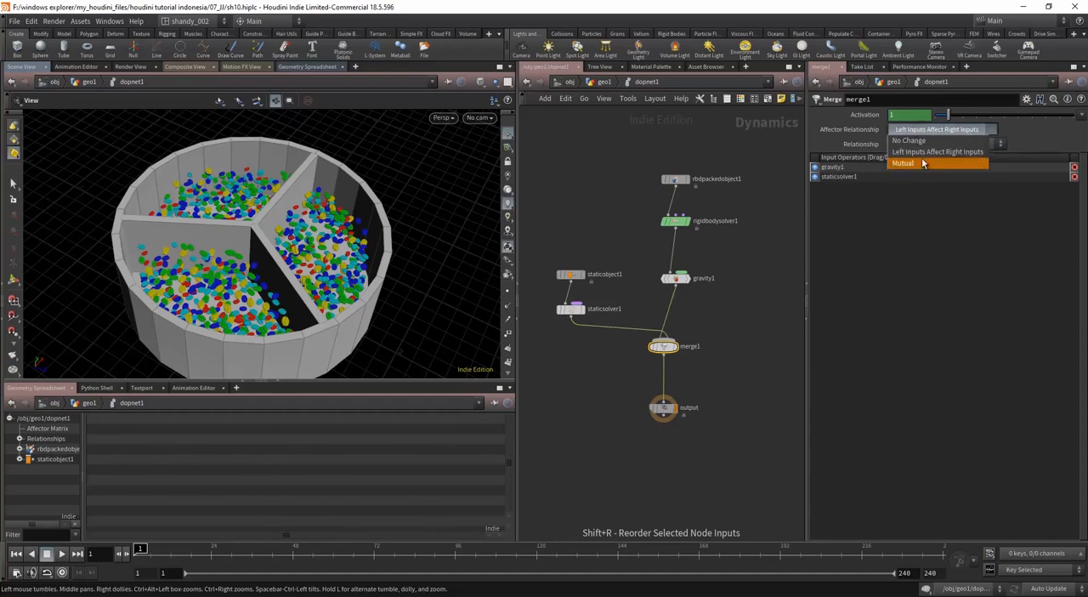
pyautogui.click(923, 162)
pyautogui.click(915, 131)
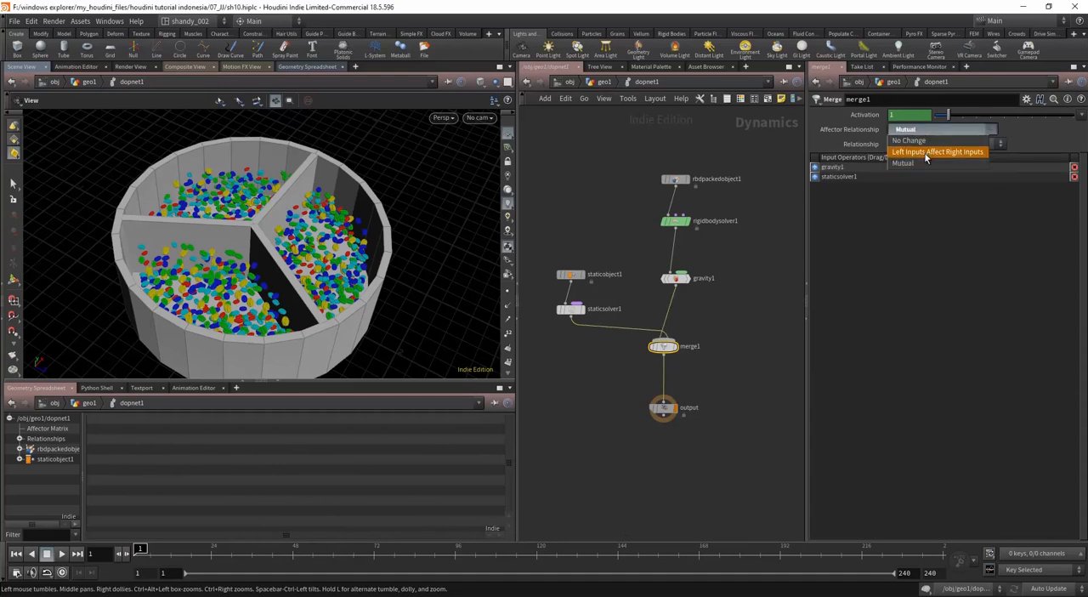
pyautogui.click(924, 167)
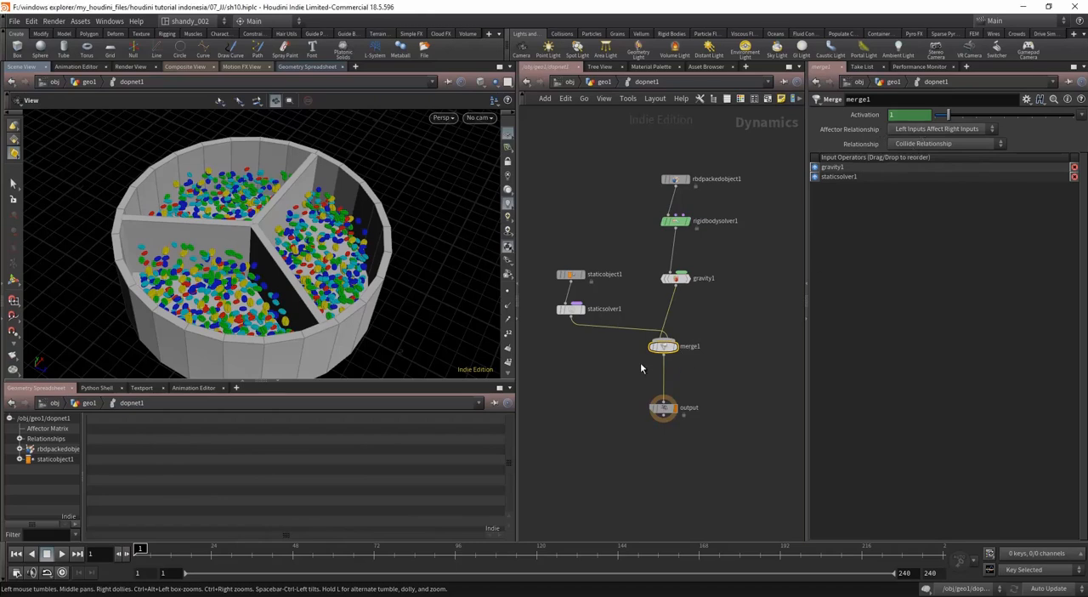
pyautogui.hotkey('shift', 'r')
# Step: Play the simulation to frame 28 and examine how the beans behave inside the roaster
pyautogui.moveTo(722, 364); pyautogui.dragTo(635, 433)
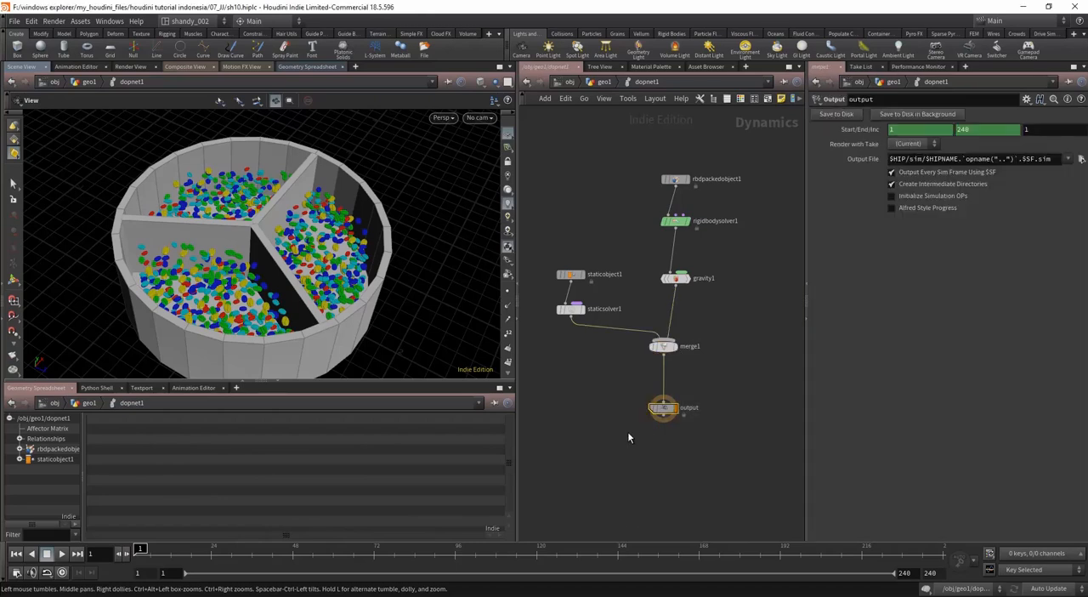
pyautogui.press('Up')
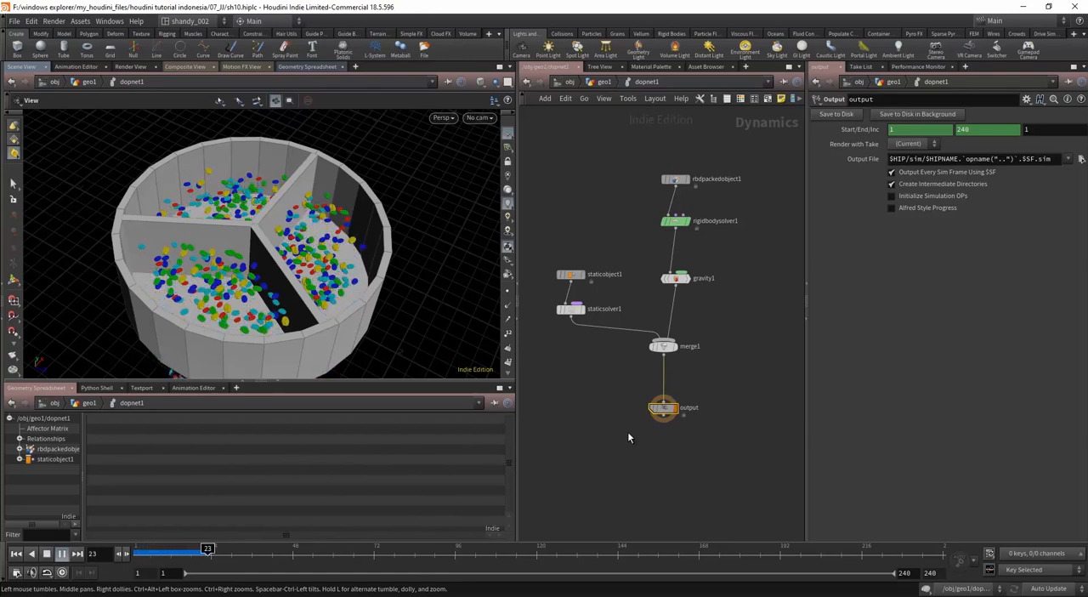
pyautogui.press('Up')
pyautogui.moveTo(408, 270); pyautogui.dragTo(146, 442)
pyautogui.moveTo(172, 309); pyautogui.dragTo(182, 354)
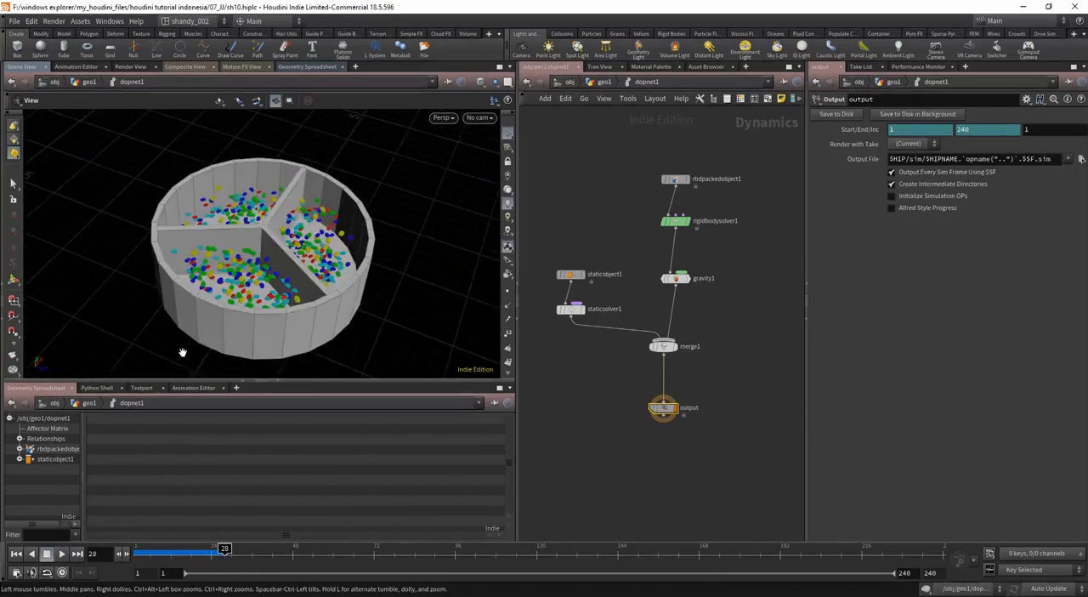
pyautogui.scroll(4, 287, 255)
pyautogui.moveTo(287, 255); pyautogui.dragTo(131, 446)
# Step: Return to frame 1 and replay the simulation up to frame 33 from a closer view
pyautogui.click(15, 554)
pyautogui.moveTo(297, 274); pyautogui.dragTo(293, 296)
pyautogui.press('Up')
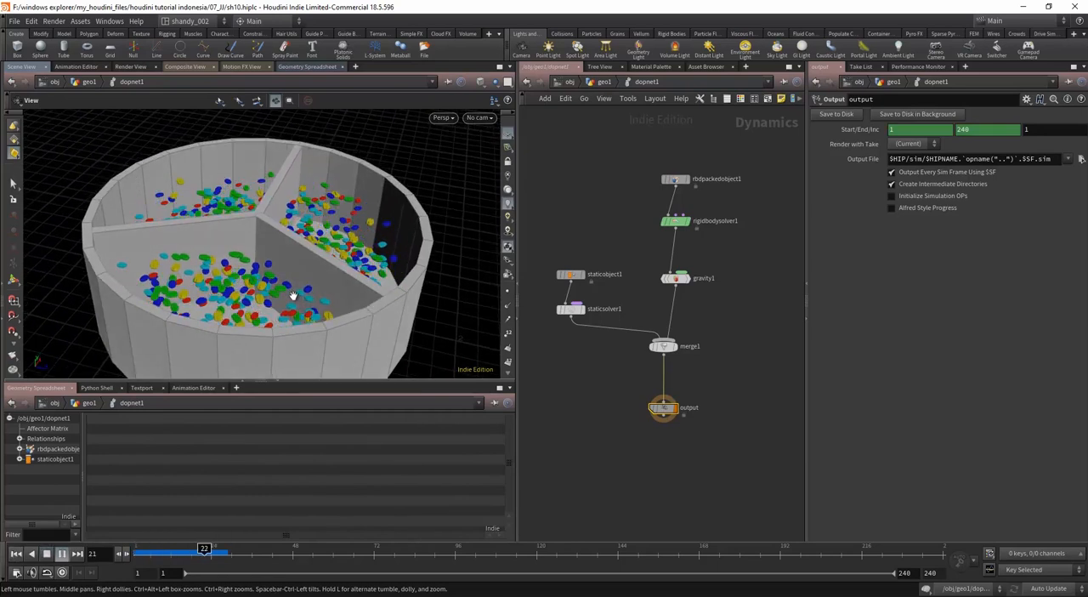
pyautogui.press('Up')
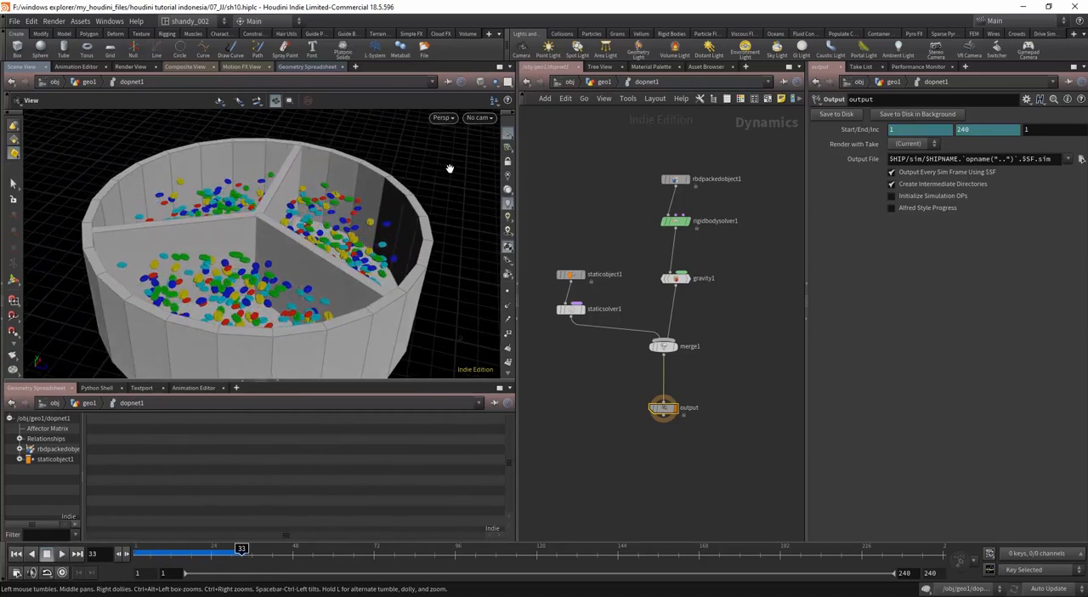
# Step: Enlarge the scene view, replay the simulation from frame 1 to frame 39 and inspect the beans up close
pyautogui.moveTo(317, 386); pyautogui.dragTo(317, 418)
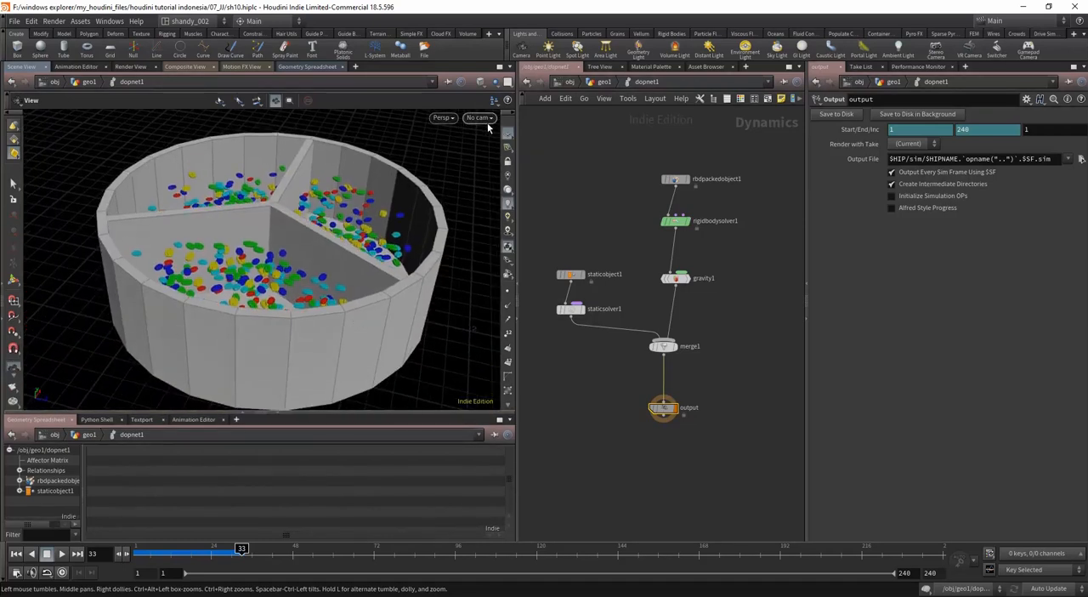
pyautogui.click(17, 553)
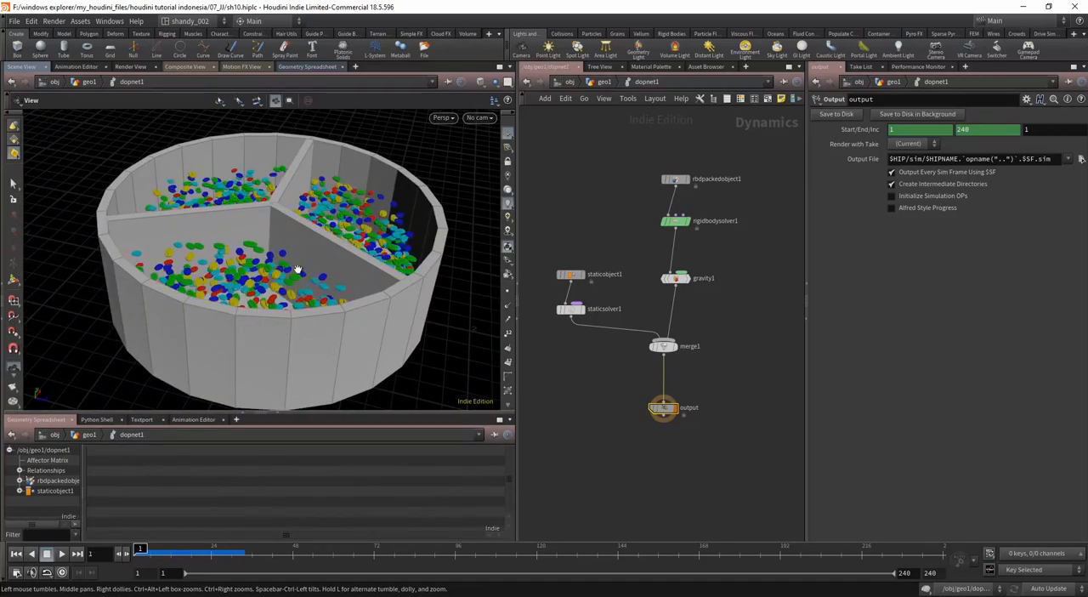
pyautogui.scroll(5, 299, 272)
pyautogui.moveTo(306, 287); pyautogui.dragTo(312, 343, button='middle')
pyautogui.scroll(-3, 287, 308)
pyautogui.scroll(1, 321, 299)
pyautogui.scroll(-3, 321, 298)
pyautogui.moveTo(312, 343); pyautogui.dragTo(313, 328)
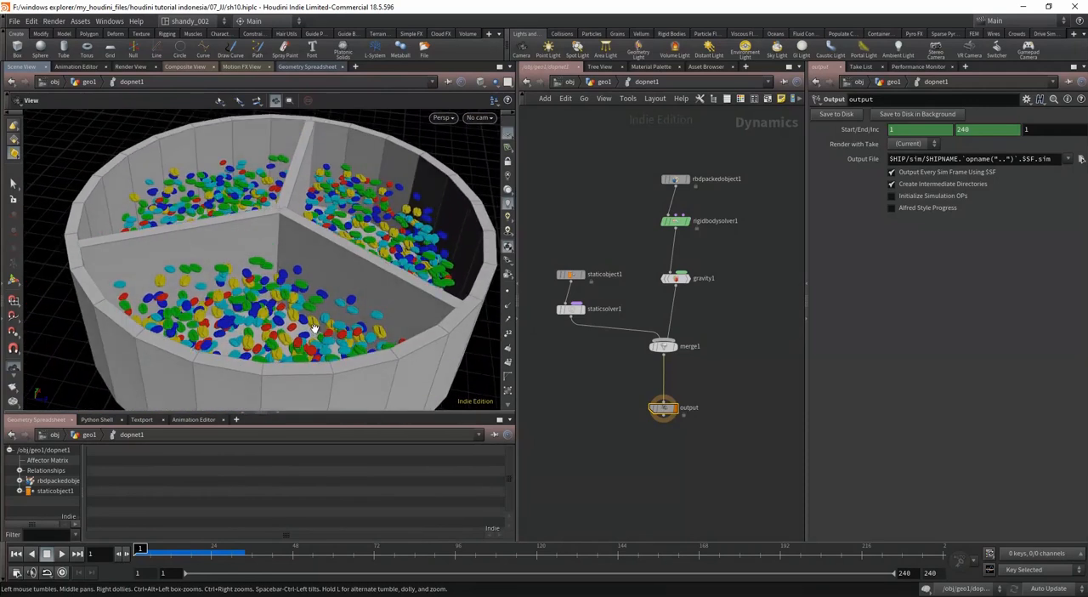
pyautogui.press('Up')
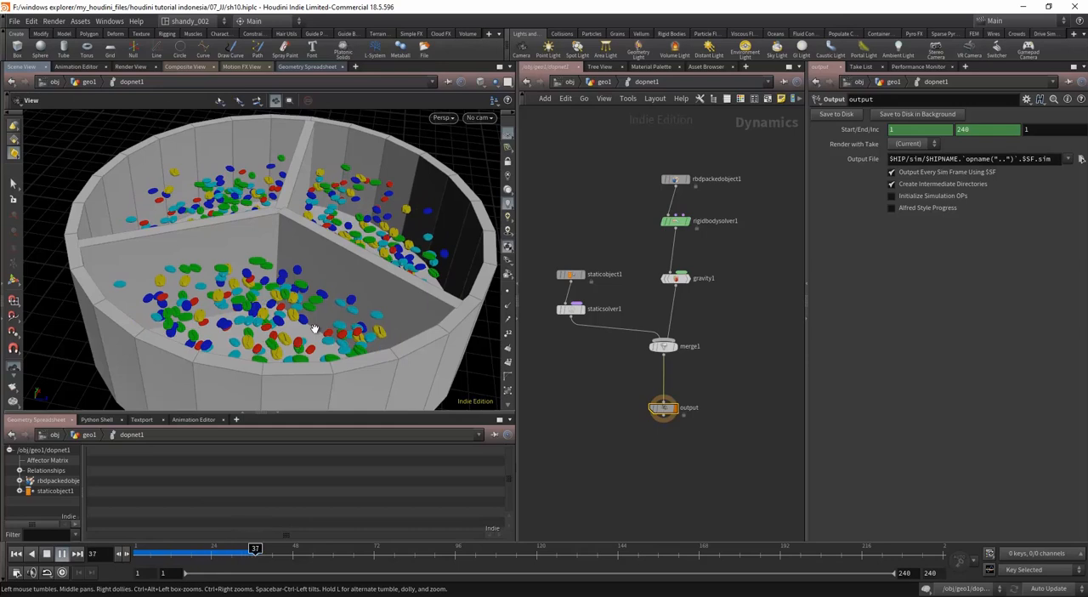
pyautogui.press('Up')
pyautogui.scroll(2, 305, 327)
pyautogui.scroll(4, 305, 326)
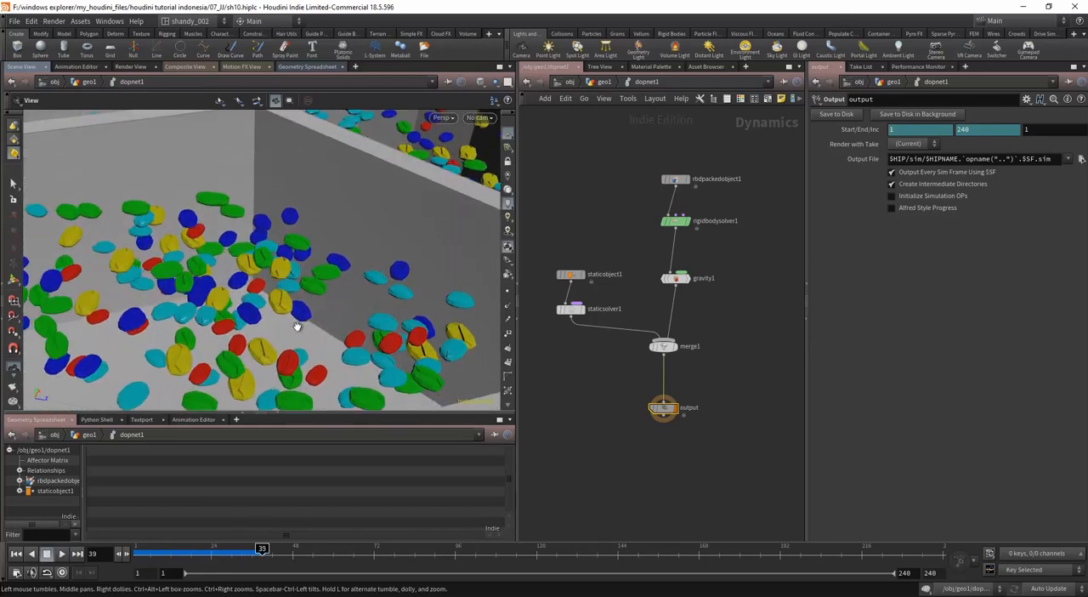
# Step: Display only staticobject1 and switch the scene view to wireframe shading
pyautogui.click(604, 311)
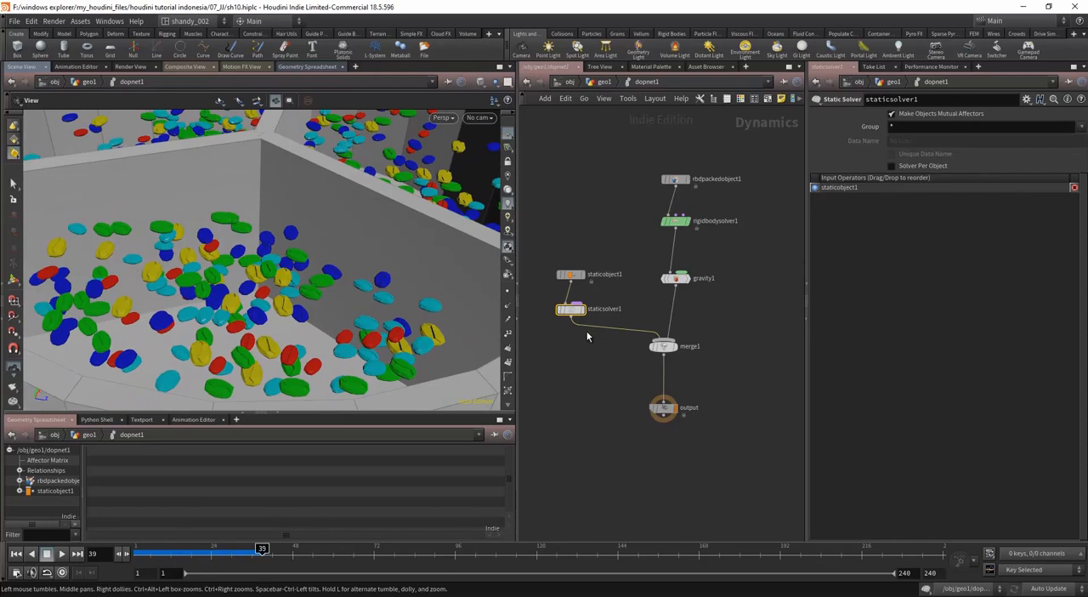
pyautogui.click(573, 277)
pyautogui.click(583, 275)
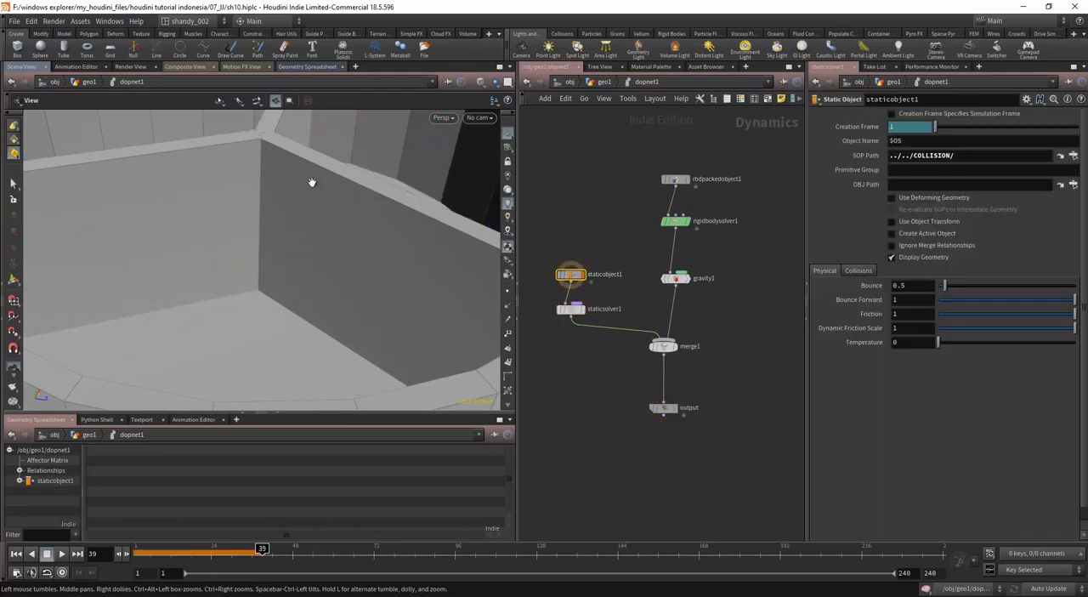
pyautogui.press('w')
pyautogui.scroll(-5, 281, 253)
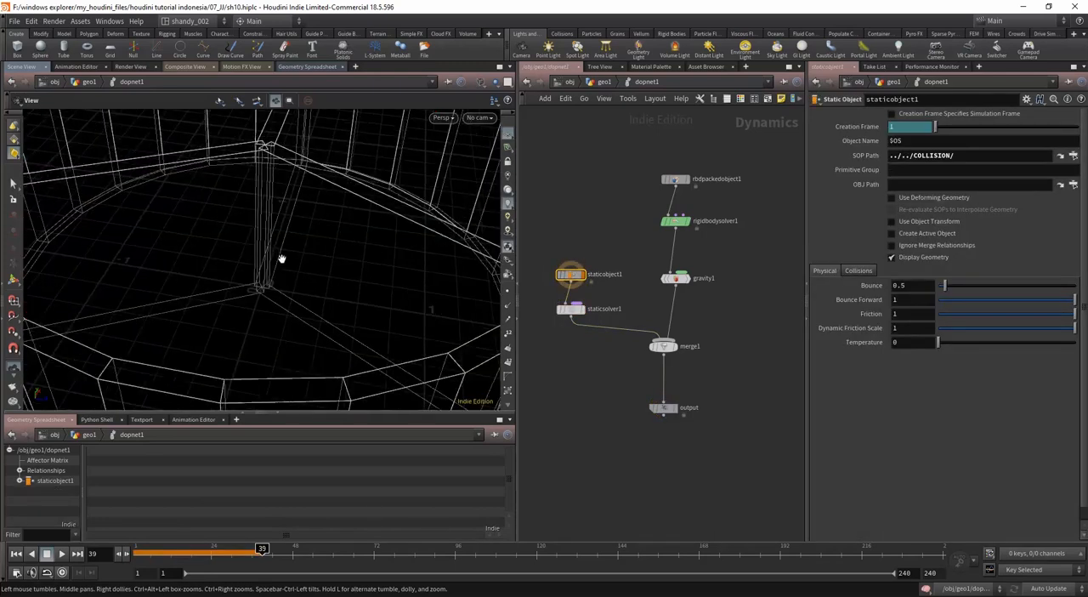
# Step: Enable the volume Collision Guide in staticobject1's RBD Solver collision settings and inspect it around the roaster
pyautogui.click(856, 271)
pyautogui.click(822, 329)
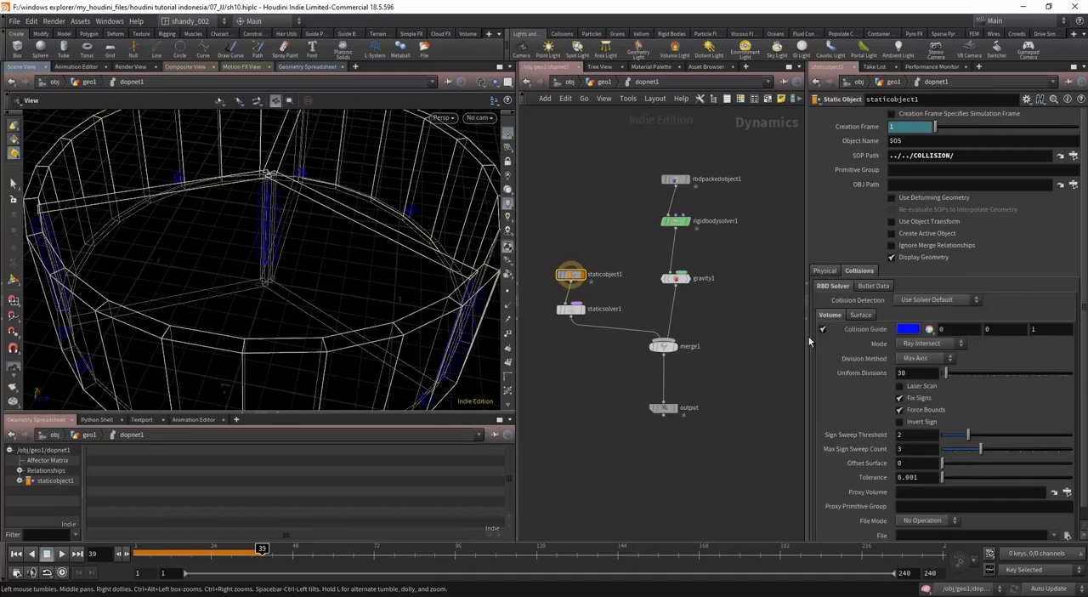
pyautogui.moveTo(297, 238); pyautogui.dragTo(261, 194)
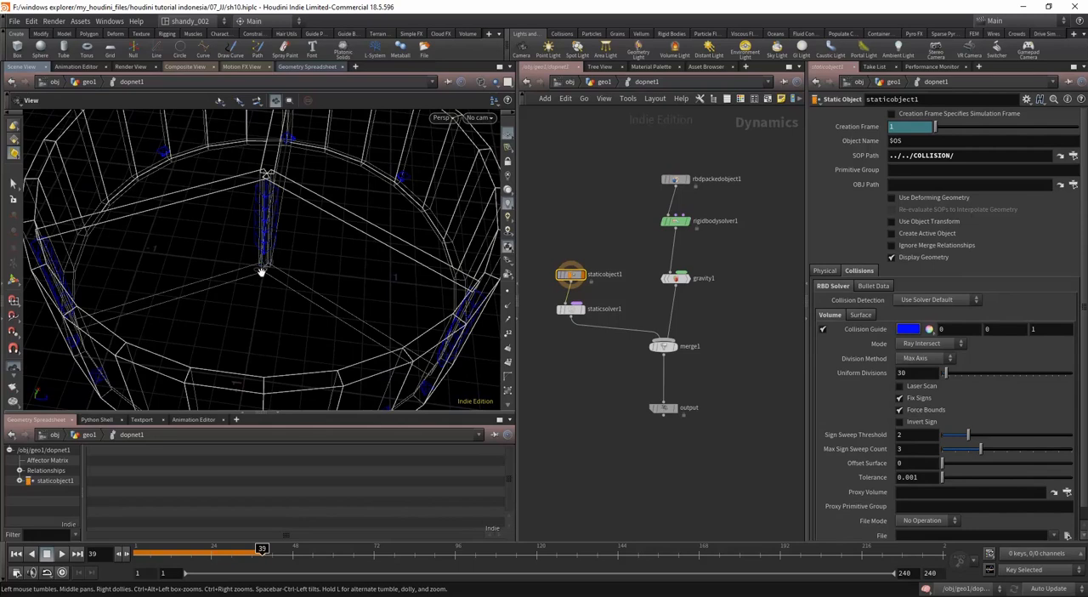
pyautogui.moveTo(261, 272); pyautogui.dragTo(273, 201)
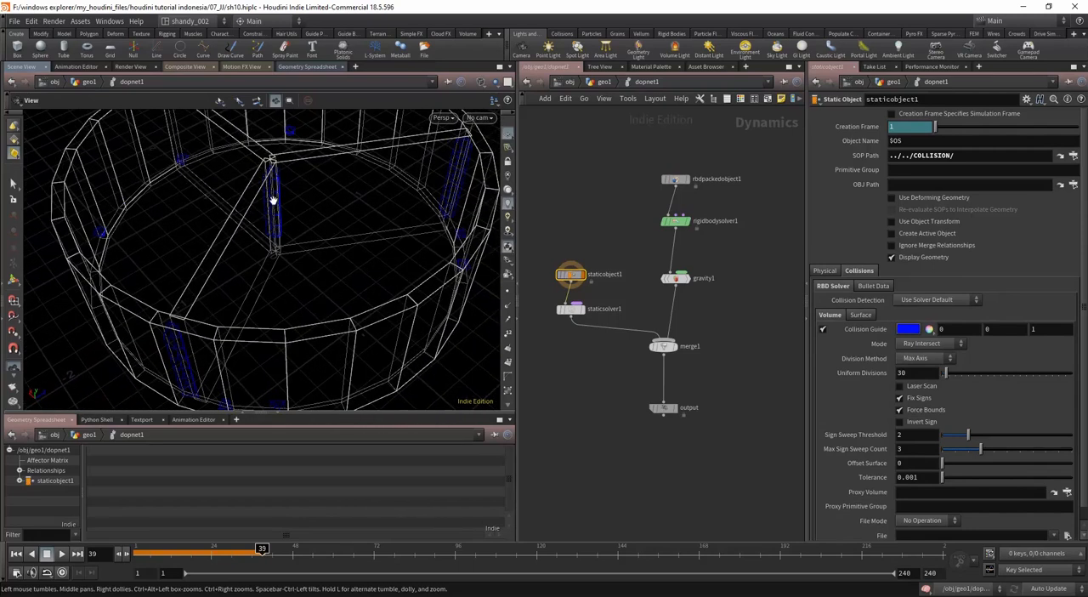
# Step: Try 60 uniform divisions for staticobject1's collision volume
pyautogui.doubleClick(909, 374)
pyautogui.write('60')
pyautogui.press('Return')
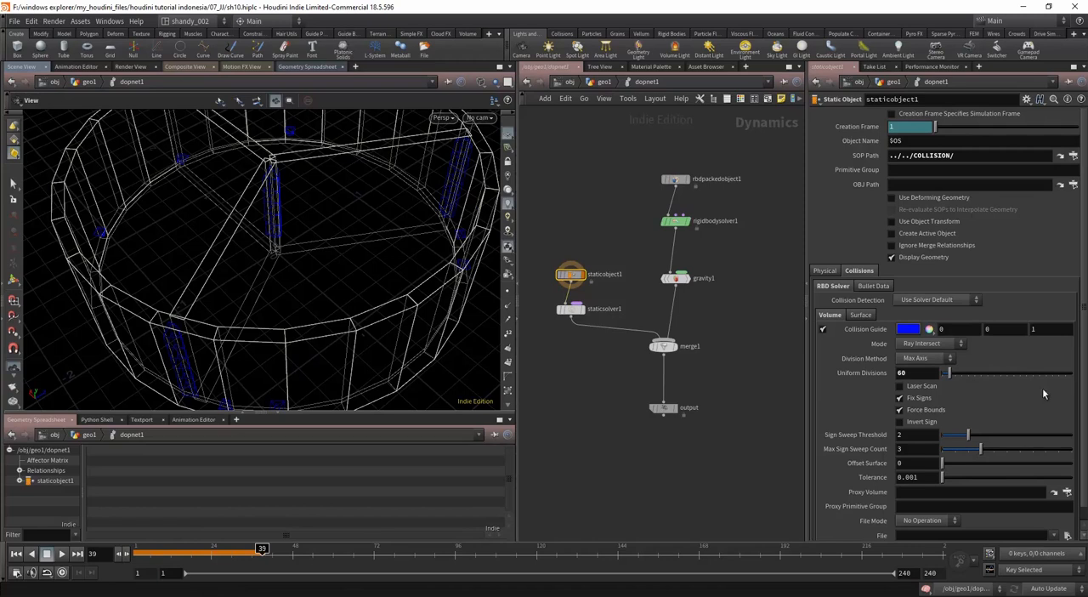
pyautogui.moveTo(941, 387)
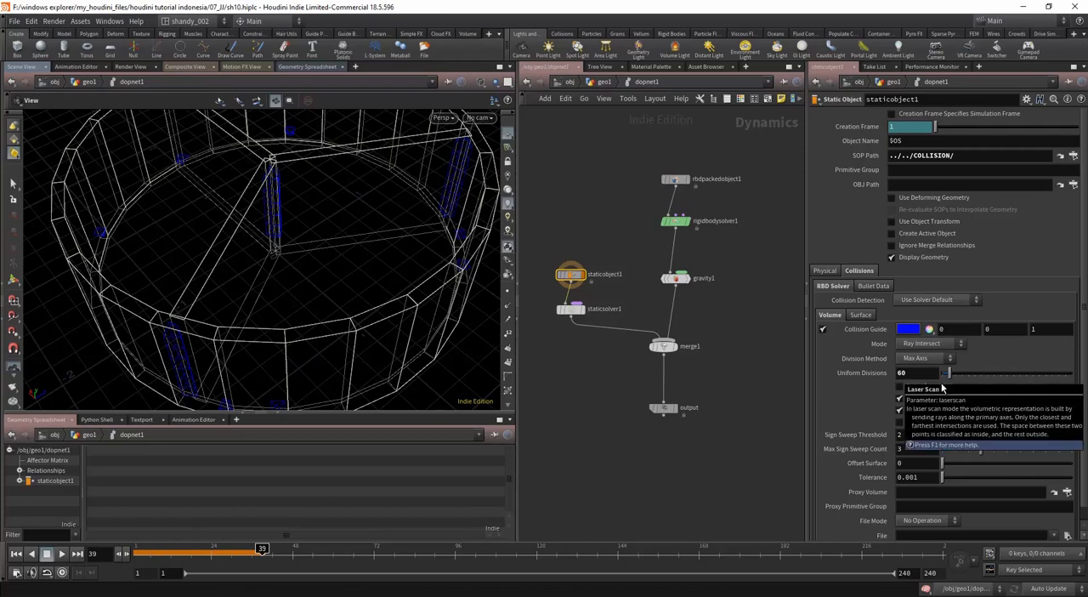
# Step: Set the collision volume's uniform divisions on staticobject1 to 100 and return to frame 1 to refresh the guide
pyautogui.moveTo(913, 374); pyautogui.dragTo(828, 386)
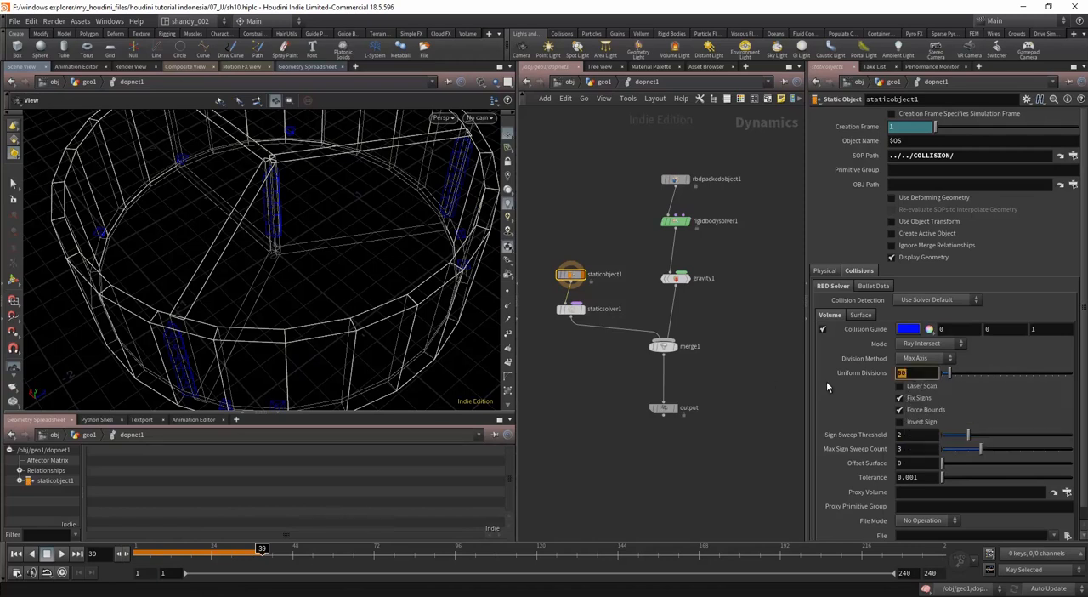
pyautogui.write('100')
pyautogui.press('Return')
pyautogui.moveTo(459, 272); pyautogui.dragTo(374, 307)
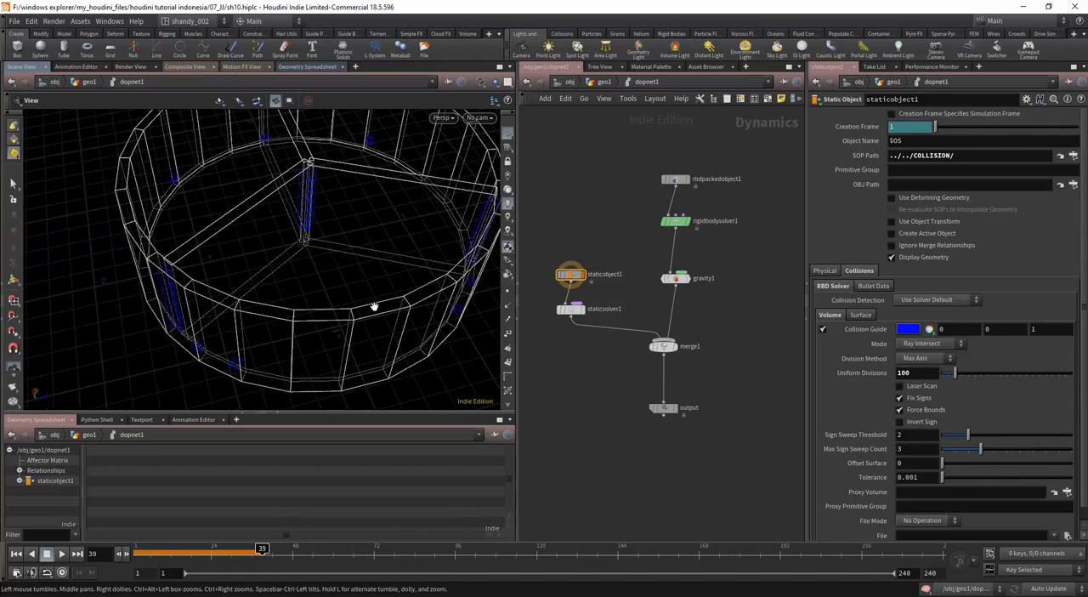
pyautogui.scroll(3, 567, 261)
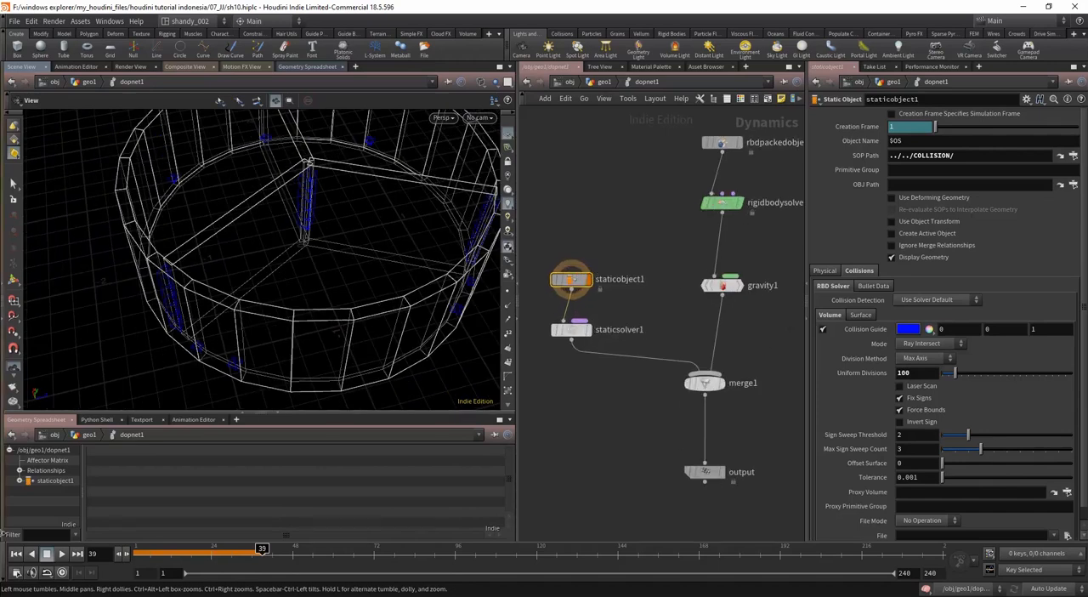
pyautogui.click(16, 553)
pyautogui.moveTo(344, 265); pyautogui.dragTo(375, 319)
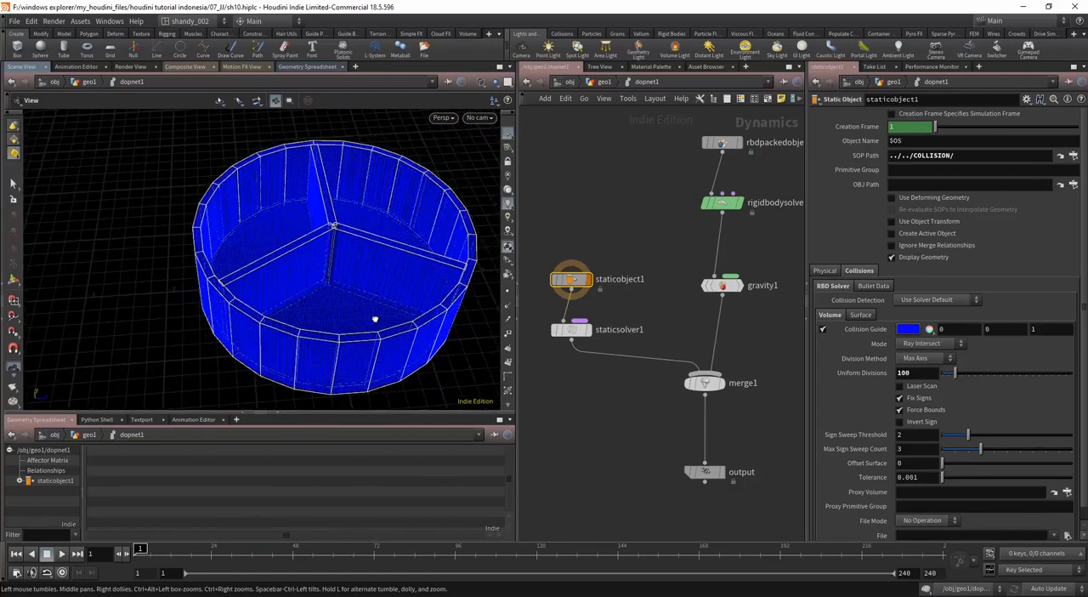
# Step: Make output the displayed node again and turn off staticobject1's Collision Guide
pyautogui.moveTo(628, 323); pyautogui.dragTo(614, 294, button='middle')
pyautogui.click(689, 443)
pyautogui.click(705, 443)
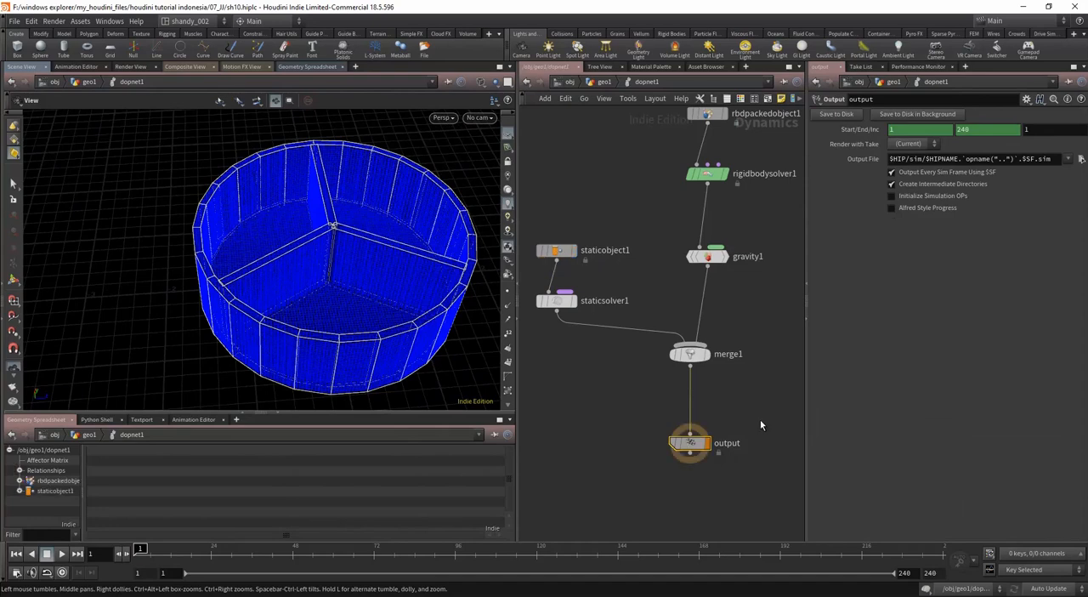
pyautogui.click(561, 251)
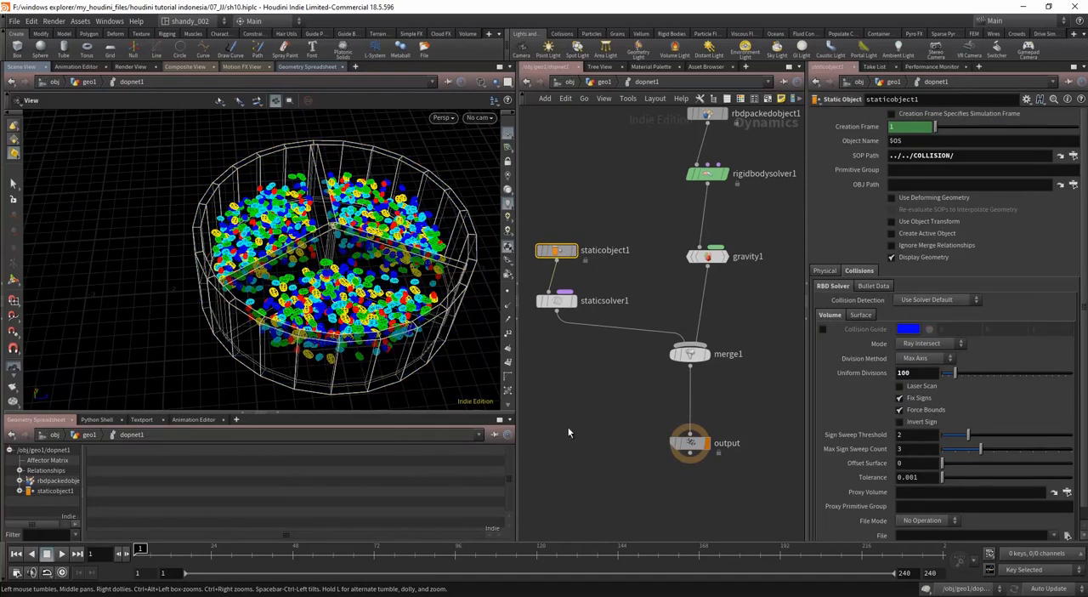
# Step: Play the simulation to frame 23 and re-enable staticobject1's Collision Guide to compare it with the beans up close
pyautogui.press('Up')
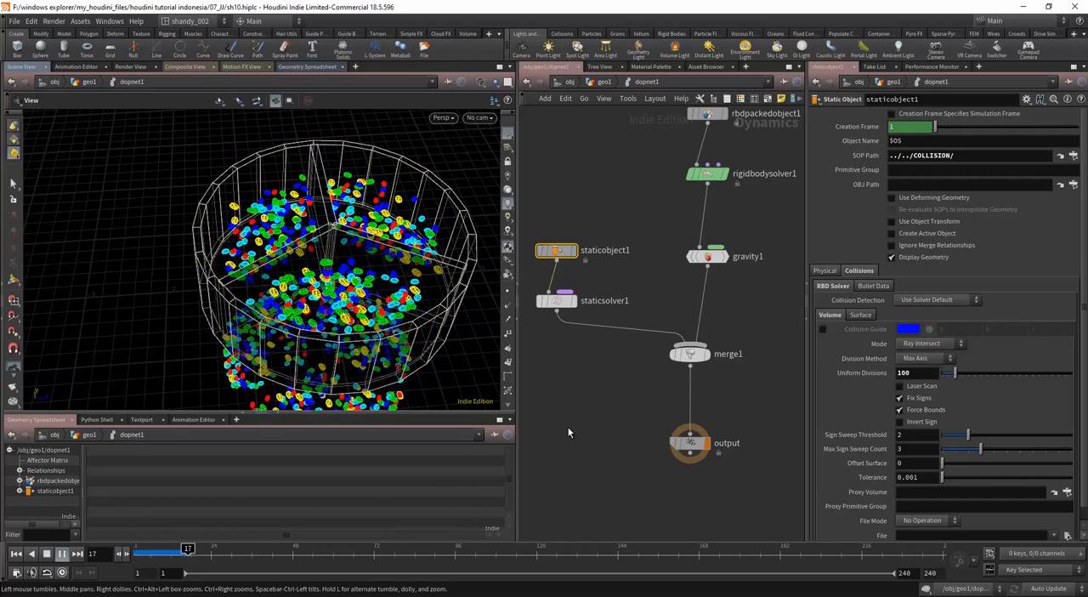
pyautogui.press('Up')
pyautogui.moveTo(255, 276); pyautogui.dragTo(163, 315)
pyautogui.scroll(4, 238, 325)
pyautogui.click(822, 328)
pyautogui.moveTo(360, 323); pyautogui.dragTo(313, 323)
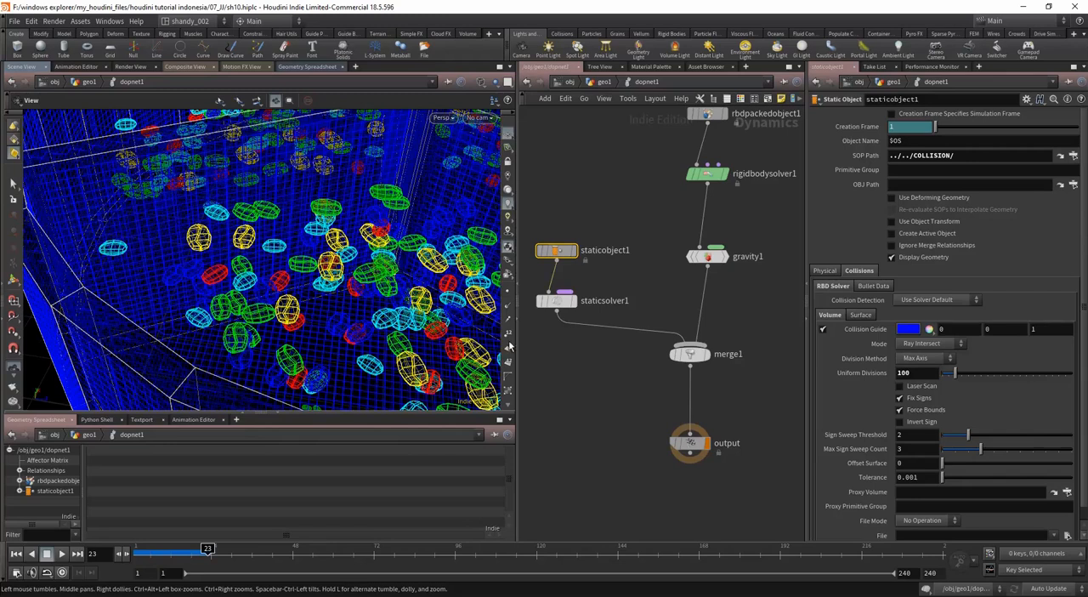
# Step: Return to frame 1 and turn off staticobject1's Collision Guide
pyautogui.hotkey('ctrl', 'Up')
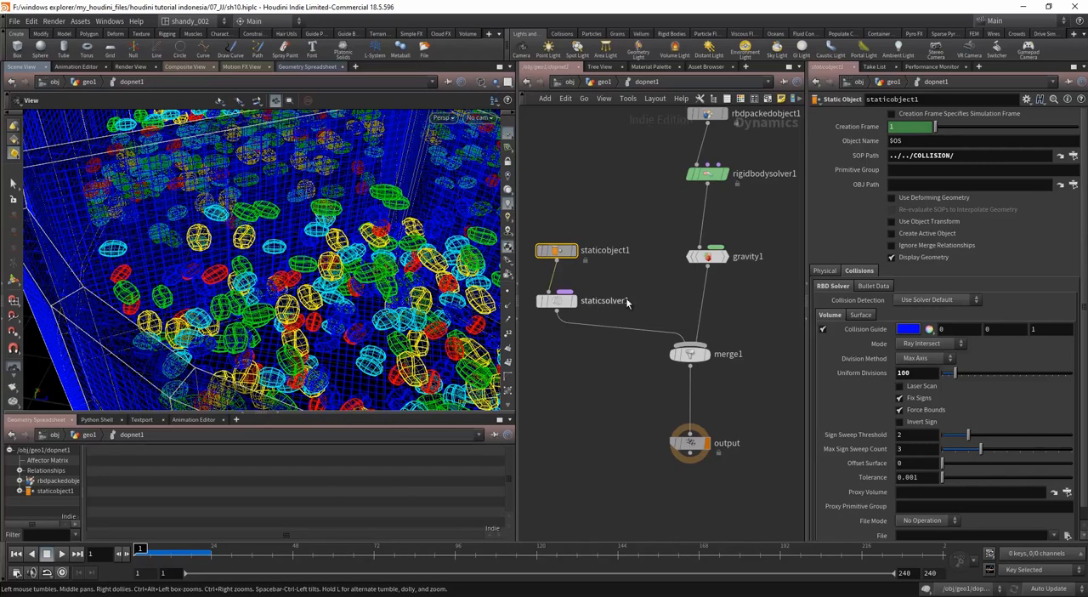
pyautogui.moveTo(631, 286); pyautogui.dragTo(628, 426, button='middle')
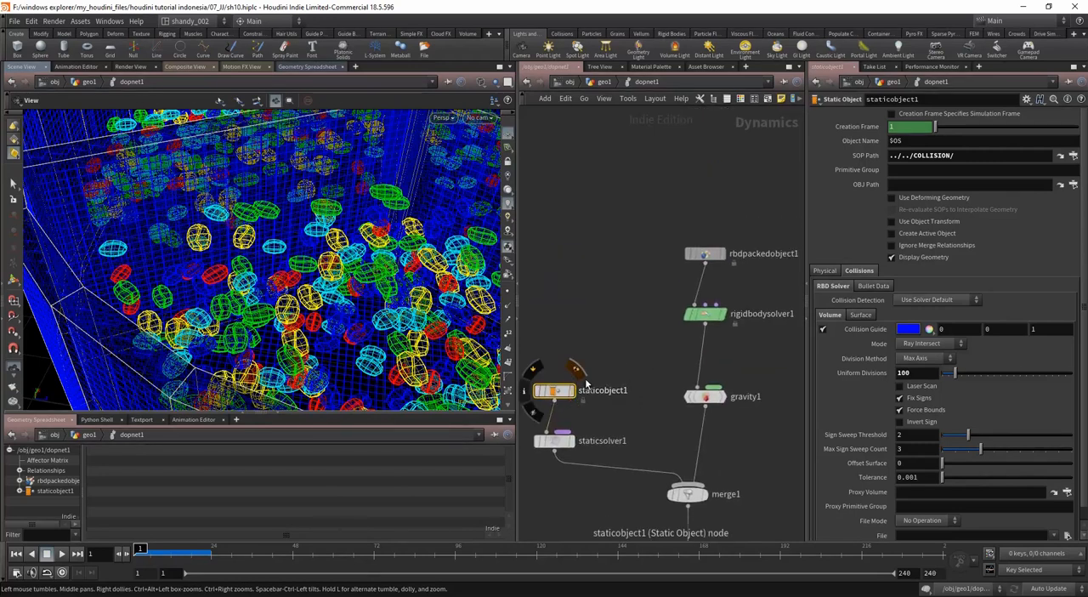
pyautogui.scroll(-2, 606, 337)
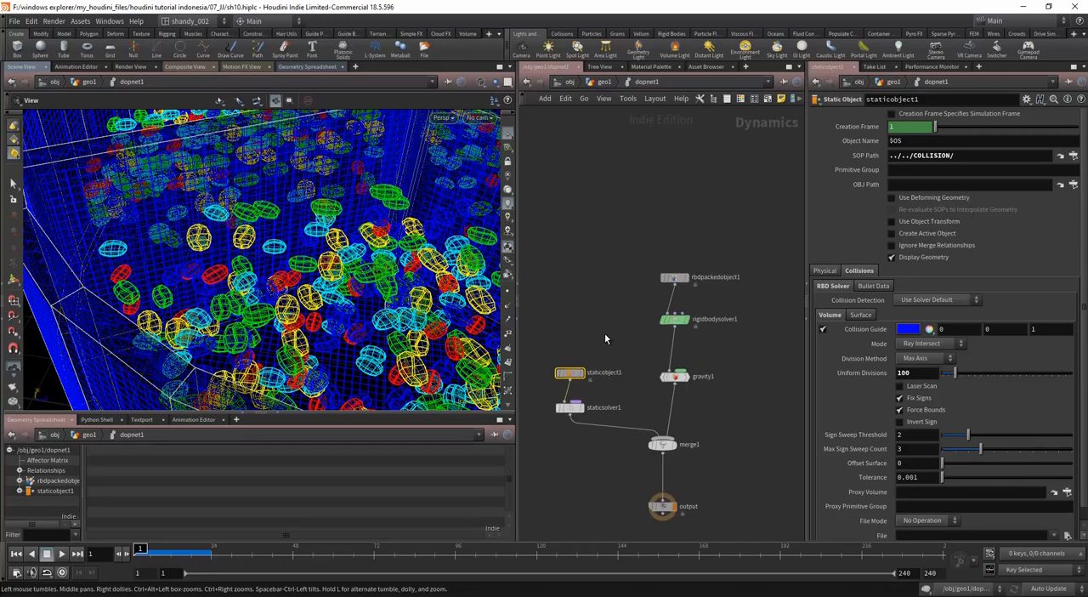
pyautogui.click(822, 328)
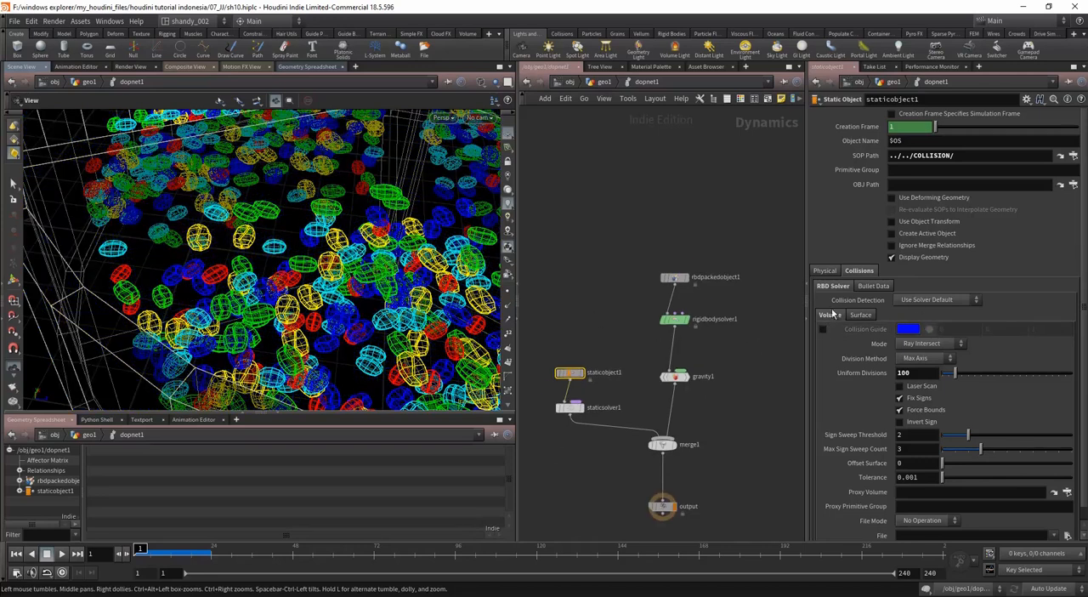
# Step: Look at staticobject1's Bullet collision settings, review assemble1's Create Packed Geometry option in geo1, and return inside dopnet1
pyautogui.click(873, 286)
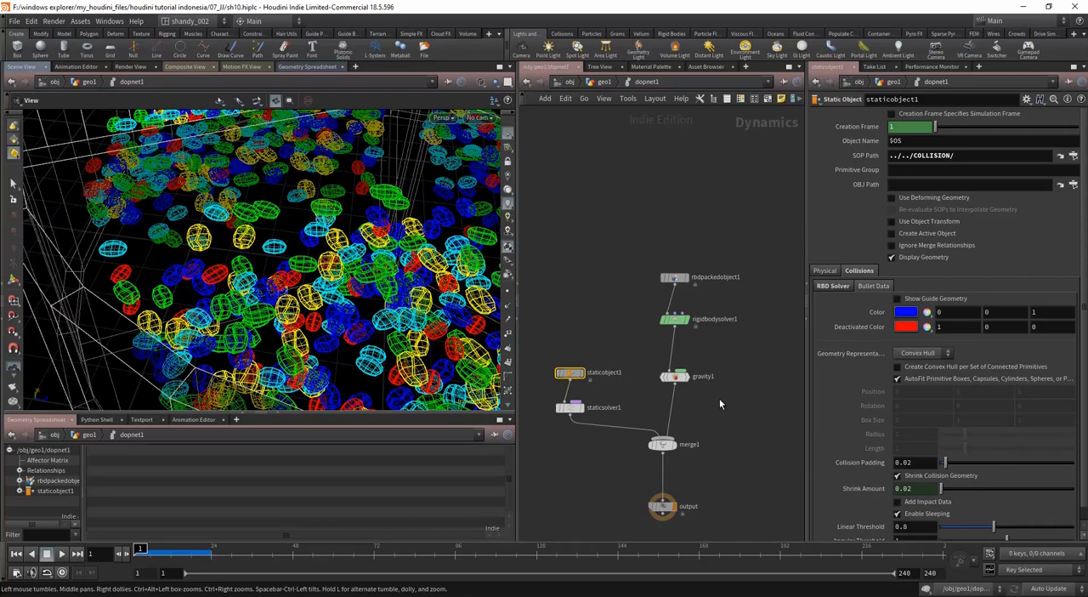
pyautogui.click(833, 287)
pyautogui.press('u')
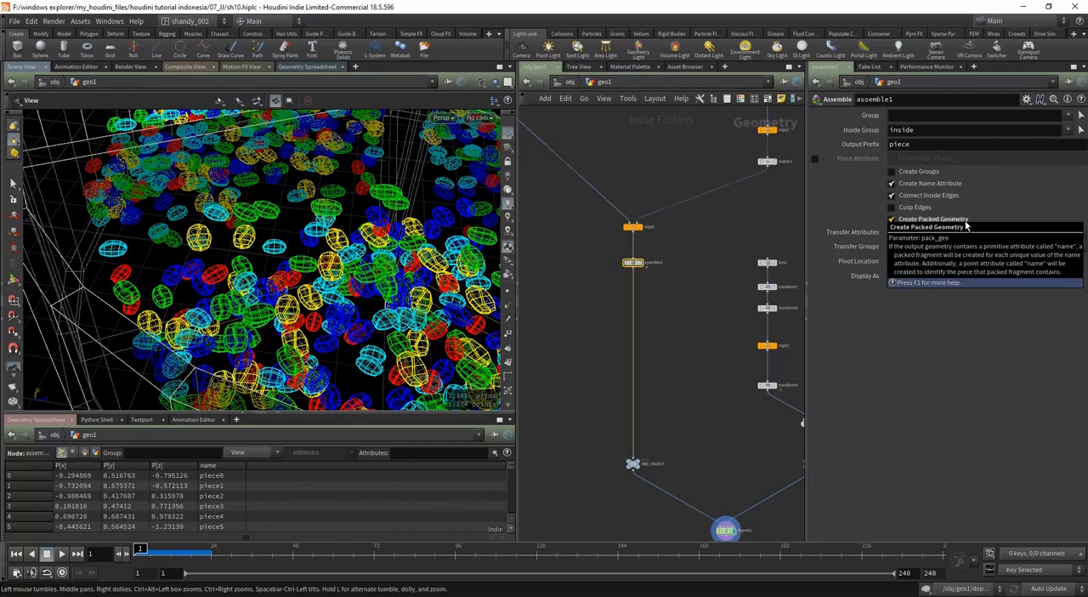
pyautogui.click(698, 439)
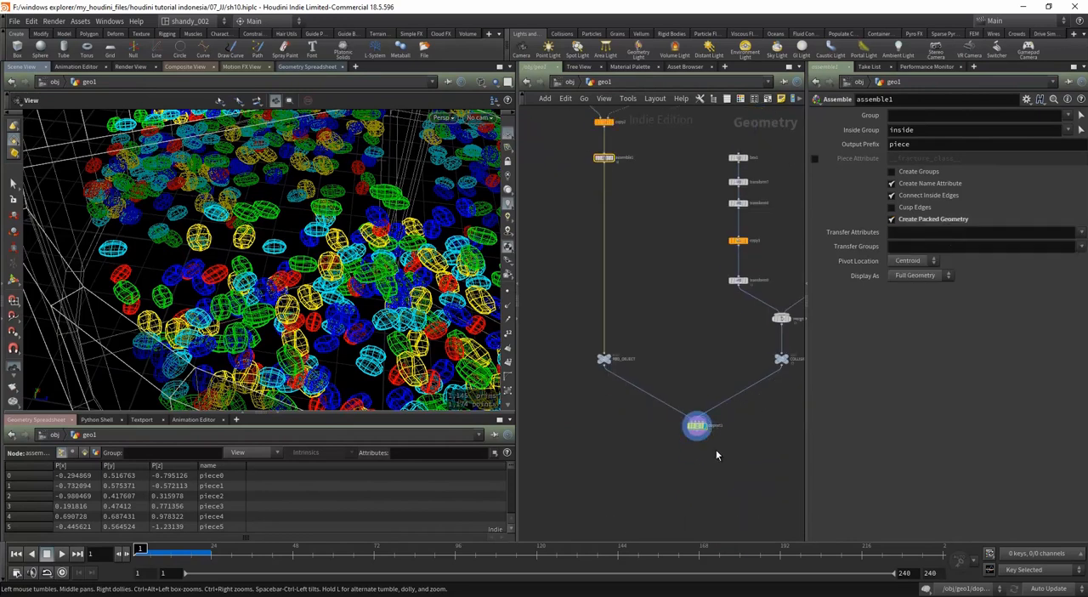
pyautogui.doubleClick(696, 429)
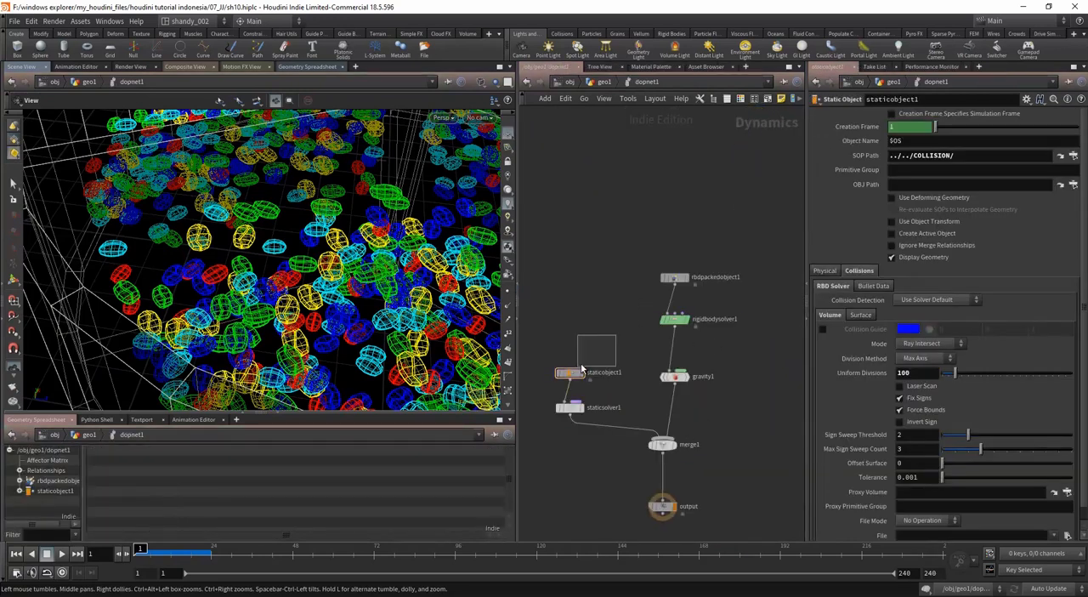
# Step: Show the Bullet guide geometry for staticobject1 and inspect it around the roaster and its dividers
pyautogui.click(873, 286)
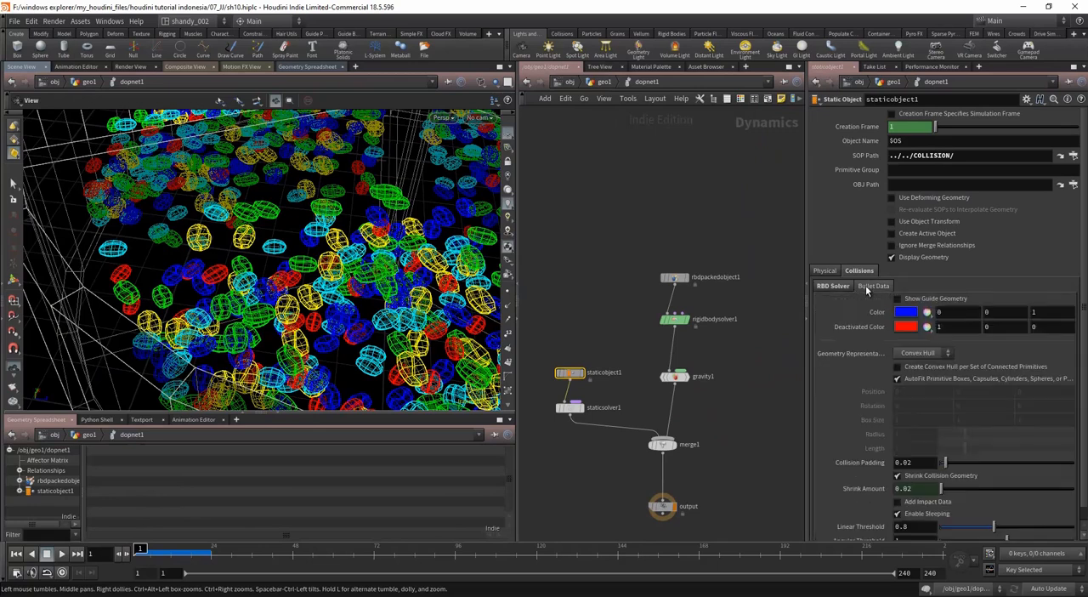
pyautogui.click(902, 300)
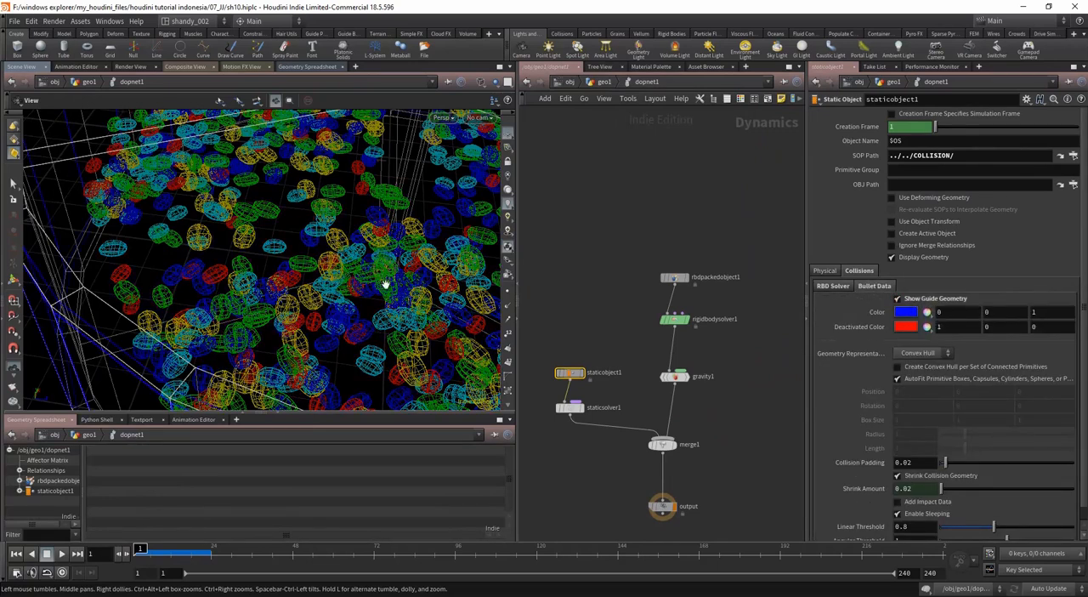
pyautogui.scroll(-5, 385, 283)
pyautogui.moveTo(289, 333); pyautogui.dragTo(436, 335)
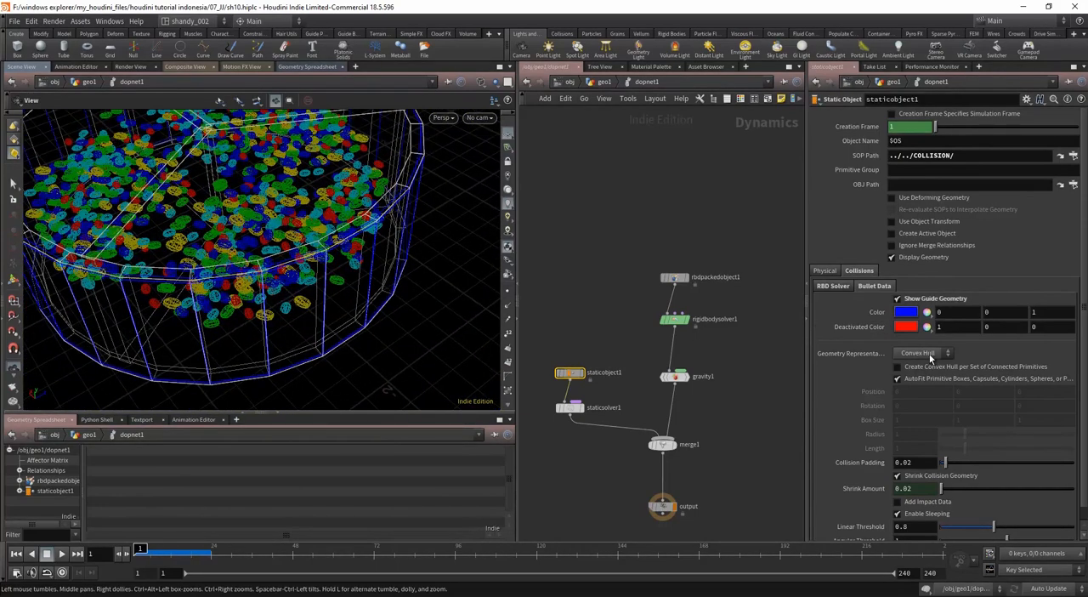
pyautogui.moveTo(311, 278); pyautogui.dragTo(420, 278)
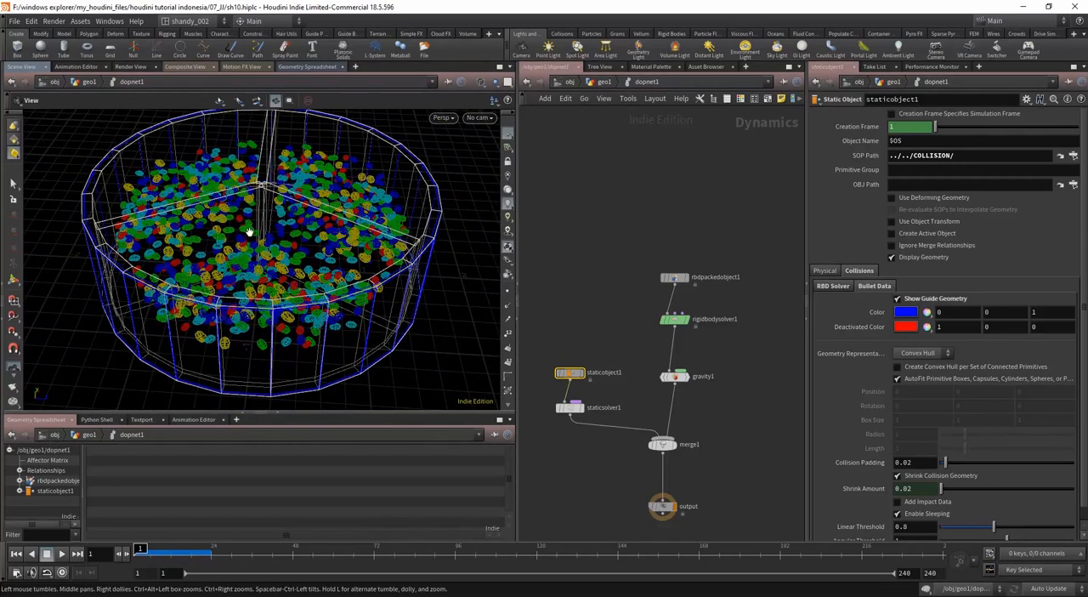
pyautogui.moveTo(226, 316); pyautogui.dragTo(347, 315)
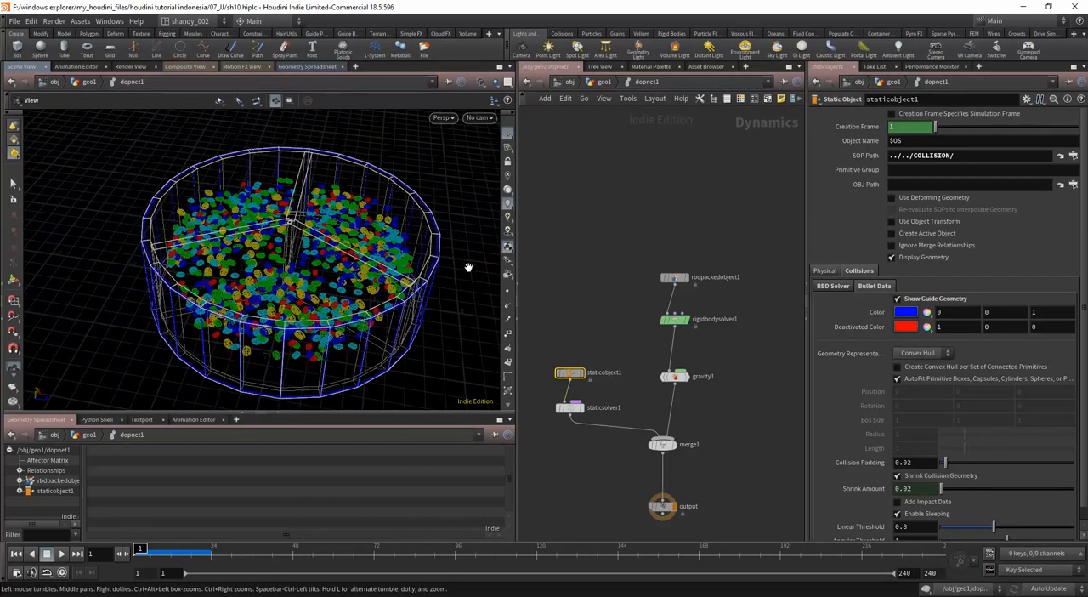
pyautogui.moveTo(235, 288); pyautogui.dragTo(277, 290)
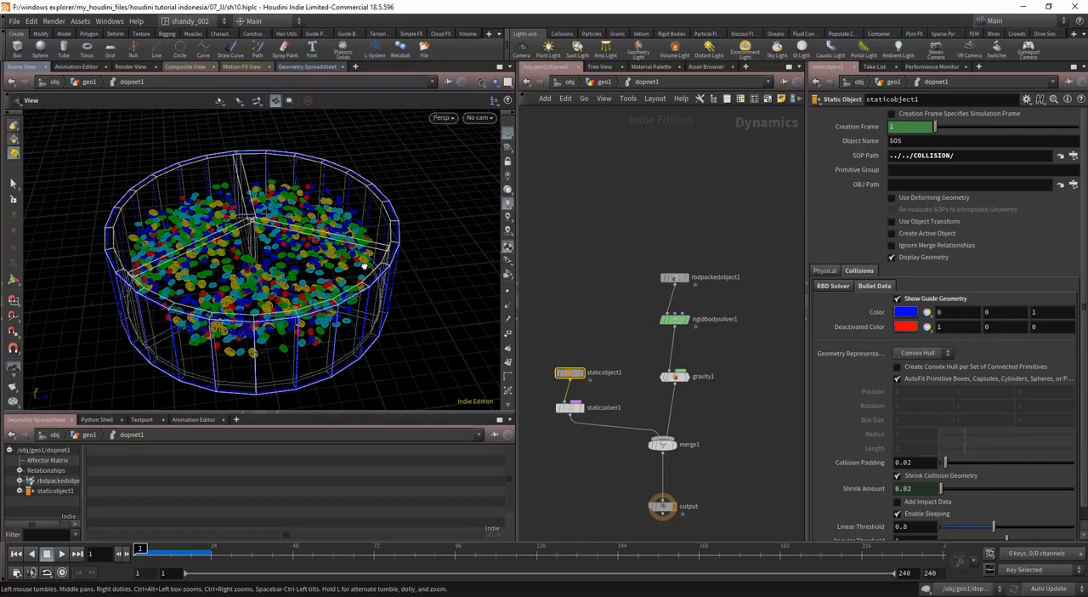
pyautogui.moveTo(364, 266); pyautogui.dragTo(292, 284)
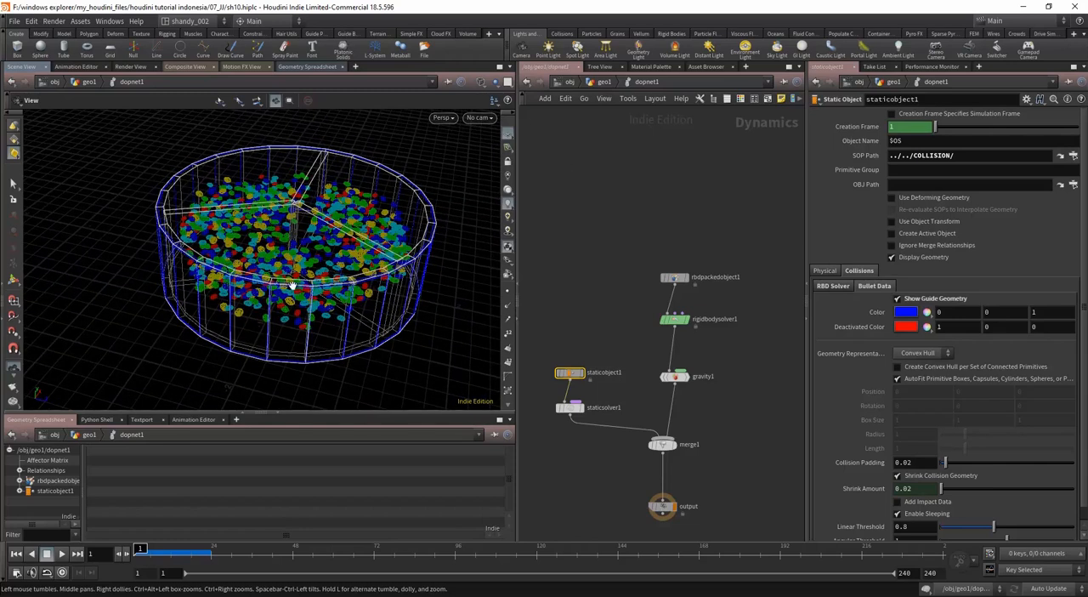
# Step: Set staticobject1's Bullet geometry representation to Concave and inspect the guide around the roaster's dividers
pyautogui.click(923, 355)
pyautogui.click(922, 379)
pyautogui.moveTo(376, 280)
pyautogui.mouseDown()
pyautogui.moveTo(341, 318)
pyautogui.moveTo(344, 350)
pyautogui.moveTo(389, 273)
pyautogui.mouseUp()
pyautogui.scroll(4, 344, 350)
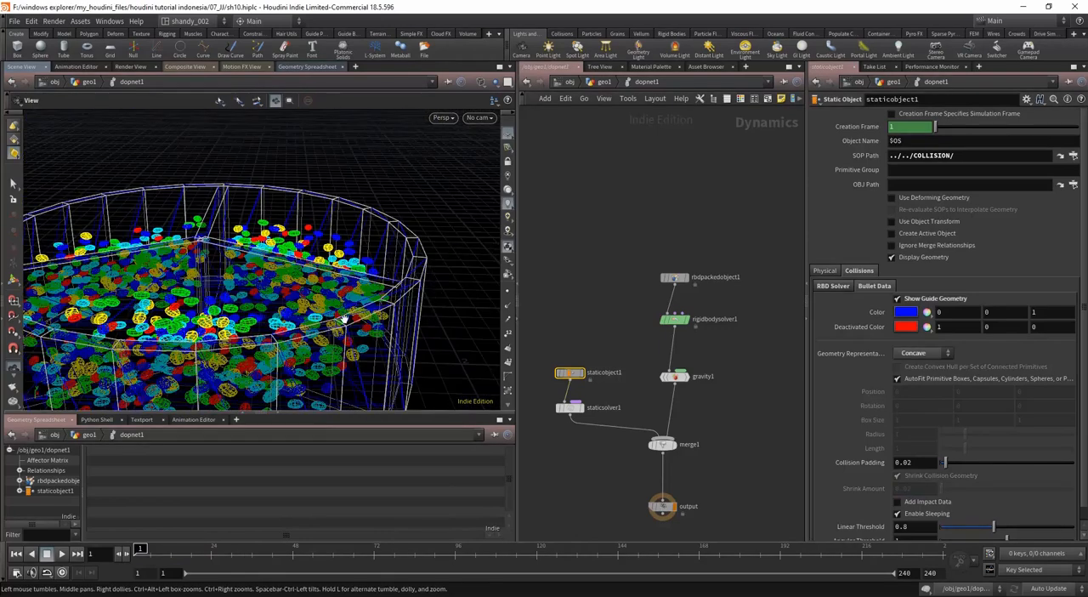
pyautogui.moveTo(295, 328); pyautogui.dragTo(369, 218)
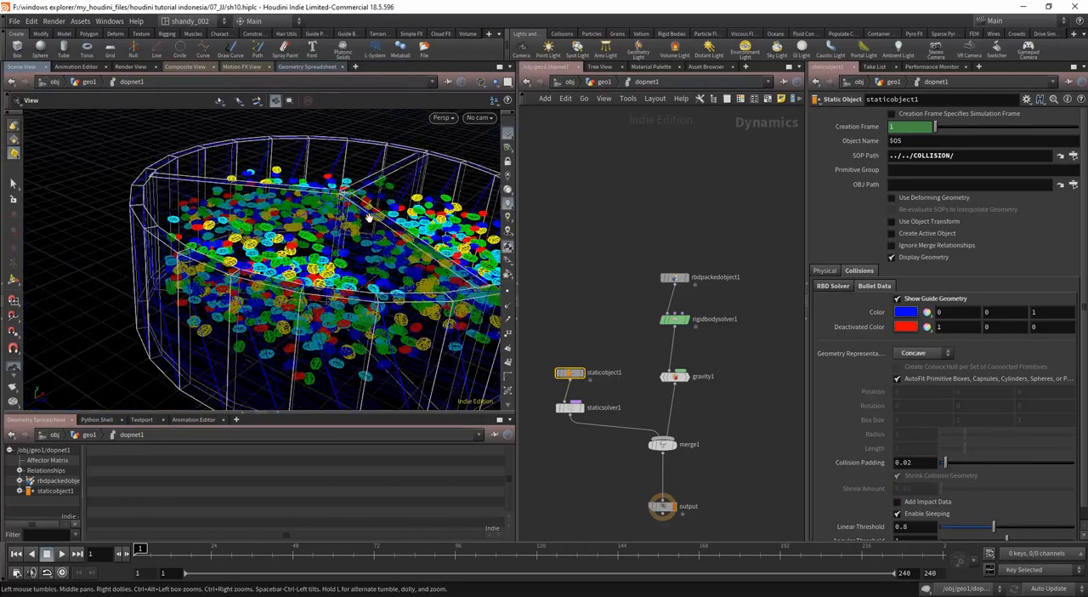
pyautogui.scroll(-3, 283, 311)
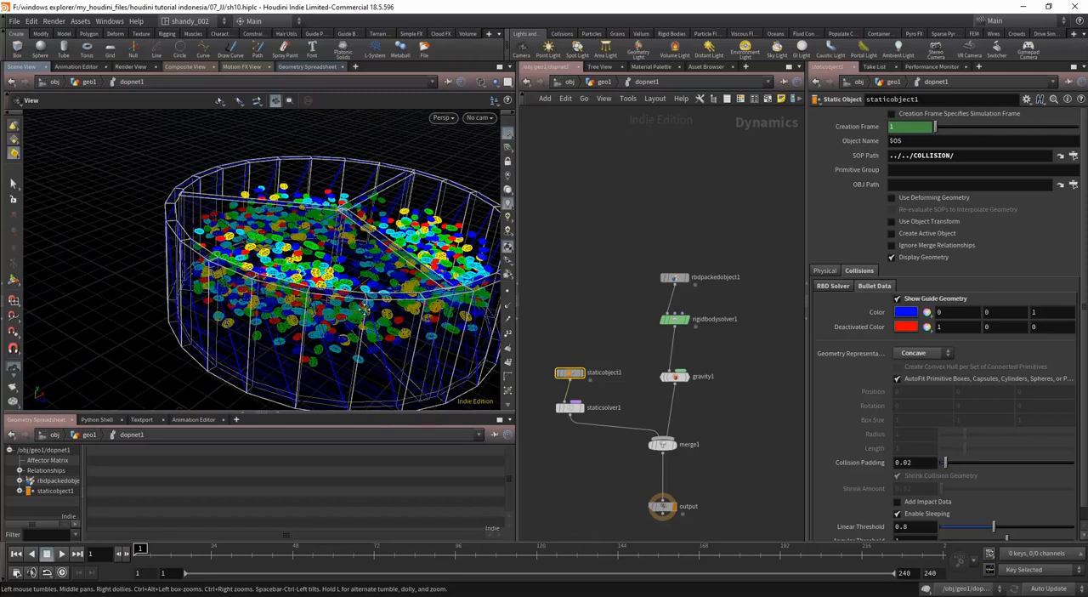
pyautogui.moveTo(370, 294); pyautogui.dragTo(297, 291, button='middle')
# Step: Check the Solver Engine options of rigidbodysolver1 and reselect the output node
pyautogui.click(665, 507)
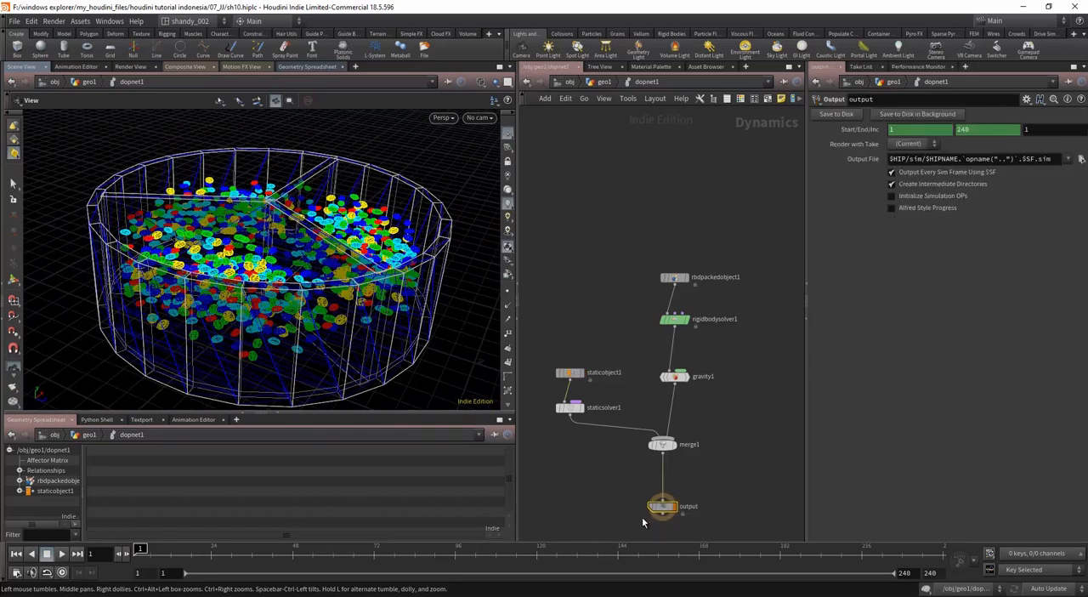
pyautogui.click(674, 319)
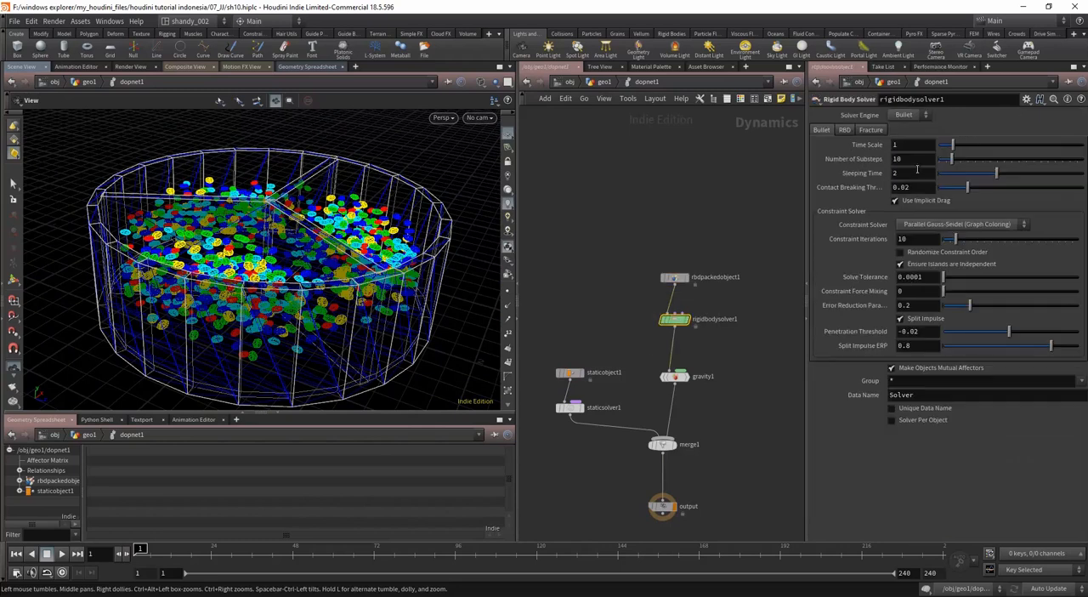
pyautogui.click(915, 118)
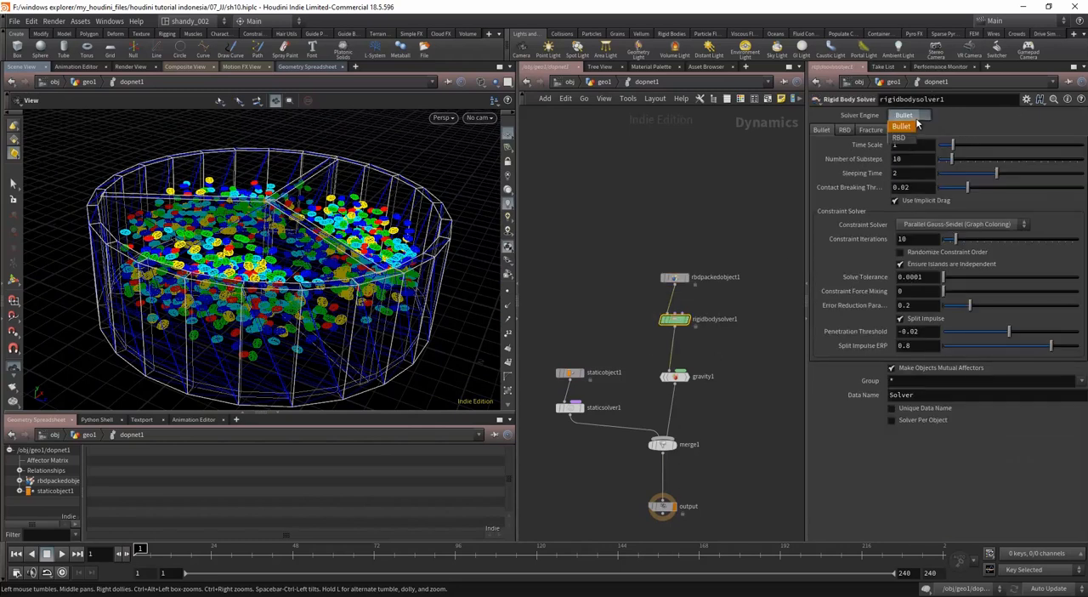
pyautogui.click(751, 383)
pyautogui.moveTo(717, 476); pyautogui.dragTo(726, 420, button='middle')
pyautogui.click(670, 450)
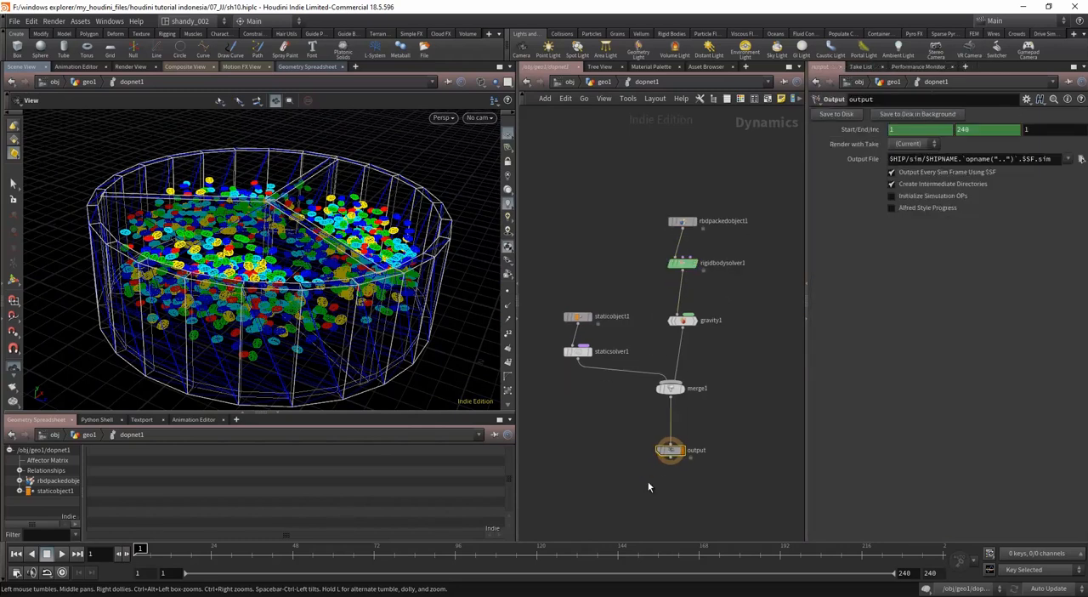
# Step: Play the simulation to frame 46, turning off staticobject1's Bullet guide geometry during playback, and return to frame 1
pyautogui.press('Up')
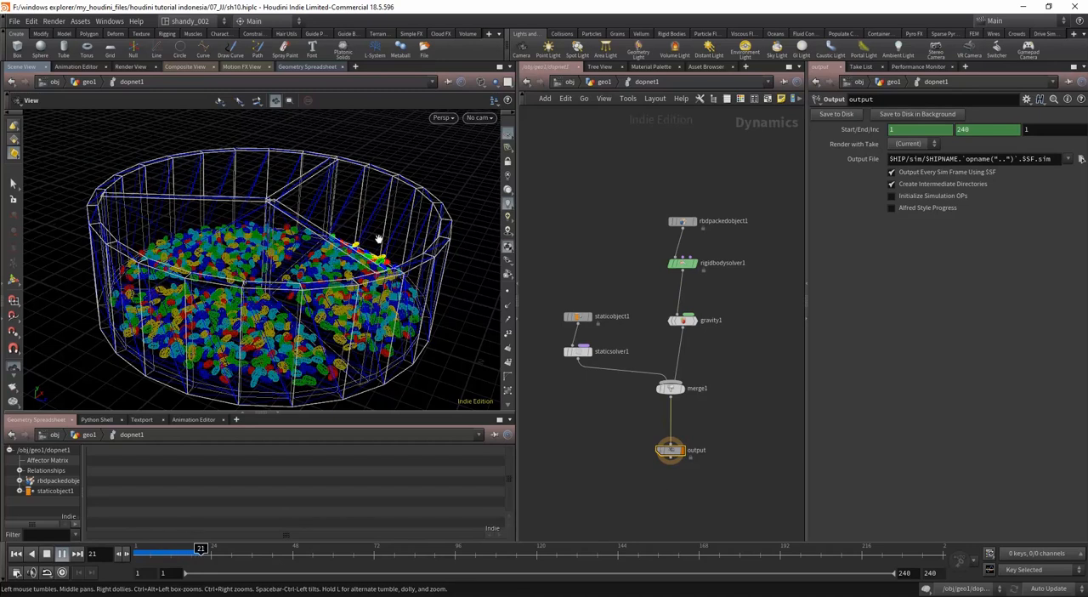
pyautogui.click(583, 318)
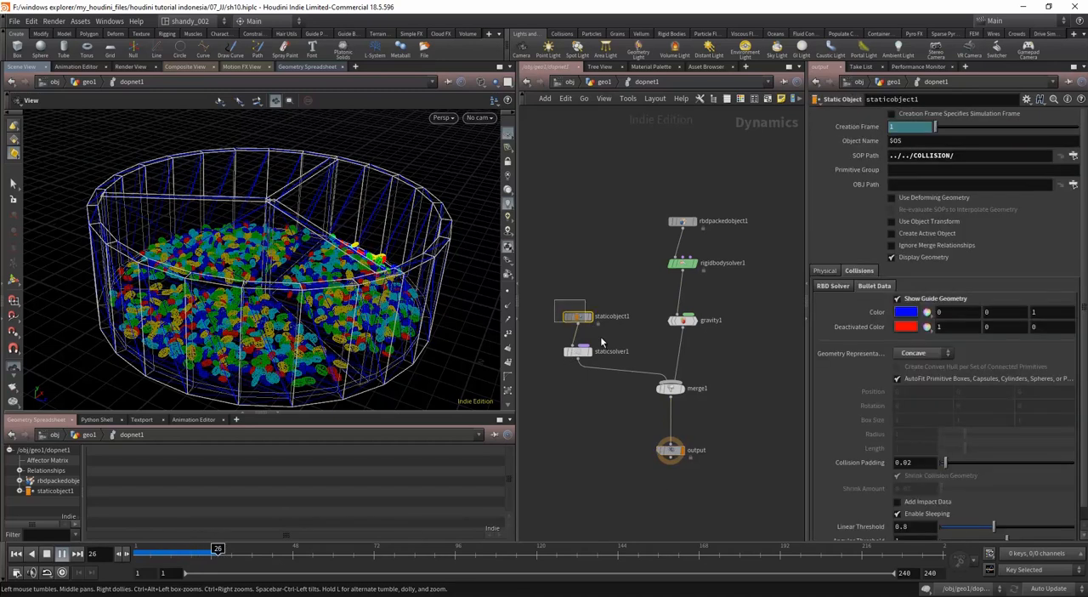
pyautogui.click(897, 298)
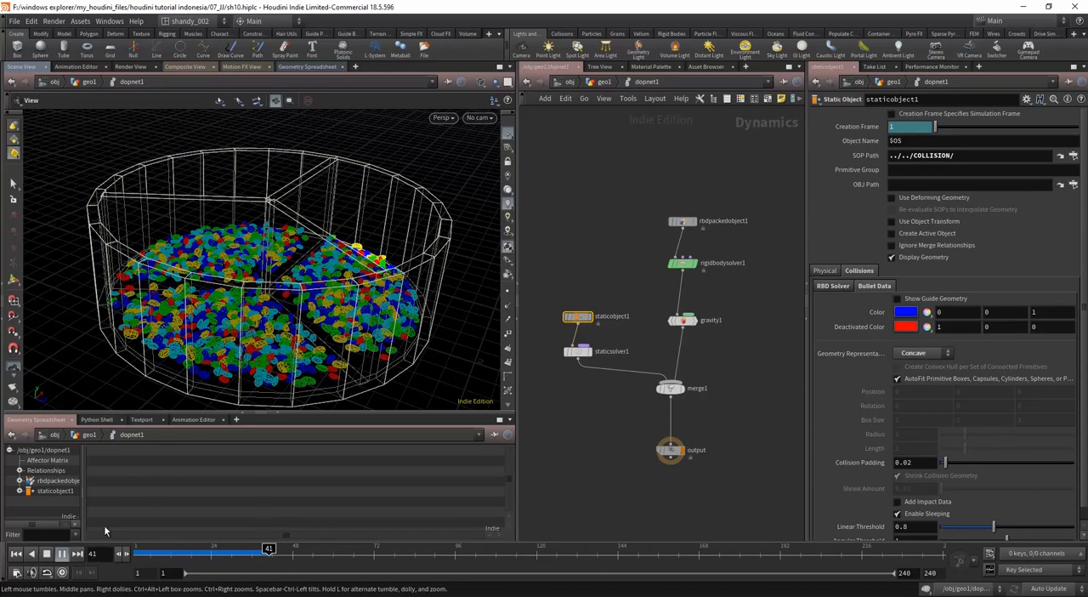
pyautogui.click(51, 555)
pyautogui.click(17, 554)
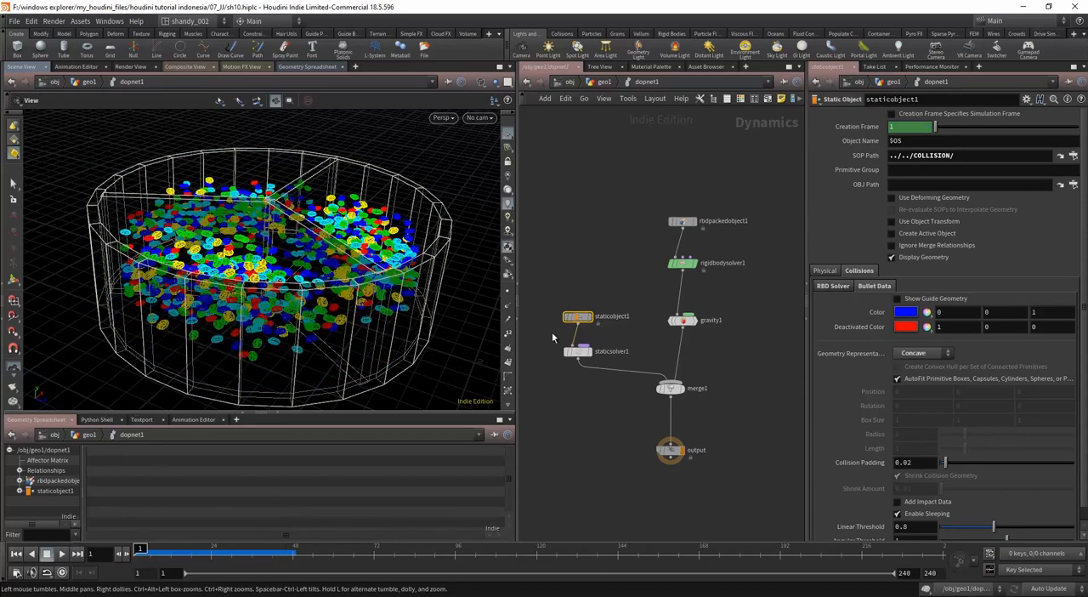
# Step: Enable Use Deforming Geometry and Use Object Transform on staticobject1, with Create Active Object off
pyautogui.click(833, 271)
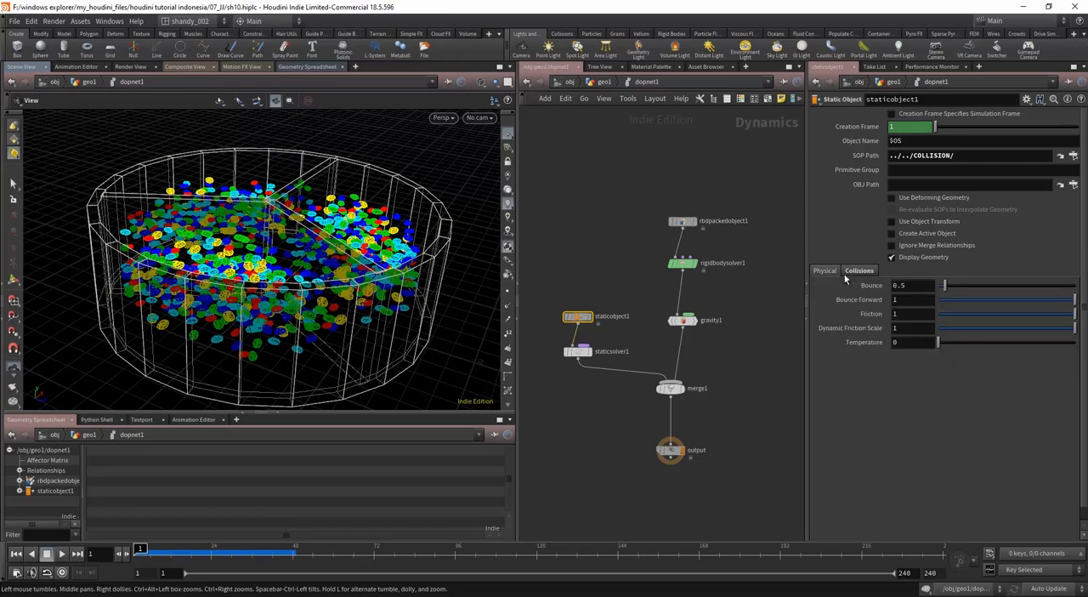
pyautogui.click(925, 231)
pyautogui.click(935, 199)
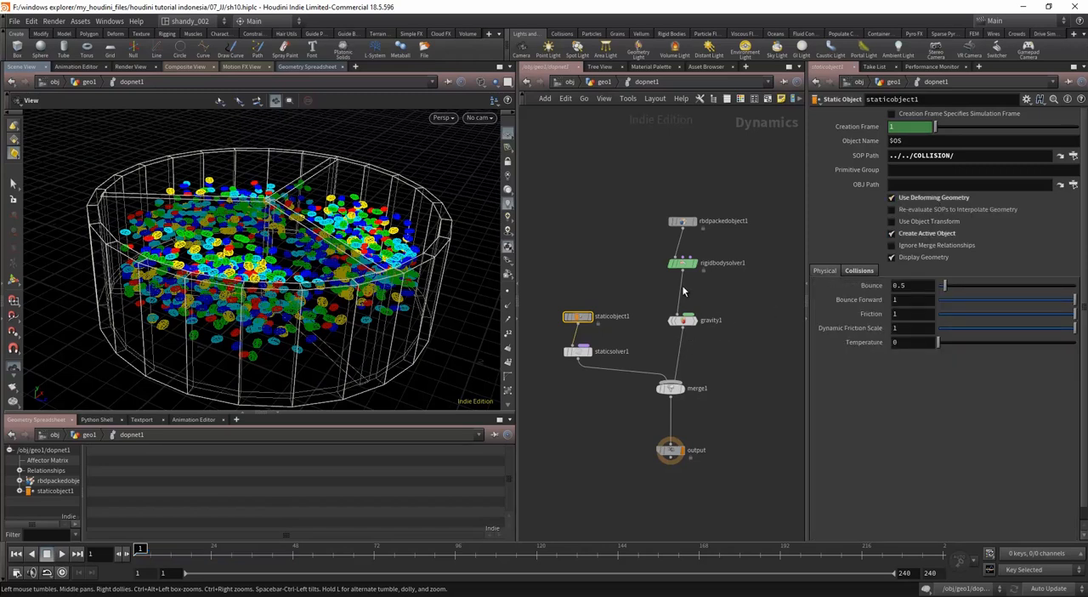
pyautogui.click(916, 222)
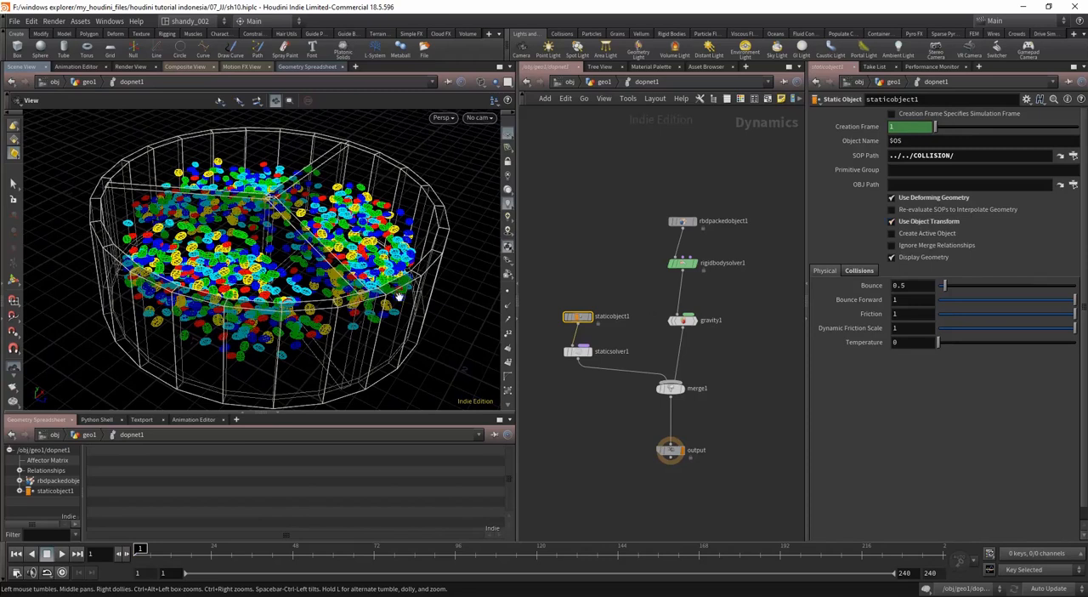
# Step: Play the simulation to frame 112 and examine how the dividers push the beans, viewed from above
pyautogui.moveTo(407, 280); pyautogui.dragTo(359, 287)
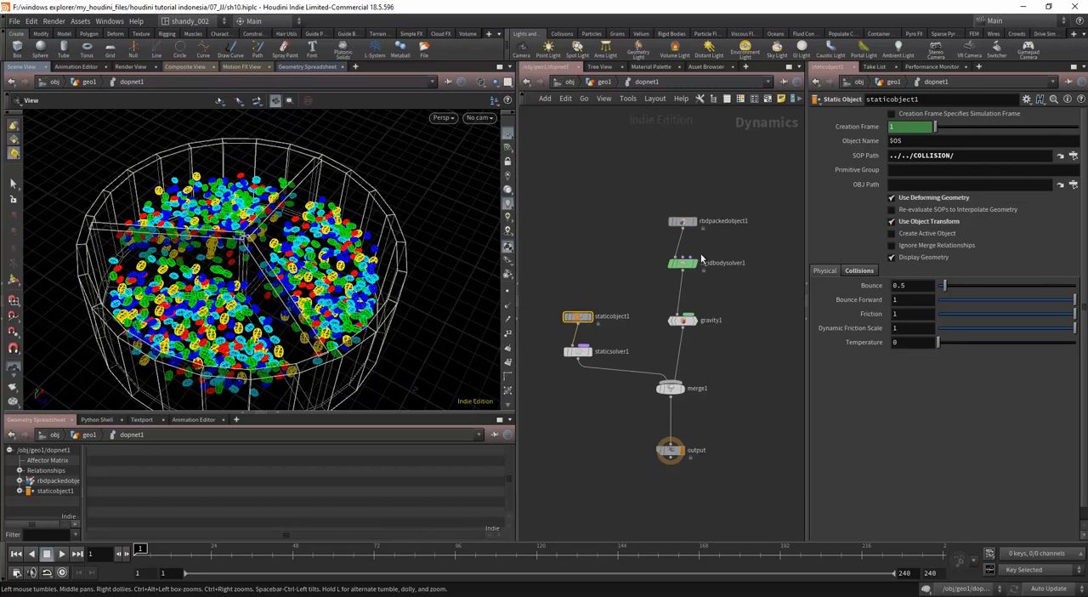
pyautogui.click(752, 374)
pyautogui.press('Up')
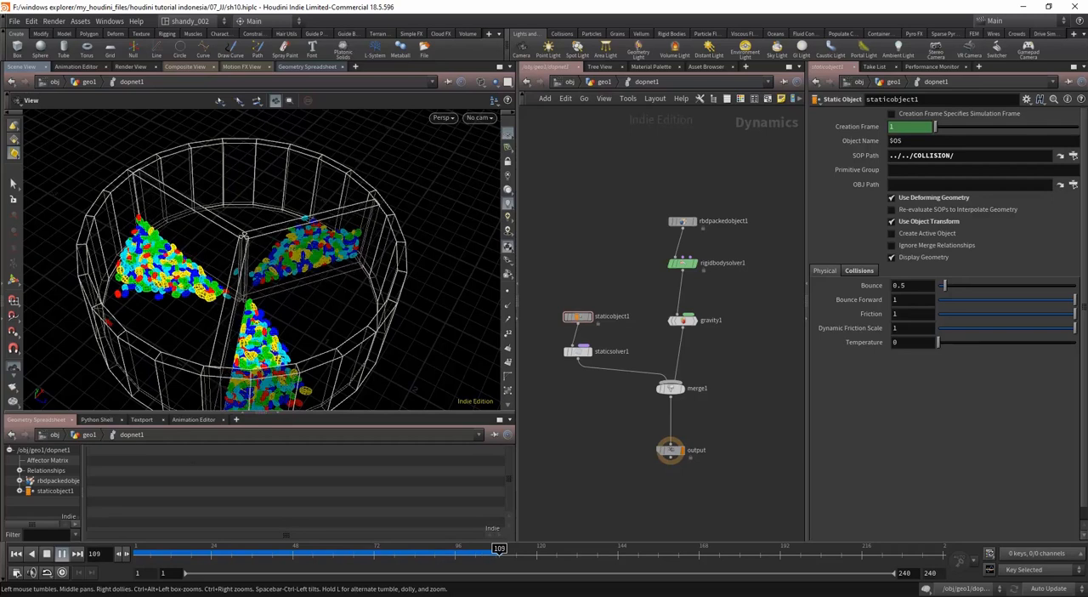
pyautogui.moveTo(293, 263); pyautogui.dragTo(308, 329)
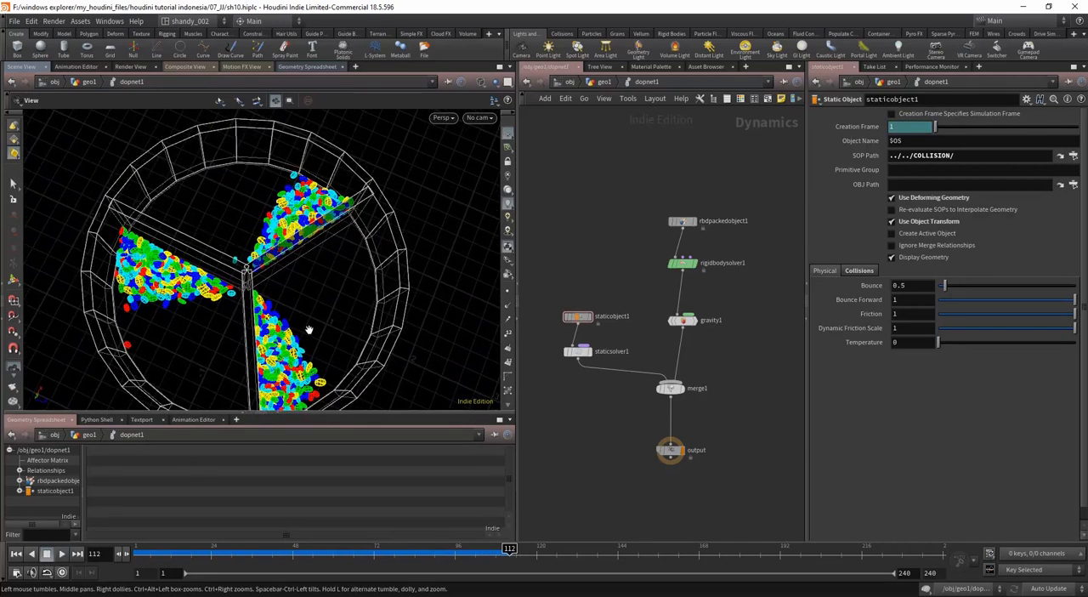
pyautogui.moveTo(309, 329); pyautogui.dragTo(299, 294, button='middle')
pyautogui.moveTo(299, 294); pyautogui.dragTo(317, 320, button='right')
pyautogui.moveTo(317, 319); pyautogui.dragTo(319, 346, button='middle')
# Step: Switch the viewport from wireframe to Smooth Shaded display and inspect the beans against the divider up close
pyautogui.hotkey('shift', 'w')
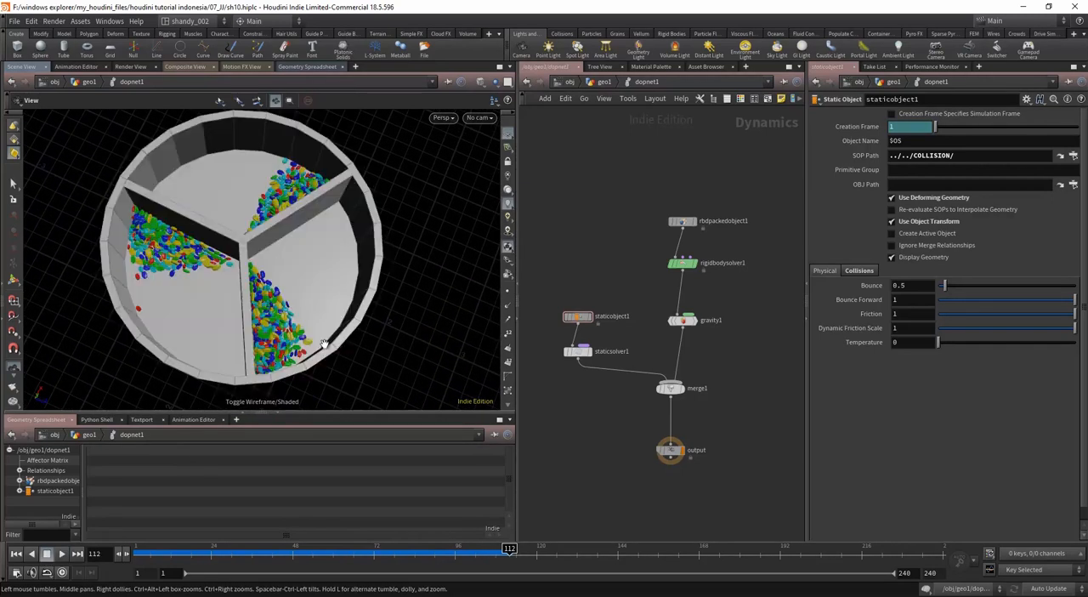
pyautogui.moveTo(323, 344); pyautogui.dragTo(315, 311)
pyautogui.click(496, 82)
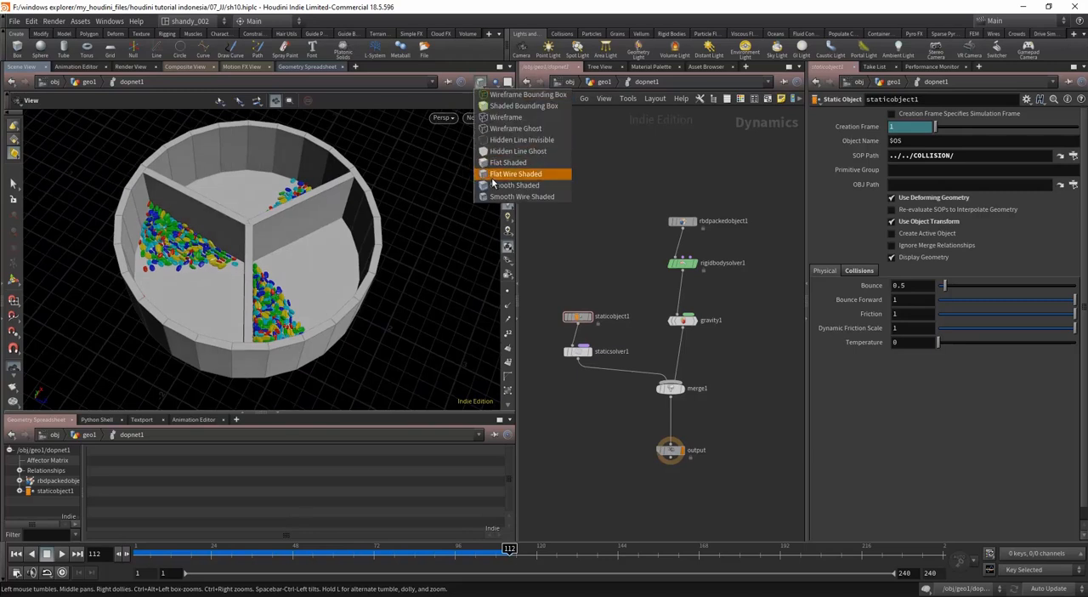
pyautogui.click(494, 184)
pyautogui.moveTo(319, 227)
pyautogui.mouseDown()
pyautogui.moveTo(331, 238)
pyautogui.moveTo(318, 311)
pyautogui.mouseUp()
pyautogui.scroll(4, 317, 313)
pyautogui.moveTo(318, 313); pyautogui.dragTo(332, 291, button='middle')
pyautogui.scroll(4, 282, 349)
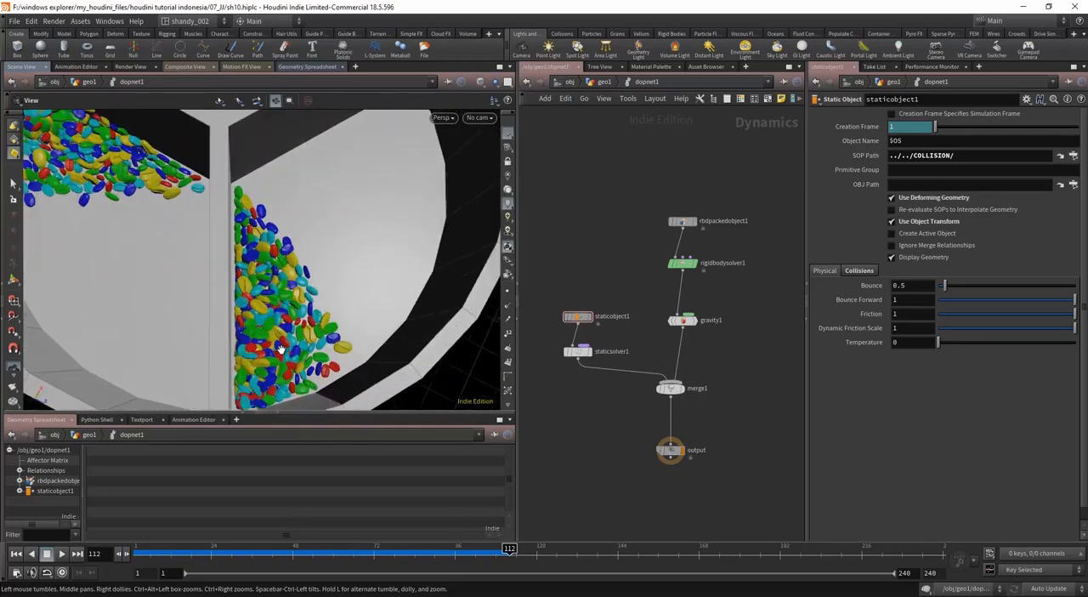
# Step: Inspect the beans against the dividers, play back the simulation, and return to frame 1
pyautogui.scroll(3, 282, 349)
pyautogui.scroll(-8, 313, 277)
pyautogui.moveTo(313, 277); pyautogui.dragTo(305, 299)
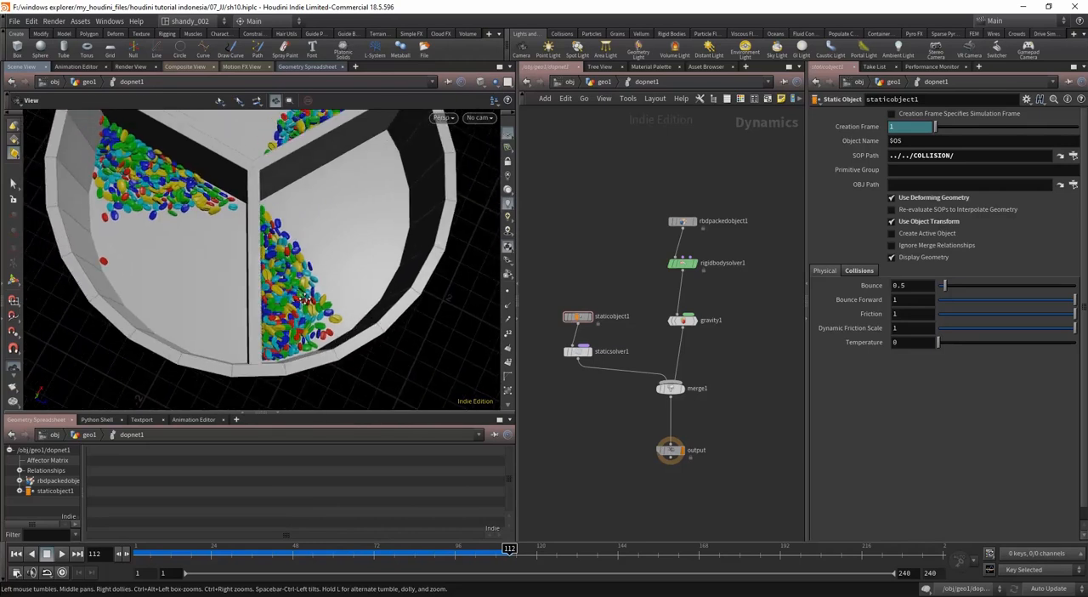
pyautogui.moveTo(305, 298); pyautogui.dragTo(308, 300, button='middle')
pyautogui.hotkey('ctrl', 'Up')
pyautogui.press('Up')
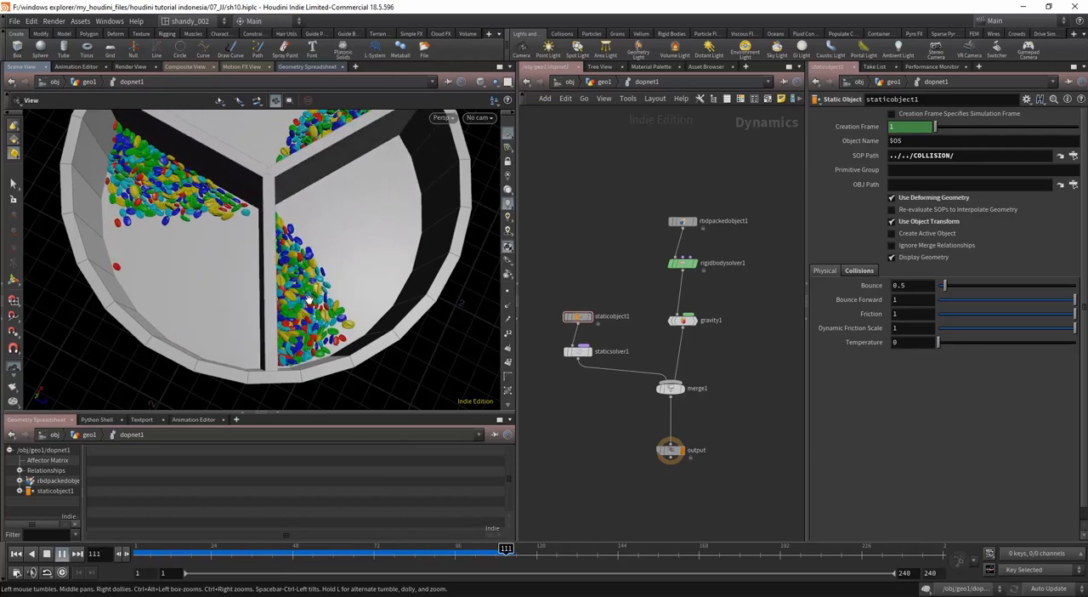
pyautogui.hotkey('ctrl', 'Up')
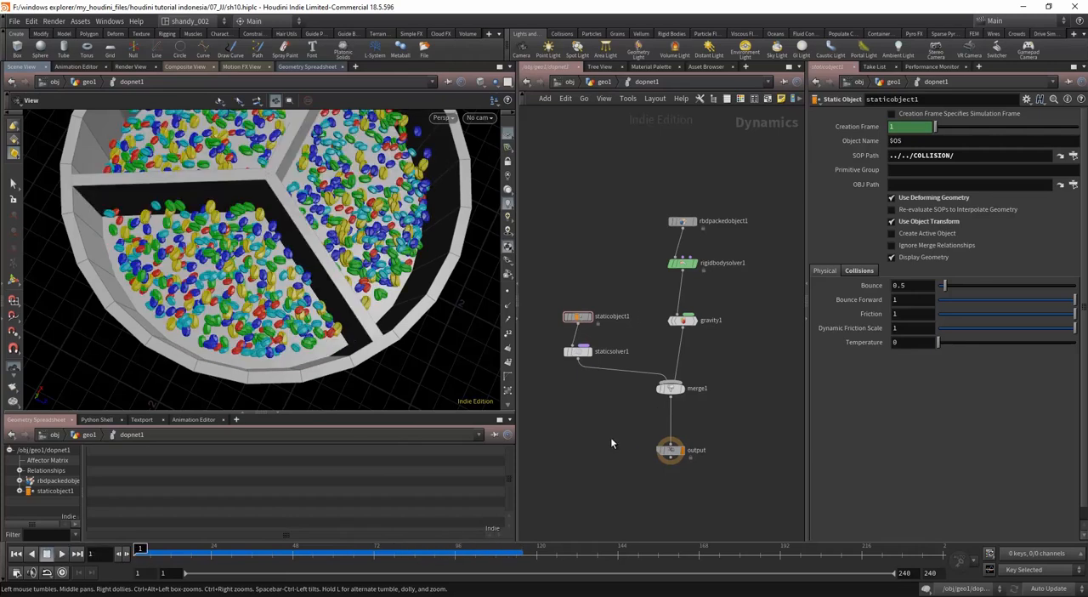
# Step: Return to the geo1 network and add a Dop Import node below dopnet1
pyautogui.press('u')
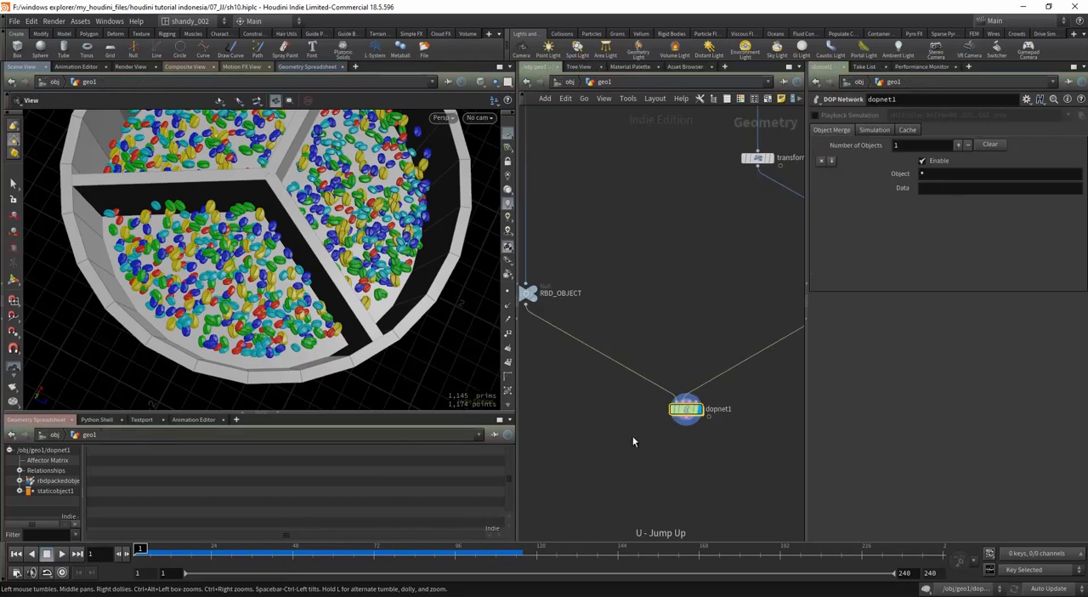
pyautogui.press('Tab')
pyautogui.write('dop')
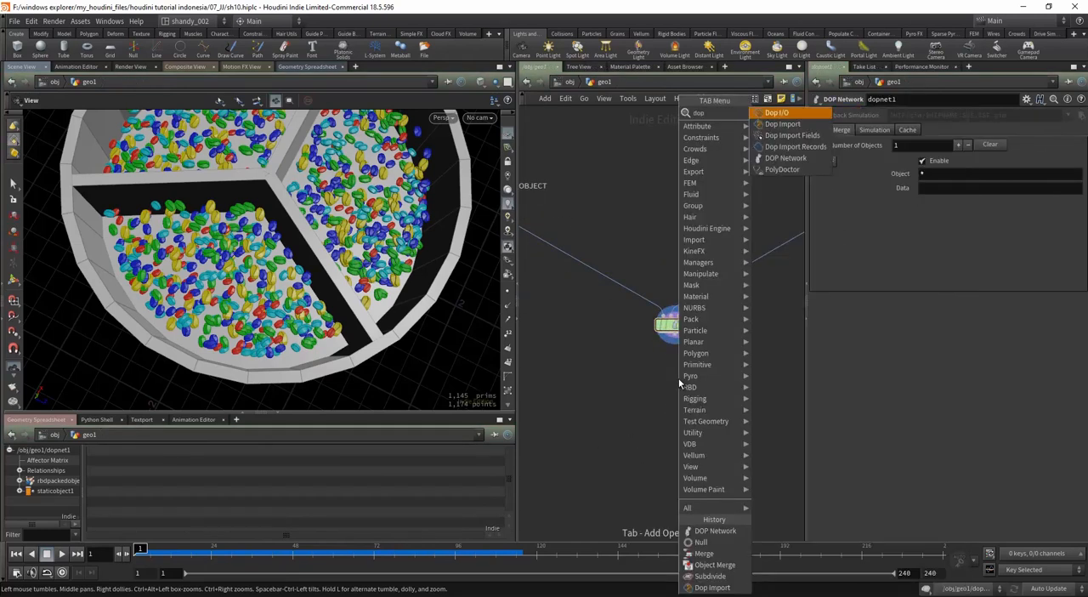
pyautogui.press('Down')
pyautogui.press('Return')
pyautogui.click(678, 378)
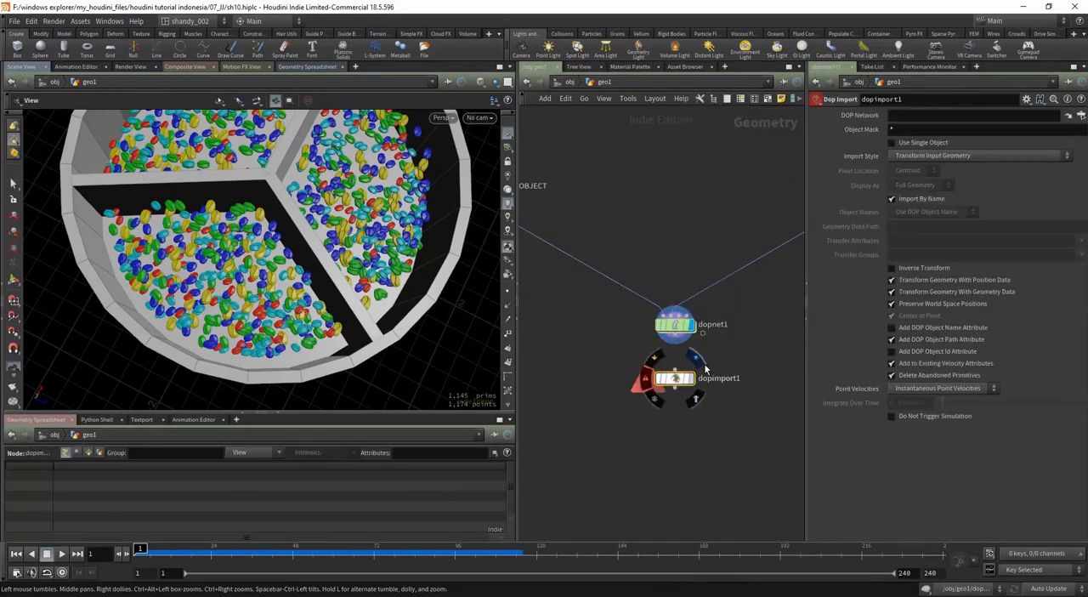
# Step: Set dopimport1 to read ../dopnet1 with object mask rbdpacked* and Fetch Unpacked Geometry from DOP Network, display it, and check its geometry info
pyautogui.moveTo(675, 323); pyautogui.dragTo(901, 116)
pyautogui.click(900, 129)
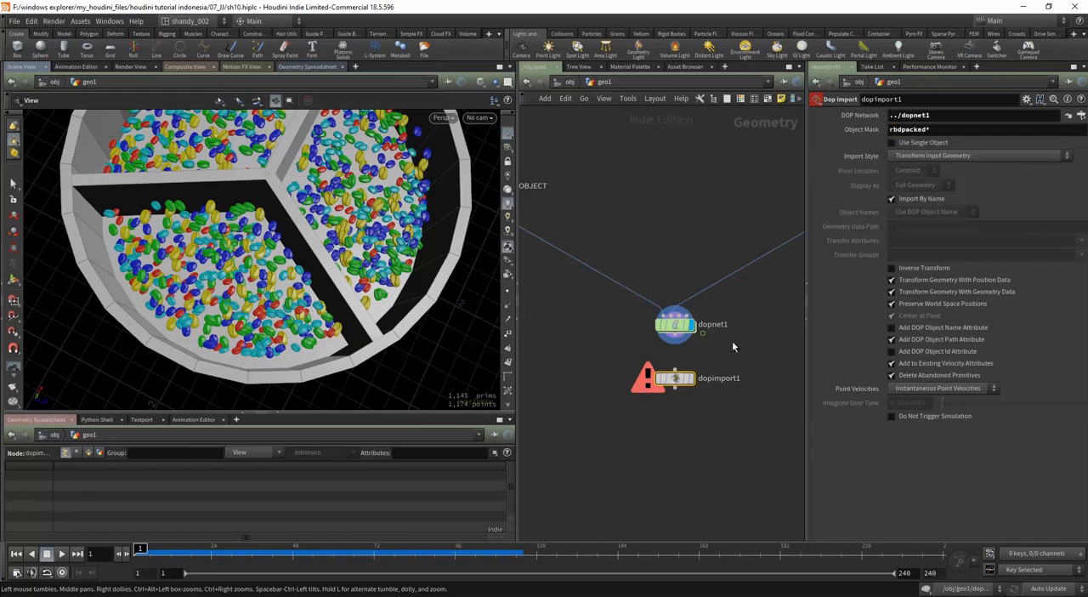
pyautogui.click(933, 156)
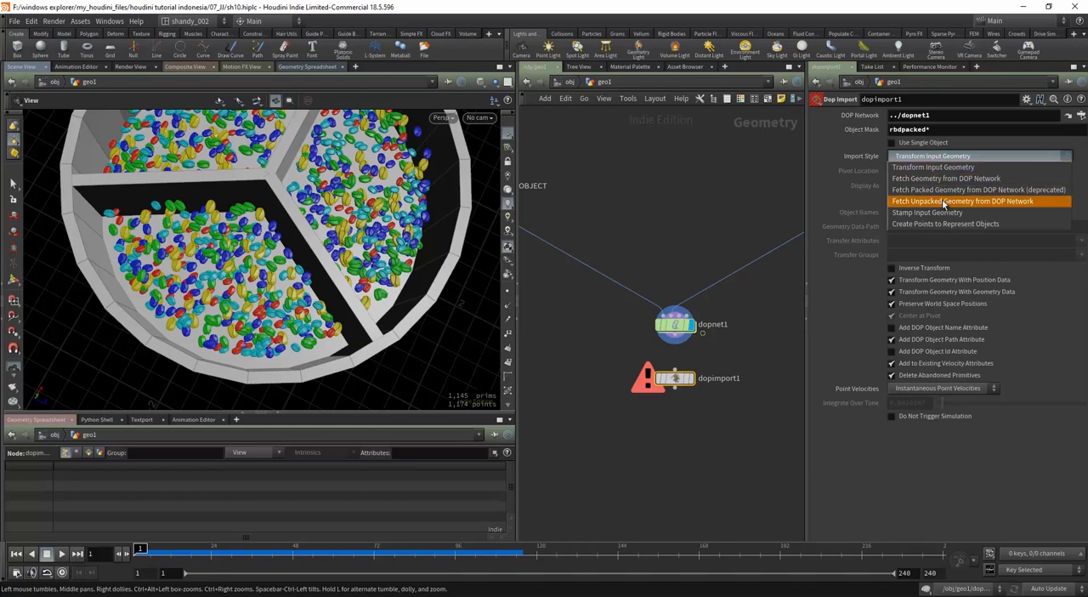
pyautogui.click(996, 204)
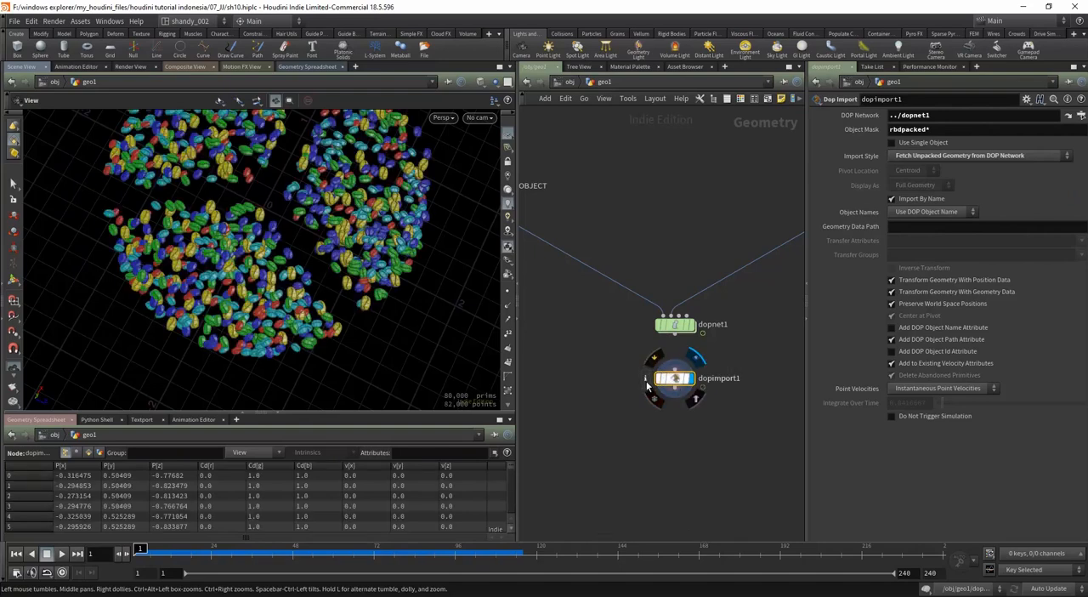
pyautogui.click(646, 379)
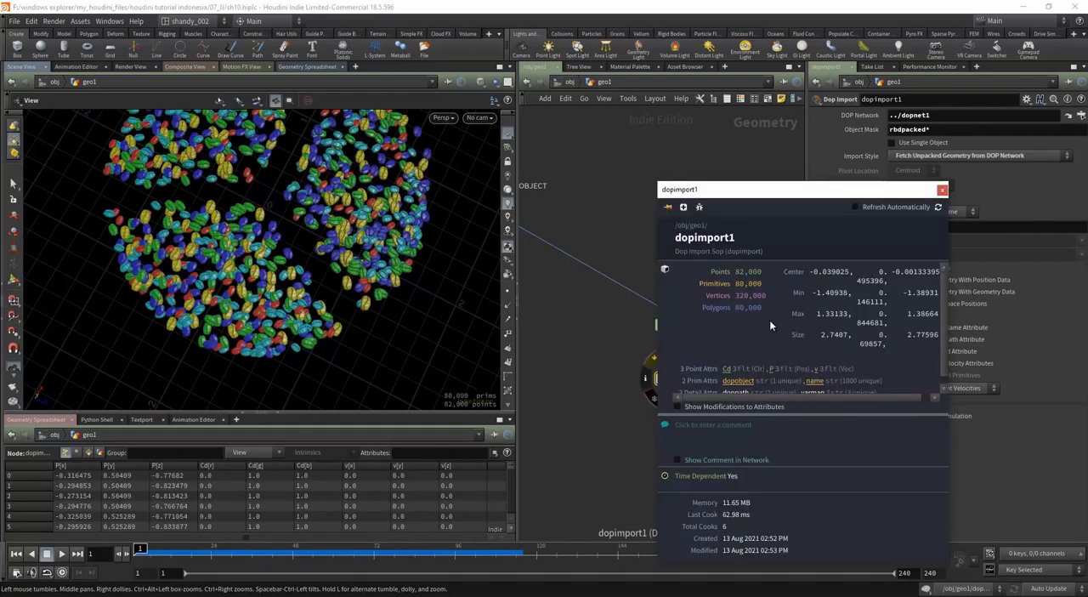
pyautogui.click(942, 190)
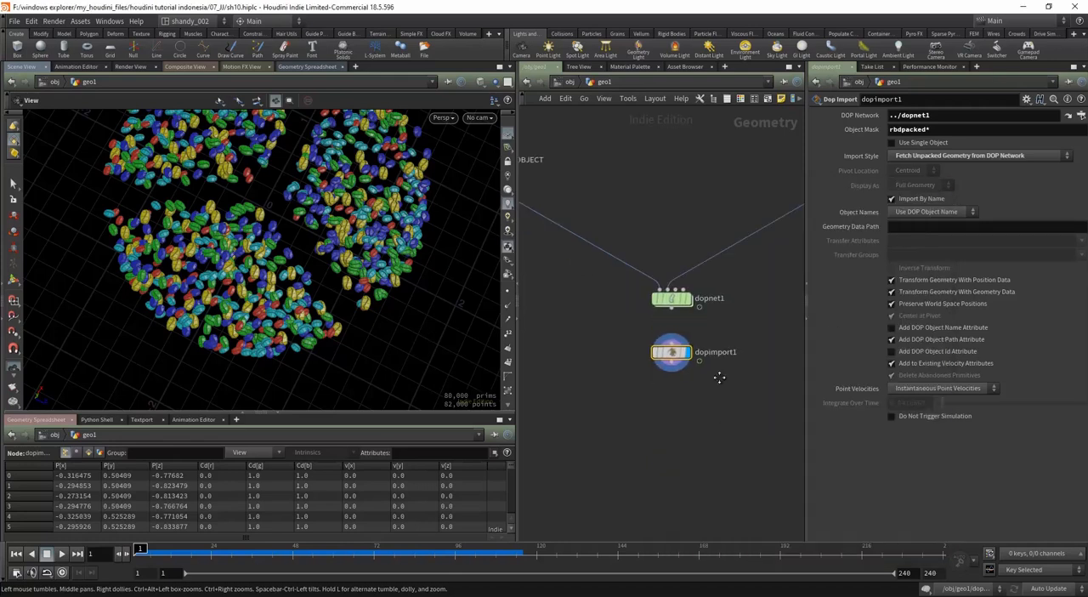
# Step: Add a Subdivide node with depth 1 after dopimport1 and display its result
pyautogui.press('Tab')
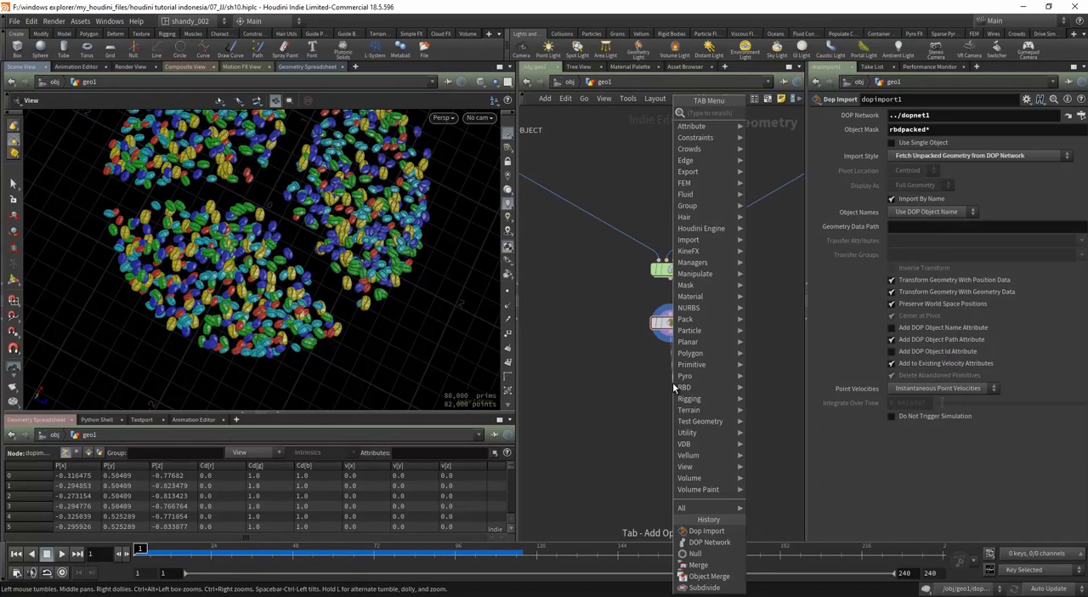
pyautogui.write('subd')
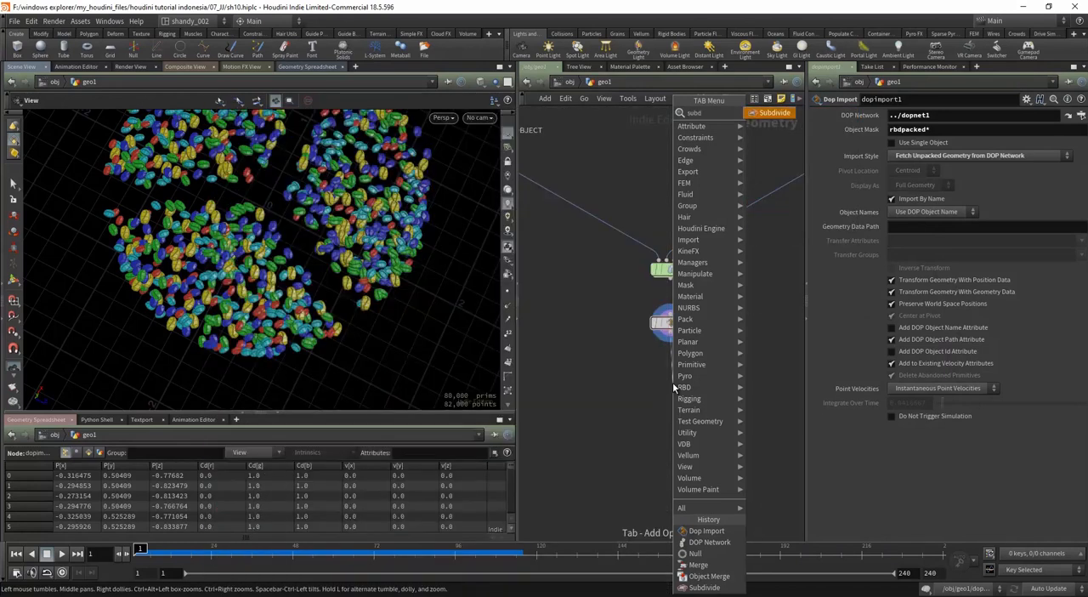
pyautogui.press('Return')
pyautogui.click(673, 385)
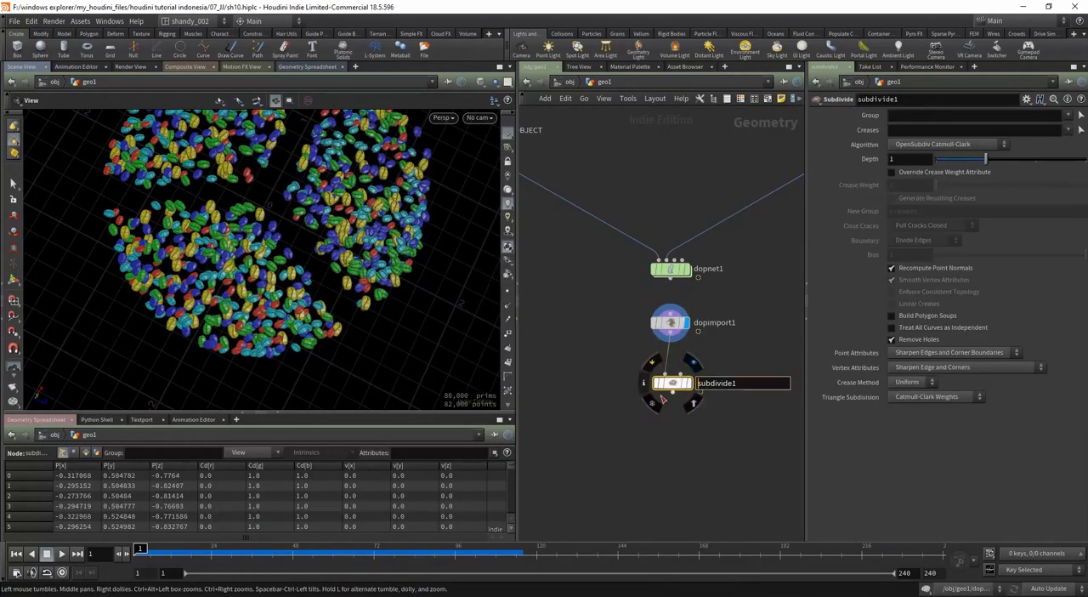
pyautogui.press('r')
pyautogui.moveTo(671, 388); pyautogui.dragTo(670, 403)
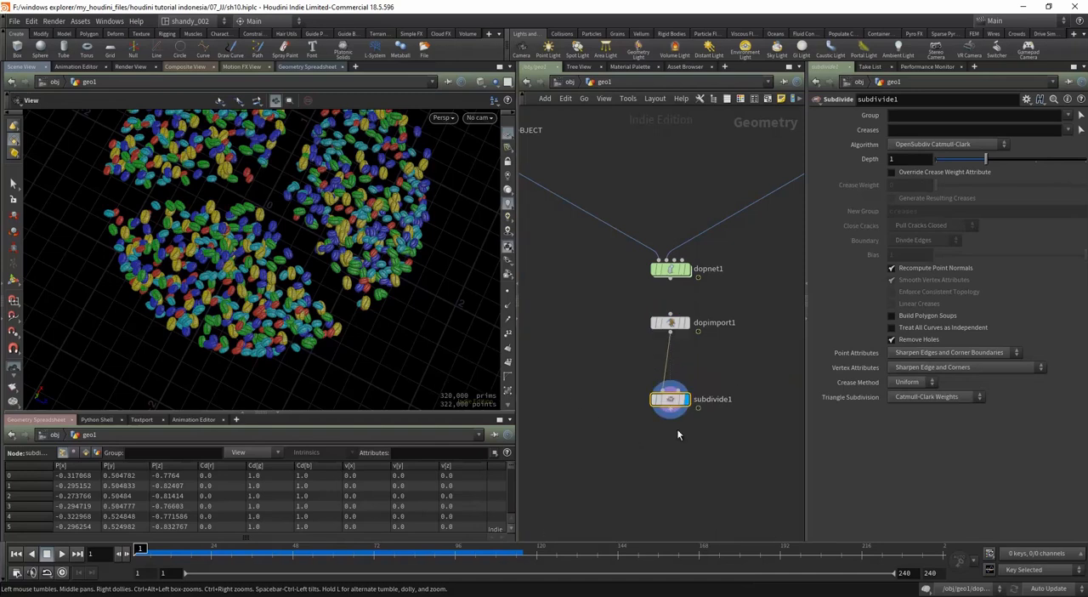
# Step: Examine the subdivided beans up close and from above, play the simulation to frame 39, and return to frame 1
pyautogui.scroll(2, 286, 337)
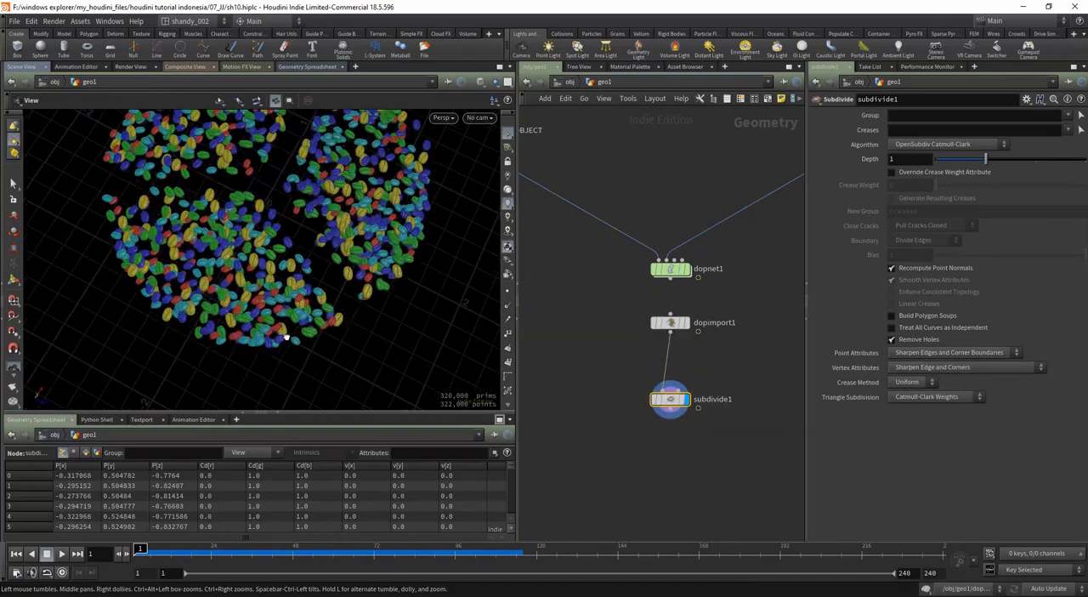
pyautogui.moveTo(253, 224); pyautogui.dragTo(253, 291, button='middle')
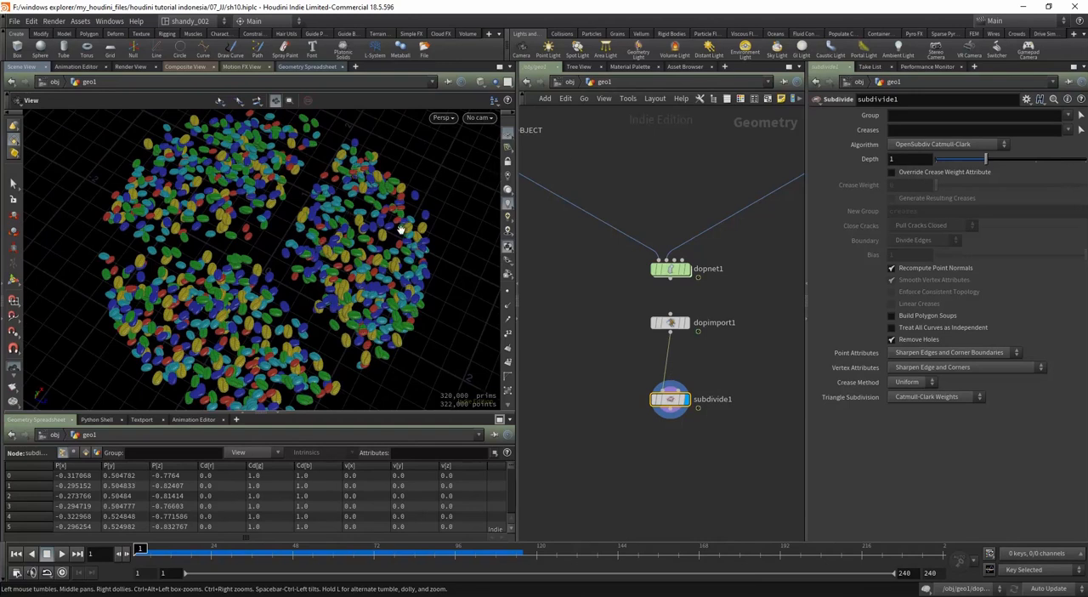
pyautogui.moveTo(383, 312); pyautogui.dragTo(393, 277, button='middle')
pyautogui.scroll(3, 391, 281)
pyautogui.moveTo(391, 283); pyautogui.dragTo(252, 344)
pyautogui.scroll(-3, 389, 312)
pyautogui.scroll(-2, 333, 319)
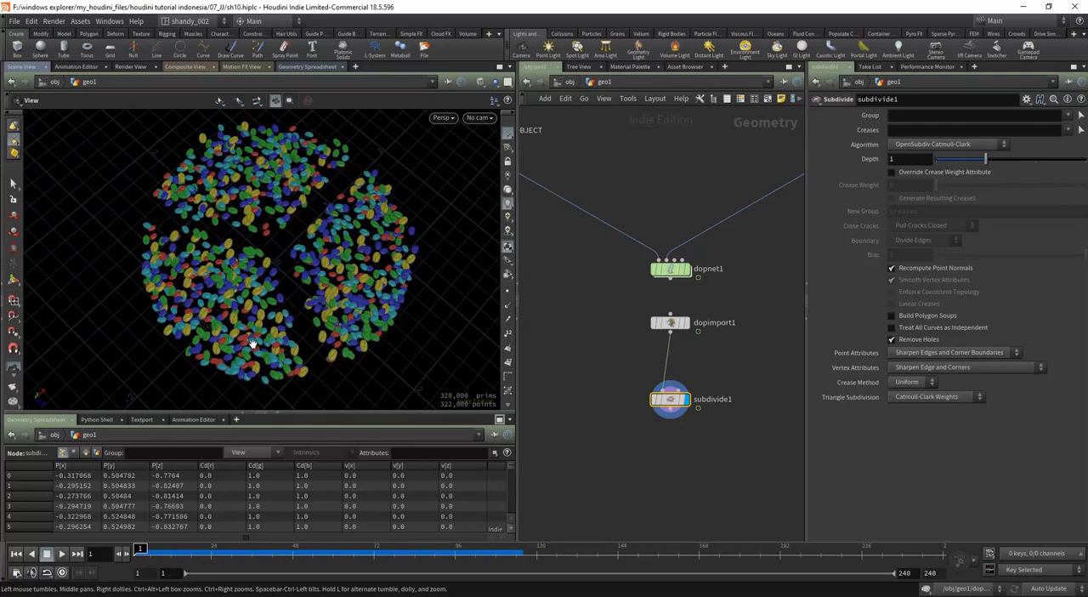
pyautogui.scroll(10, 374, 160)
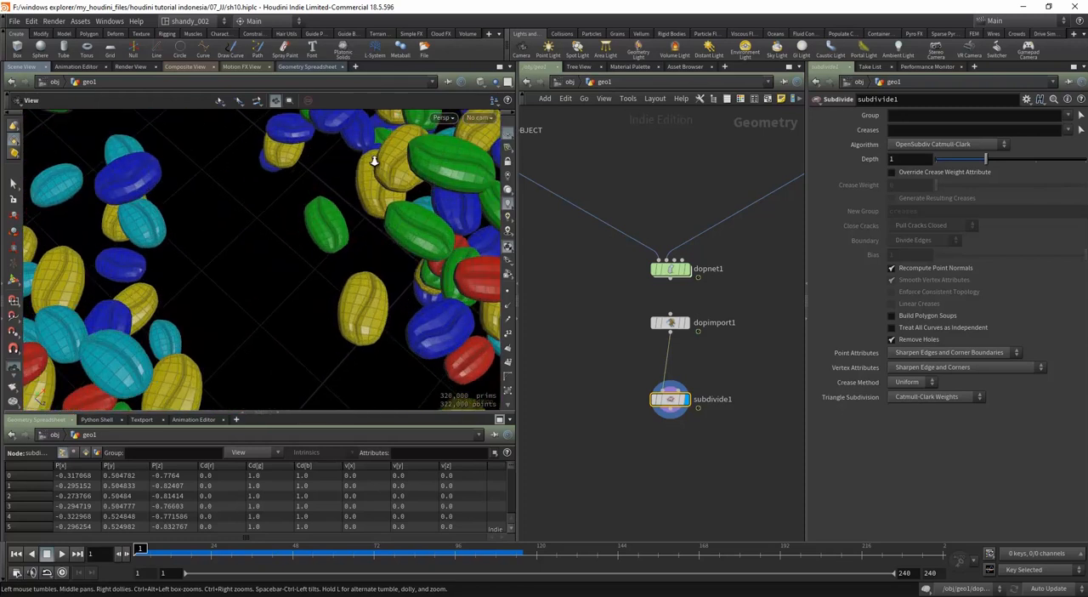
pyautogui.moveTo(309, 280); pyautogui.dragTo(303, 249)
pyautogui.moveTo(361, 204); pyautogui.dragTo(289, 315)
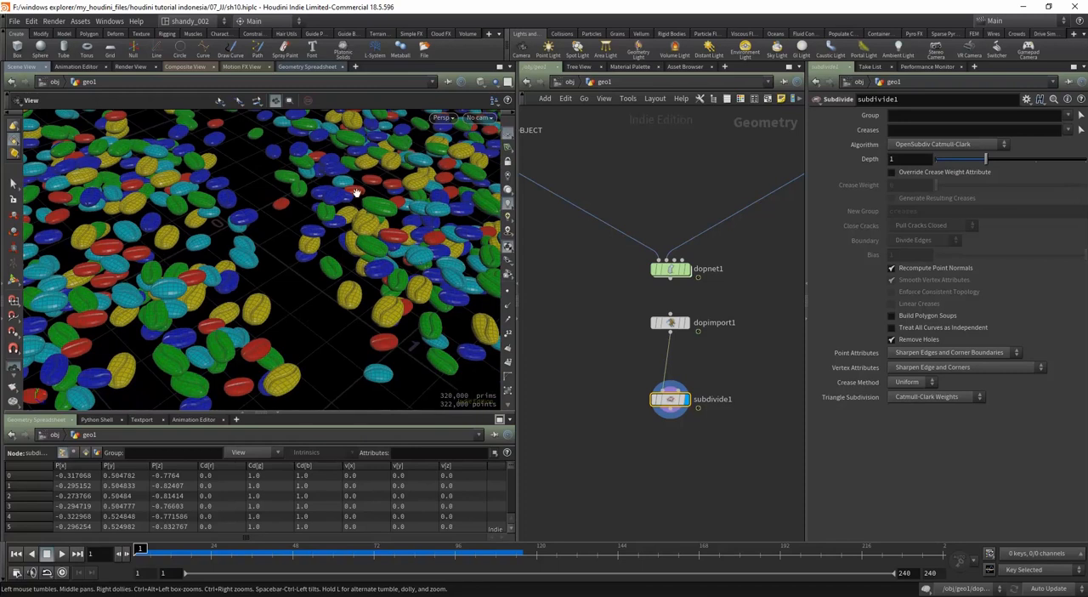
pyautogui.moveTo(371, 236); pyautogui.dragTo(323, 294)
pyautogui.scroll(-4, 319, 282)
pyautogui.scroll(2, 317, 307)
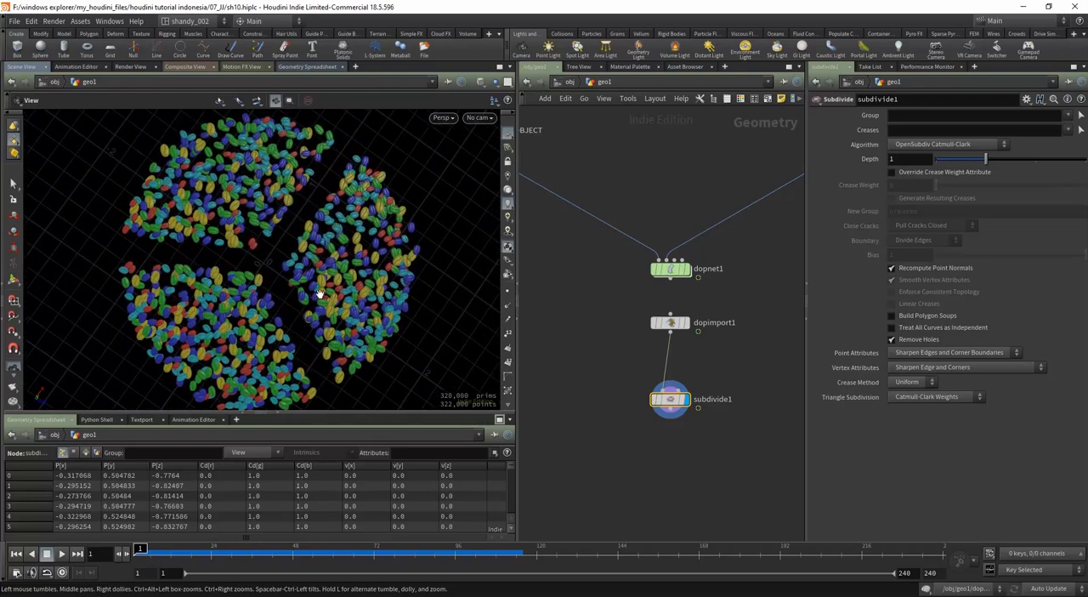
pyautogui.scroll(-2, 314, 298)
pyautogui.press('Up')
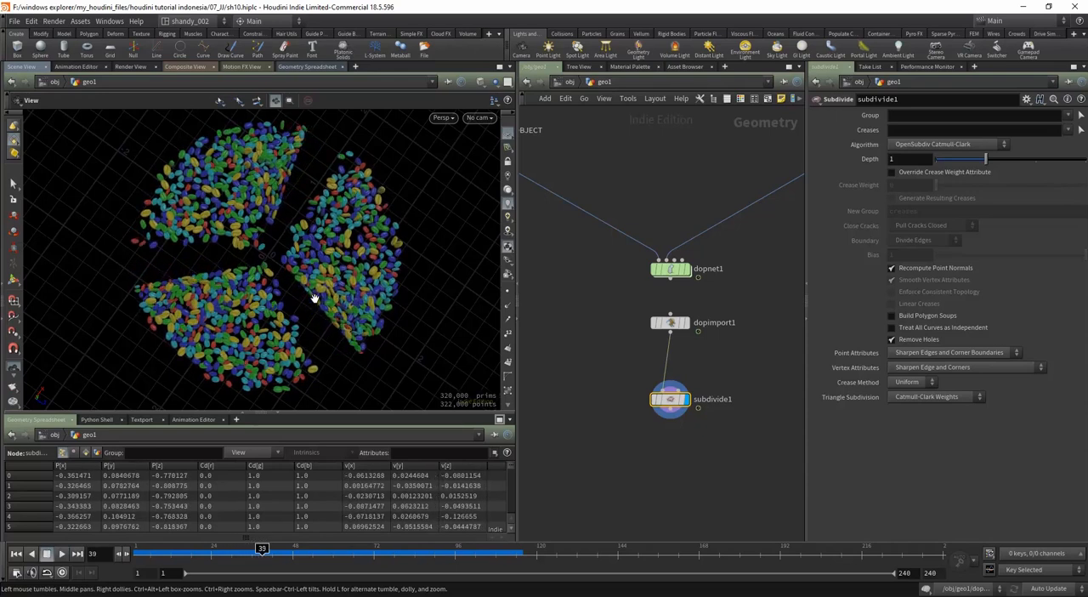
pyautogui.click(32, 553)
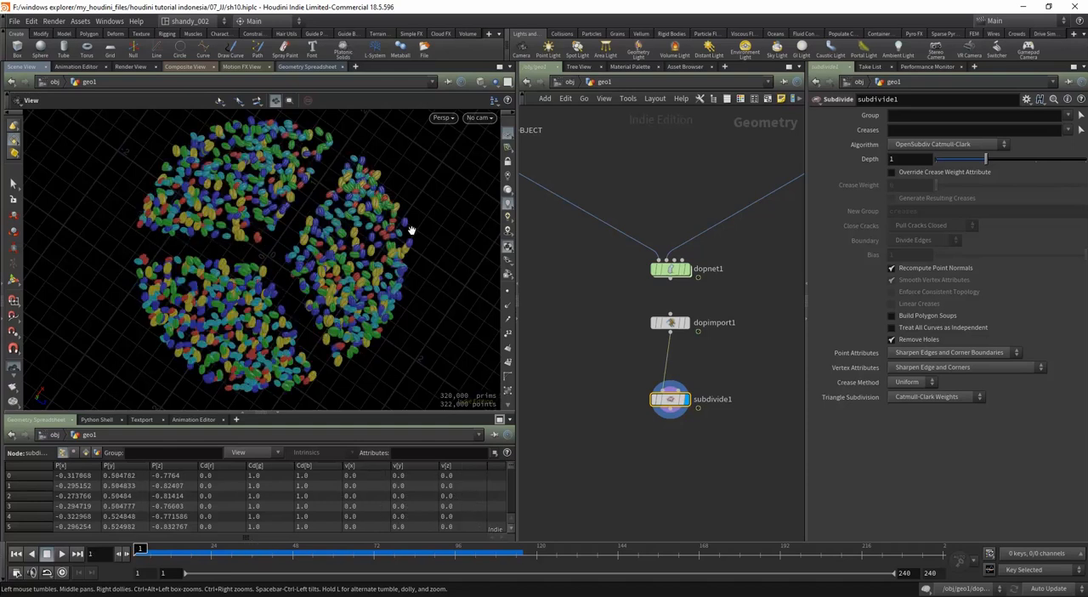
# Step: Color the dopimport1 node green in the network to match dopnet1
pyautogui.scroll(-3, 614, 371)
pyautogui.click(646, 344)
pyautogui.press('c')
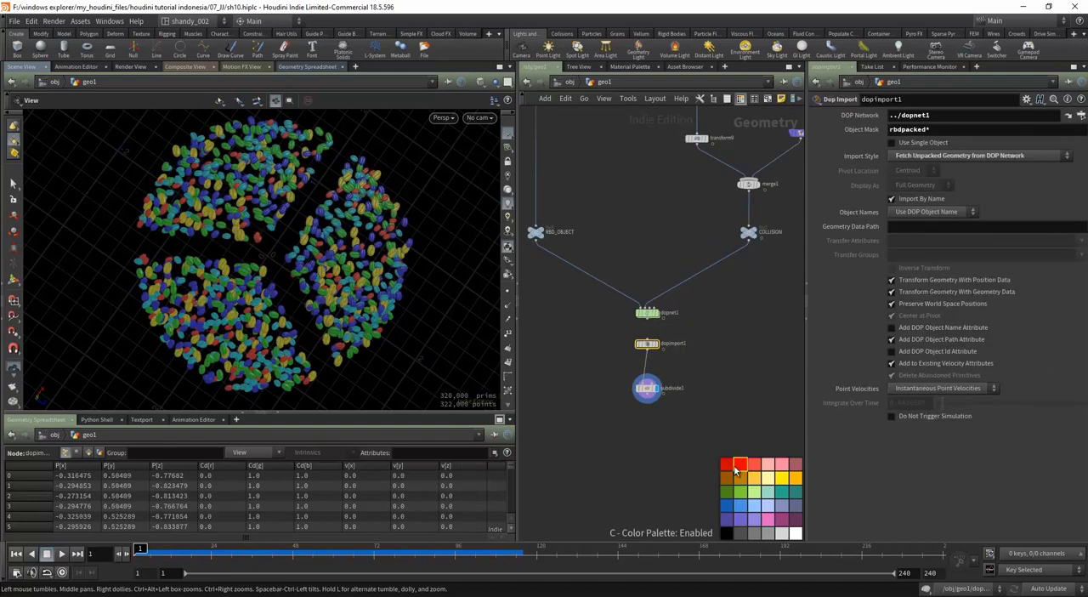
pyautogui.press('c')
pyautogui.scroll(-2, 723, 442)
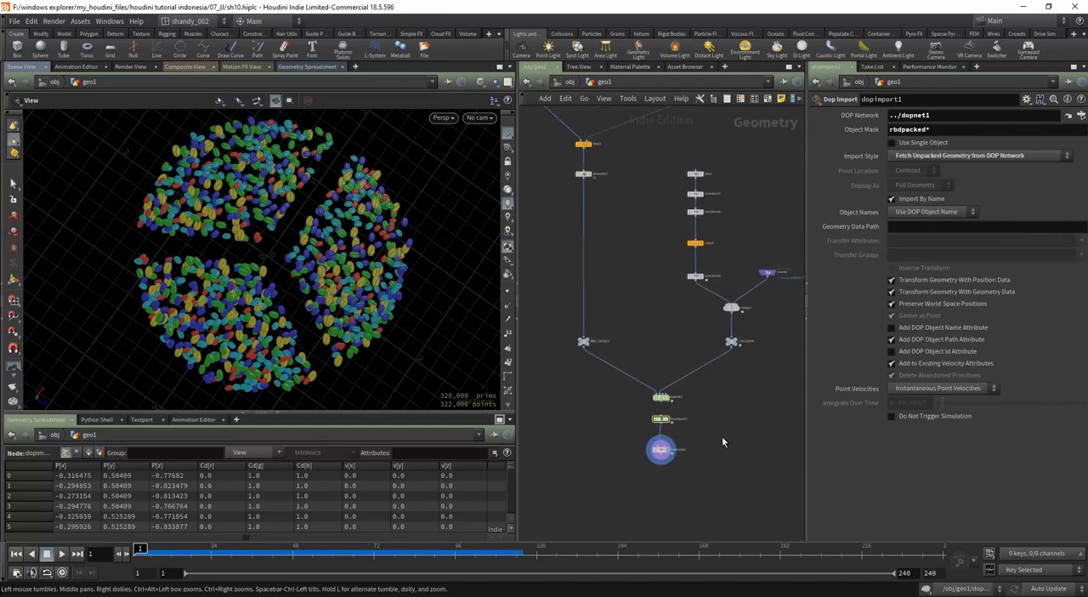
# Step: Go up to the object level and rename the geo1 object as sim
pyautogui.press('u')
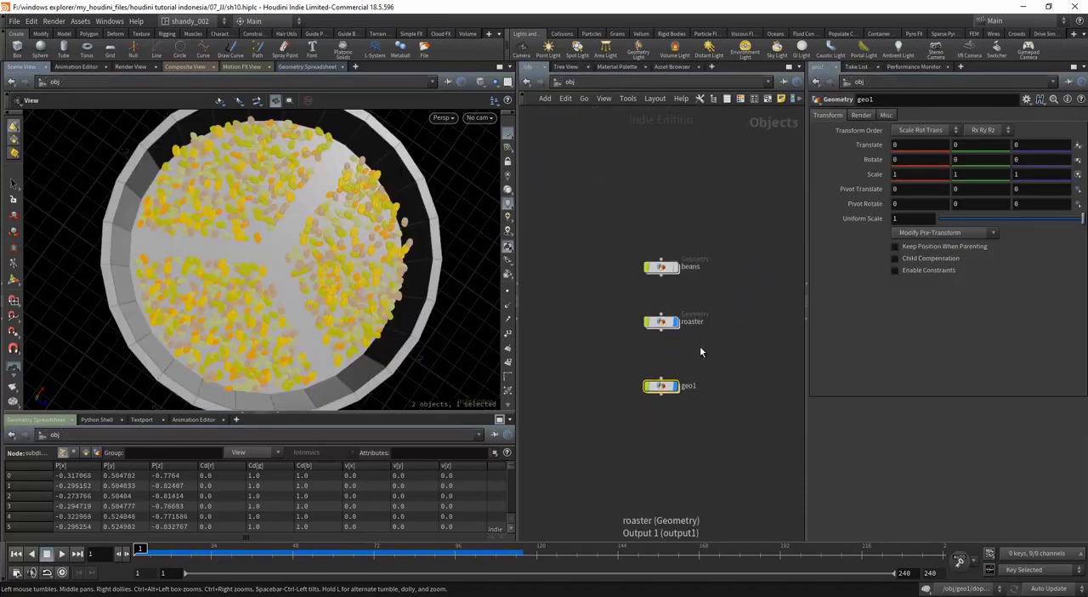
pyautogui.doubleClick(687, 386)
pyautogui.write('sim')
pyautogui.press('Return')
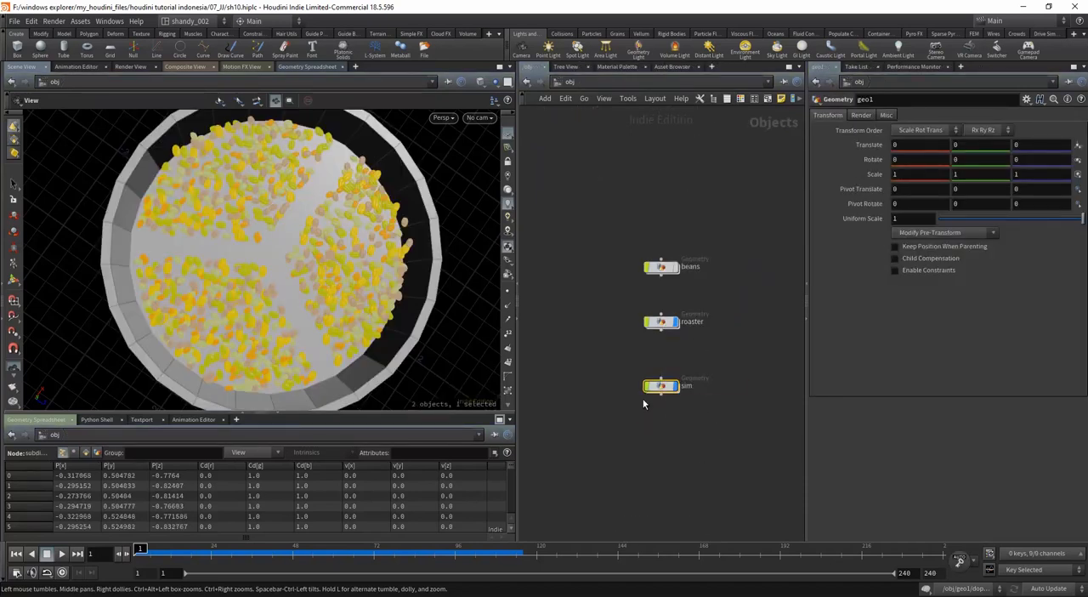
# Step: Turn off the display of the roaster and sim objects and select the beans object
pyautogui.moveTo(726, 314); pyautogui.dragTo(651, 393)
pyautogui.click(691, 323)
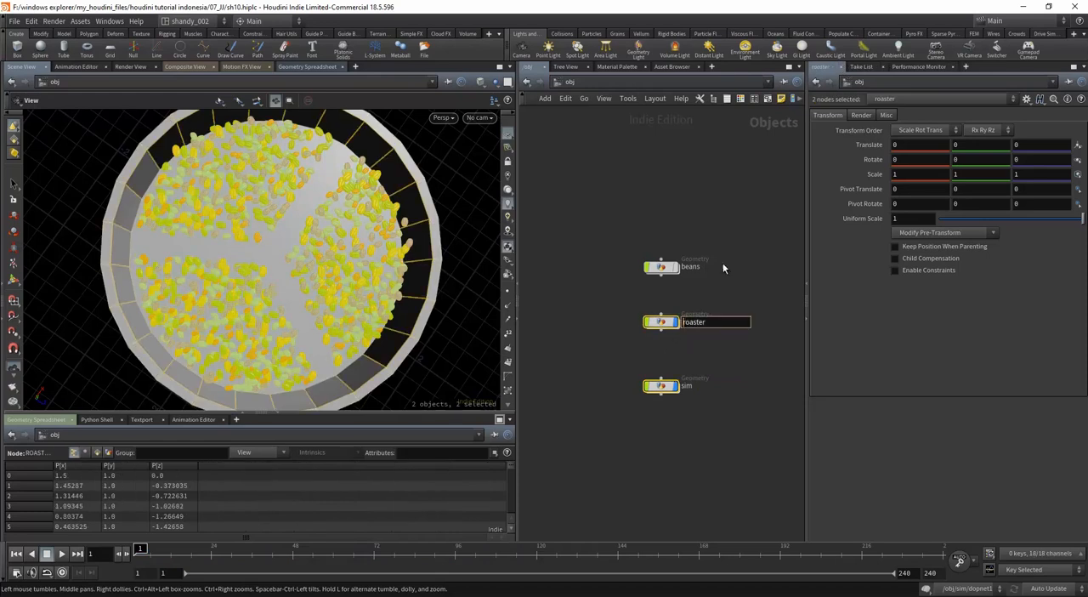
pyautogui.moveTo(702, 296); pyautogui.dragTo(649, 398)
pyautogui.click(660, 269)
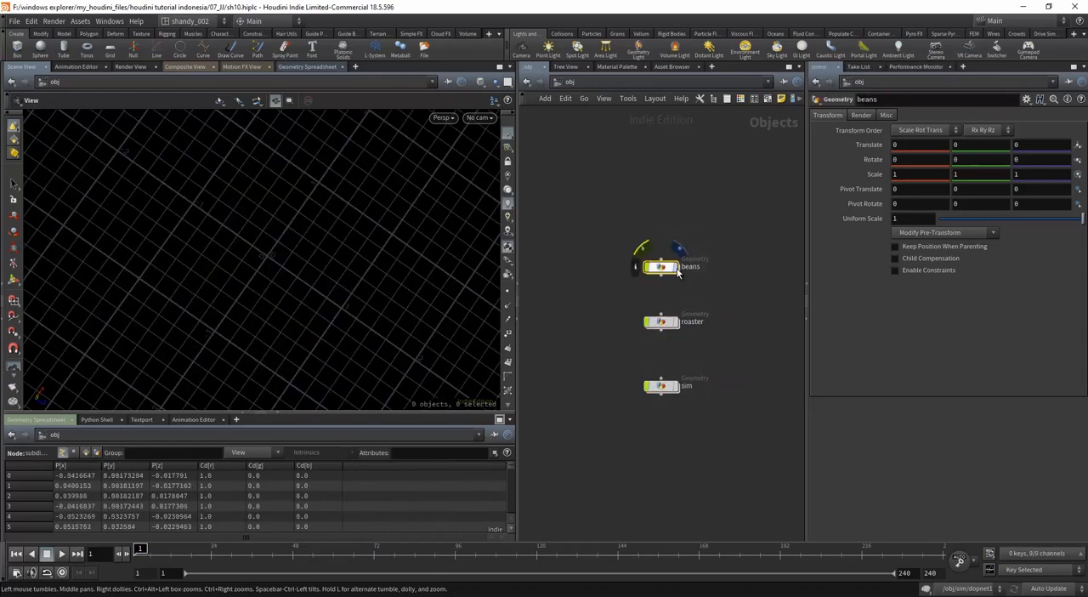
# Step: Enter the beans object, display the color1 node above BEANS_01, and frame its bean in the viewport
pyautogui.doubleClick(661, 269)
pyautogui.moveTo(311, 284); pyautogui.dragTo(309, 226)
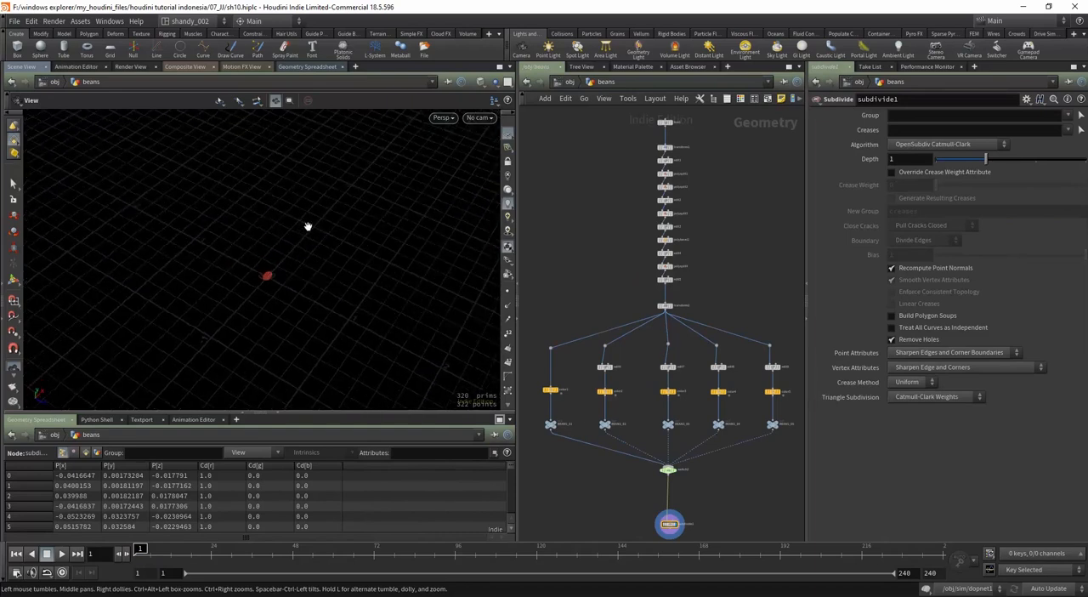
pyautogui.moveTo(309, 227); pyautogui.dragTo(267, 313, button='right')
pyautogui.moveTo(267, 313); pyautogui.dragTo(313, 204)
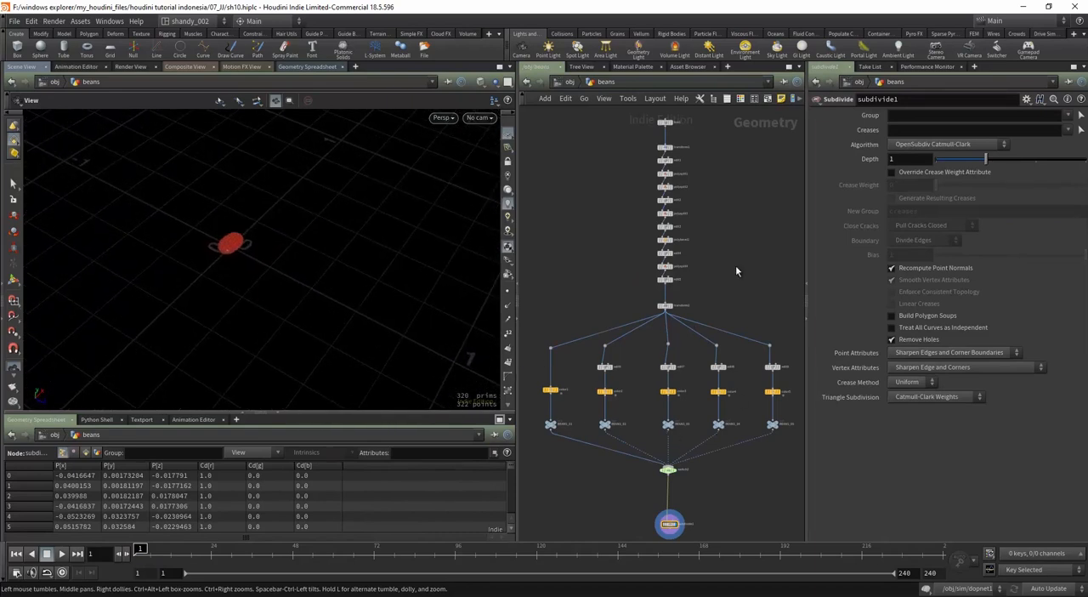
pyautogui.moveTo(737, 270); pyautogui.dragTo(726, 180, button='middle')
pyautogui.moveTo(517, 377); pyautogui.dragTo(508, 375)
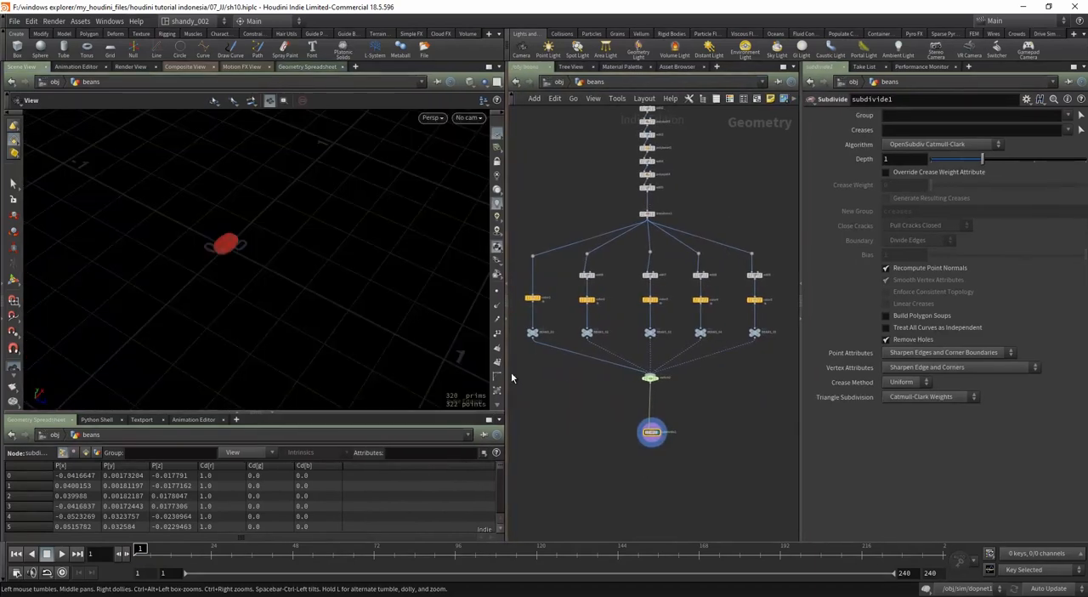
pyautogui.moveTo(563, 408); pyautogui.dragTo(573, 417, button='middle')
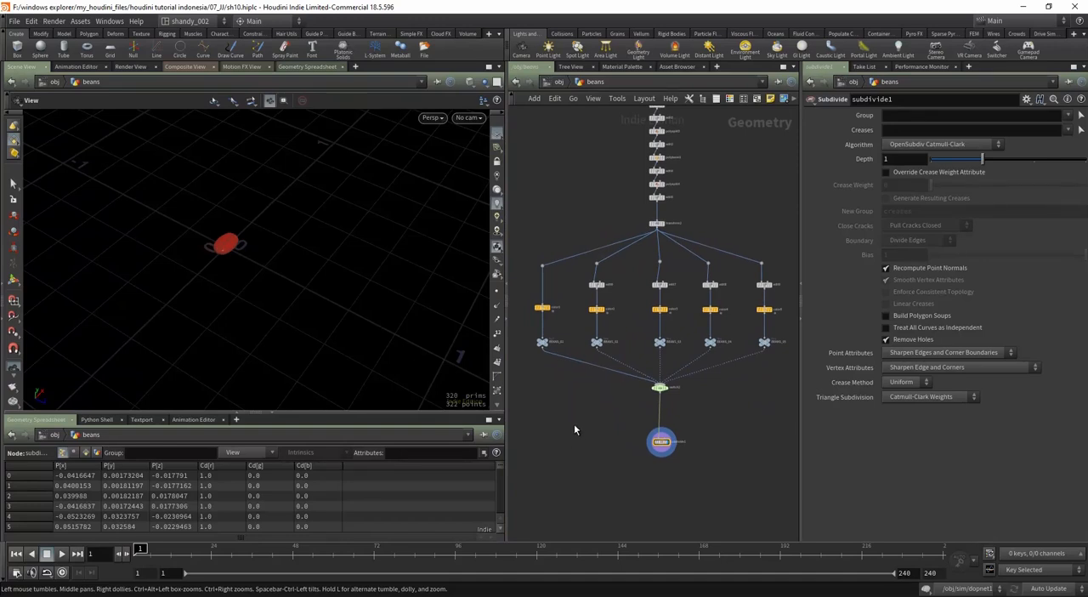
pyautogui.scroll(4, 573, 343)
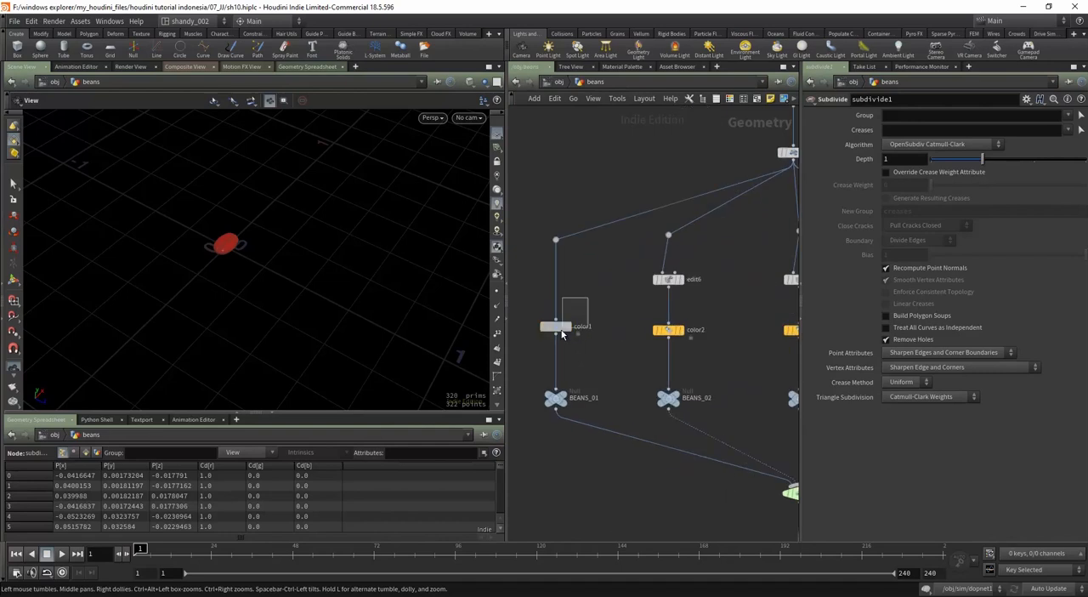
pyautogui.click(556, 326)
pyautogui.click(568, 326)
pyautogui.moveTo(242, 223); pyautogui.dragTo(274, 316)
pyautogui.press('g')
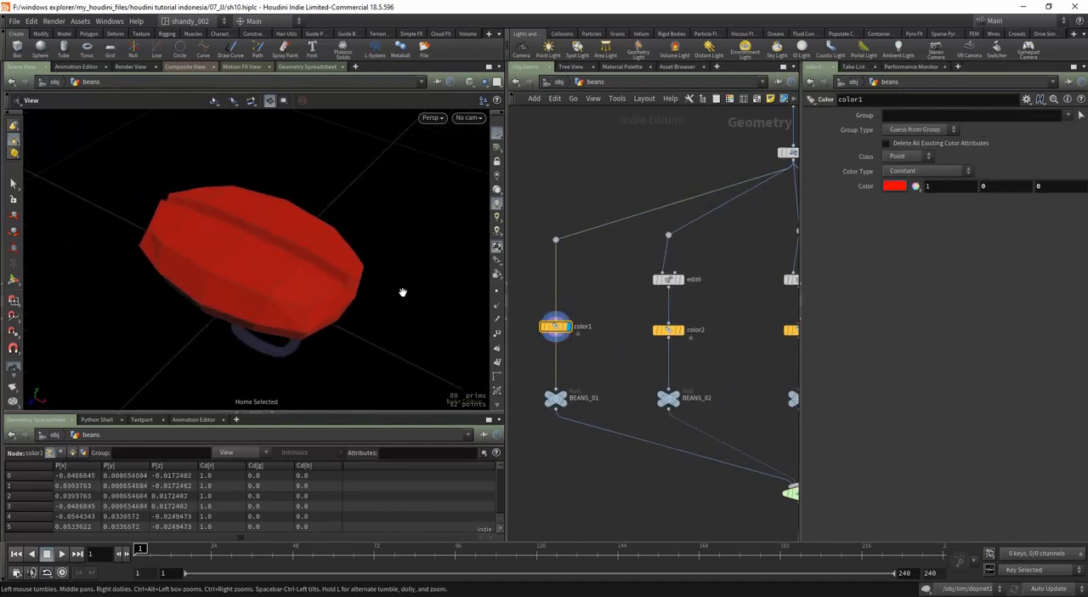
# Step: Change the color1 node's color to a dark brown with RGB values 0.04, 0.0108642, 0.0022
pyautogui.click(894, 186)
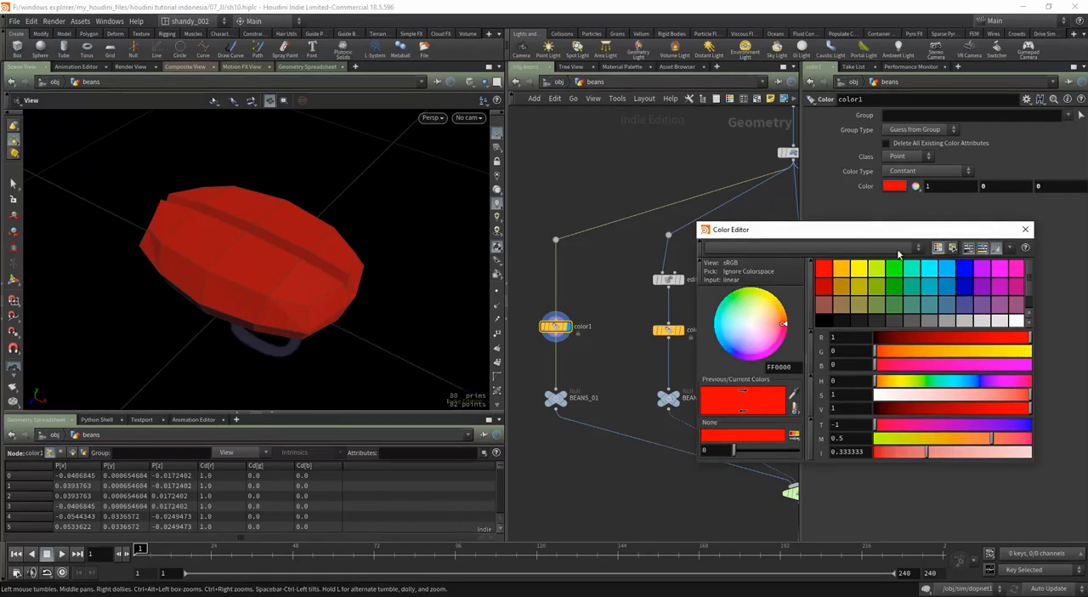
pyautogui.click(838, 309)
pyautogui.moveTo(948, 411); pyautogui.dragTo(878, 409)
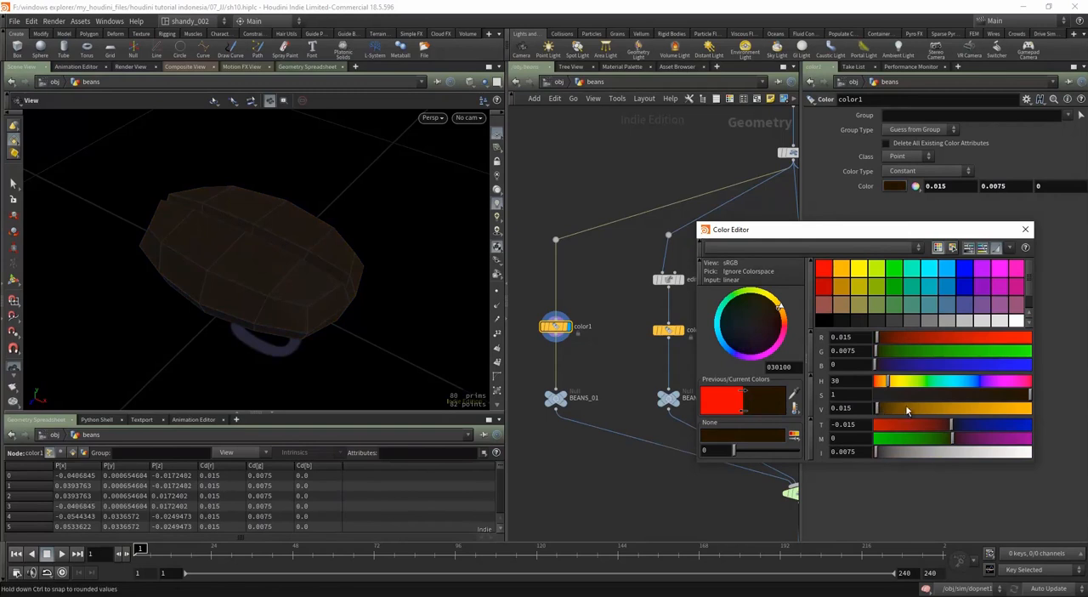
pyautogui.moveTo(953, 430); pyautogui.dragTo(949, 431)
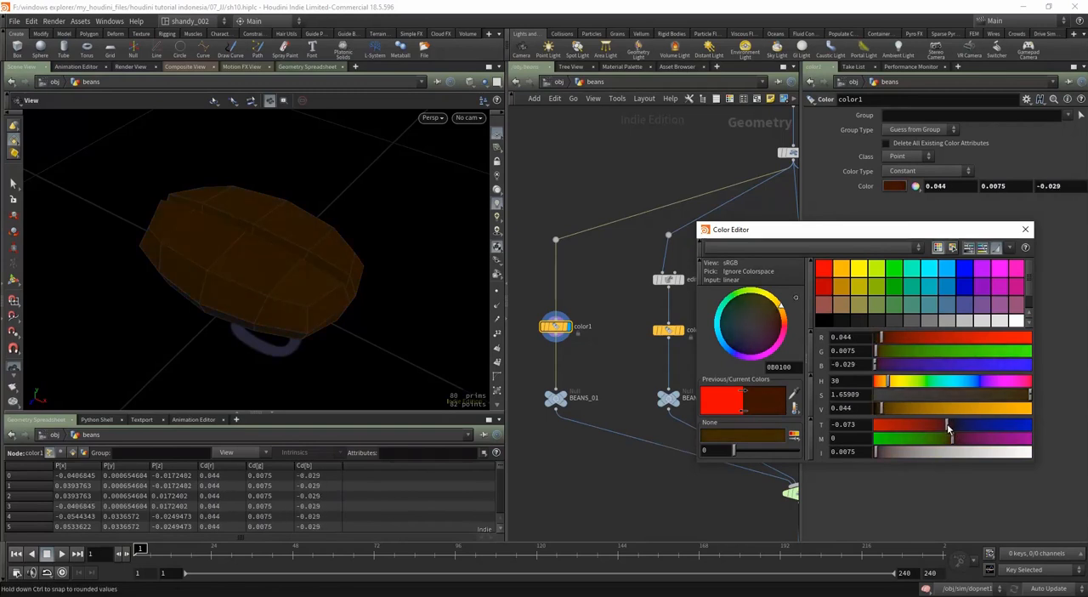
pyautogui.moveTo(1026, 400); pyautogui.dragTo(1024, 399)
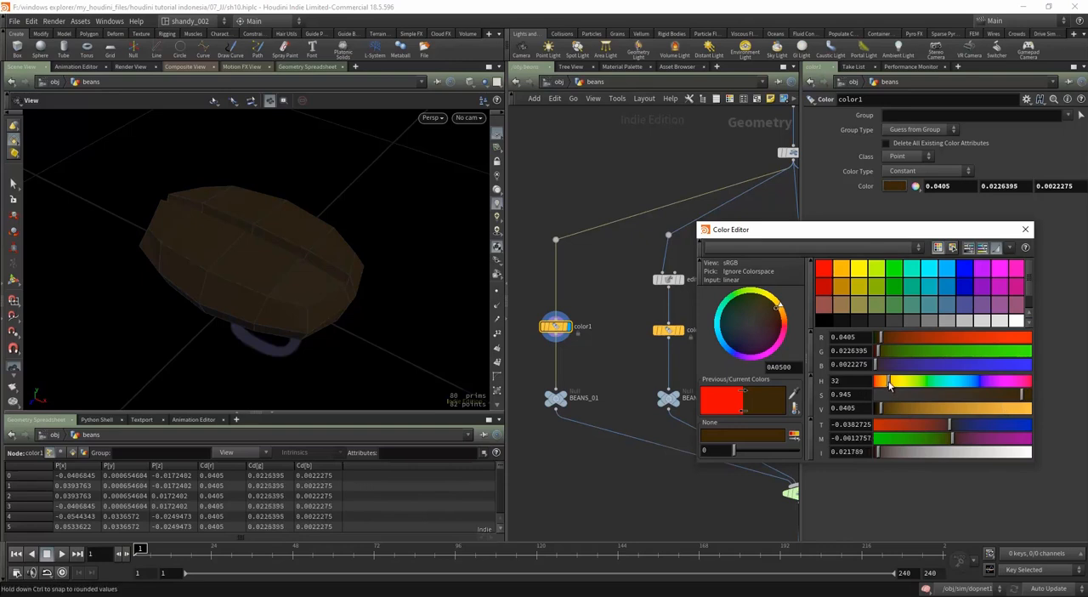
pyautogui.moveTo(889, 384); pyautogui.dragTo(878, 358)
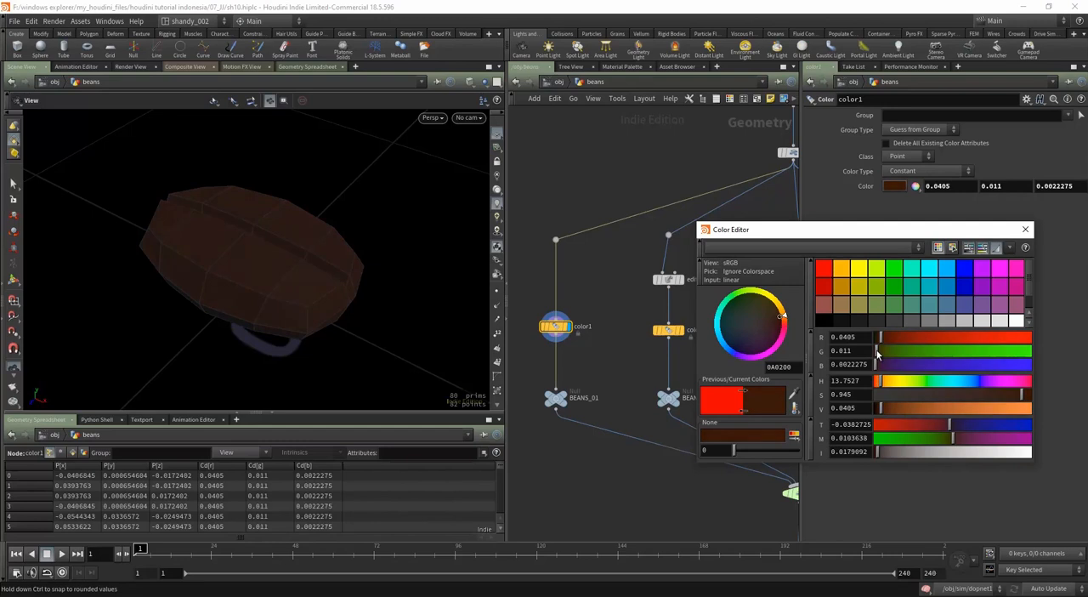
pyautogui.moveTo(890, 412); pyautogui.dragTo(881, 410)
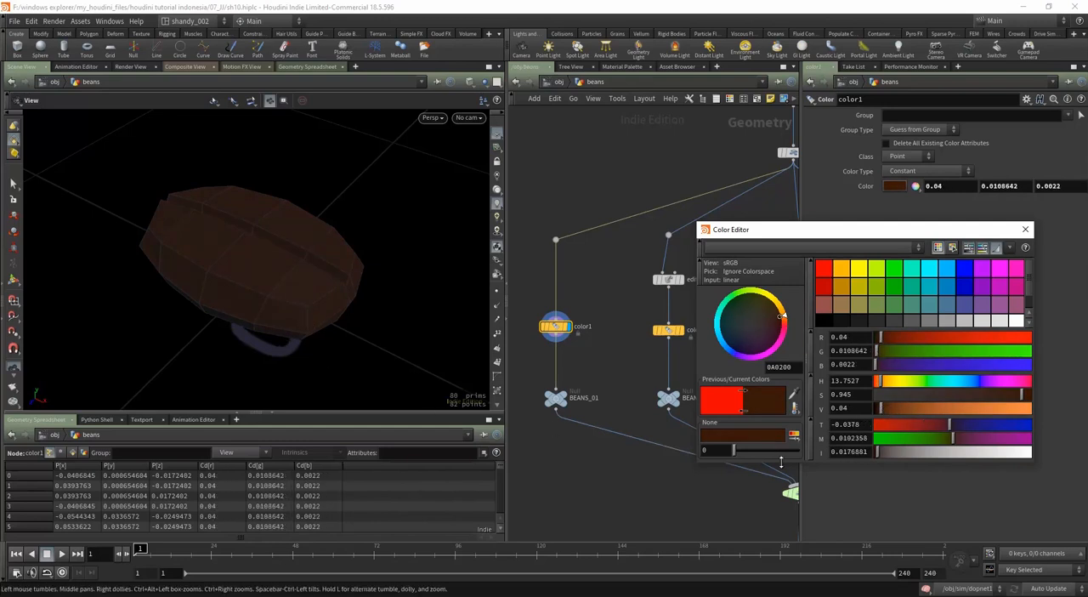
pyautogui.moveTo(122, 310); pyautogui.dragTo(187, 315)
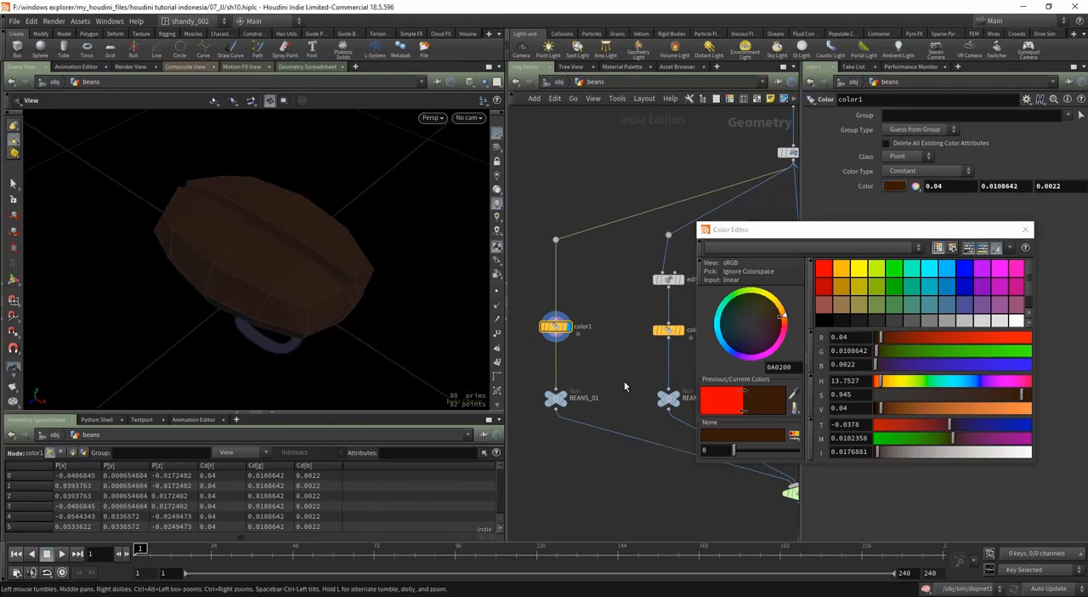
pyautogui.click(1025, 230)
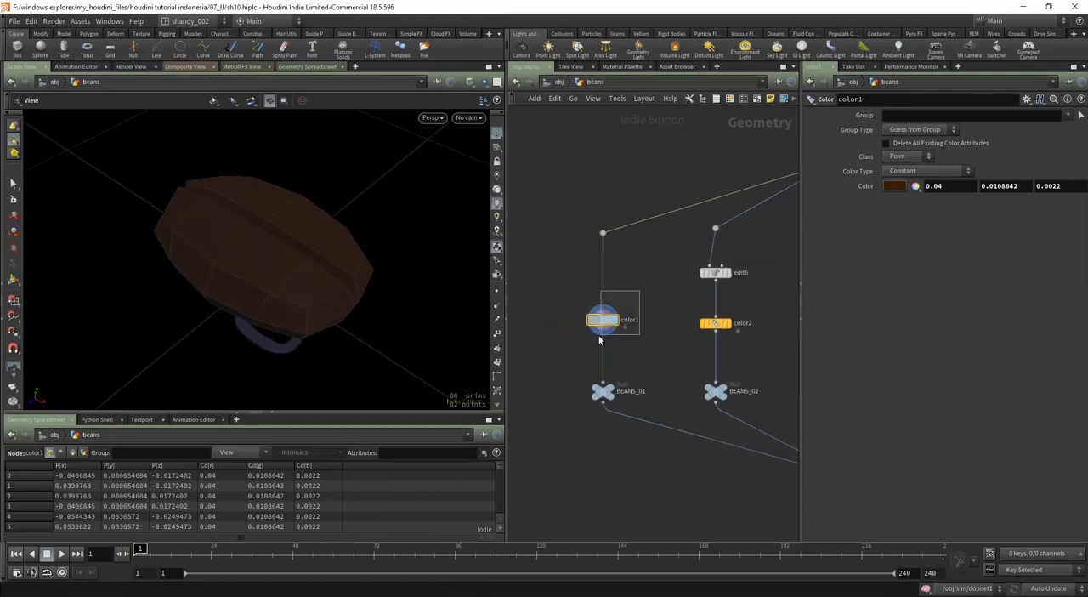
# Step: Duplicate the color1 node and insert the copy between color1 and BEANS_01
pyautogui.moveTo(600, 339); pyautogui.dragTo(579, 420)
pyautogui.scroll(3, 636, 311)
pyautogui.click(626, 325)
pyautogui.click(579, 295)
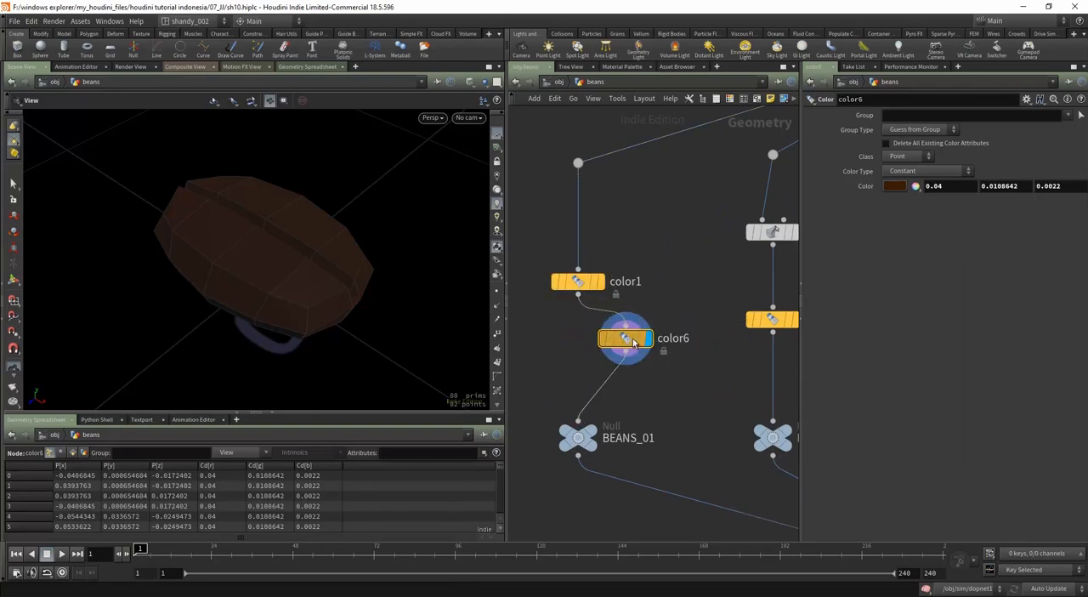
# Step: Set the class of the color1 node to Primitive
pyautogui.click(581, 282)
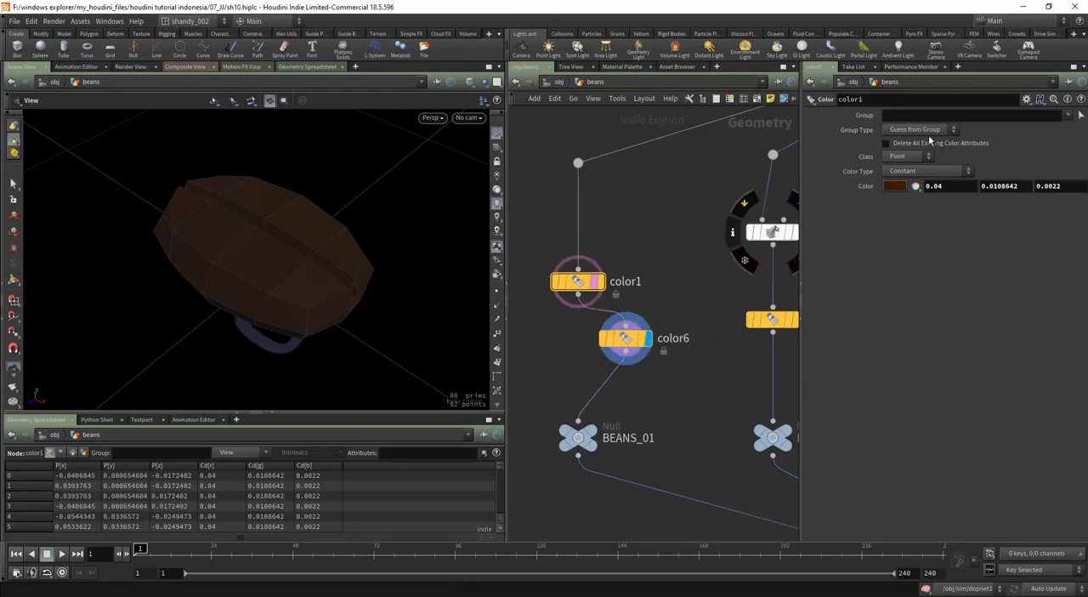
pyautogui.click(906, 156)
pyautogui.press('Escape')
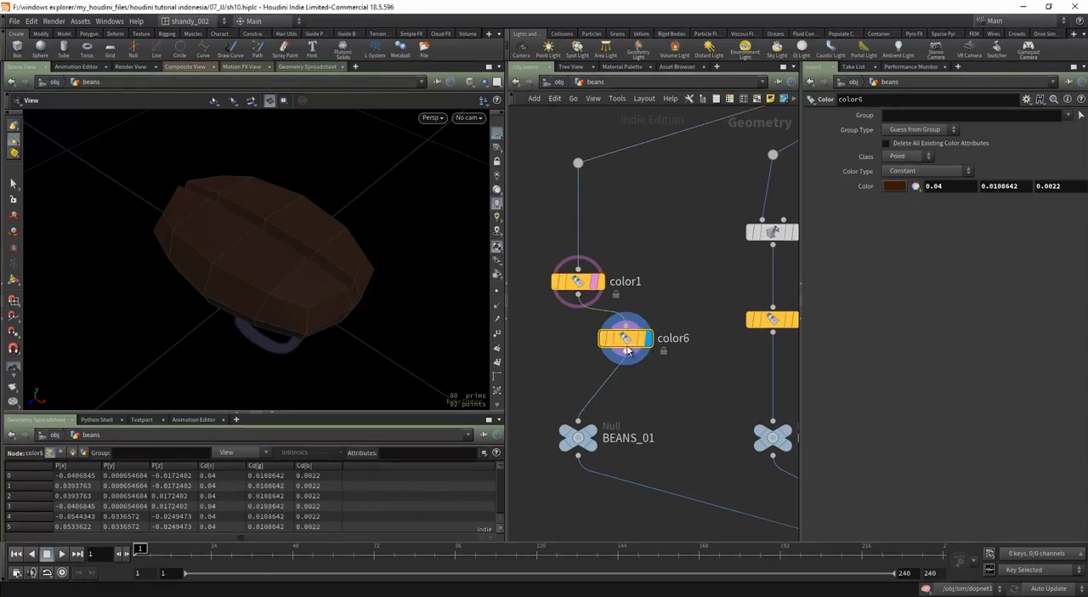
# Step: Restrict the color6 node to the bean's crease faces, primitives 52-59, picked in the viewport
pyautogui.click(627, 340)
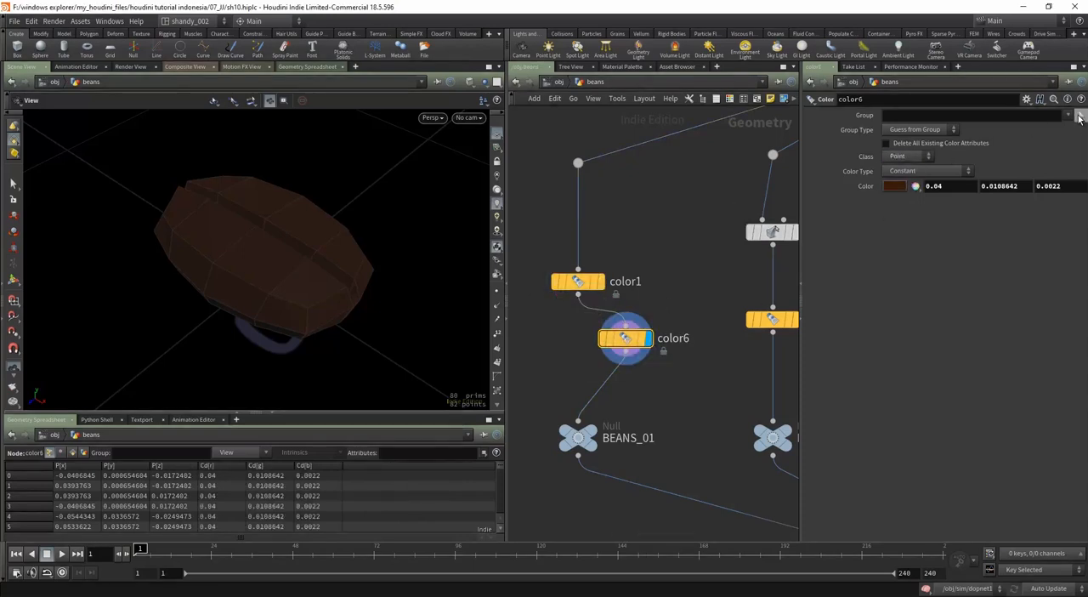
pyautogui.click(1079, 116)
pyautogui.moveTo(425, 273)
pyautogui.keyDown('alt'); pyautogui.mouseDown()
pyautogui.moveTo(358, 303)
pyautogui.moveTo(376, 275)
pyautogui.moveTo(401, 168)
pyautogui.moveTo(401, 266)
pyautogui.mouseUp(); pyautogui.keyUp('alt')
pyautogui.click(364, 312)
pyautogui.press('Return')
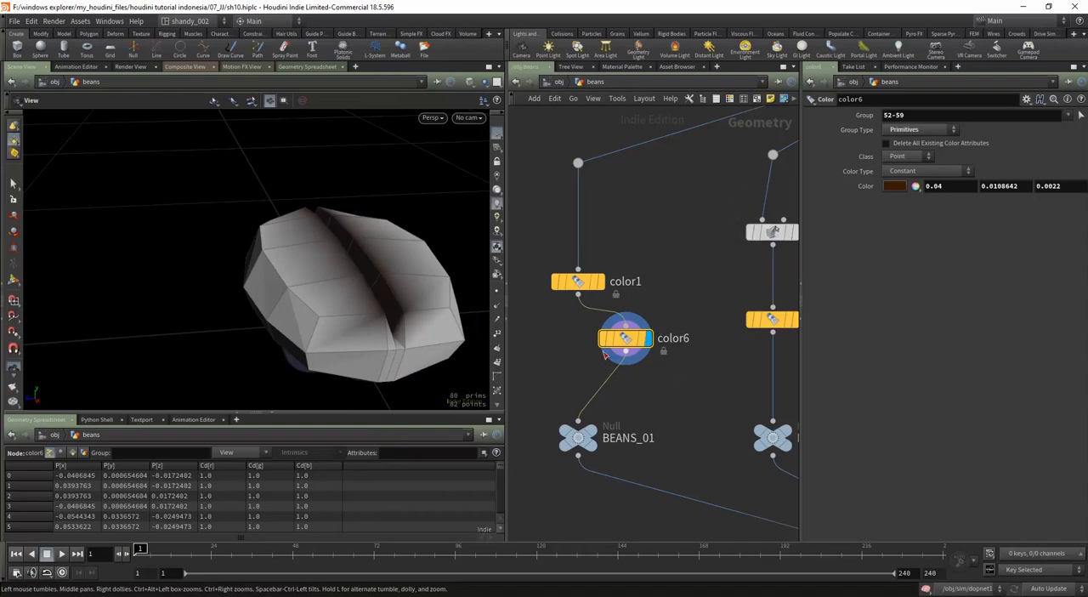
# Step: Align color6 beneath color1, display it, and set its class to Primitive
pyautogui.moveTo(627, 339); pyautogui.dragTo(580, 354)
pyautogui.click(593, 289)
pyautogui.click(598, 282)
pyautogui.click(578, 353)
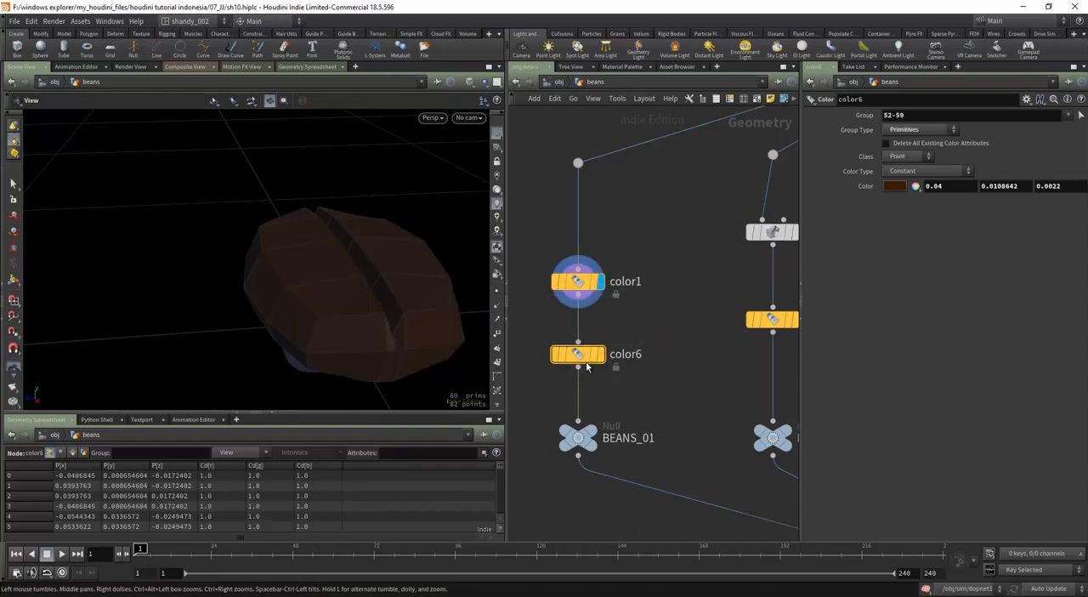
pyautogui.click(599, 353)
pyautogui.click(912, 163)
pyautogui.click(903, 185)
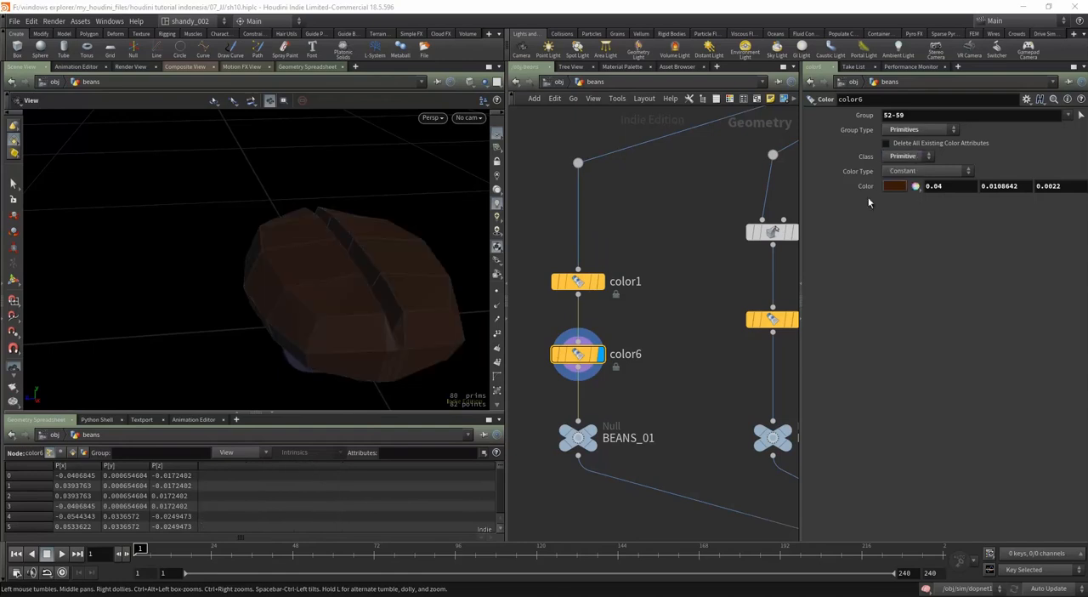
# Step: Darken the crease color in the color6 node to 0.011, 0.00298765, 0.000605
pyautogui.click(581, 284)
pyautogui.click(578, 354)
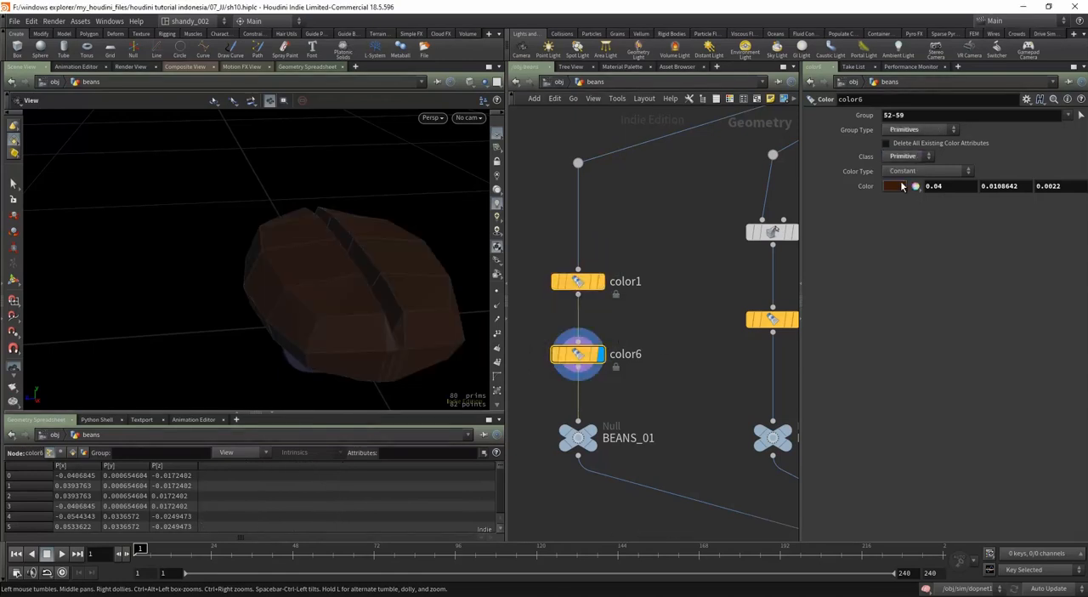
pyautogui.click(895, 186)
pyautogui.moveTo(881, 408); pyautogui.dragTo(876, 408)
pyautogui.click(1024, 229)
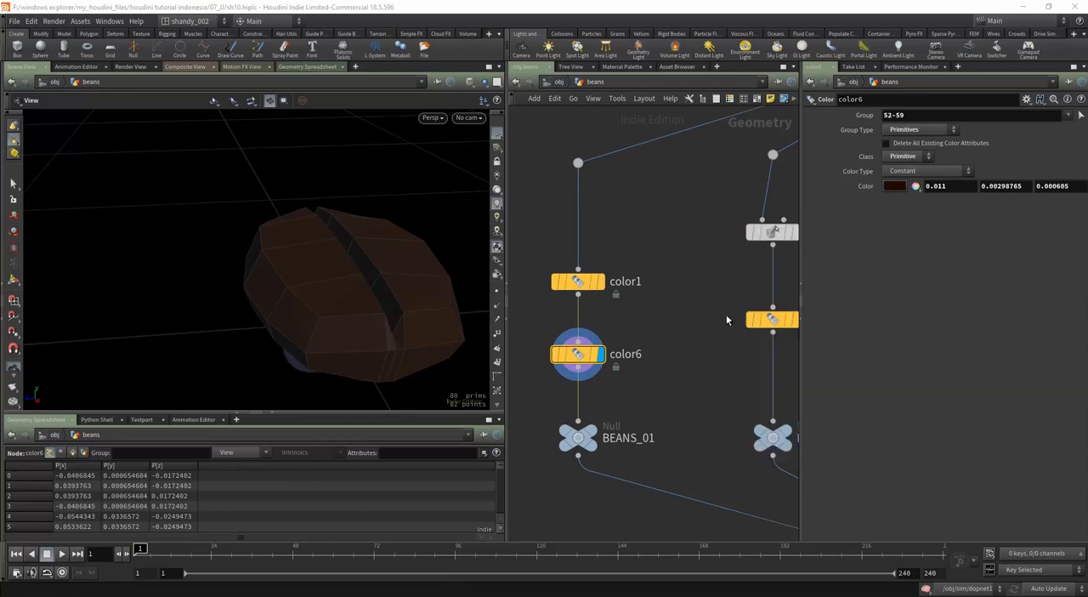
pyautogui.moveTo(331, 306); pyautogui.dragTo(383, 323)
# Step: Delete the old color nodes on the other four bean branches
pyautogui.scroll(-10, 667, 359)
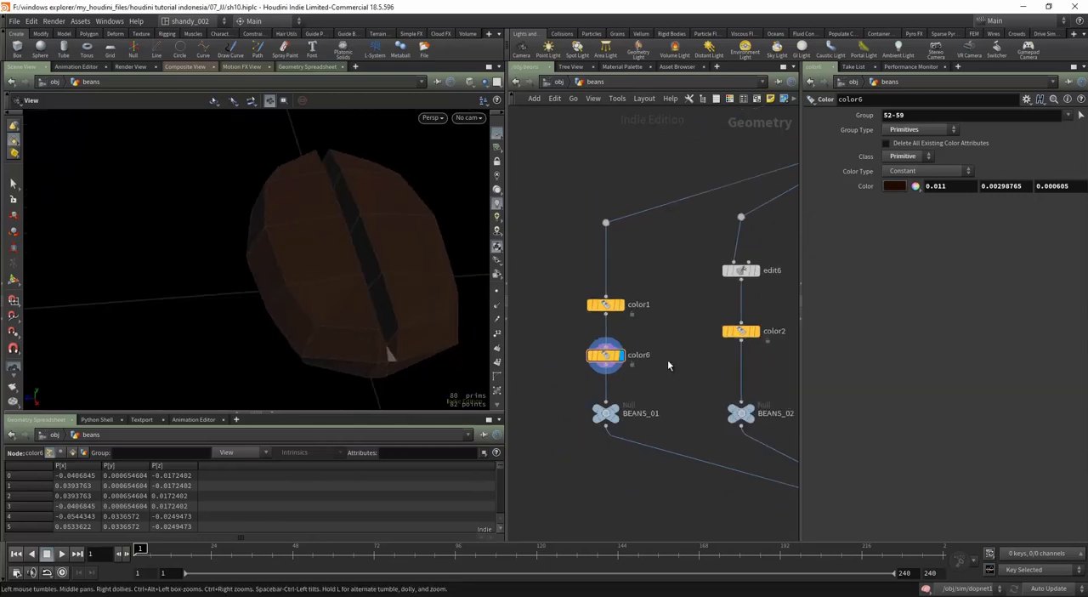
pyautogui.click(746, 341)
pyautogui.scroll(5, 648, 336)
# Step: Copy color1 and color6 together and insert the copies between edit6 and BEANS_02, with the second copy displayed
pyautogui.click(585, 330)
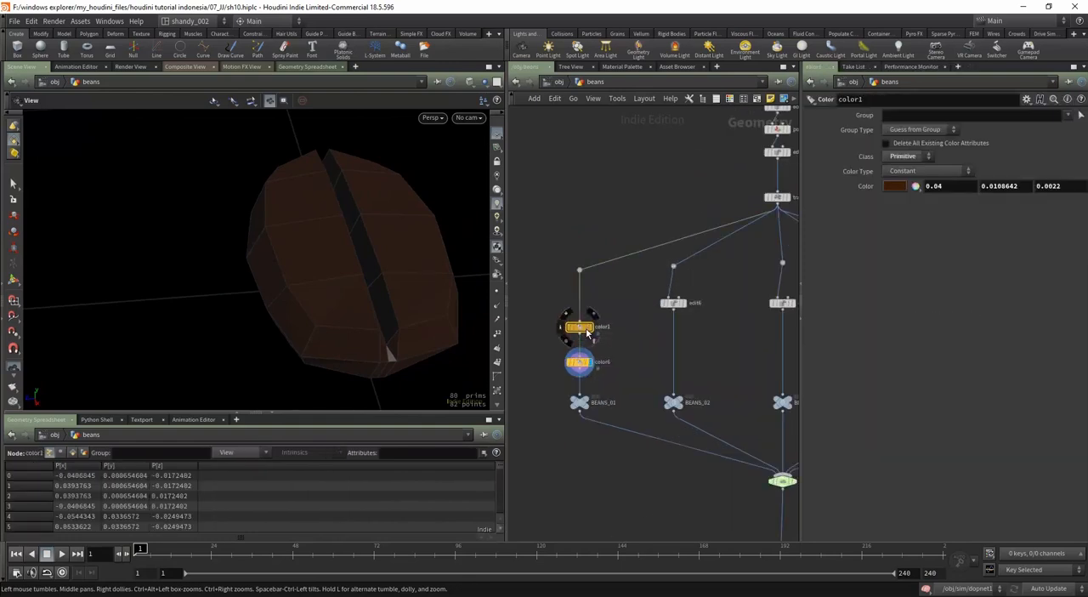
pyautogui.moveTo(586, 331)
pyautogui.mouseDown()
pyautogui.moveTo(606, 342)
pyautogui.moveTo(585, 337)
pyautogui.mouseUp()
pyautogui.moveTo(614, 317); pyautogui.dragTo(654, 340)
pyautogui.click(666, 335)
pyautogui.scroll(3, 664, 330)
pyautogui.moveTo(679, 302); pyautogui.dragTo(644, 328)
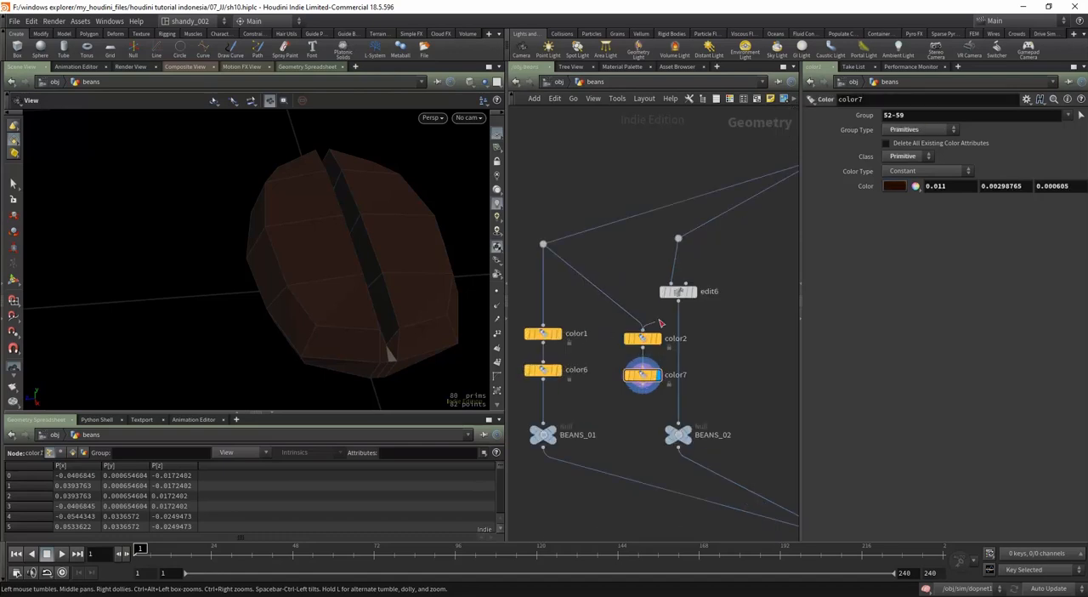
pyautogui.moveTo(644, 388); pyautogui.dragTo(678, 422)
pyautogui.keyDown('shift'); pyautogui.click(649, 340); pyautogui.keyUp('shift')
pyautogui.moveTo(652, 341); pyautogui.dragTo(687, 338)
pyautogui.moveTo(732, 356); pyautogui.dragTo(676, 366, button='middle')
pyautogui.scroll(-1, 676, 365)
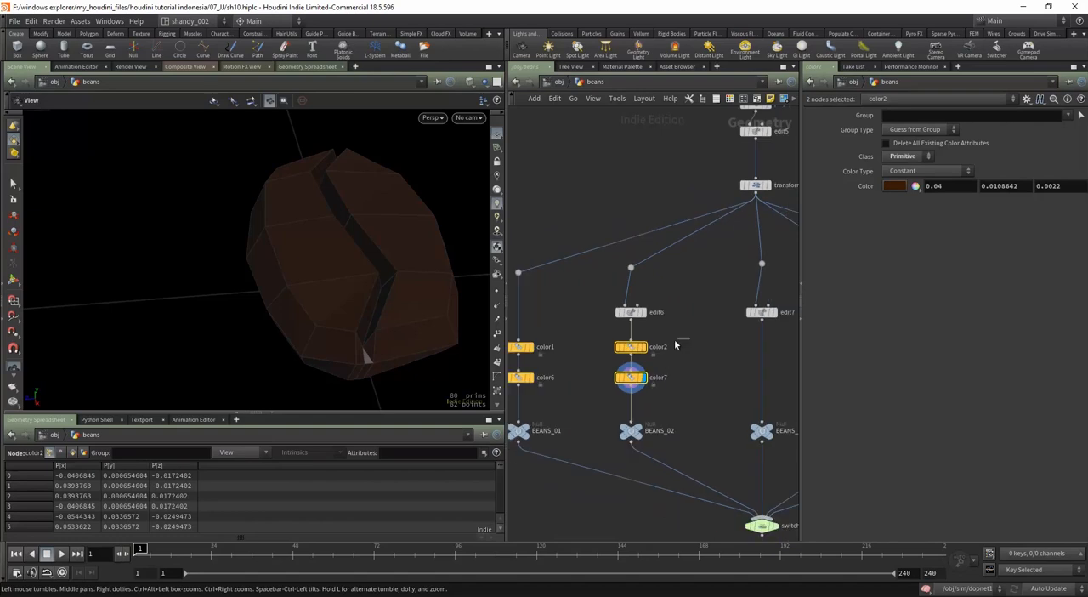
# Step: Shift the color2 node's hue toward yellow, giving RGB values 0.04, 0.0165985, 0.0022
pyautogui.click(631, 347)
pyautogui.click(895, 185)
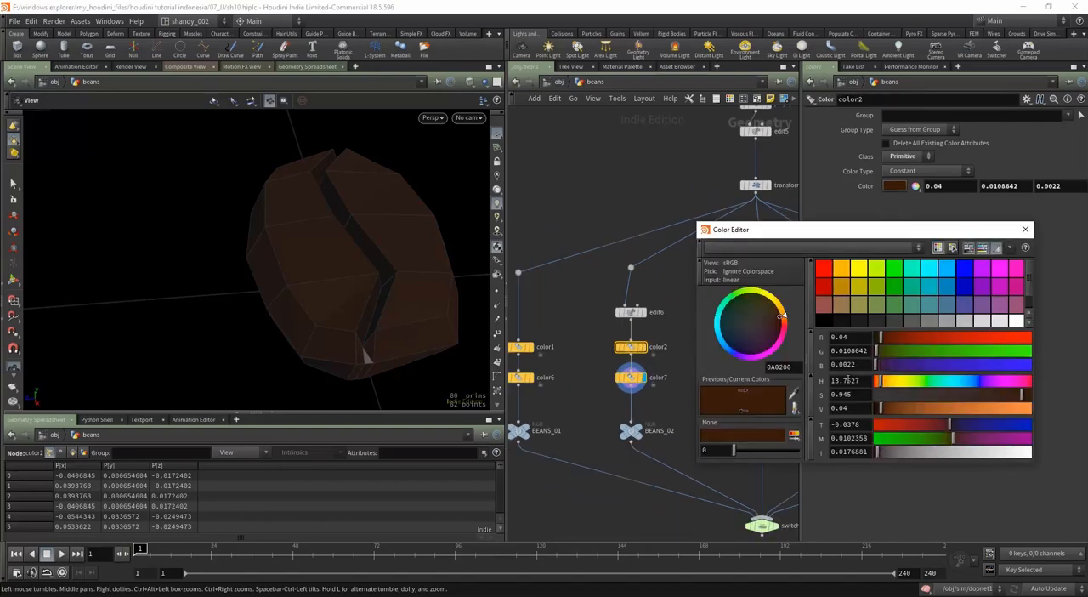
pyautogui.moveTo(783, 319); pyautogui.dragTo(786, 316)
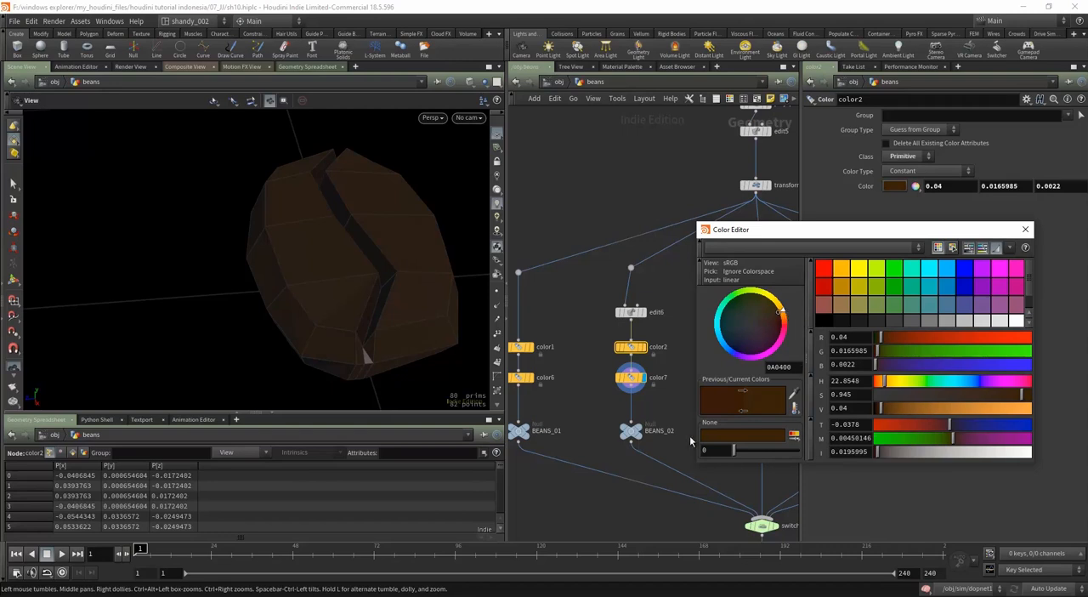
pyautogui.click(1024, 230)
# Step: Shift the hue of the color7 crease color toward yellow, giving 0.011, 0.00503326, 0.000605
pyautogui.scroll(1, 781, 412)
pyautogui.click(625, 372)
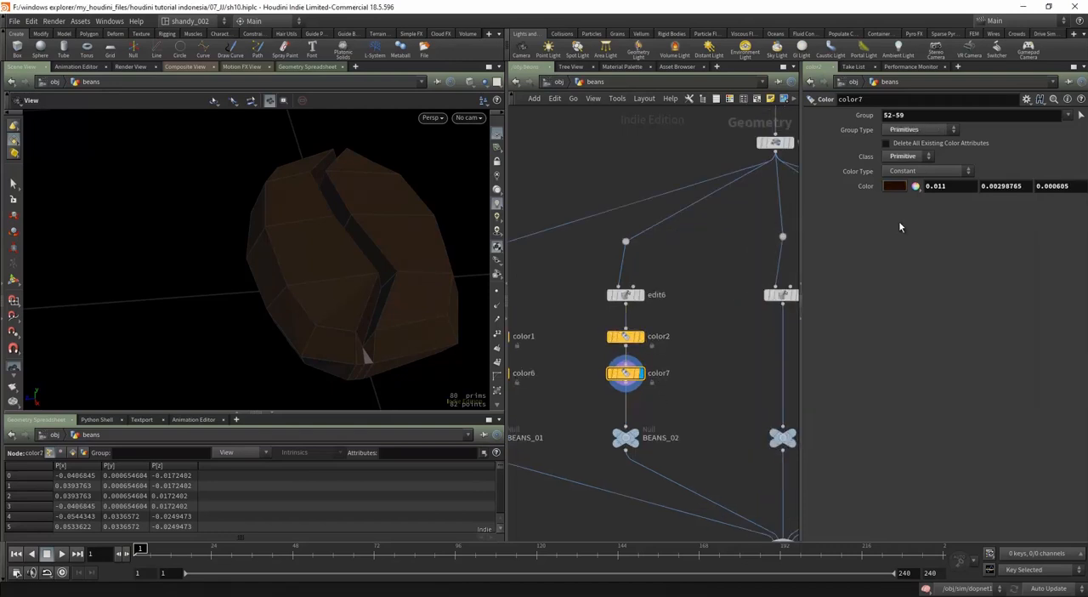
pyautogui.click(895, 185)
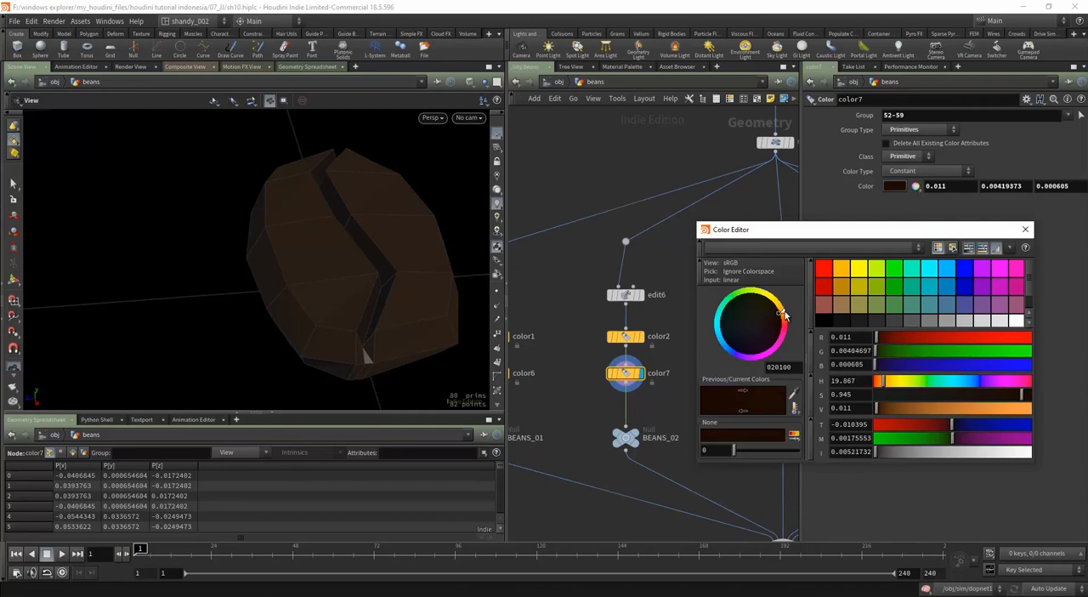
pyautogui.moveTo(784, 315); pyautogui.dragTo(783, 311)
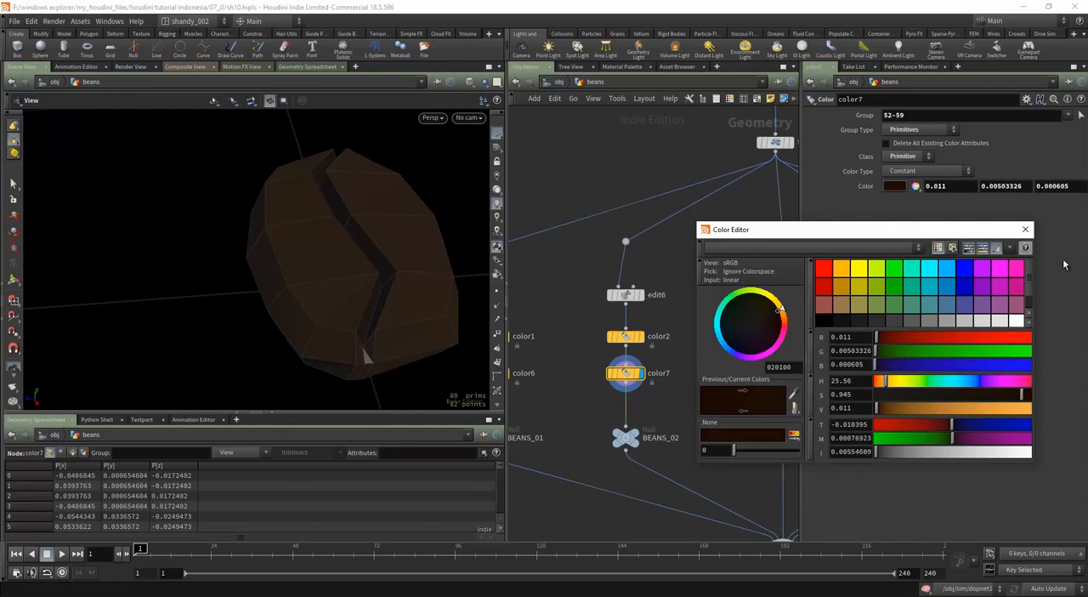
pyautogui.click(1025, 230)
# Step: Copy color2 and color7 together and insert the copies between edit7 and BEANS_03
pyautogui.keyDown('shift'); pyautogui.click(643, 338); pyautogui.keyUp('shift')
pyautogui.moveTo(644, 340); pyautogui.dragTo(598, 374, button='middle')
pyautogui.keyDown('alt'); pyautogui.moveTo(594, 369); pyautogui.dragTo(709, 372); pyautogui.keyUp('alt')
pyautogui.moveTo(736, 338); pyautogui.dragTo(671, 430)
pyautogui.moveTo(703, 370); pyautogui.dragTo(744, 371)
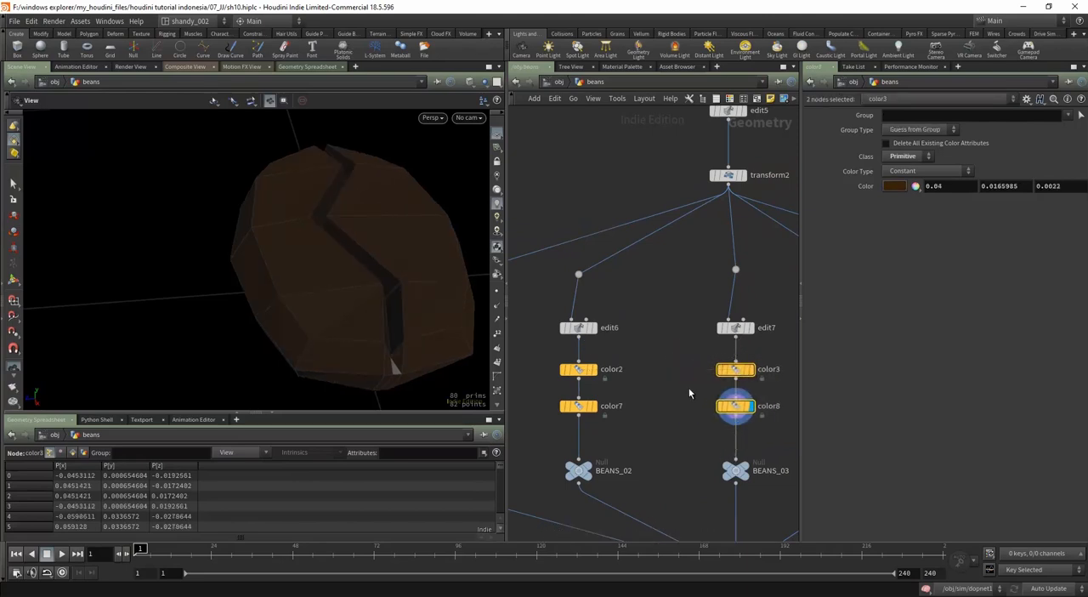
# Step: Display color3 and change its color to a lighter, redder brown with RGB values 0.055, 0.0167844, 0.003025
pyautogui.click(735, 371)
pyautogui.click(751, 369)
pyautogui.moveTo(728, 381); pyautogui.dragTo(716, 384, button='middle')
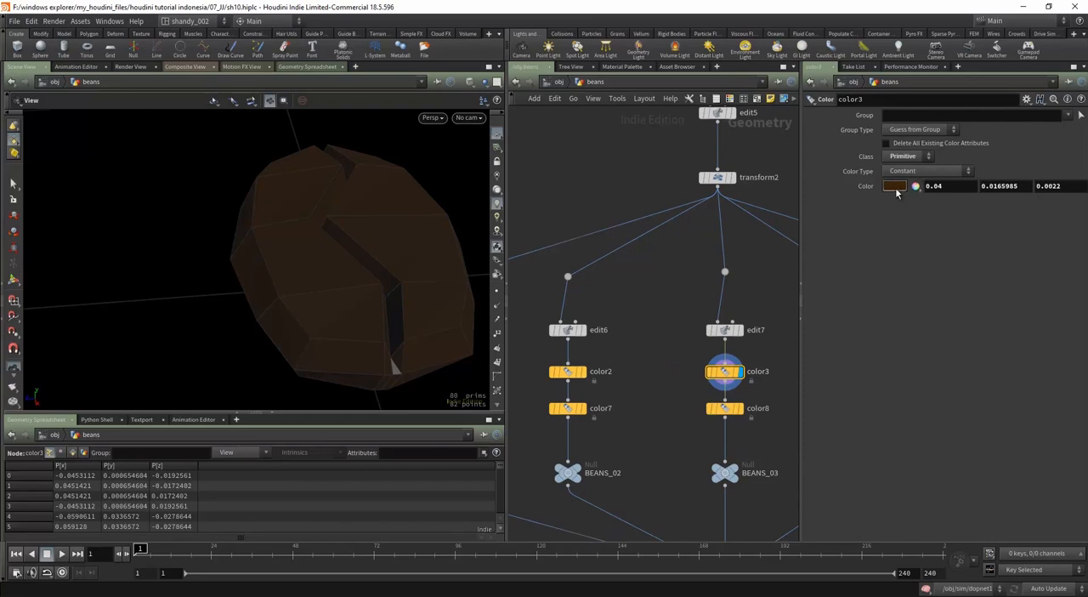
pyautogui.click(894, 185)
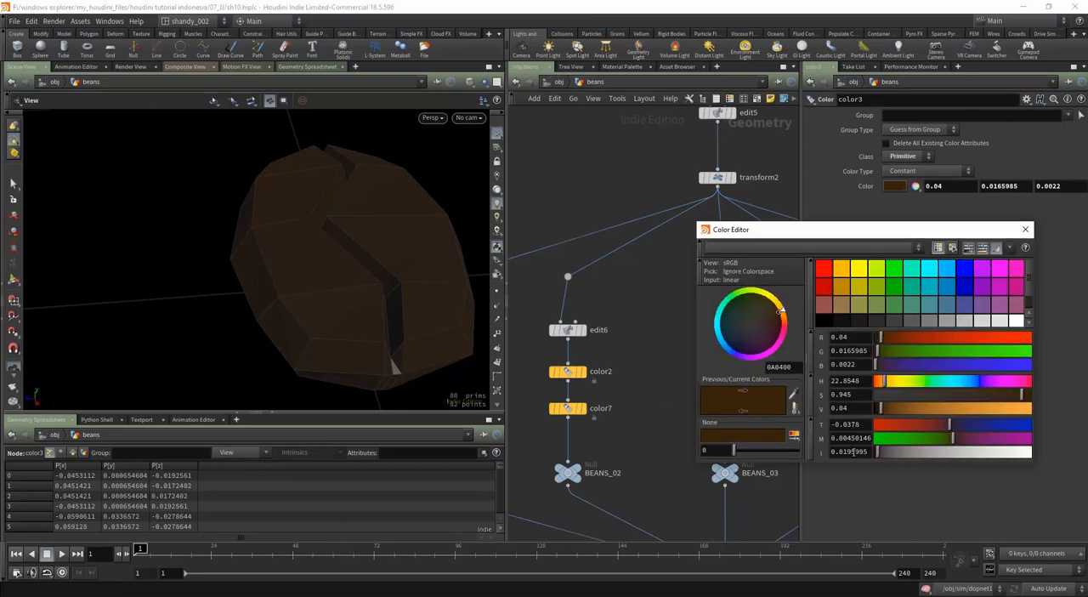
pyautogui.moveTo(882, 409); pyautogui.dragTo(886, 409)
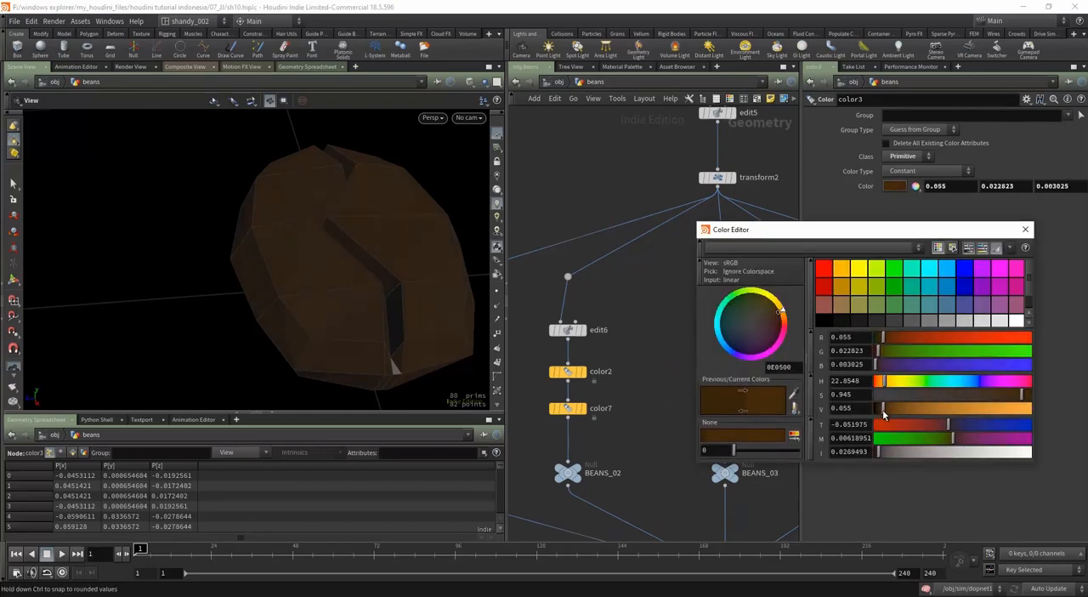
pyautogui.click(1025, 228)
pyautogui.scroll(-1, 382, 353)
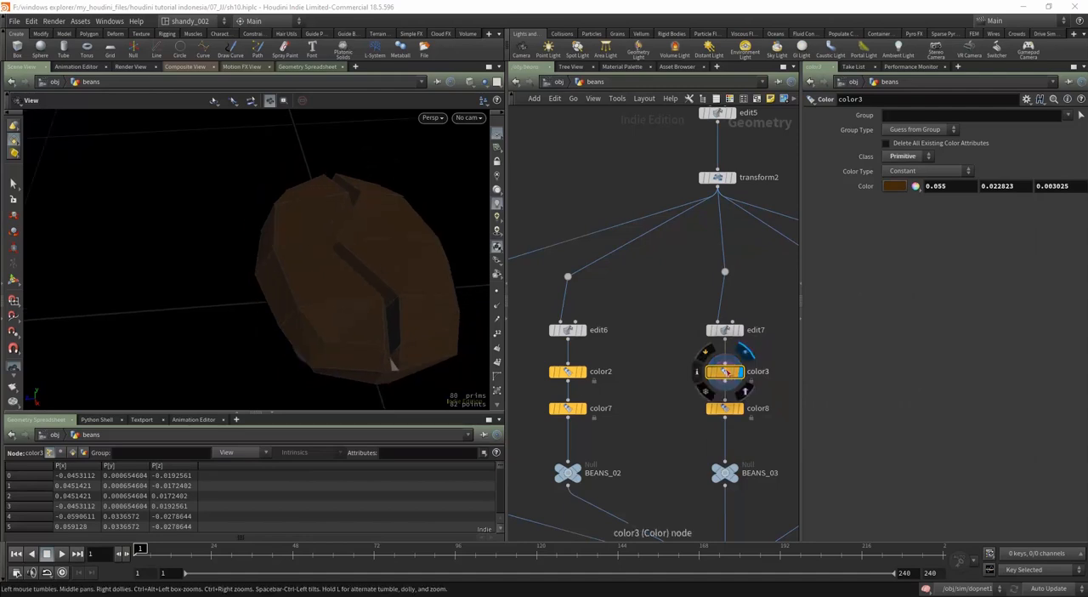
pyautogui.click(893, 186)
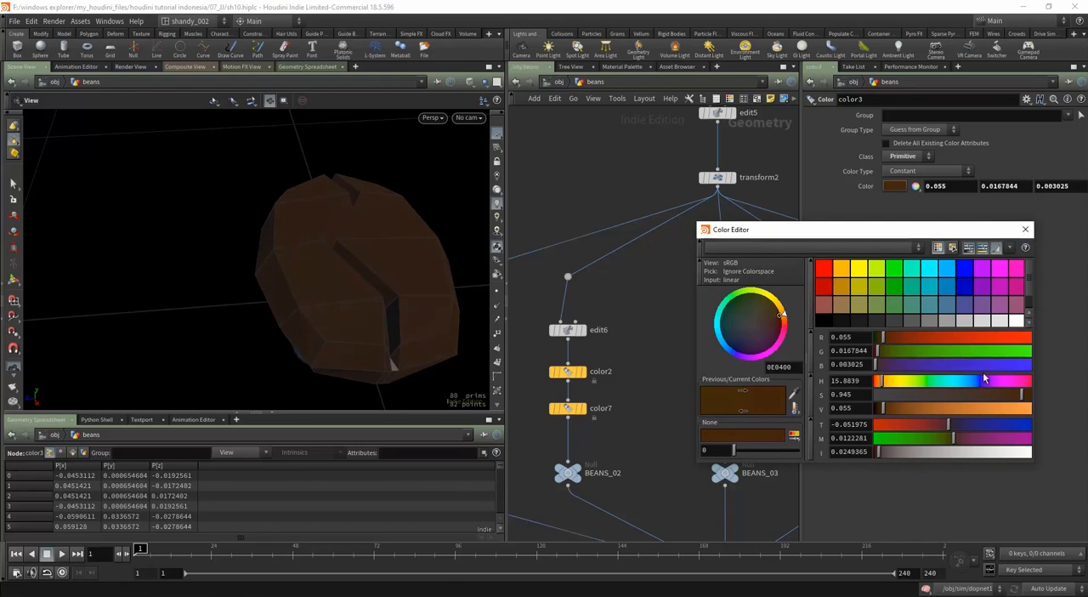
pyautogui.click(1025, 230)
# Step: Copy color3 and color8 together and insert the copies between edit8 and BEANS_04
pyautogui.scroll(-3, 739, 360)
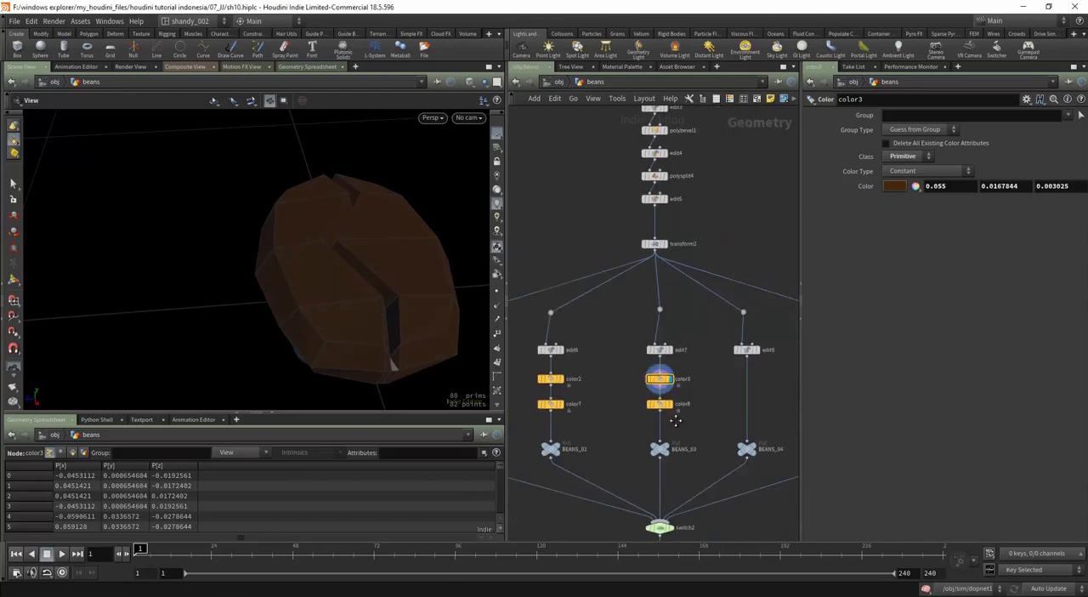
pyautogui.moveTo(735, 351); pyautogui.dragTo(682, 403)
pyautogui.moveTo(714, 411); pyautogui.dragTo(656, 434, button='middle')
pyautogui.keyDown('alt'); pyautogui.moveTo(632, 387); pyautogui.dragTo(735, 382); pyautogui.keyUp('alt')
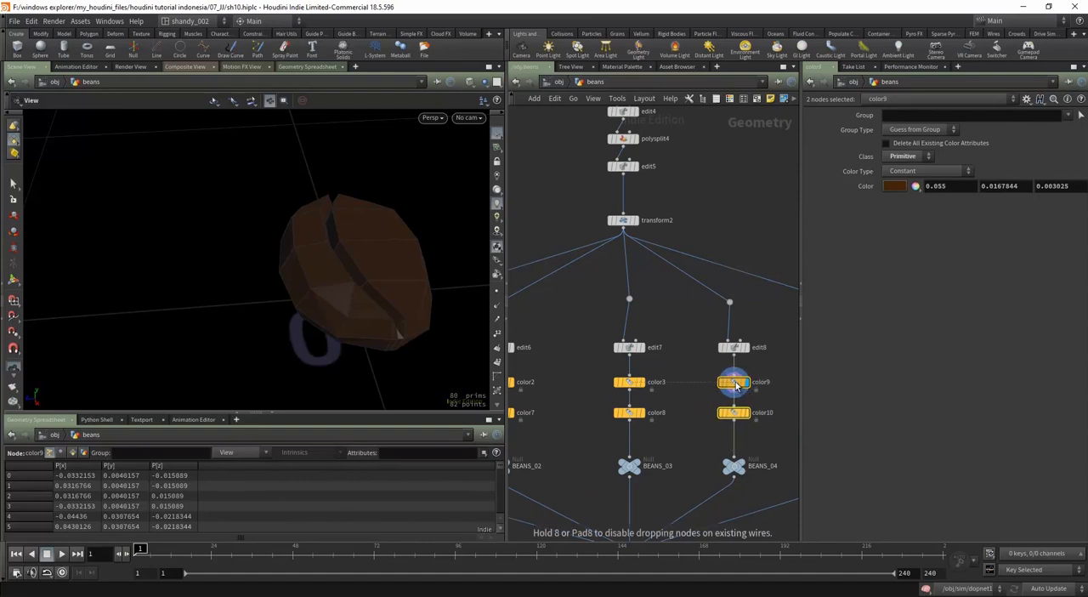
# Step: Change the color9 body color to a darker, more saturated brown with RGB values 0.044, 0.0163365, 0
pyautogui.click(903, 189)
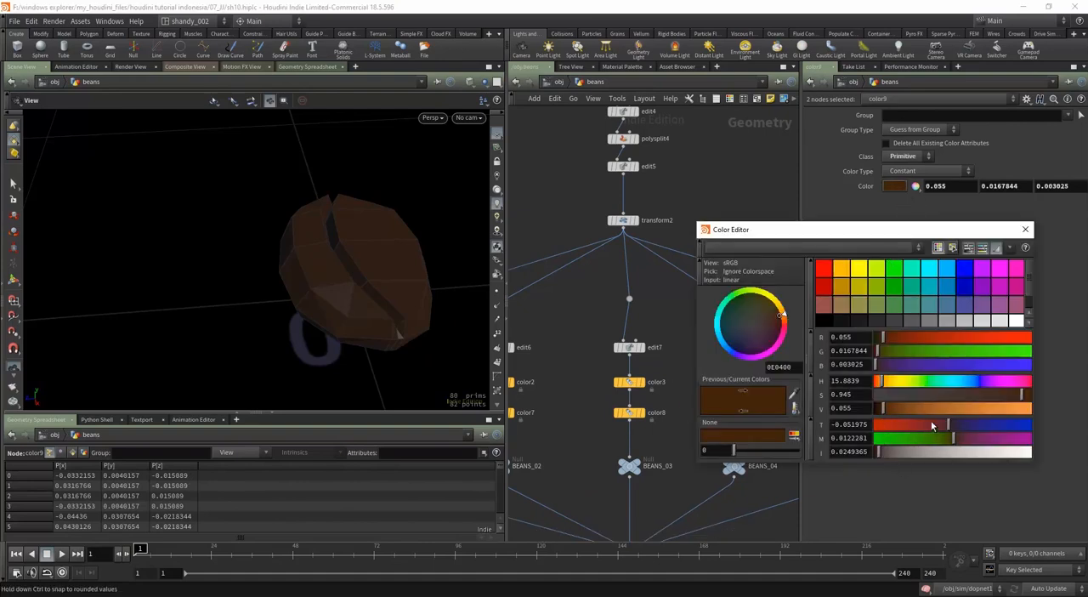
pyautogui.moveTo(948, 429); pyautogui.dragTo(945, 431)
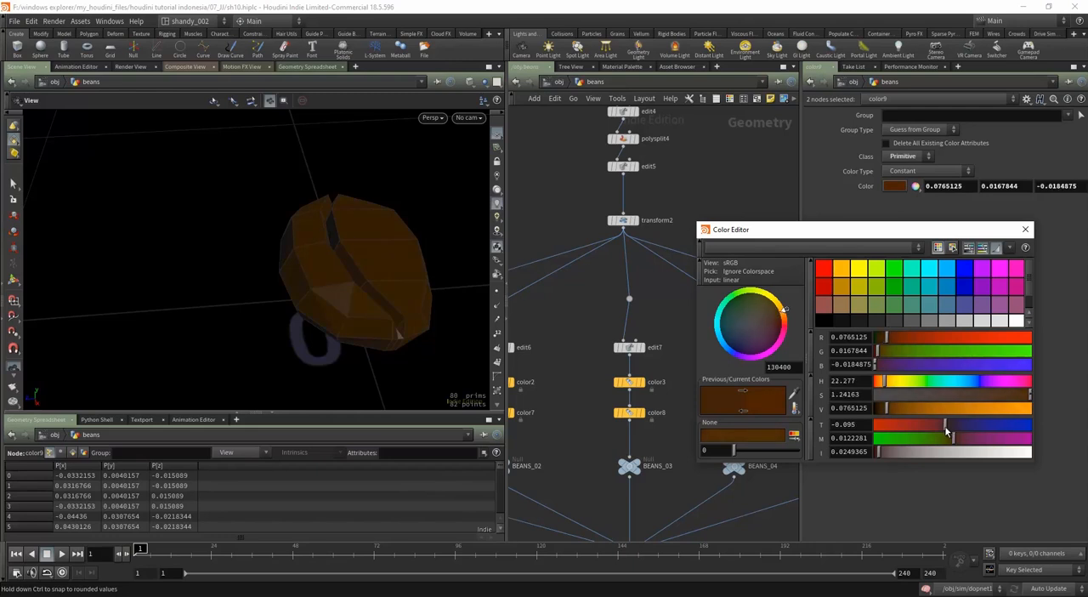
pyautogui.moveTo(887, 408); pyautogui.dragTo(884, 412)
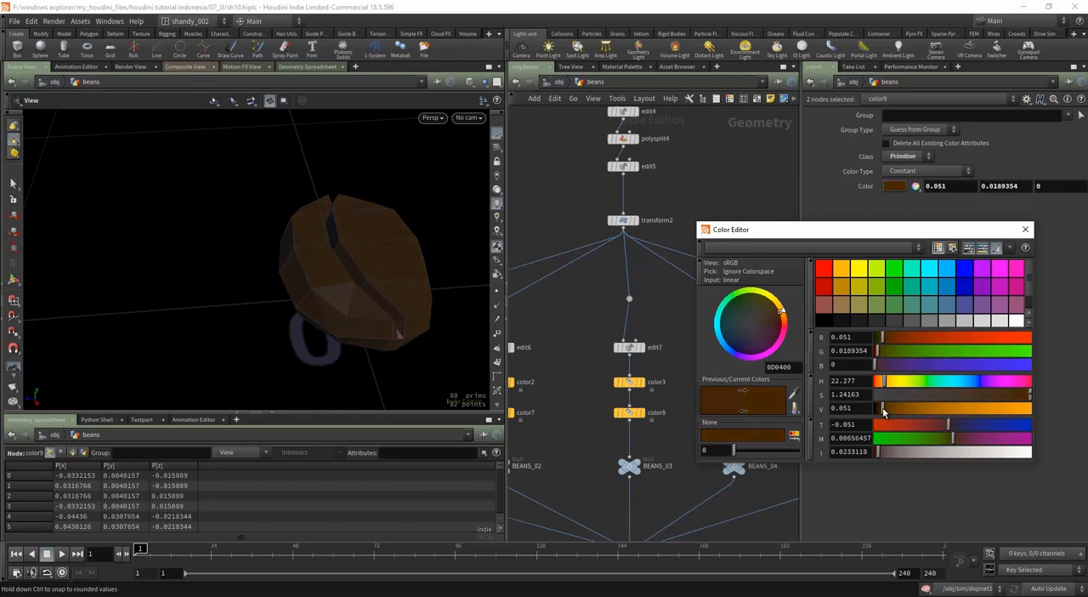
pyautogui.click(1025, 228)
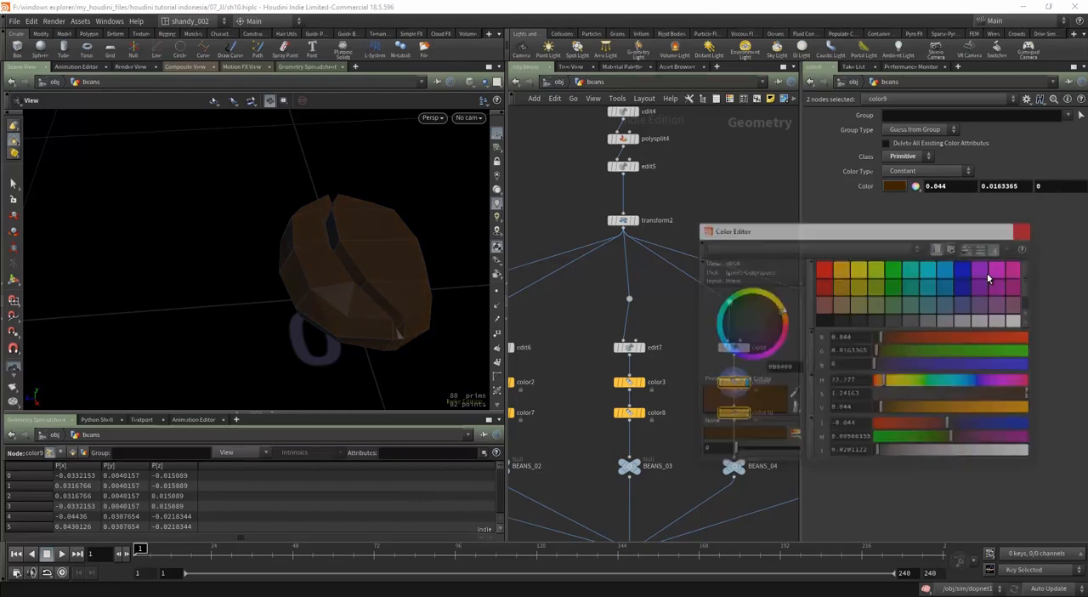
# Step: Display color10 and set its crease color to a dark reddish brown with RGB values 0.026, 0.0039, 0
pyautogui.moveTo(693, 396); pyautogui.dragTo(721, 421)
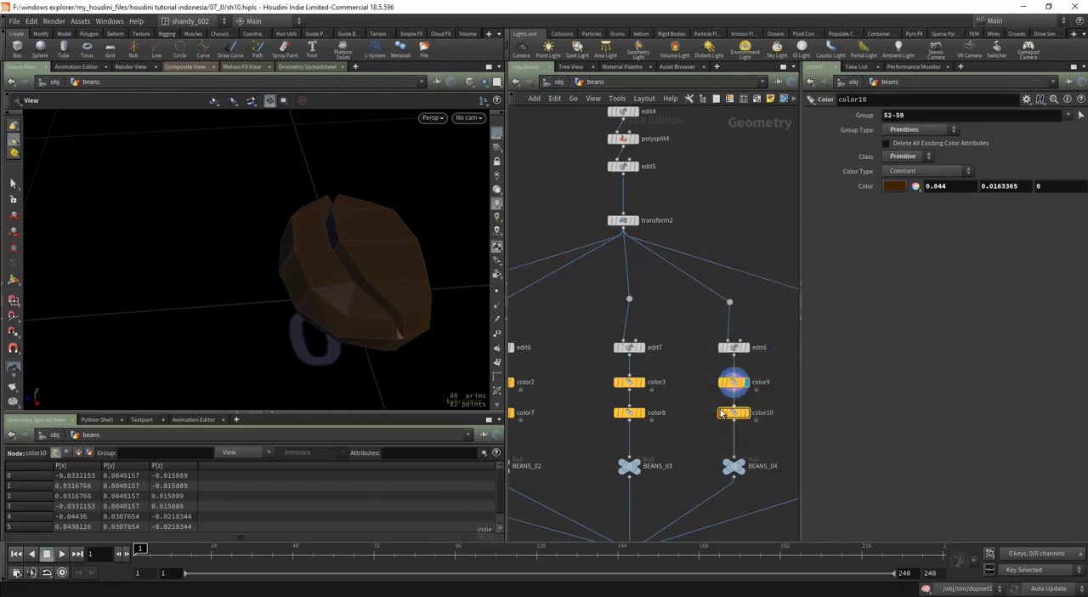
pyautogui.click(895, 186)
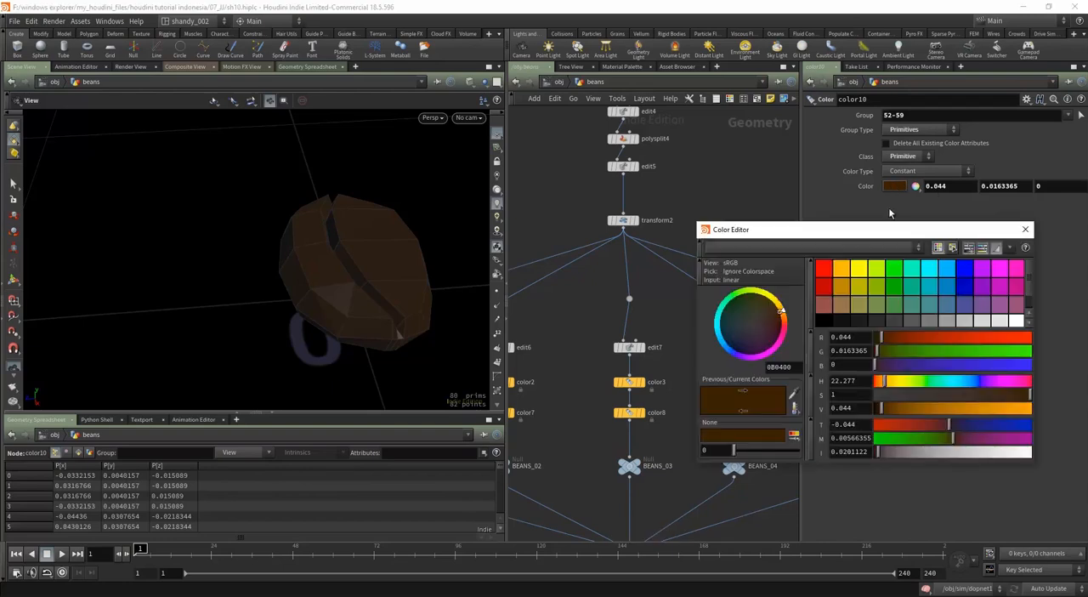
pyautogui.click(790, 413)
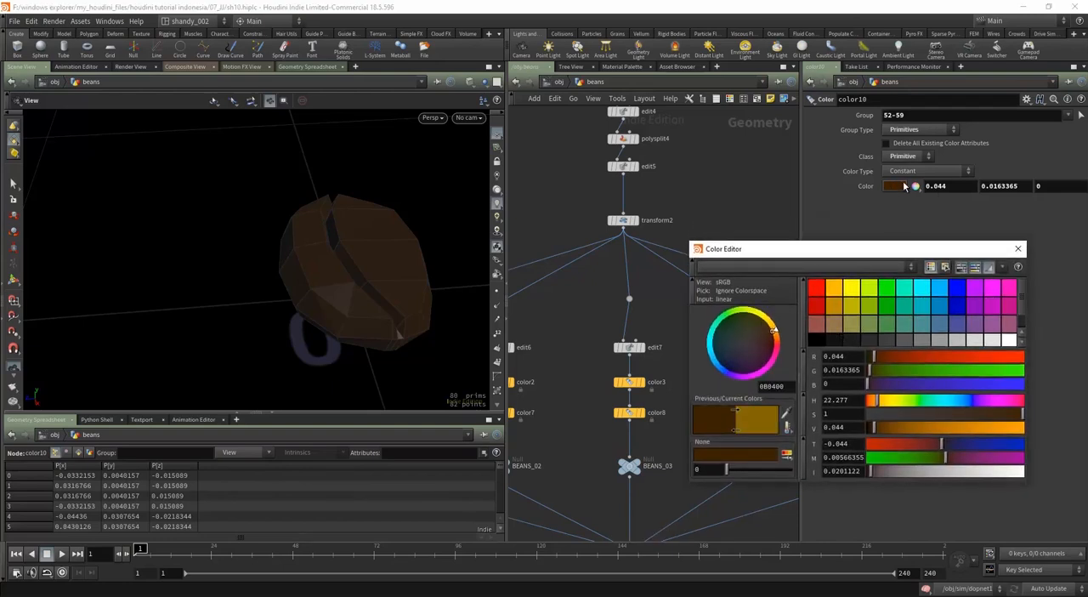
pyautogui.click(902, 185)
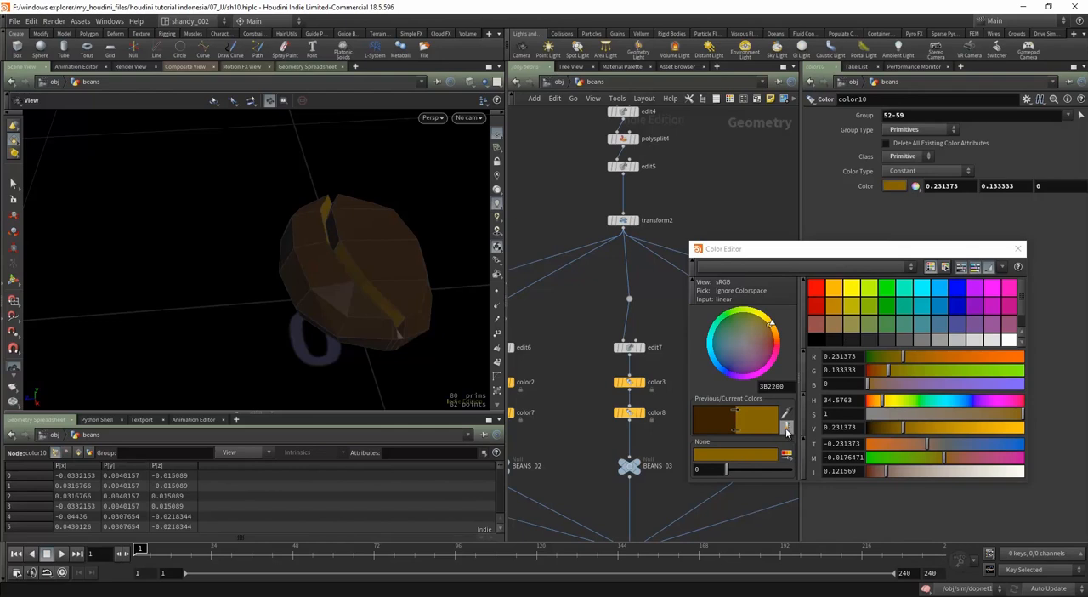
pyautogui.moveTo(901, 428); pyautogui.dragTo(872, 407)
pyautogui.click(1017, 248)
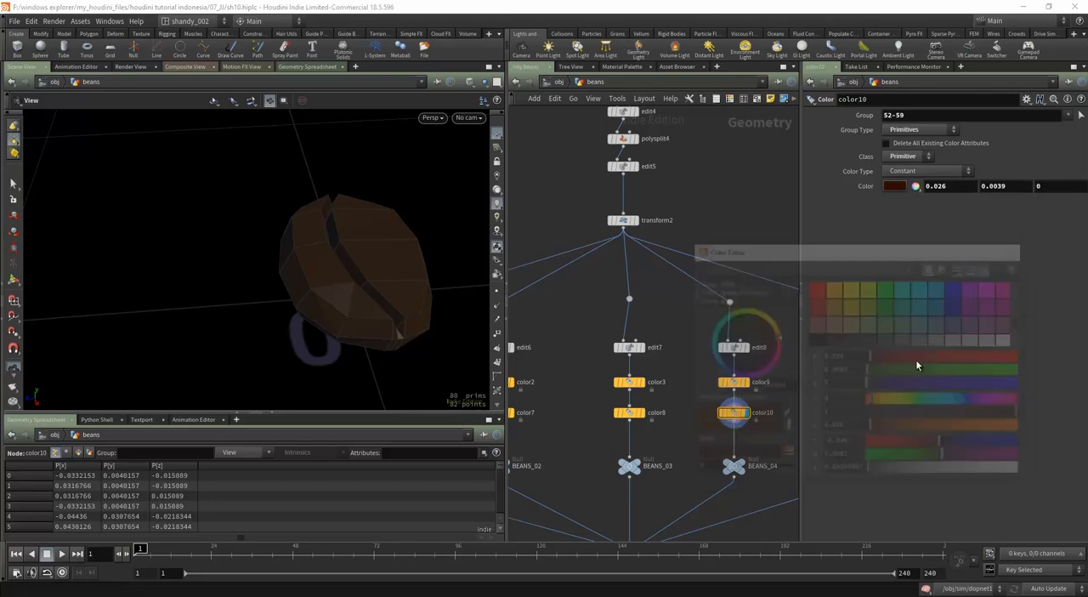
# Step: Copy the two color nodes above BEANS_01, color1 and color6, together
pyautogui.moveTo(737, 393); pyautogui.dragTo(733, 400)
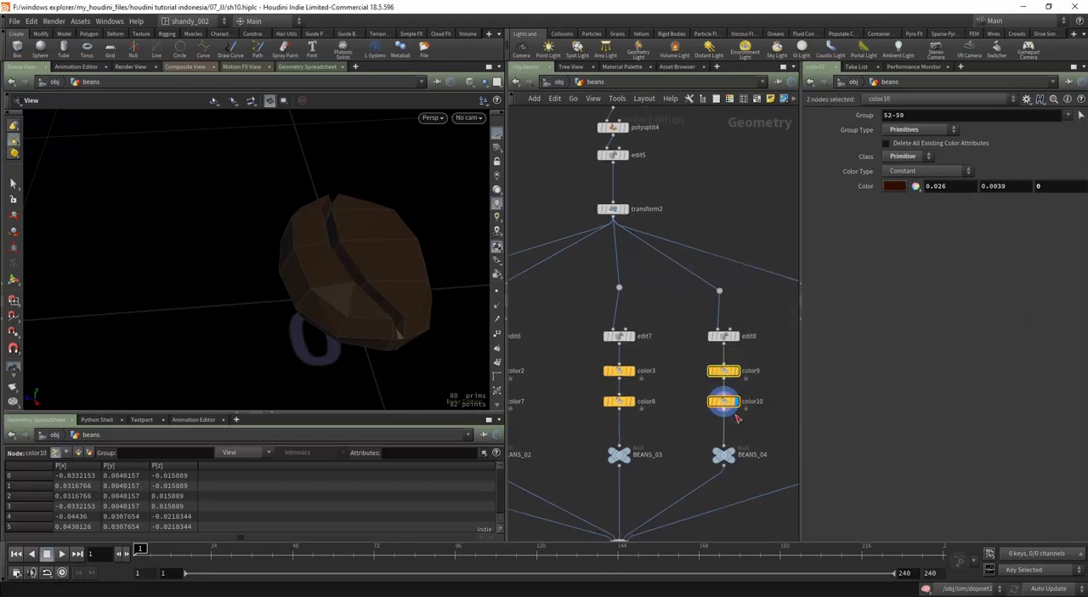
pyautogui.scroll(-1, 738, 439)
pyautogui.moveTo(737, 439); pyautogui.dragTo(642, 428, button='middle')
pyautogui.moveTo(667, 375); pyautogui.dragTo(626, 426)
pyautogui.moveTo(600, 444); pyautogui.dragTo(770, 435, button='middle')
pyautogui.scroll(-2, 756, 436)
pyautogui.moveTo(672, 445); pyautogui.dragTo(759, 435, button='middle')
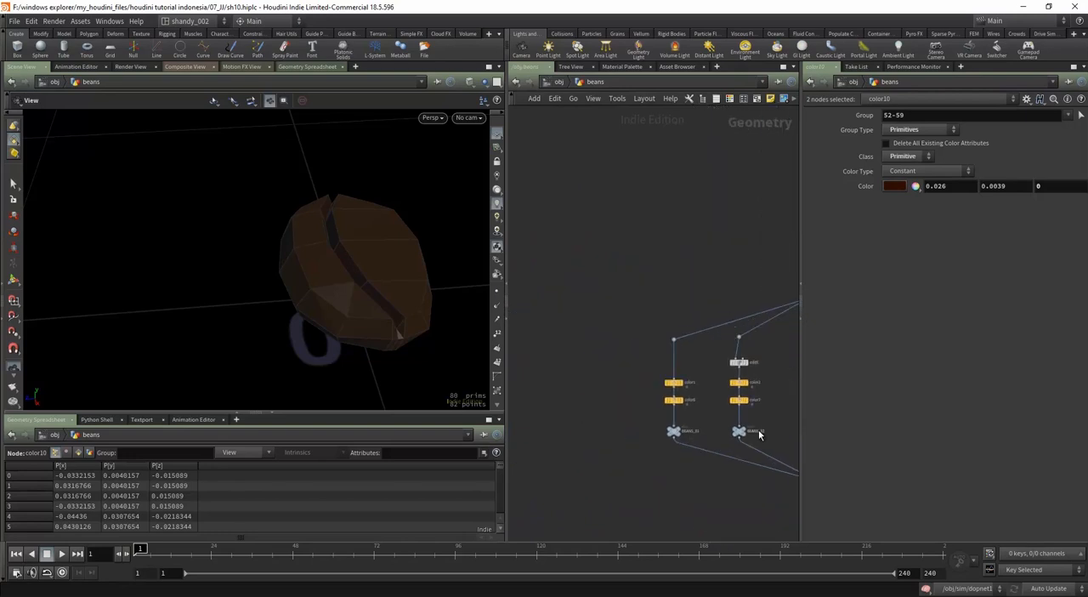
pyautogui.scroll(1, 680, 424)
pyautogui.moveTo(697, 375); pyautogui.dragTo(646, 415)
pyautogui.moveTo(635, 373); pyautogui.dragTo(703, 427)
pyautogui.hotkey('ctrl', 'c')
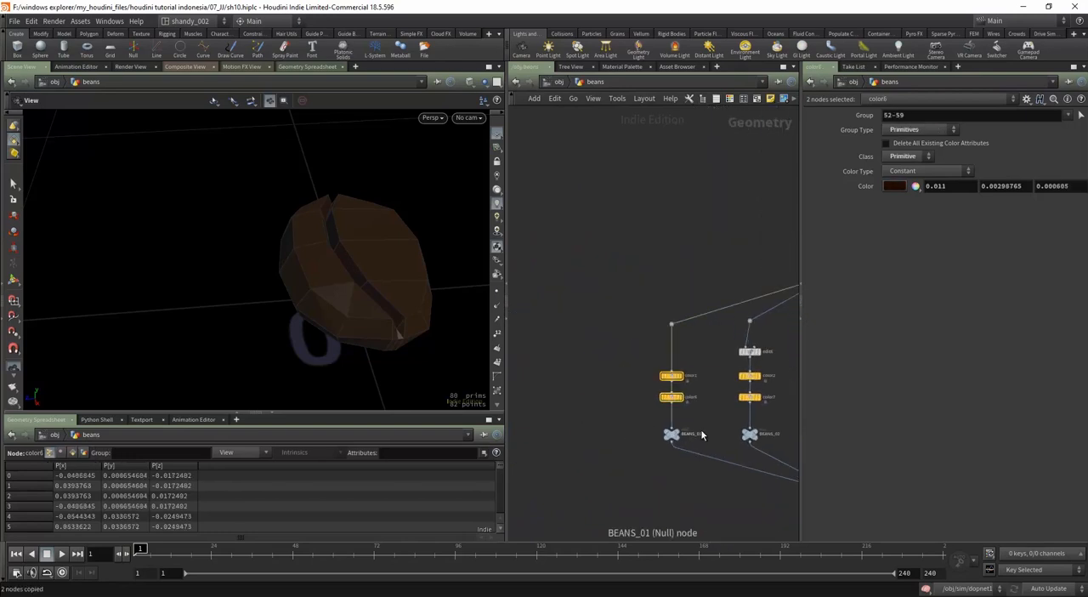
# Step: Paste the copied pair of color nodes and insert them into the branch above BEANS_05
pyautogui.moveTo(787, 439); pyautogui.dragTo(608, 456, button='middle')
pyautogui.scroll(2, 698, 415)
pyautogui.scroll(1, 699, 416)
pyautogui.hotkey('ctrl', 'v')
pyautogui.moveTo(721, 437); pyautogui.dragTo(759, 462)
pyautogui.moveTo(712, 384); pyautogui.dragTo(752, 453)
pyautogui.moveTo(735, 435); pyautogui.dragTo(771, 428)
# Step: Display the switch2 output and move the display on to the subdivide1 node below it
pyautogui.moveTo(696, 465); pyautogui.dragTo(779, 339, button='middle')
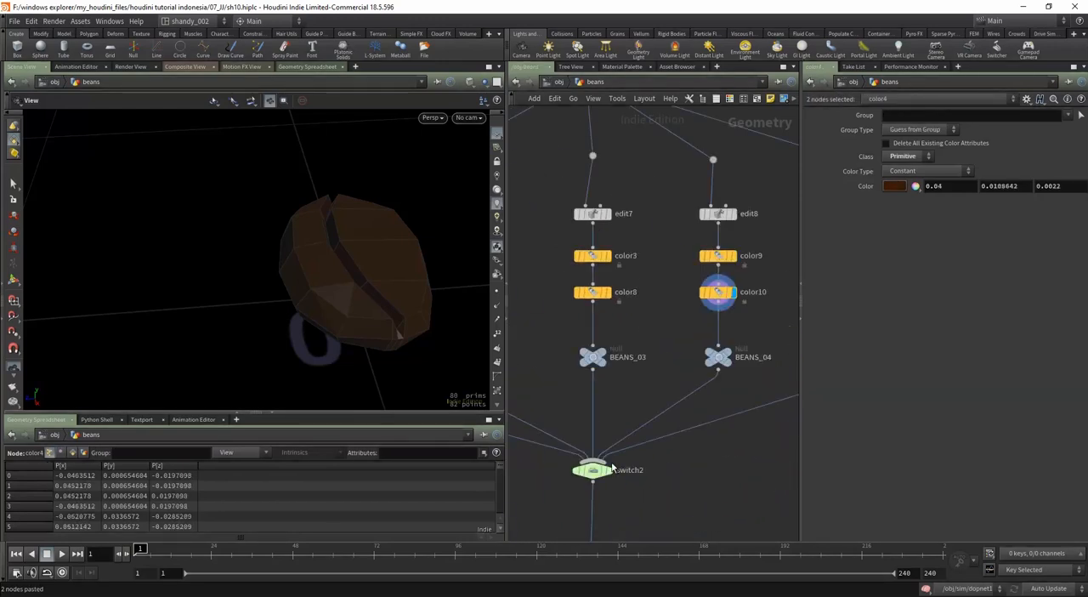
pyautogui.moveTo(672, 491); pyautogui.dragTo(603, 452)
pyautogui.moveTo(638, 489); pyautogui.dragTo(678, 423, button='middle')
pyautogui.click(649, 408)
pyautogui.moveTo(689, 496); pyautogui.dragTo(708, 403, button='middle')
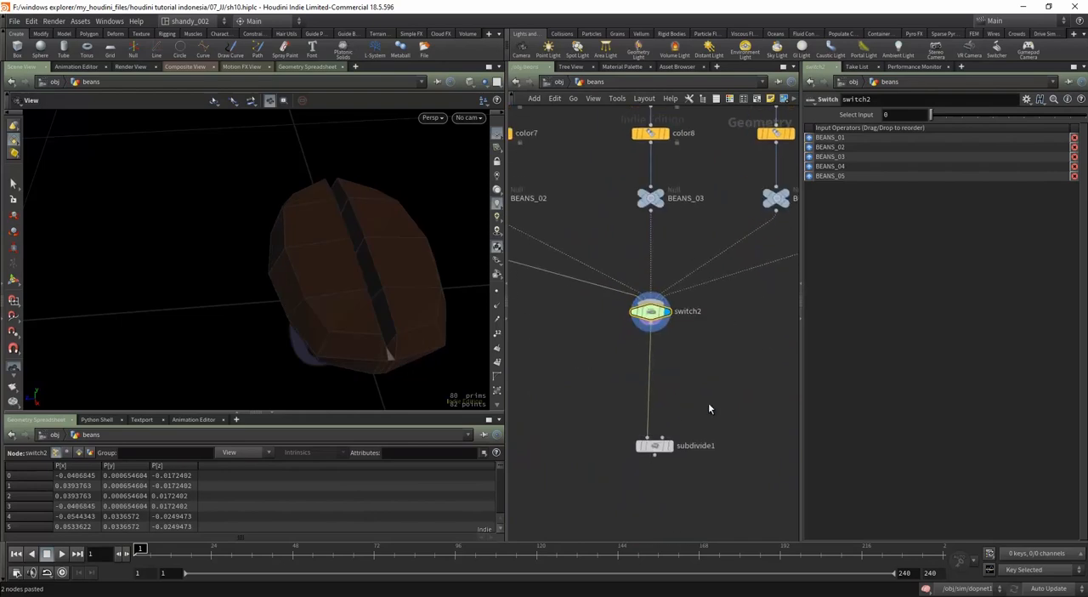
pyautogui.moveTo(708, 402); pyautogui.dragTo(637, 490)
pyautogui.click(666, 447)
# Step: Examine the subdivided bean's shape and crease color from several angles and from farther away
pyautogui.moveTo(376, 299); pyautogui.dragTo(330, 388, button='right')
pyautogui.moveTo(407, 324); pyautogui.dragTo(308, 338, button='middle')
pyautogui.moveTo(309, 337); pyautogui.dragTo(299, 356)
pyautogui.moveTo(335, 304); pyautogui.dragTo(377, 217, button='right')
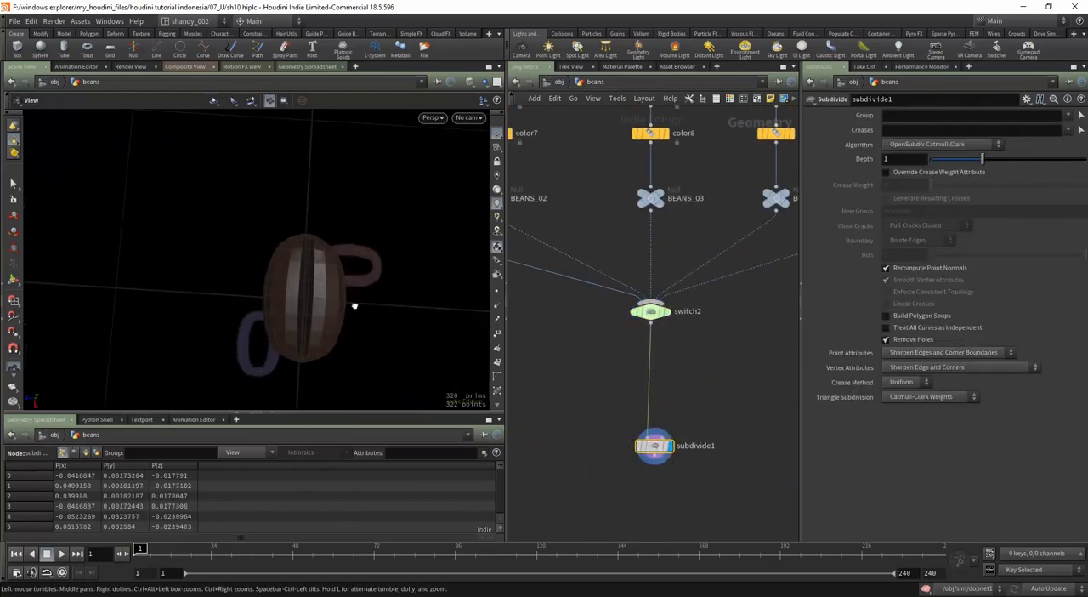
pyautogui.moveTo(354, 306); pyautogui.dragTo(365, 265)
pyautogui.moveTo(365, 264); pyautogui.dragTo(346, 331, button='right')
pyautogui.moveTo(346, 331); pyautogui.dragTo(282, 339)
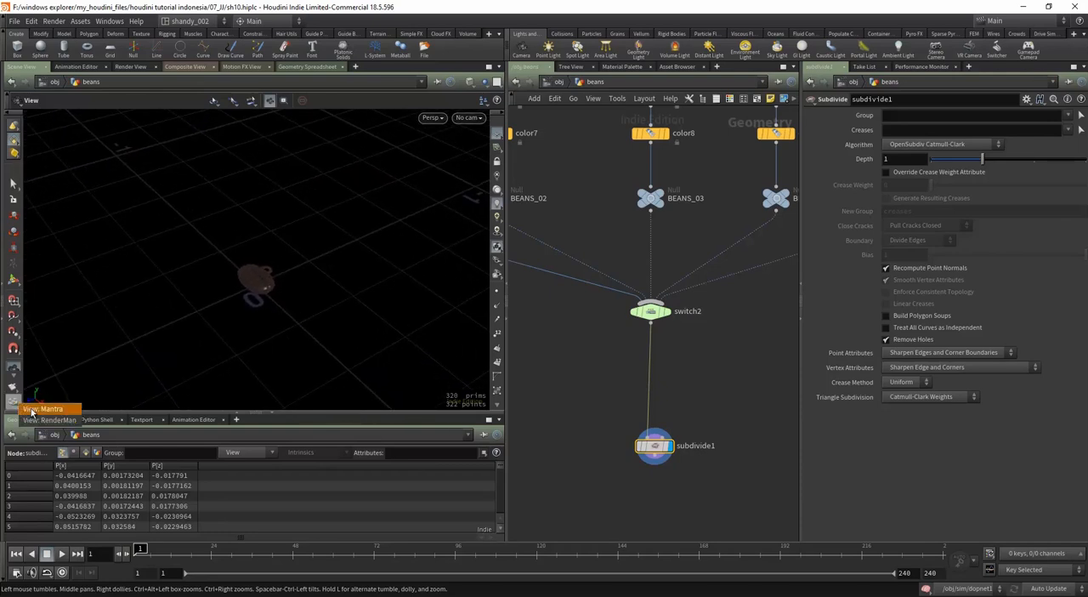
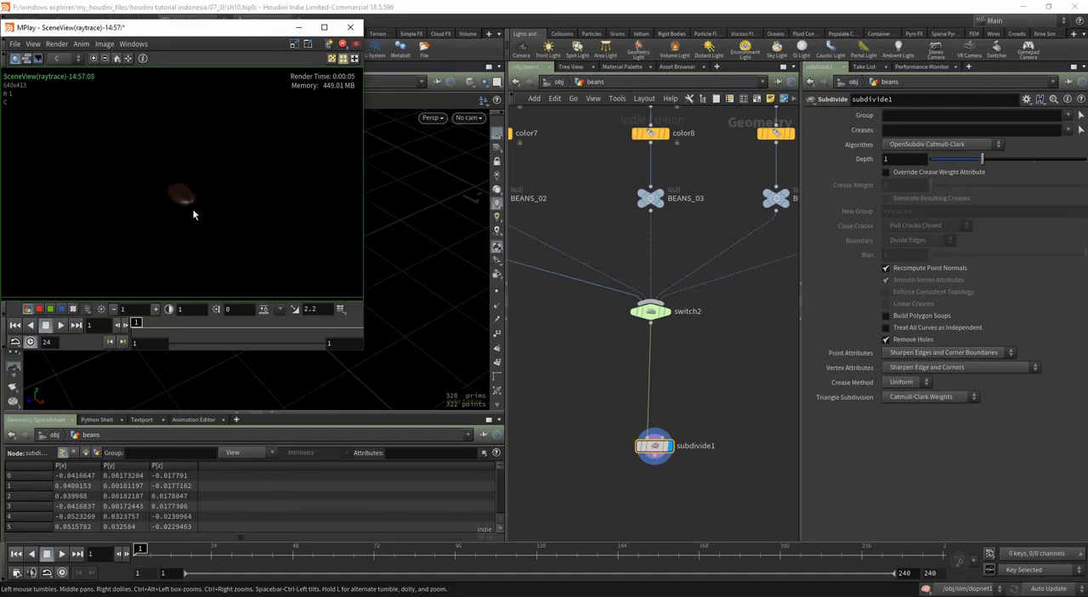
# Step: Leave the single-bean render preview, return to the object level and save the scene
pyautogui.scroll(3, 194, 208)
pyautogui.click(296, 27)
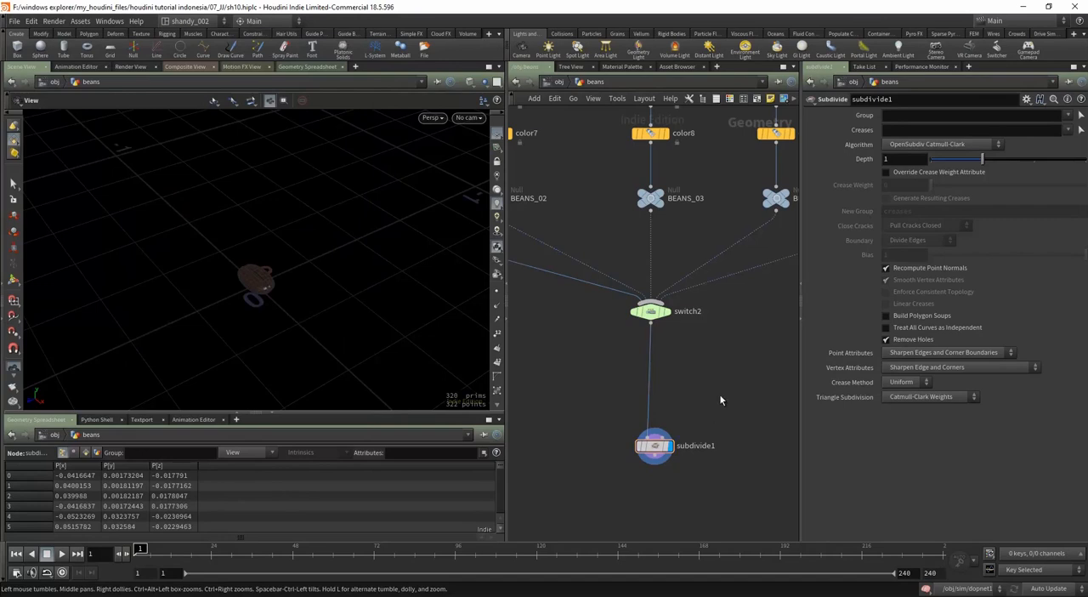
pyautogui.press('u')
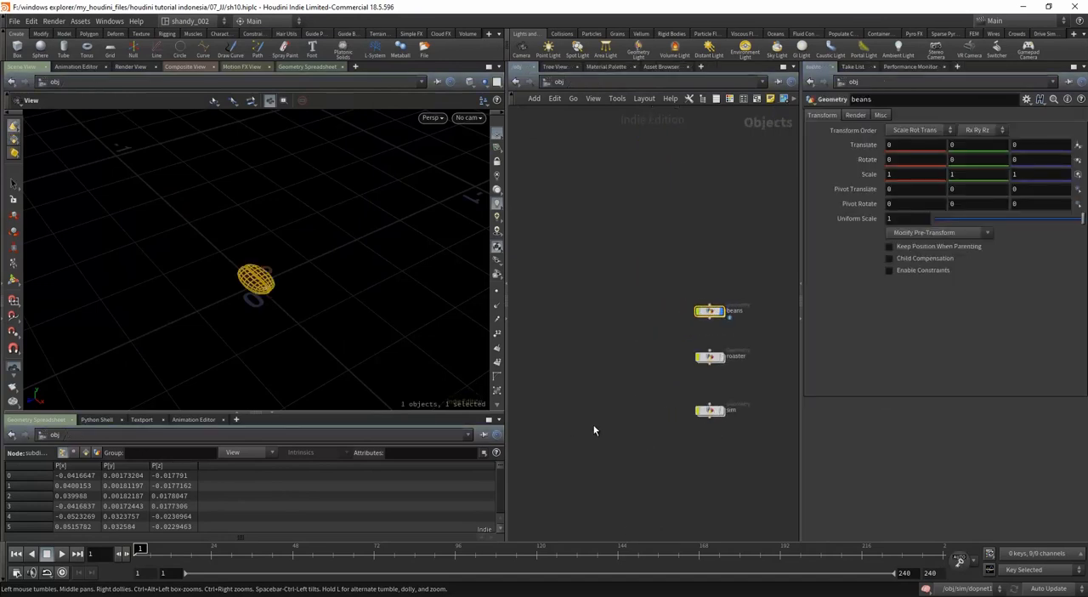
pyautogui.hotkey('ctrl', 's')
# Step: Hide the beans object and display the sim object instead
pyautogui.moveTo(644, 454); pyautogui.dragTo(601, 402, button='middle')
pyautogui.scroll(3, 707, 350)
pyautogui.moveTo(710, 295); pyautogui.dragTo(708, 392, button='middle')
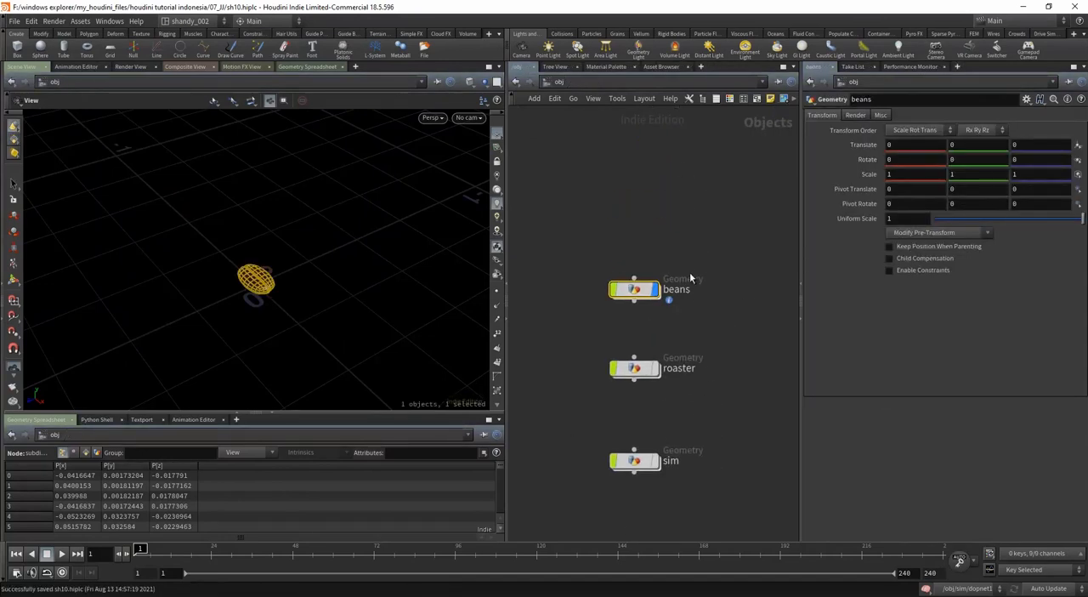
pyautogui.click(656, 292)
pyautogui.moveTo(706, 432); pyautogui.dragTo(645, 479)
pyautogui.click(655, 461)
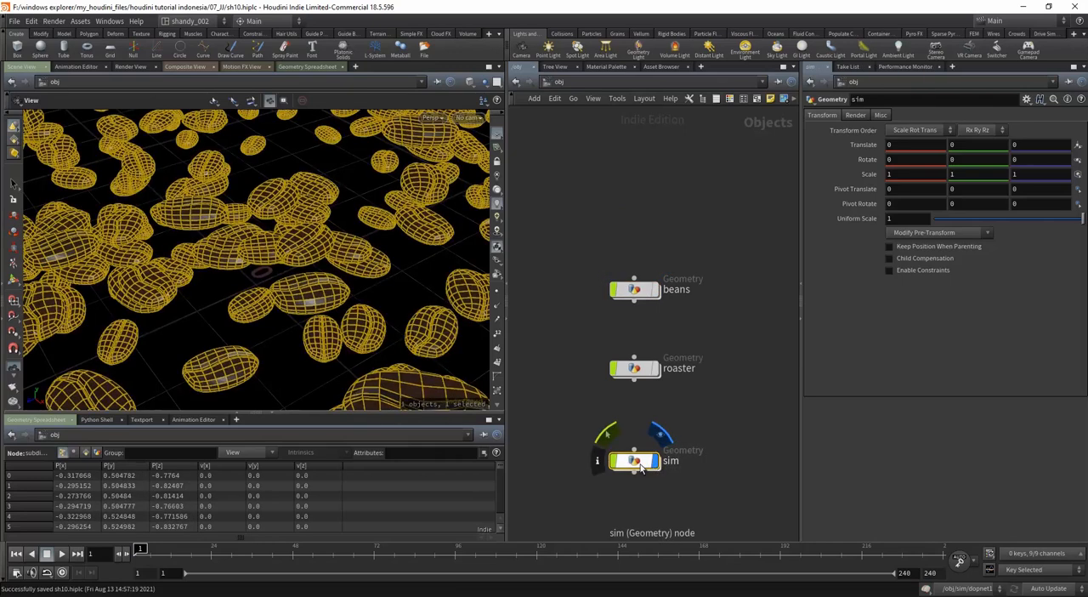
# Step: Enter the sim object and play the bean simulation up to frame 13, framing the whole pile
pyautogui.press('i')
pyautogui.moveTo(357, 275); pyautogui.dragTo(311, 311, button='right')
pyautogui.moveTo(311, 311); pyautogui.dragTo(319, 336)
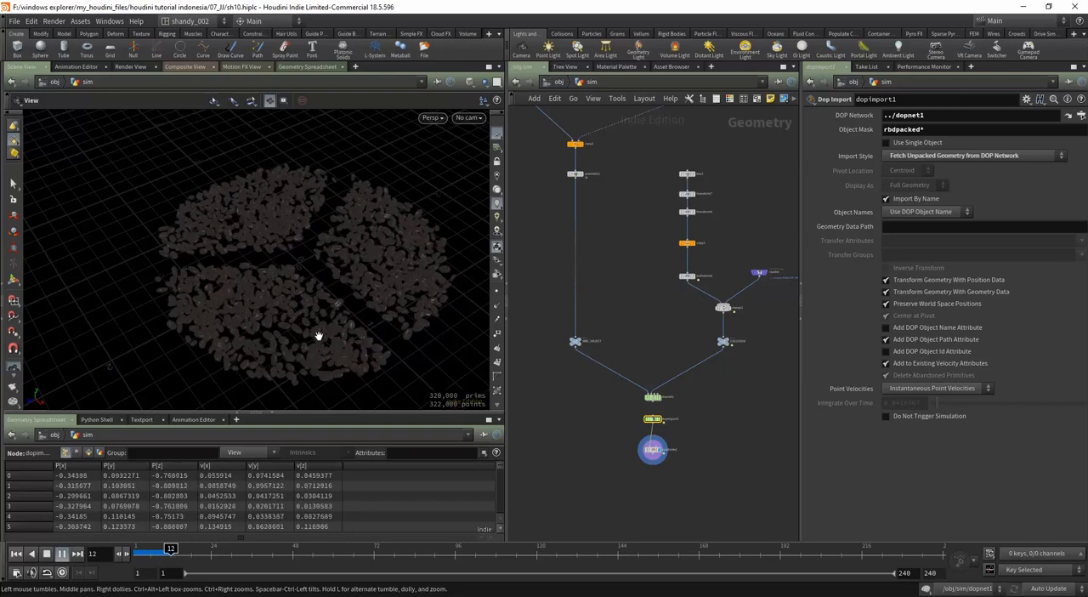
pyautogui.moveTo(333, 323); pyautogui.dragTo(292, 316, button='middle')
pyautogui.scroll(2, 292, 316)
pyautogui.moveTo(292, 316); pyautogui.dragTo(305, 275)
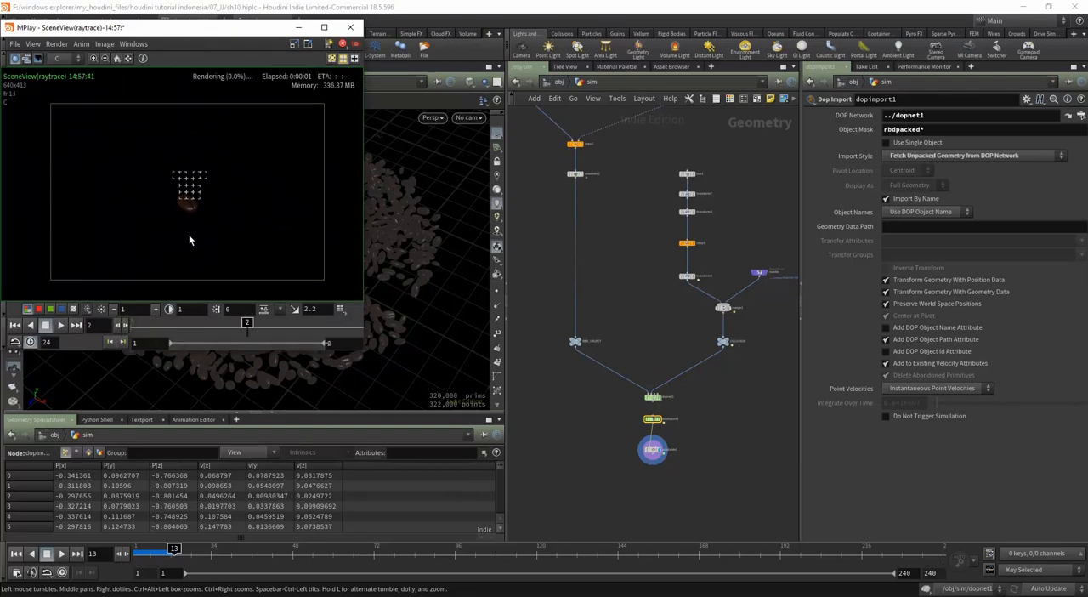
# Step: Examine the rendered bean pile close up for its body and crease colors
pyautogui.scroll(4, 204, 238)
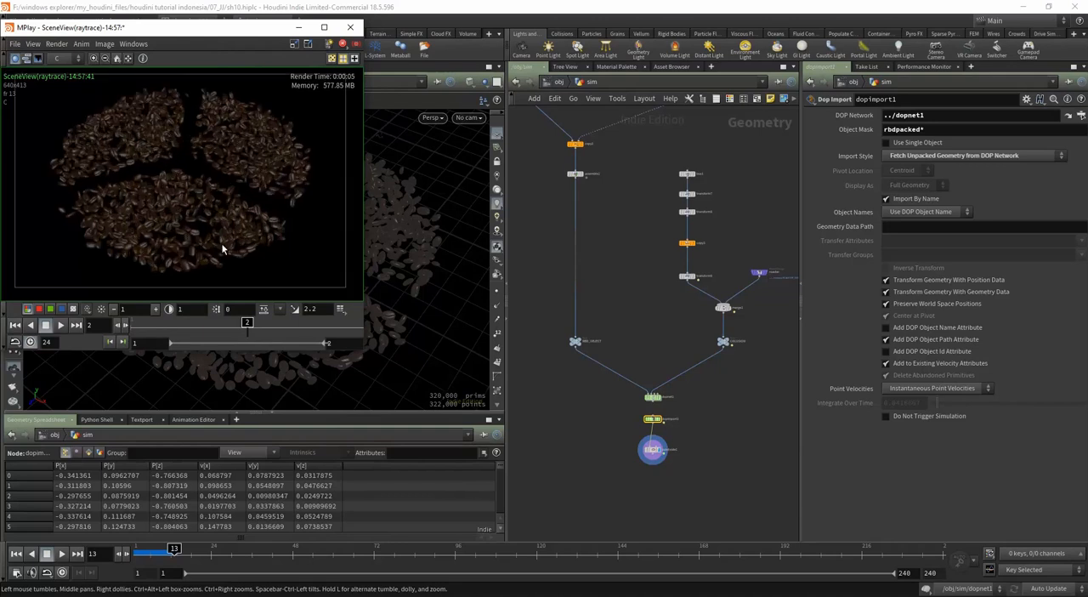
pyautogui.scroll(2, 256, 230)
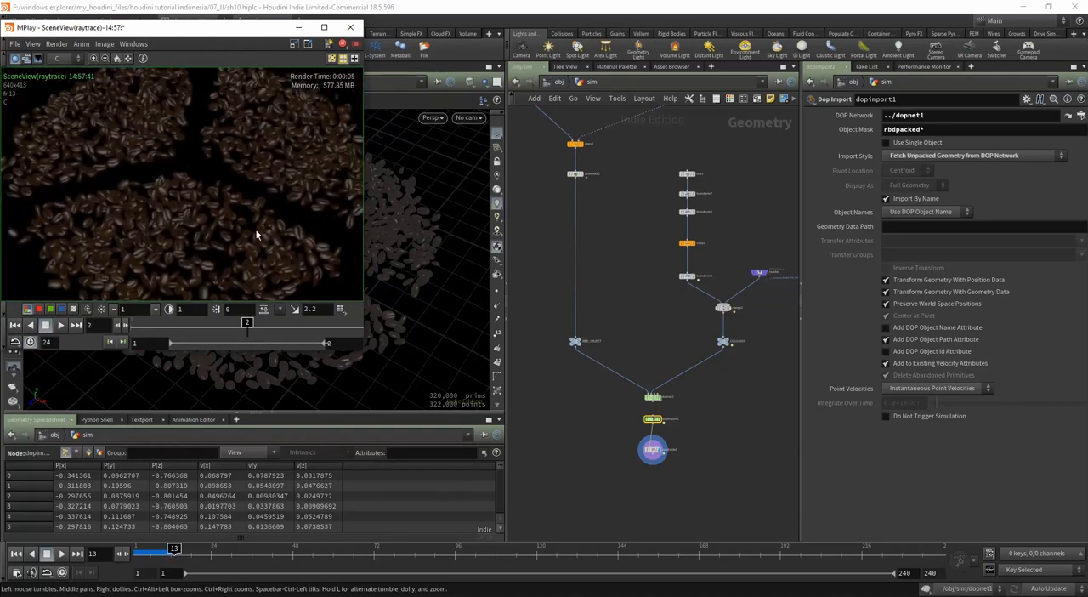
pyautogui.scroll(1, 281, 228)
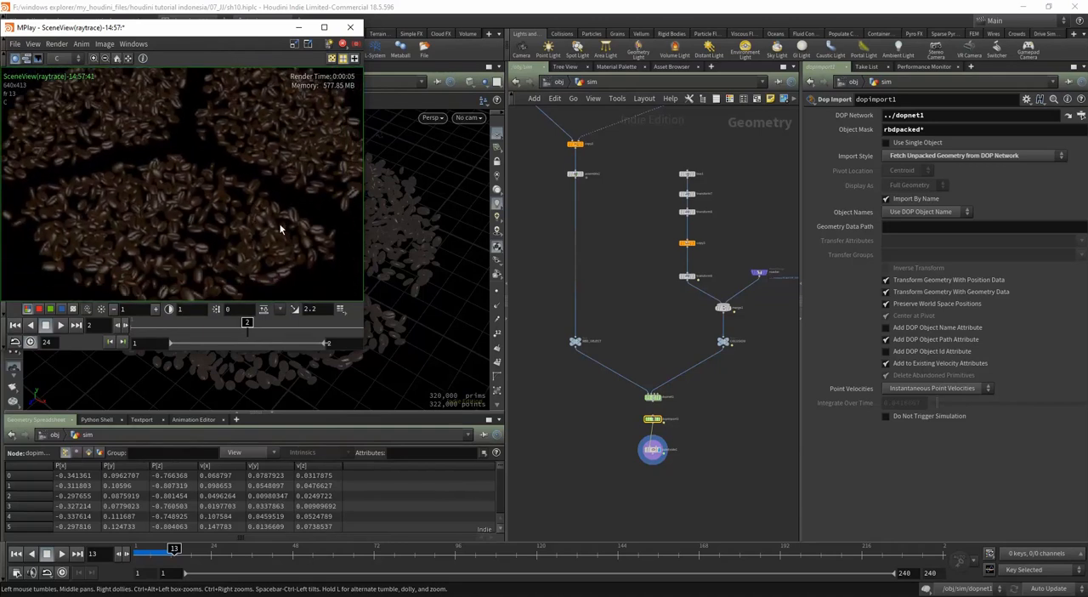
pyautogui.click(299, 28)
# Step: Add a point light at the object level and place its node below the sim object
pyautogui.click(558, 82)
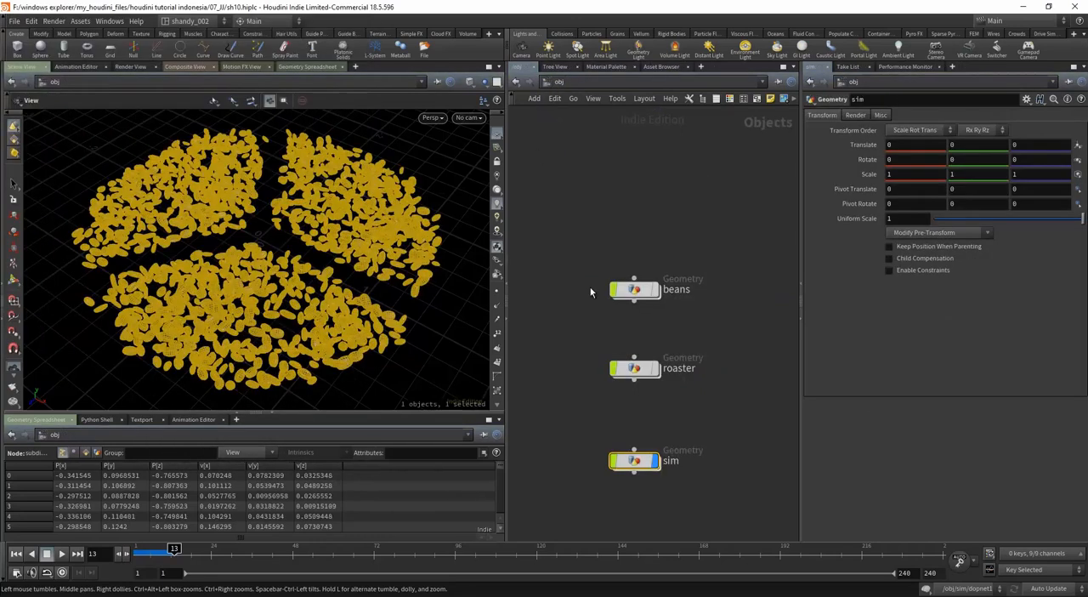
pyautogui.moveTo(292, 309); pyautogui.dragTo(308, 350)
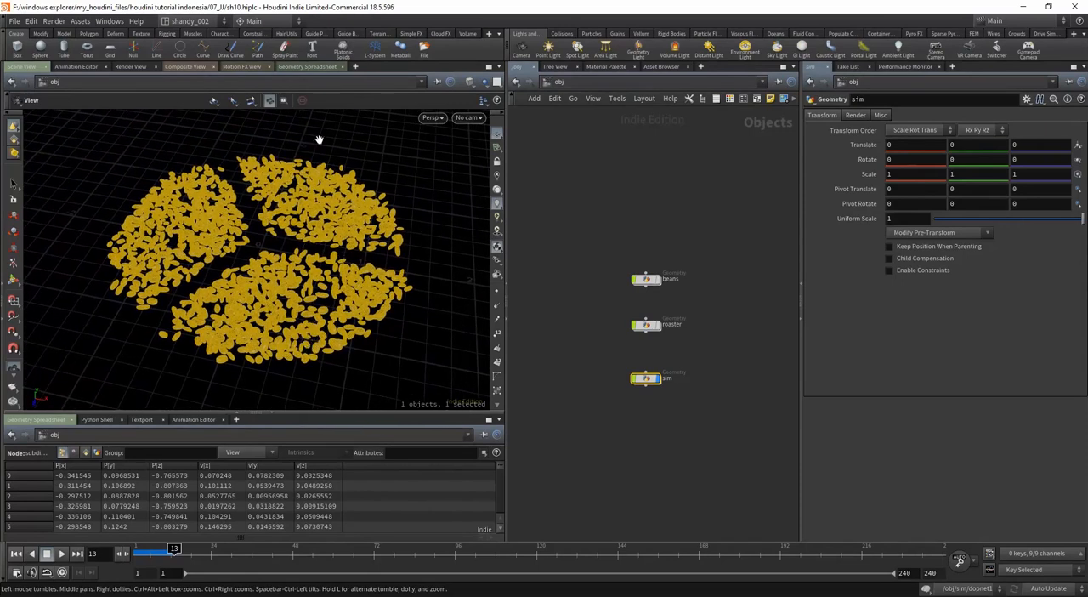
pyautogui.moveTo(310, 222); pyautogui.dragTo(315, 246)
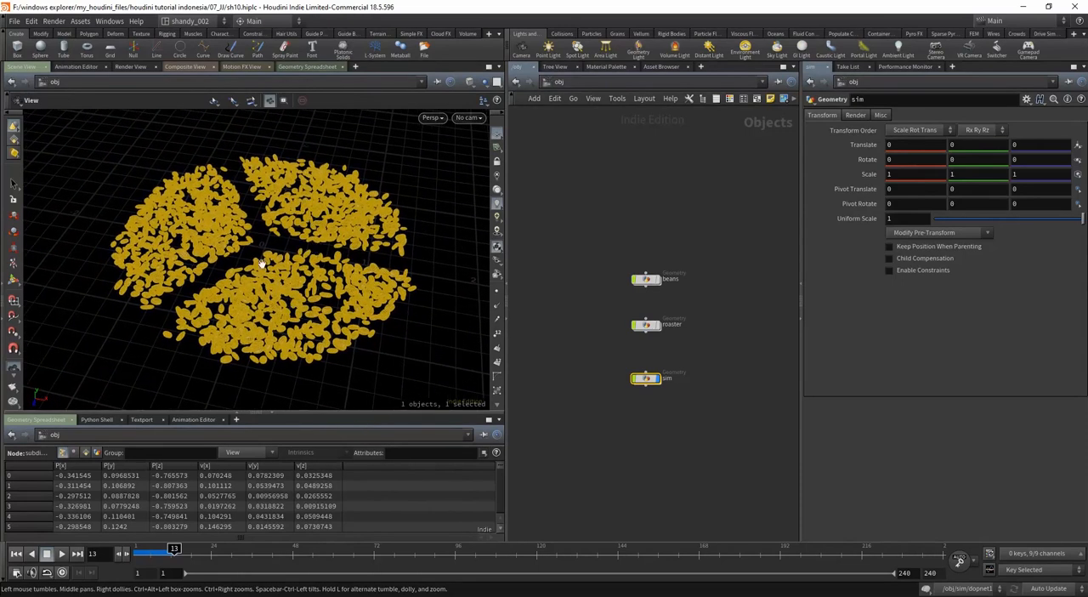
pyautogui.click(551, 53)
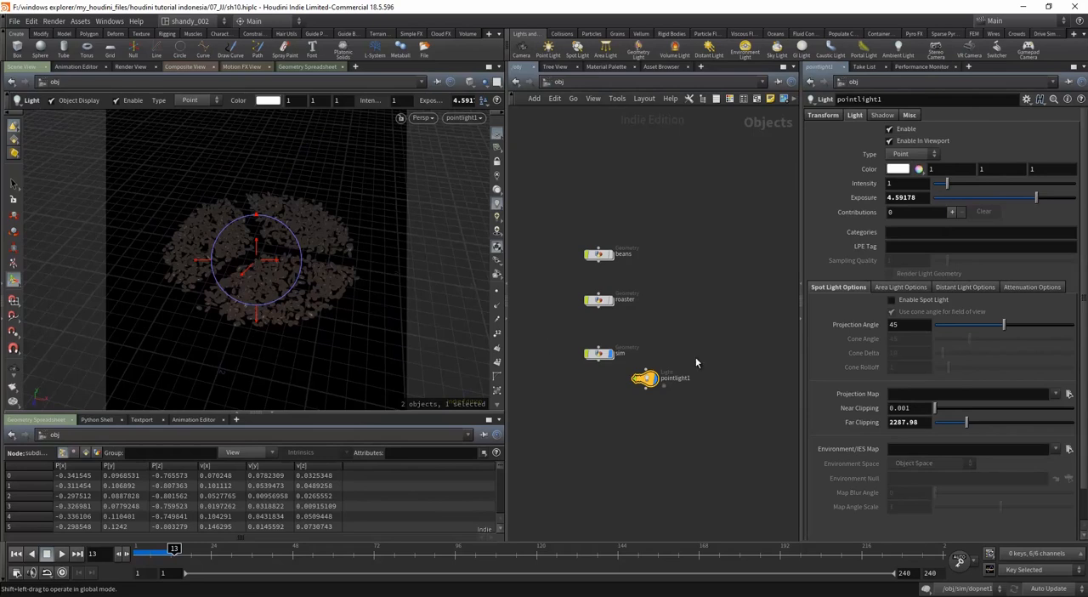
pyautogui.press('Escape')
pyautogui.moveTo(650, 379); pyautogui.dragTo(605, 442)
# Step: Render the bean pile from a new angle and examine how the point light affects the beans
pyautogui.moveTo(360, 302); pyautogui.dragTo(287, 293)
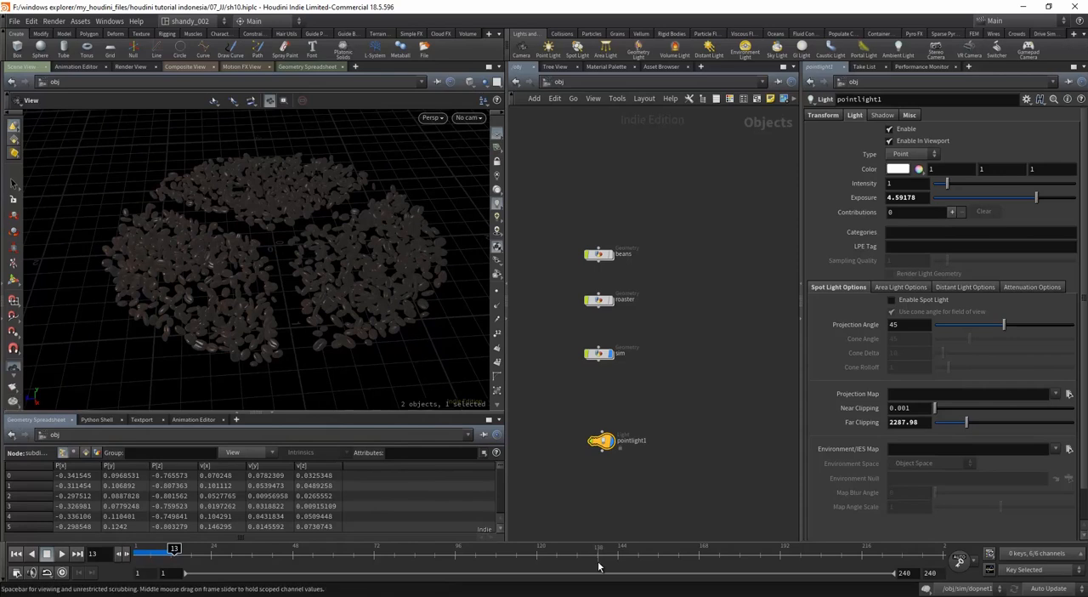
pyautogui.click(347, 593)
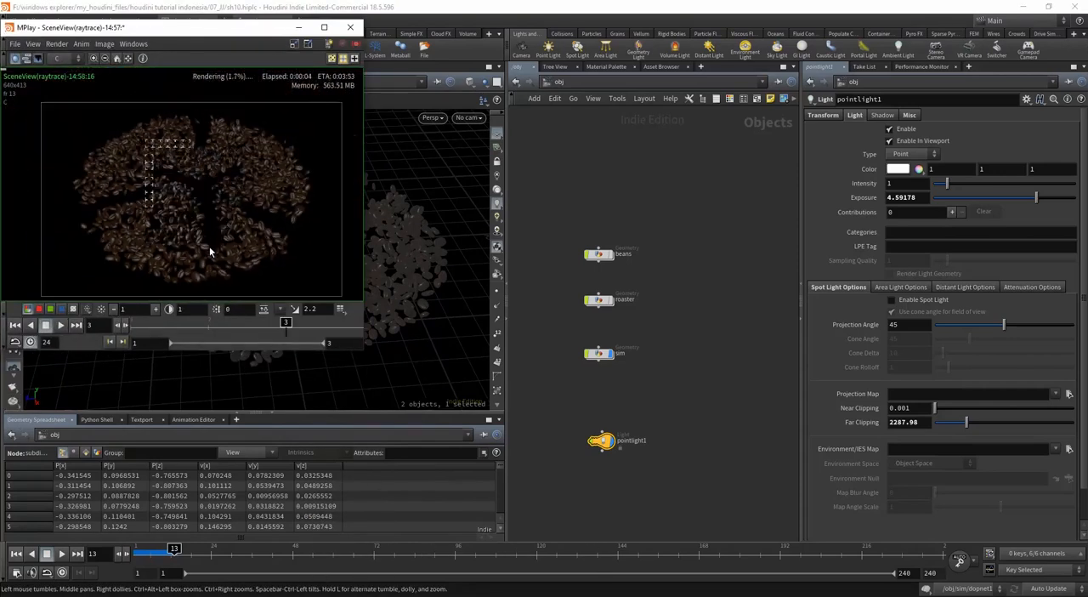
pyautogui.scroll(1, 264, 232)
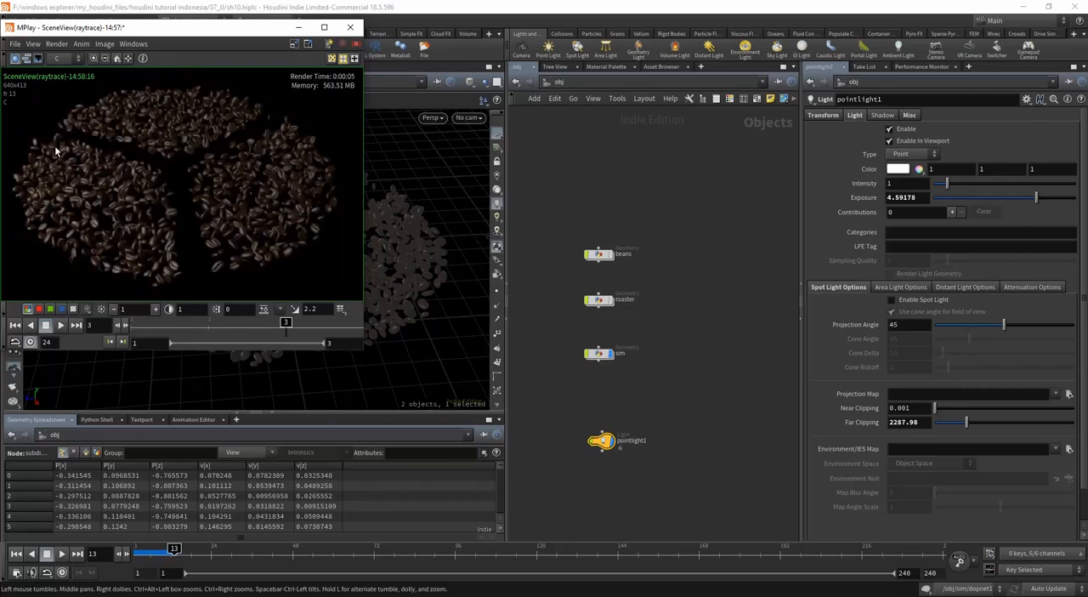
pyautogui.scroll(2, 265, 255)
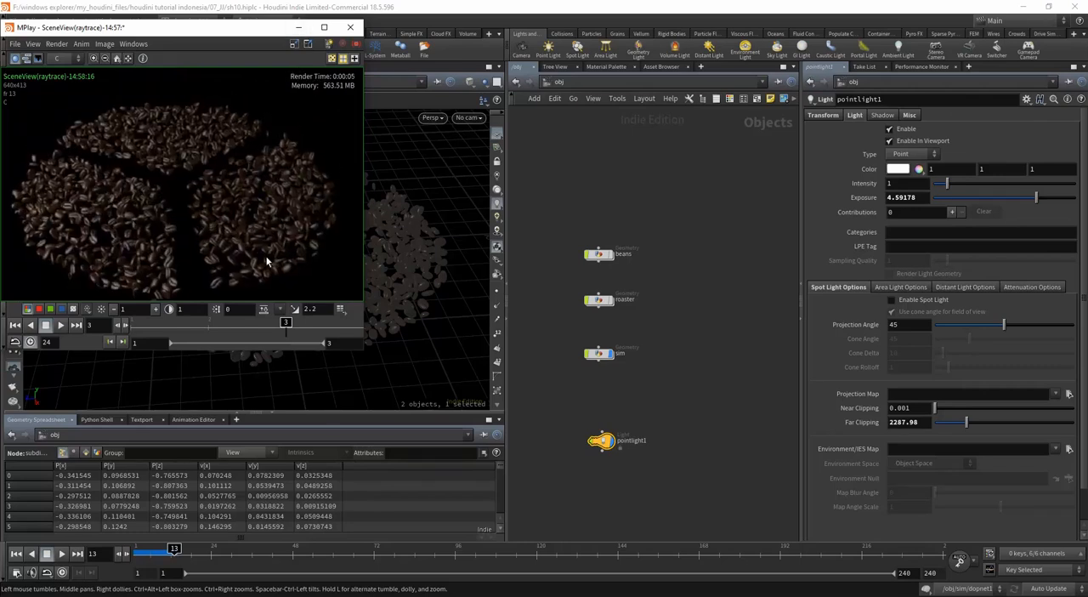
pyautogui.click(298, 27)
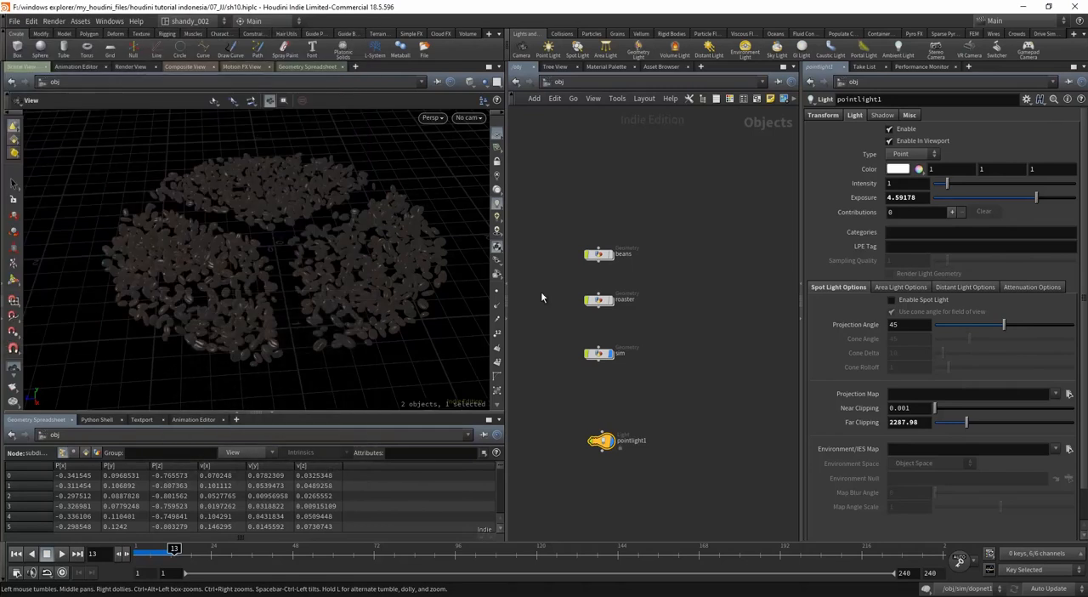
# Step: Create a Toon Color Shader in the mat network and set its Use Cd value to 1
pyautogui.moveTo(590, 453); pyautogui.dragTo(588, 460)
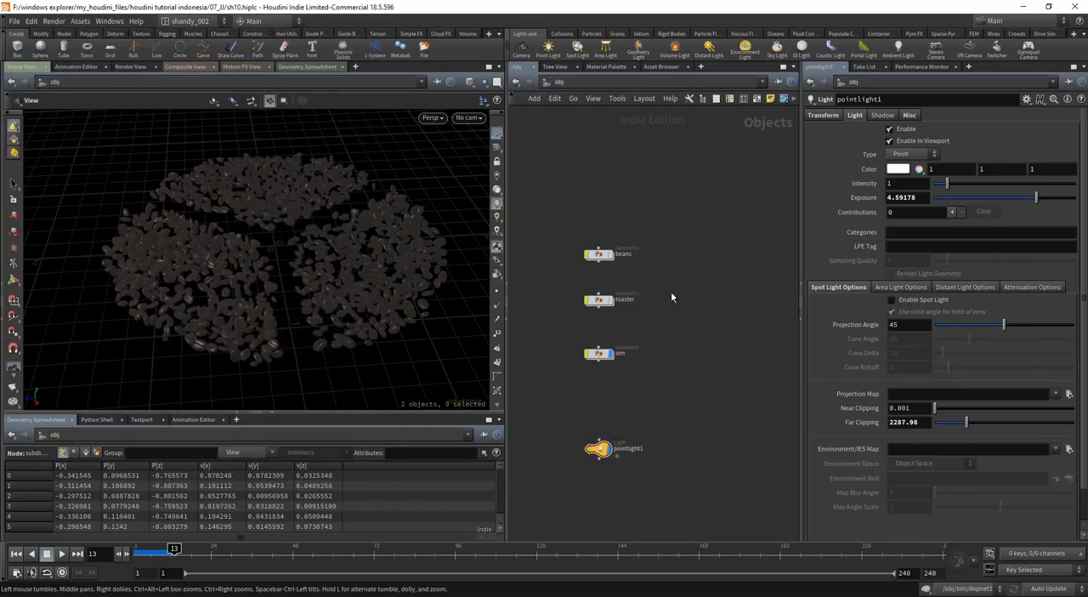
pyautogui.click(558, 81)
pyautogui.click(581, 119)
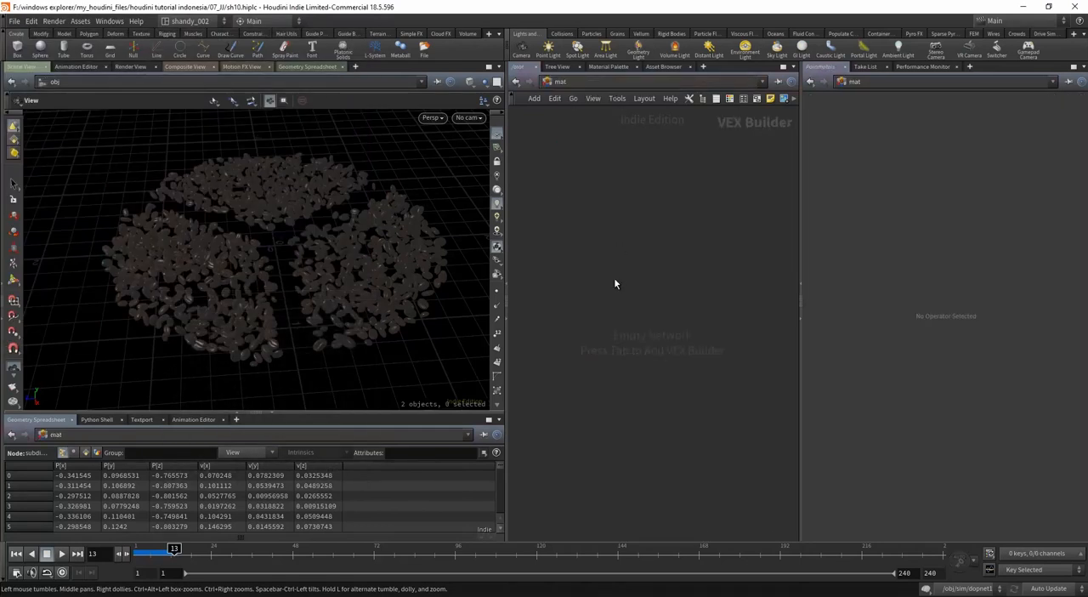
pyautogui.press('Tab')
pyautogui.write('toon')
pyautogui.press('Return')
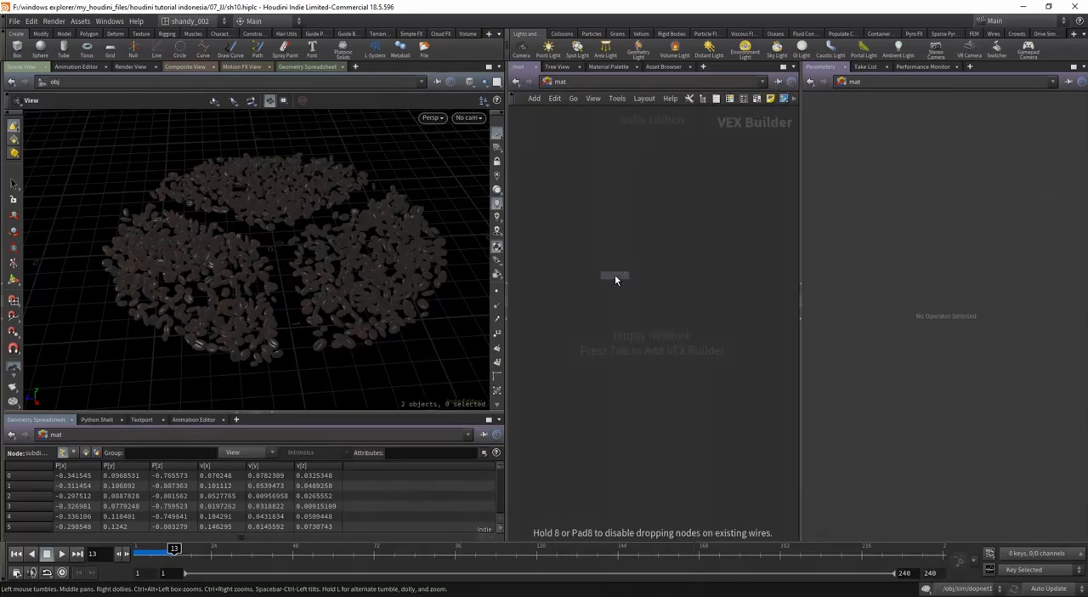
pyautogui.click(615, 274)
pyautogui.moveTo(617, 279); pyautogui.dragTo(652, 283)
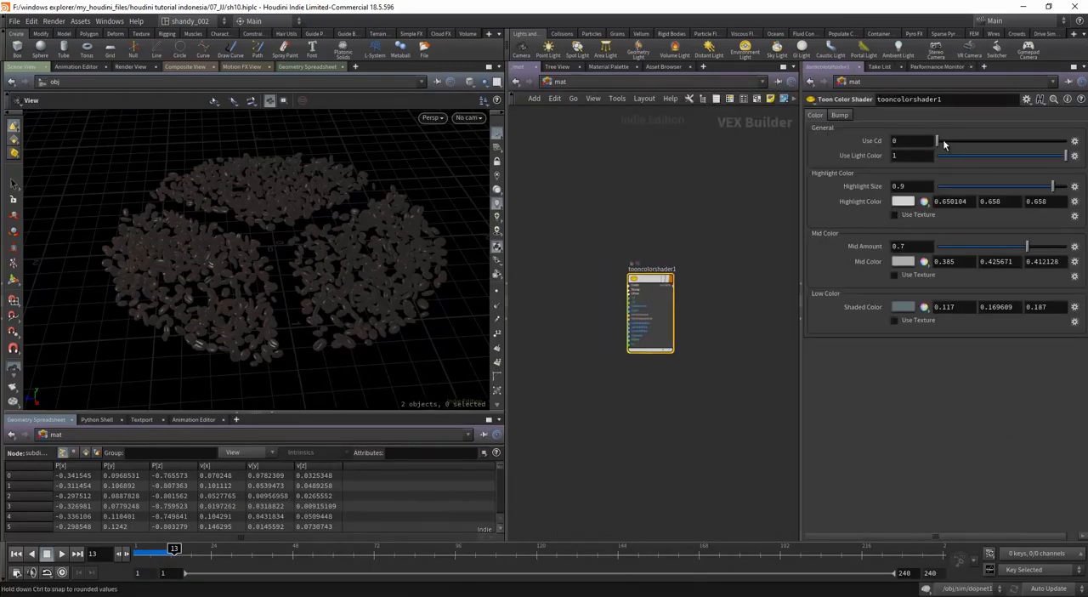
pyautogui.moveTo(1011, 150); pyautogui.dragTo(1073, 149)
# Step: Return to the object level and open the render parameters of the sim object
pyautogui.click(557, 82)
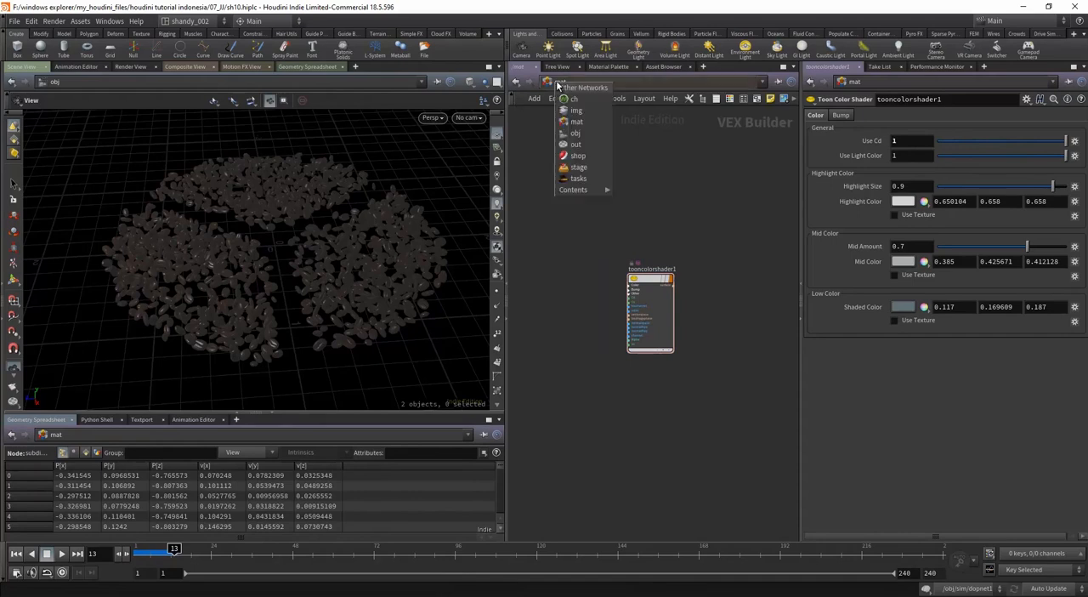
pyautogui.click(576, 133)
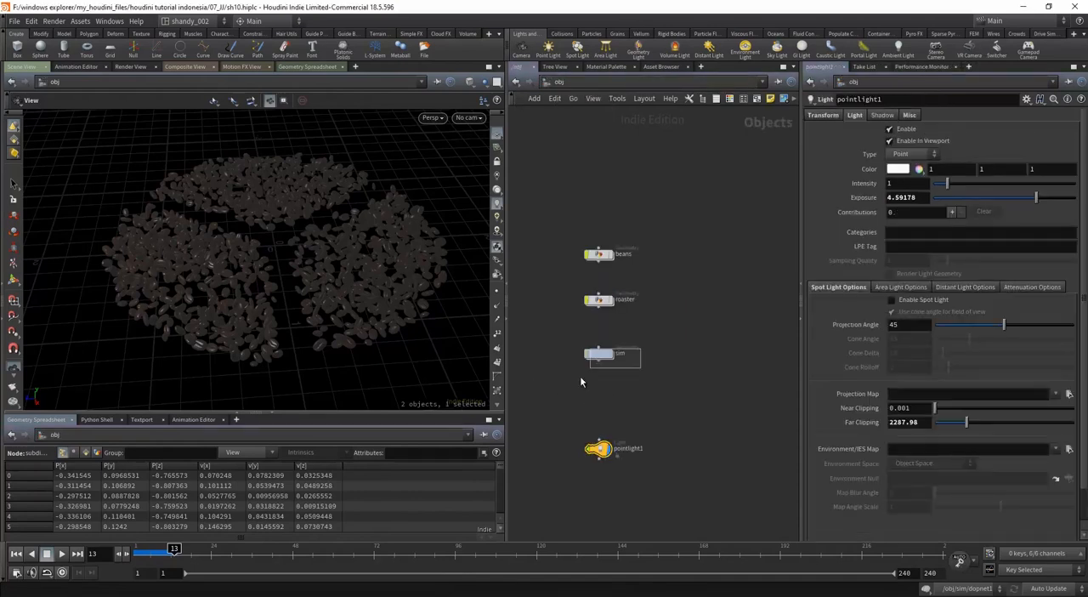
pyautogui.moveTo(581, 381); pyautogui.dragTo(582, 381)
pyautogui.click(859, 117)
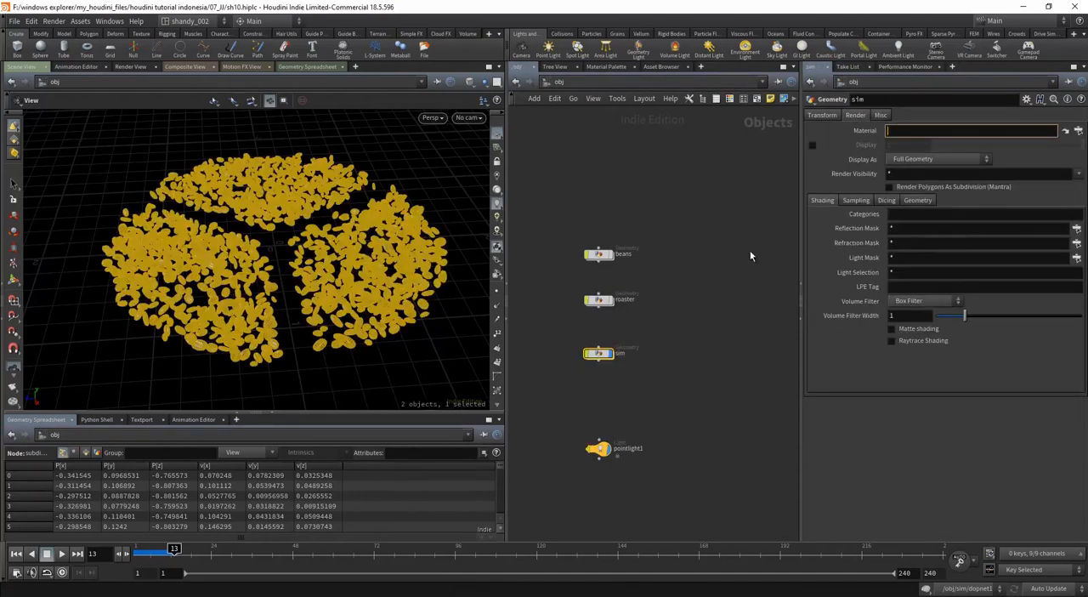
# Step: Inside the sim object, insert a Material node between dopimport1 and subdivide1
pyautogui.doubleClick(597, 355)
pyautogui.click(656, 448)
pyautogui.scroll(3, 683, 451)
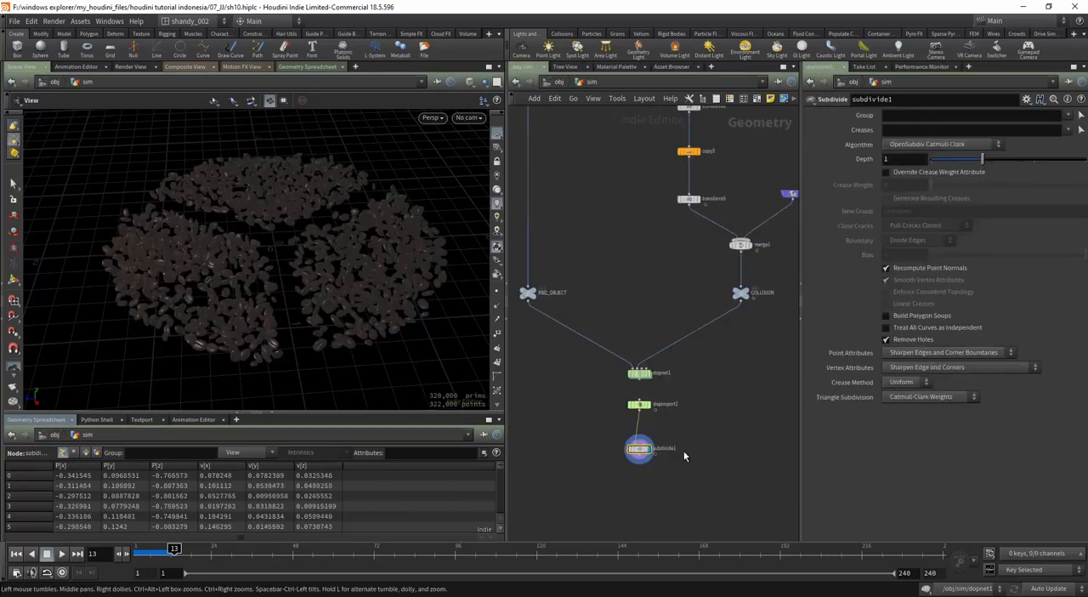
pyautogui.moveTo(629, 449); pyautogui.dragTo(628, 481)
pyautogui.press('Tab')
pyautogui.write('mater')
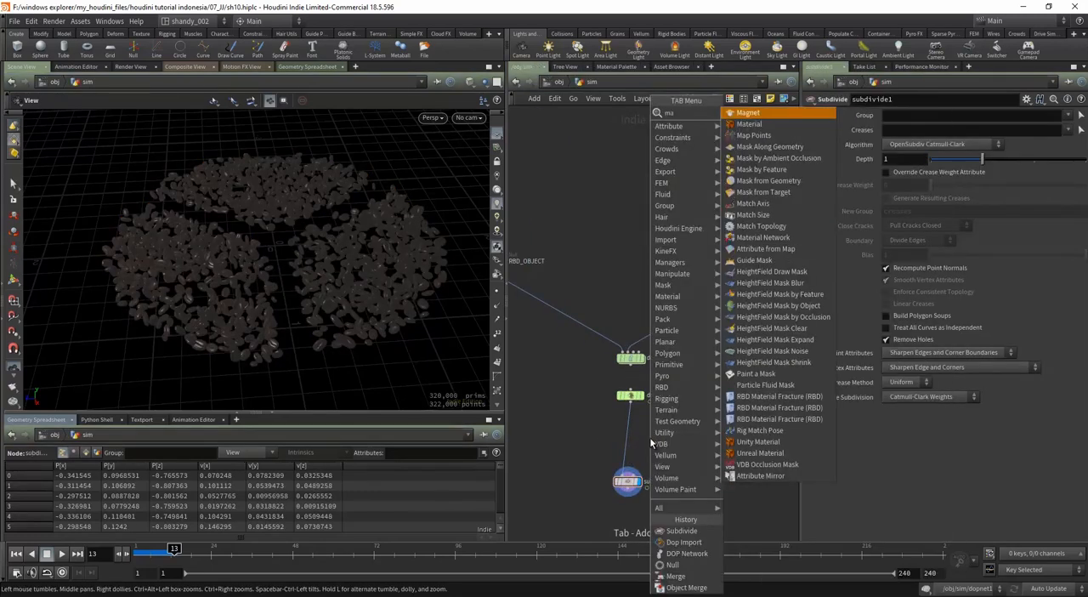
pyautogui.press('Return')
pyautogui.click(629, 427)
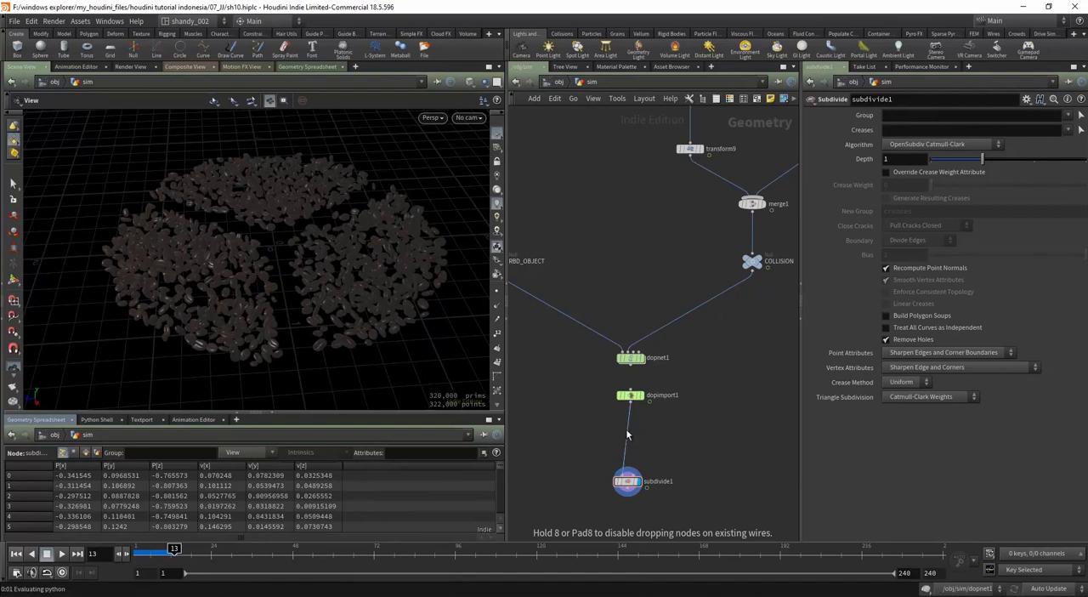
pyautogui.moveTo(630, 429); pyautogui.dragTo(633, 436)
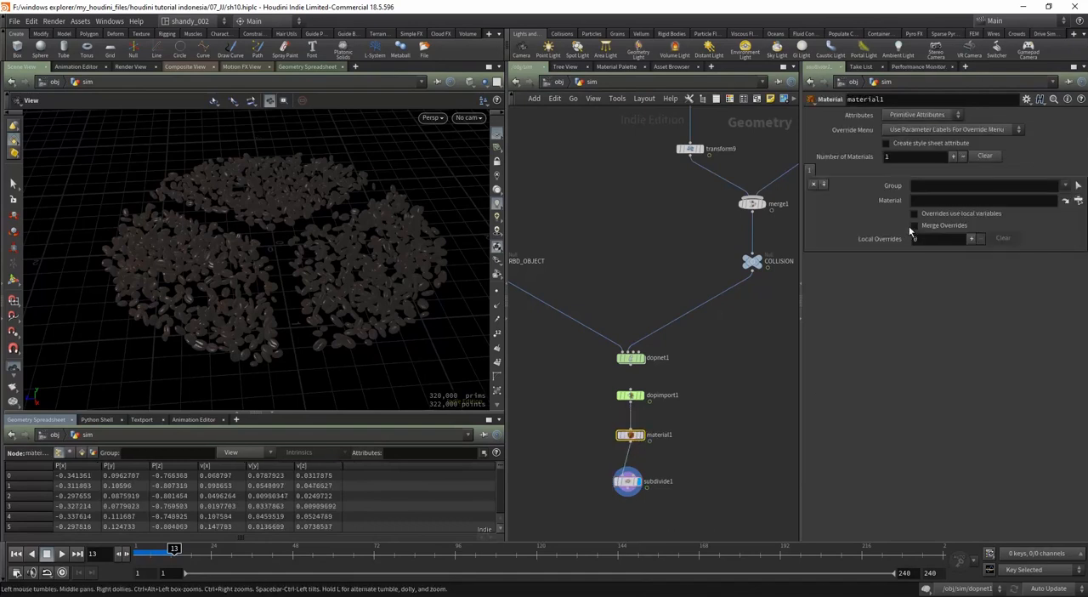
# Step: Assign the material /mat/tooncolorshader1/ to the material1 node
pyautogui.click(926, 200)
pyautogui.write('/mat/tooncolorshader1/')
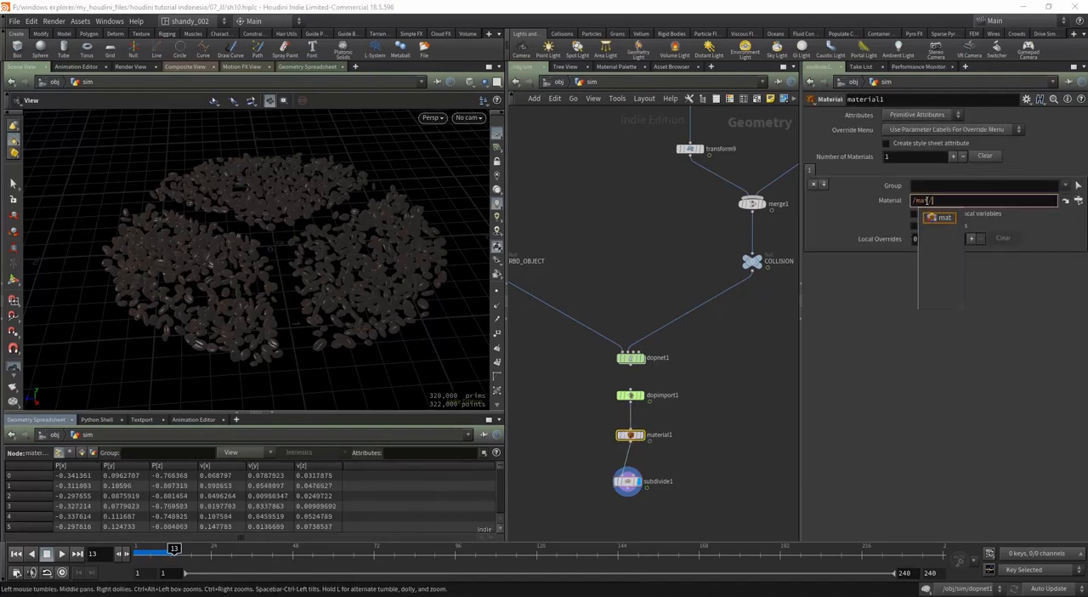
pyautogui.press('Down')
pyautogui.press('Return')
pyautogui.press('Return')
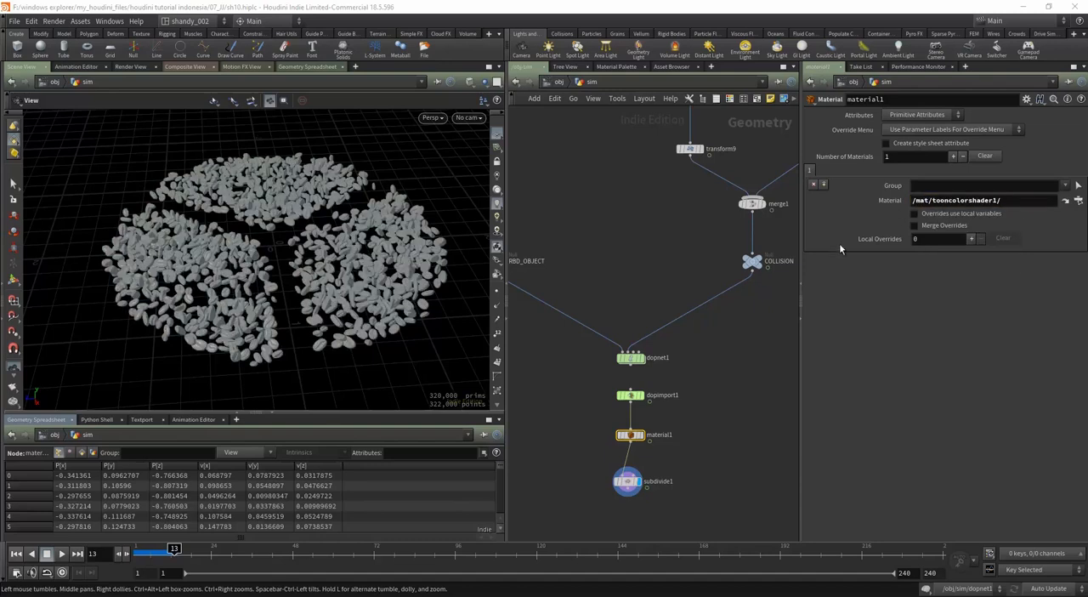
# Step: Color the material1 node dark orange, align it with subdivide1 below dopimport1, and return to the object level
pyautogui.press('c')
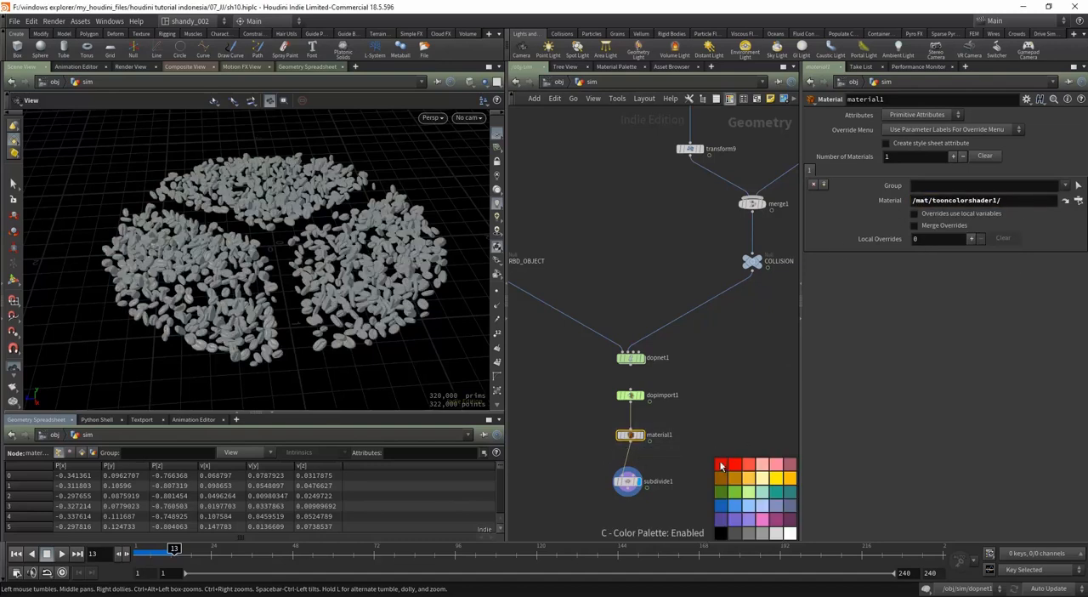
pyautogui.click(735, 479)
pyautogui.press('c')
pyautogui.moveTo(629, 481); pyautogui.dragTo(633, 493)
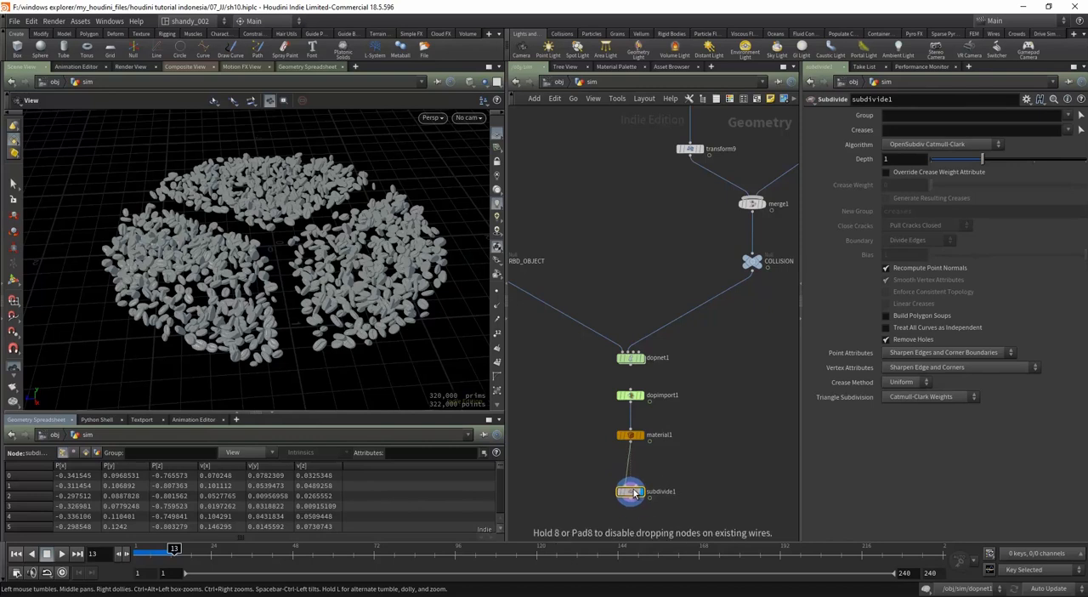
pyautogui.moveTo(630, 434); pyautogui.dragTo(630, 439)
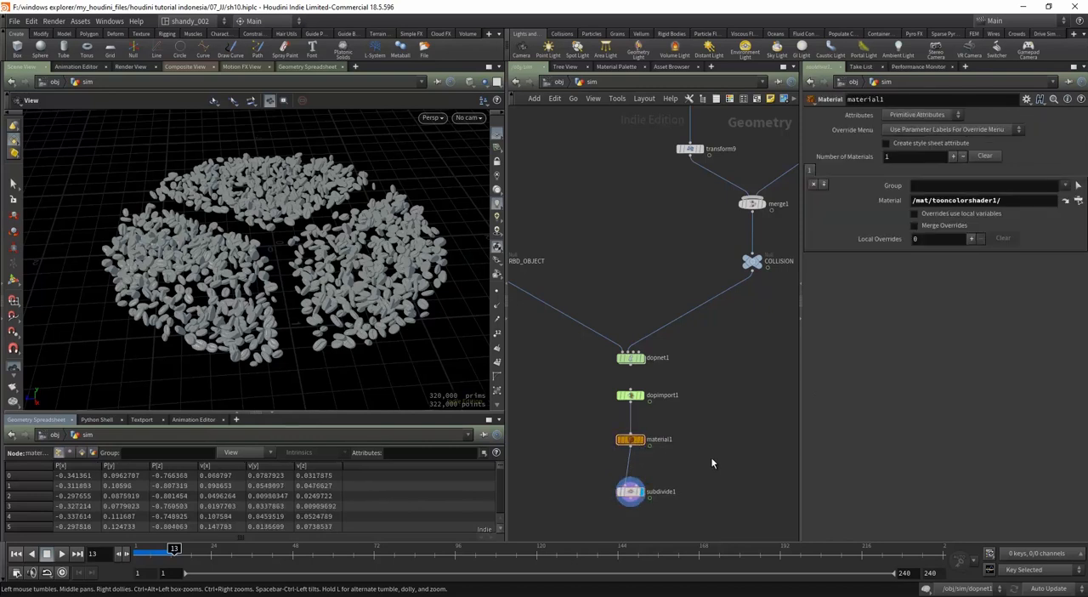
pyautogui.press('u')
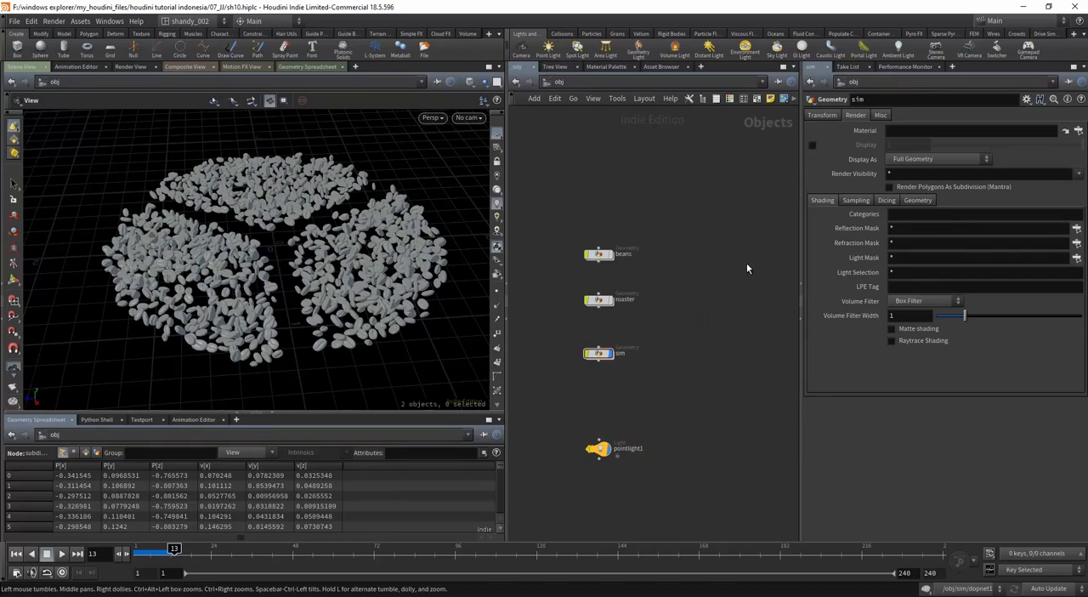
# Step: Render the current scene view to MPlay and examine the toon shading on the beans
pyautogui.click(15, 403)
pyautogui.click(42, 414)
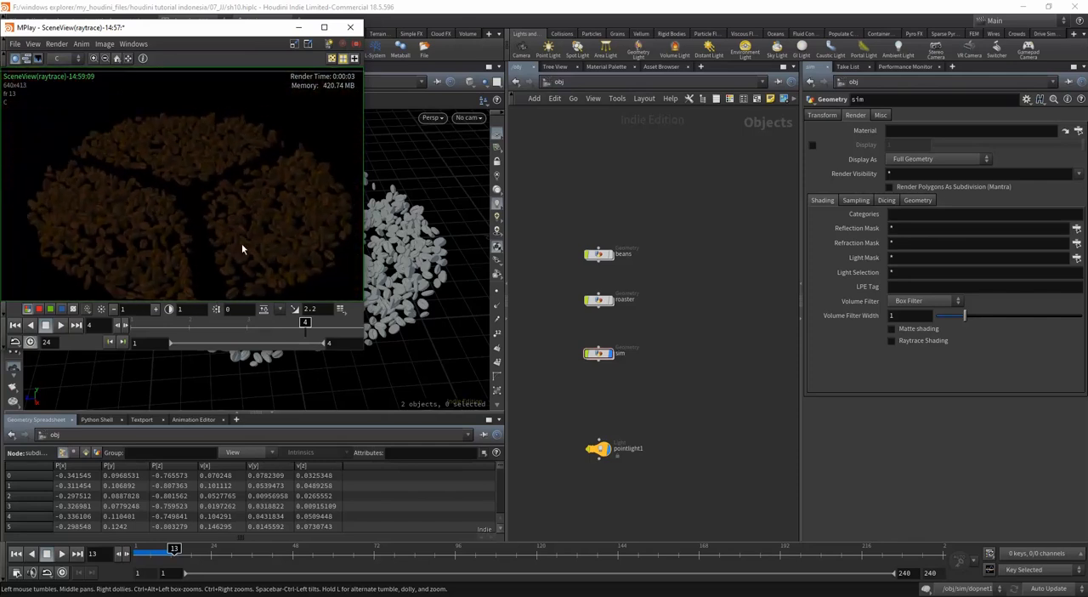
# Step: Switch the network editor to the mat network containing tooncolorshader1
pyautogui.click(559, 81)
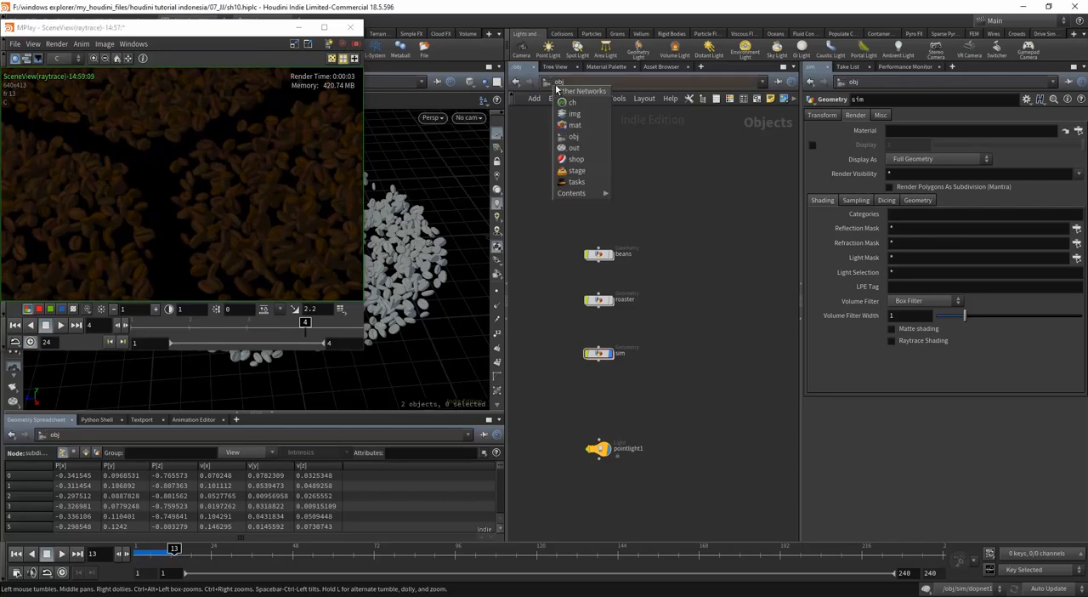
pyautogui.click(576, 159)
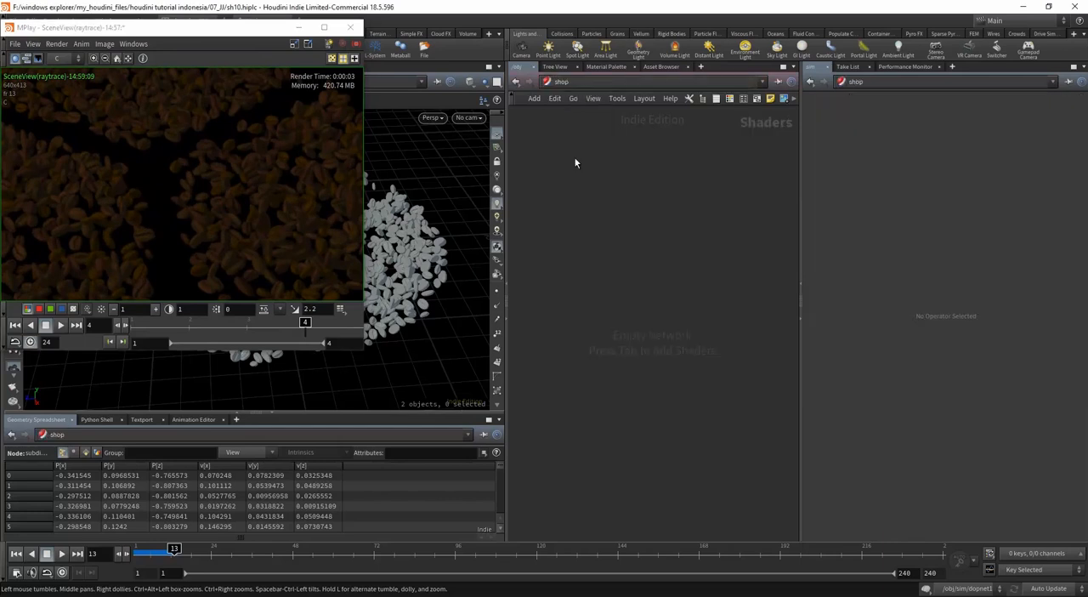
pyautogui.click(590, 80)
pyautogui.click(604, 107)
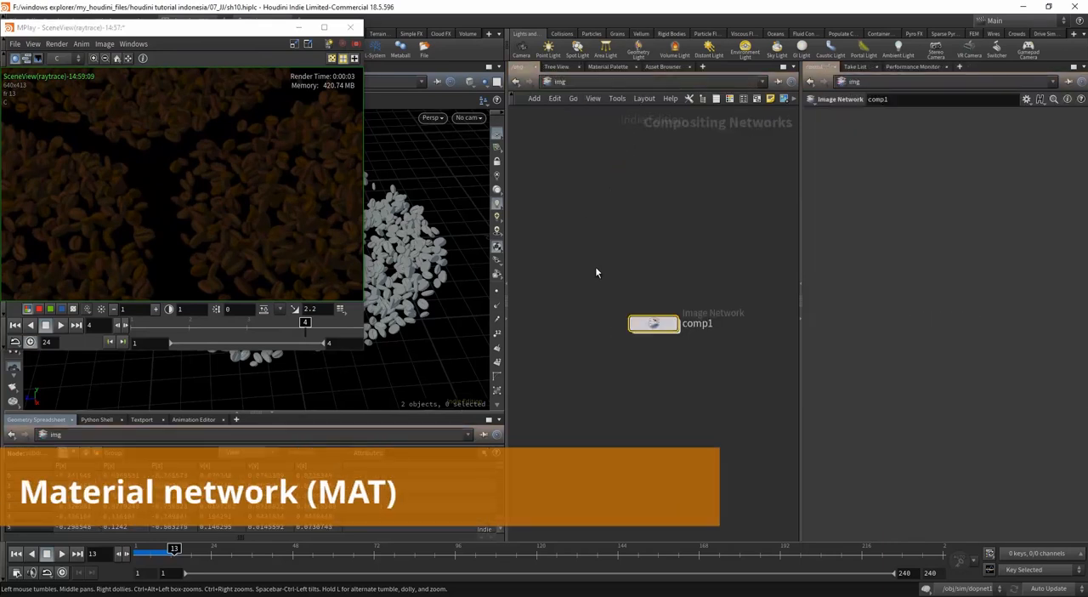
pyautogui.click(561, 81)
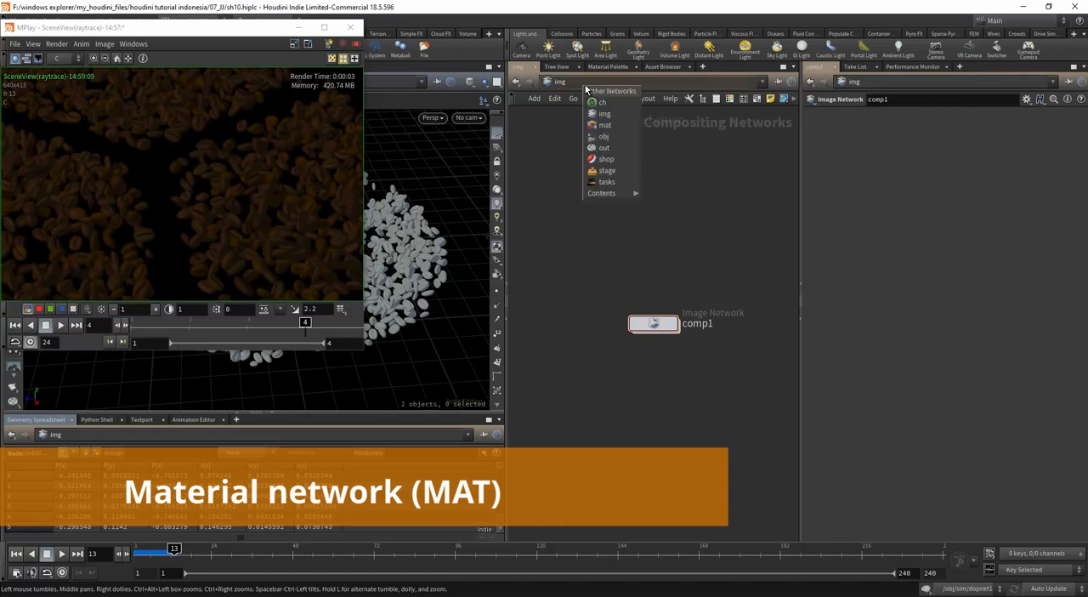
pyautogui.click(600, 125)
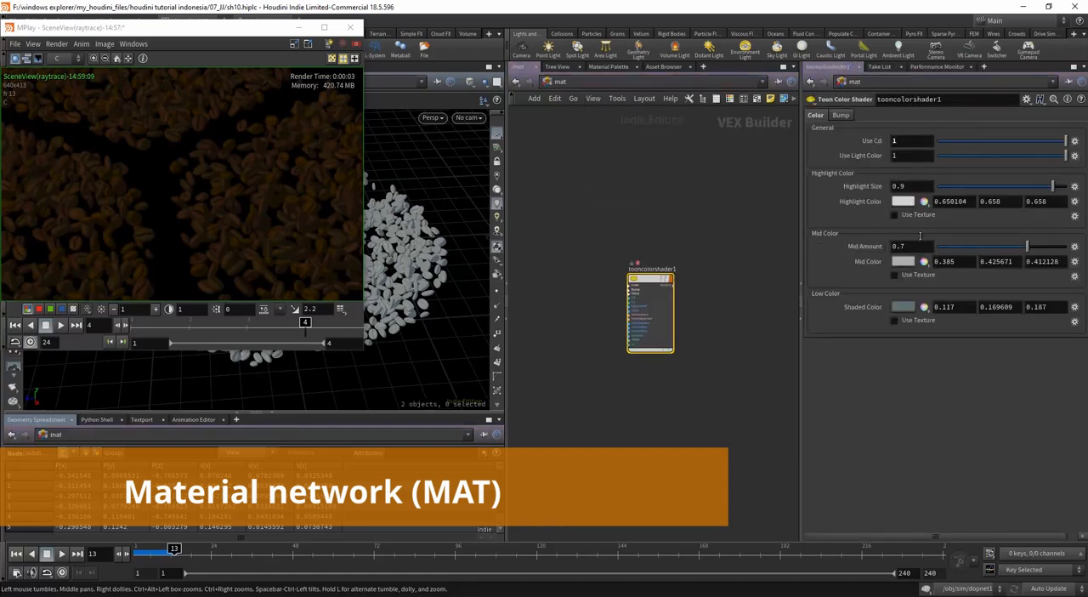
# Step: Set the Highlight Color of tooncolorshader1 to pure white (1, 1, 1)
pyautogui.click(906, 202)
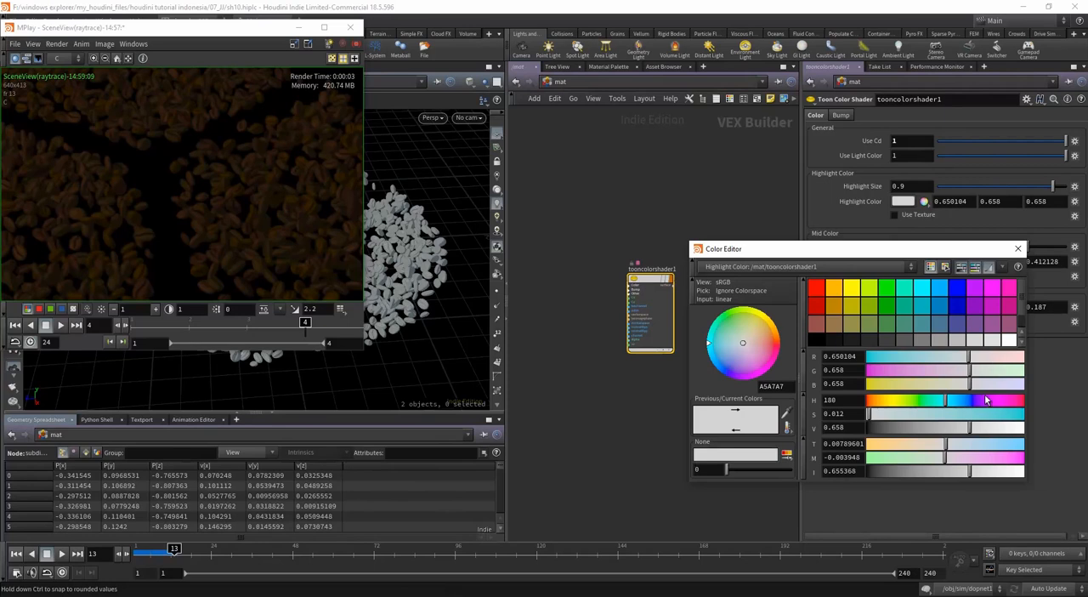
pyautogui.moveTo(871, 415); pyautogui.dragTo(867, 415)
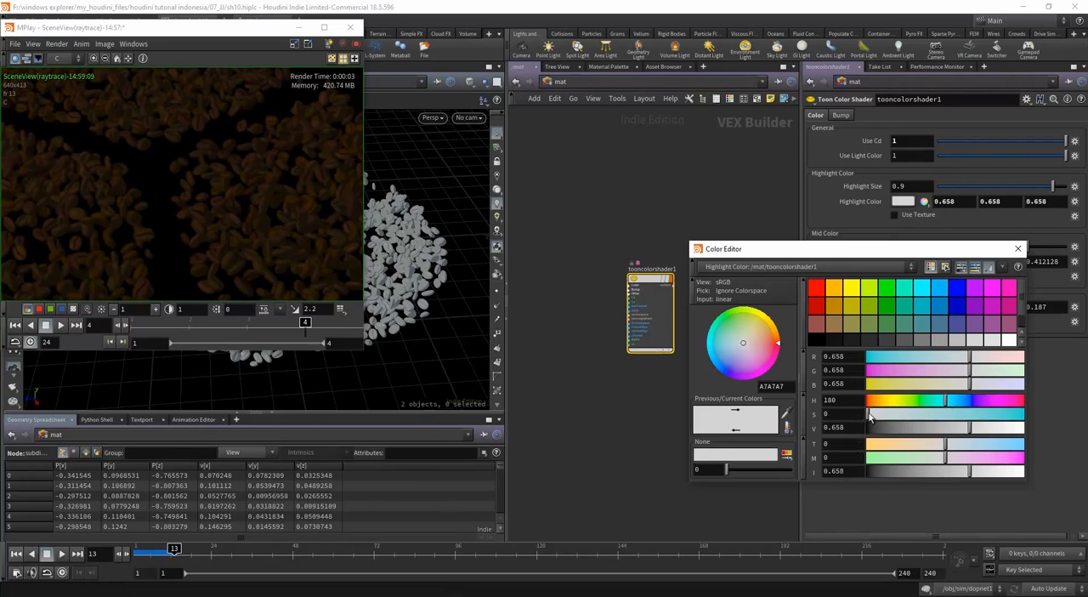
pyautogui.moveTo(969, 427); pyautogui.dragTo(1030, 425)
pyautogui.click(1017, 249)
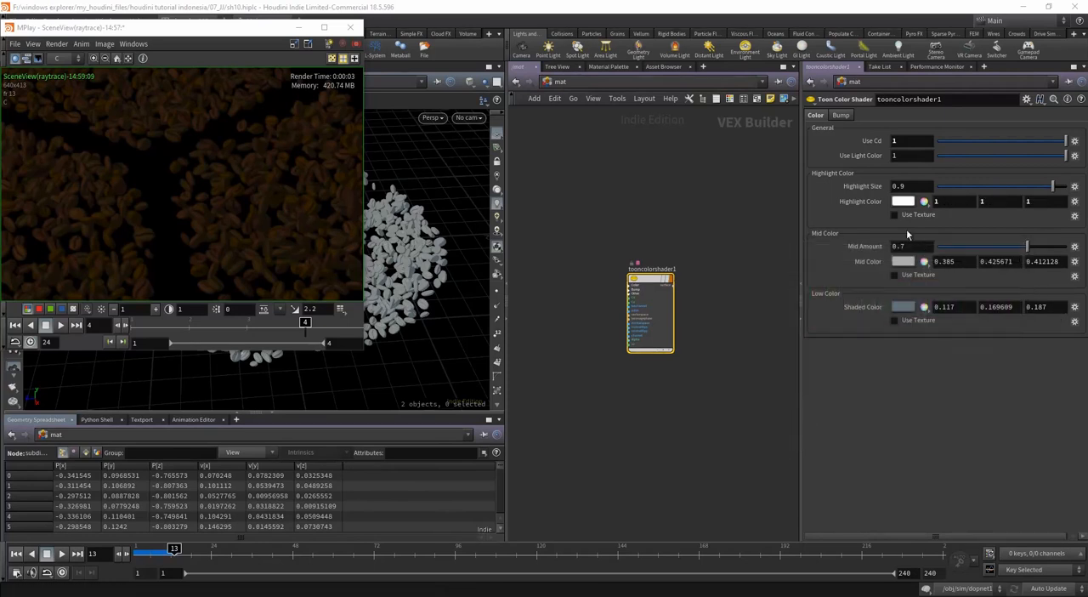
# Step: Set the Mid Color to neutral gray 0.333 and the Shaded Color to dark gray 0.05 on all channels
pyautogui.click(903, 261)
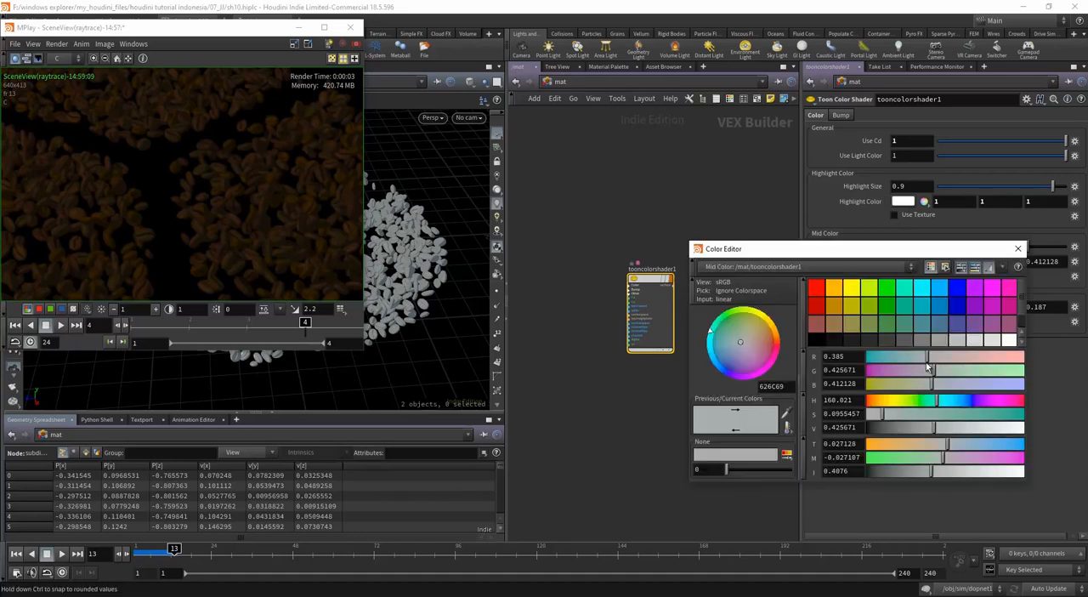
pyautogui.click(956, 341)
pyautogui.click(1018, 249)
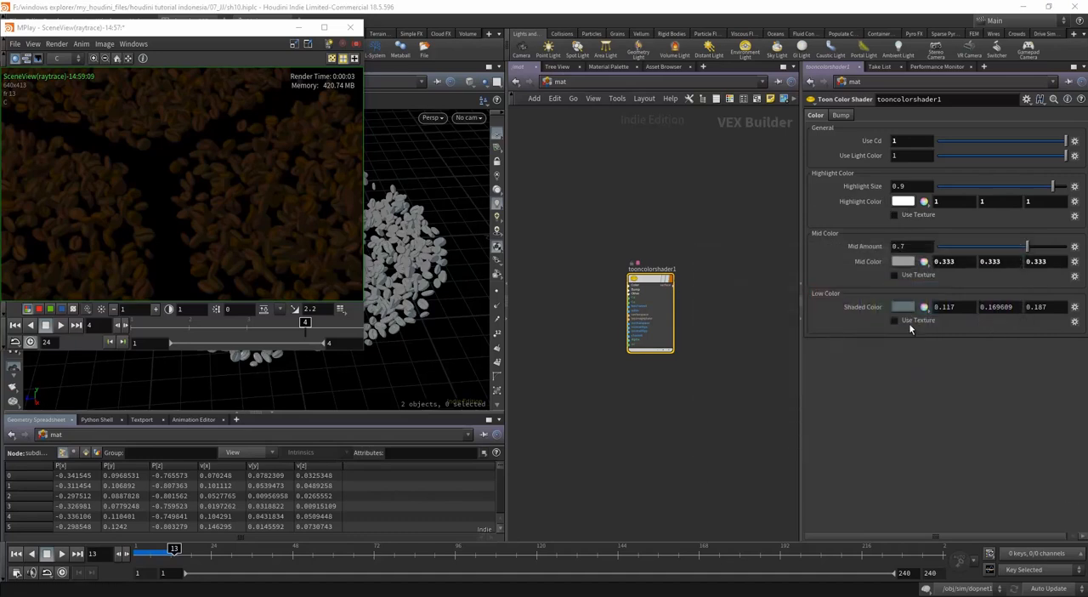
pyautogui.click(903, 306)
pyautogui.click(888, 339)
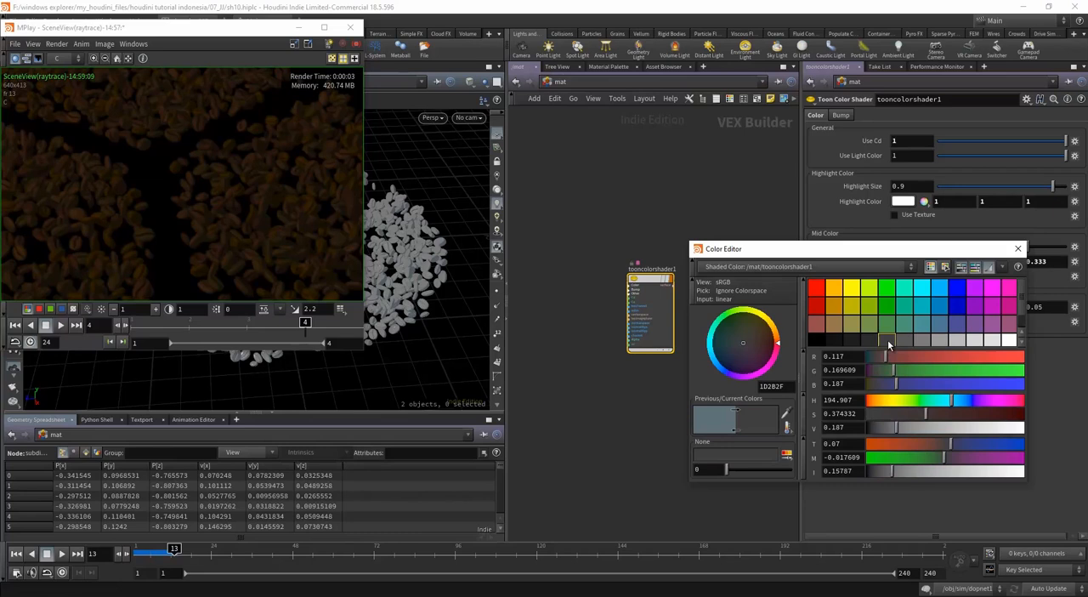
pyautogui.click(1017, 251)
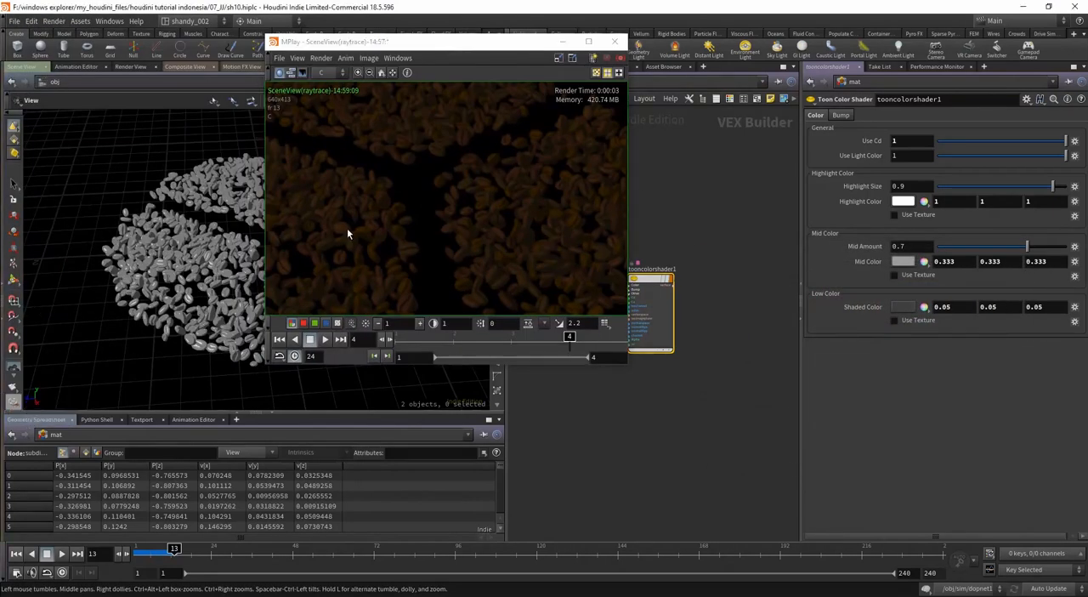
# Step: Render the scene view again in MPlay, examine the recolored beans up close and as a whole, and dismiss the render window
pyautogui.click(432, 210)
pyautogui.scroll(-3, 465, 233)
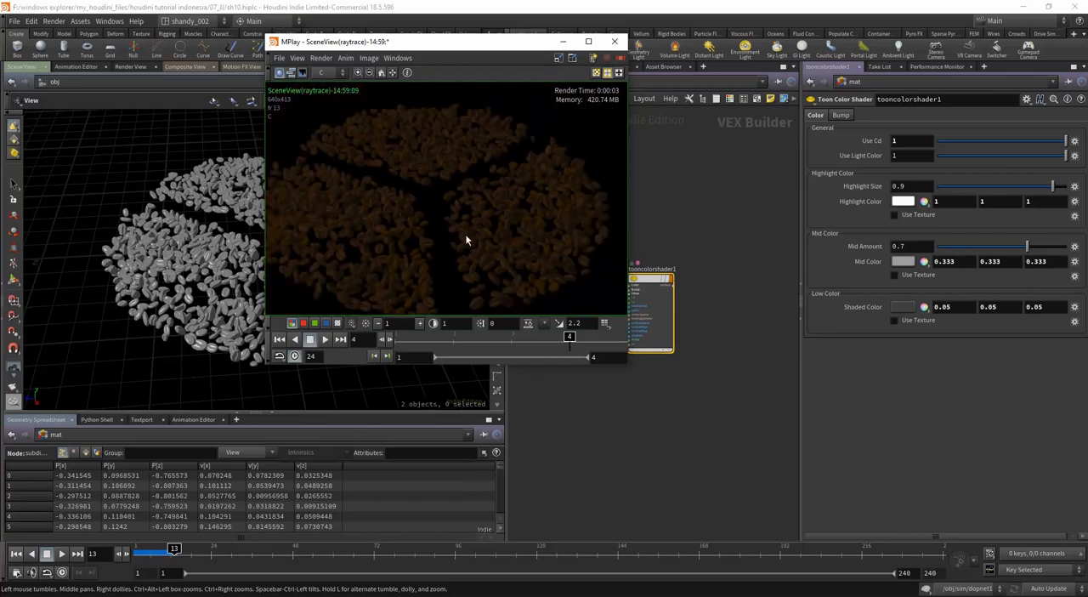
pyautogui.moveTo(465, 234); pyautogui.dragTo(487, 268, button='middle')
pyautogui.scroll(-1, 487, 267)
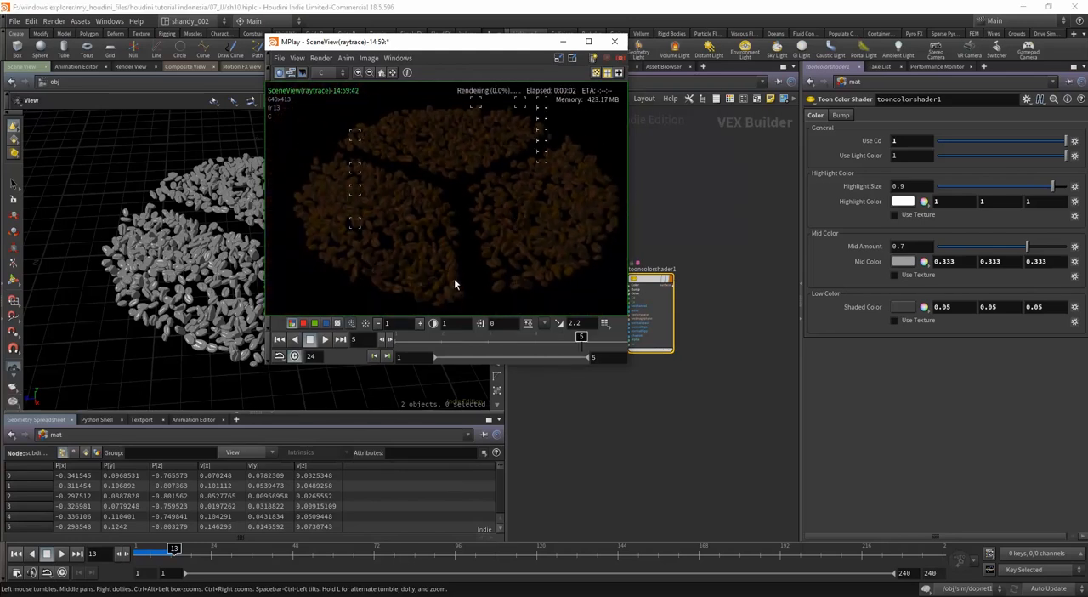
pyautogui.scroll(3, 514, 268)
pyautogui.scroll(-1, 510, 265)
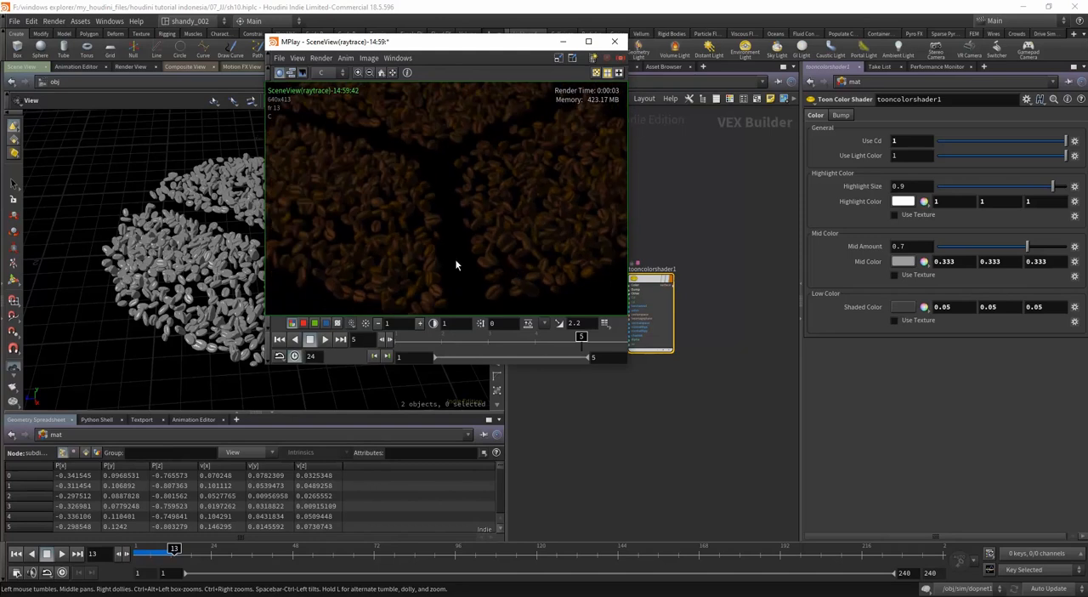
pyautogui.scroll(-2, 458, 255)
pyautogui.scroll(2, 454, 257)
pyautogui.scroll(-3, 431, 281)
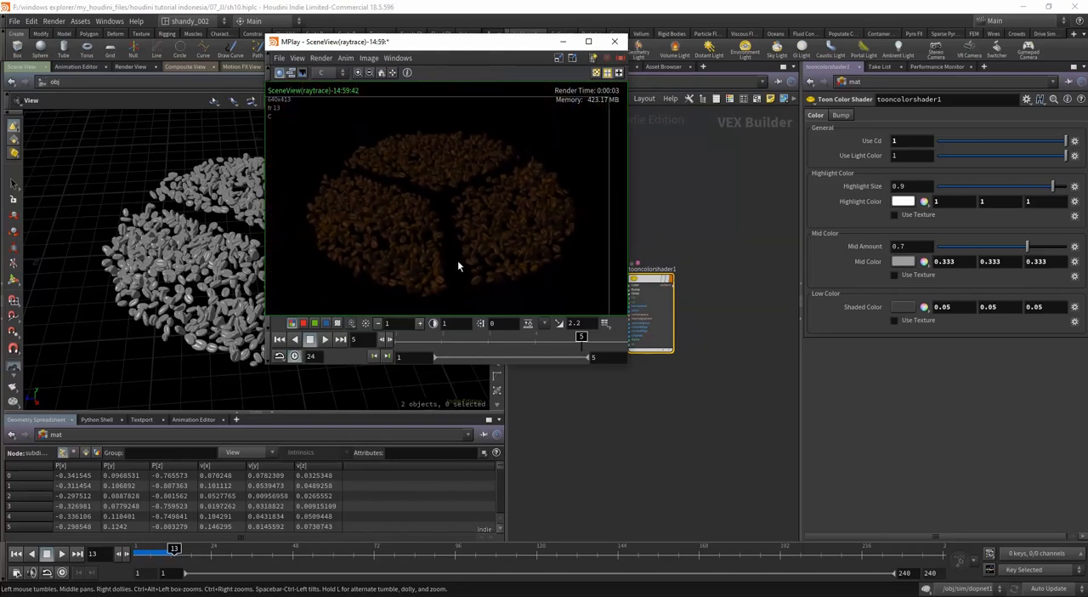
pyautogui.click(560, 58)
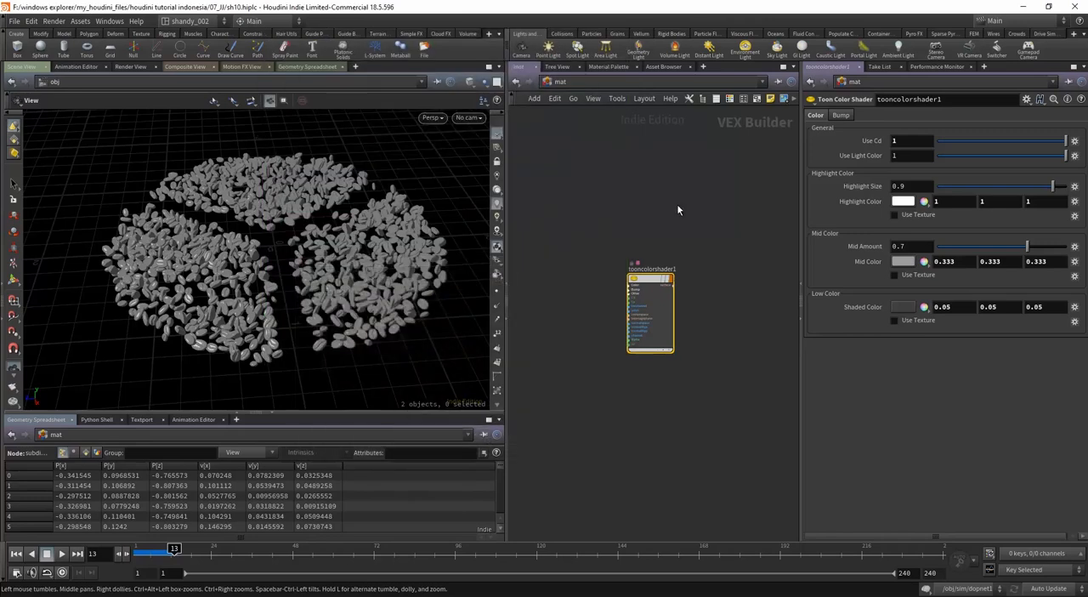
# Step: Return to the object level and create a camera from a top view that frames the beans
pyautogui.click(563, 83)
pyautogui.click(582, 131)
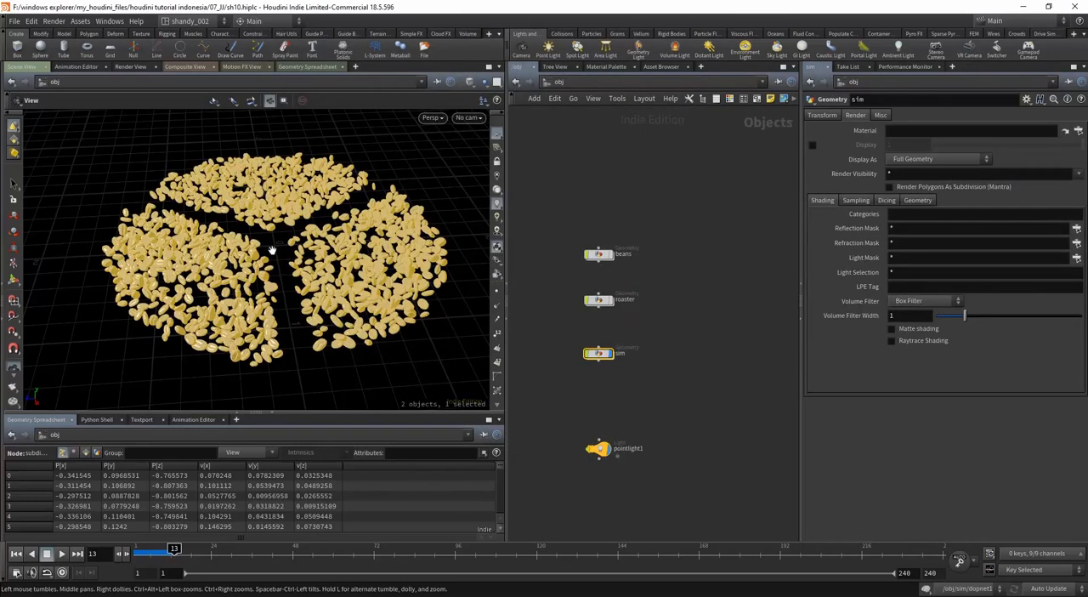
pyautogui.moveTo(272, 250); pyautogui.dragTo(311, 289)
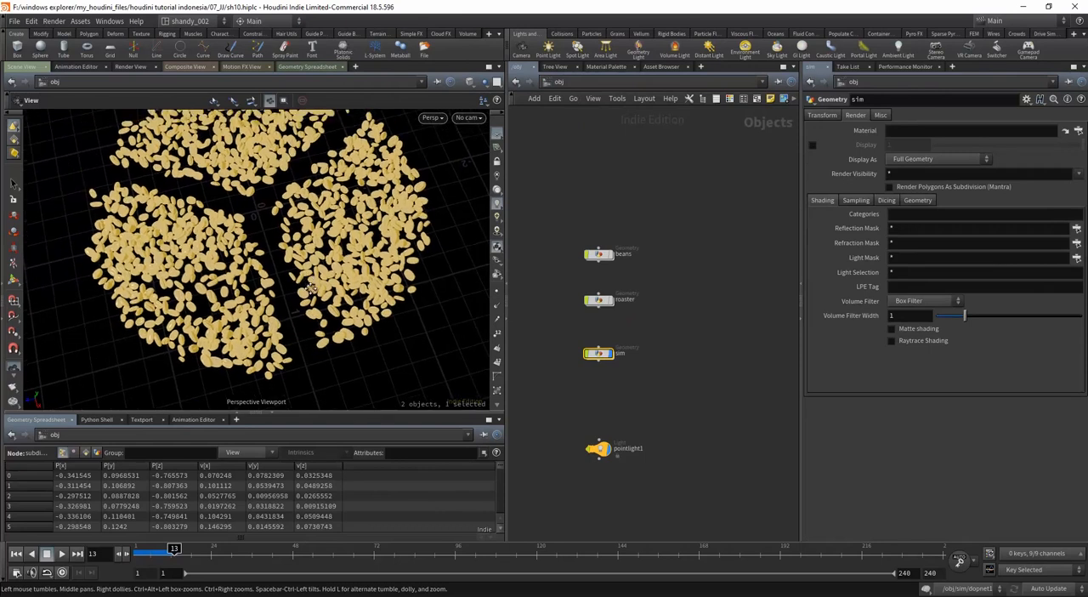
pyautogui.hotkey('space', '2')
pyautogui.moveTo(325, 274); pyautogui.dragTo(408, 327, button='middle')
pyautogui.scroll(7, 408, 298)
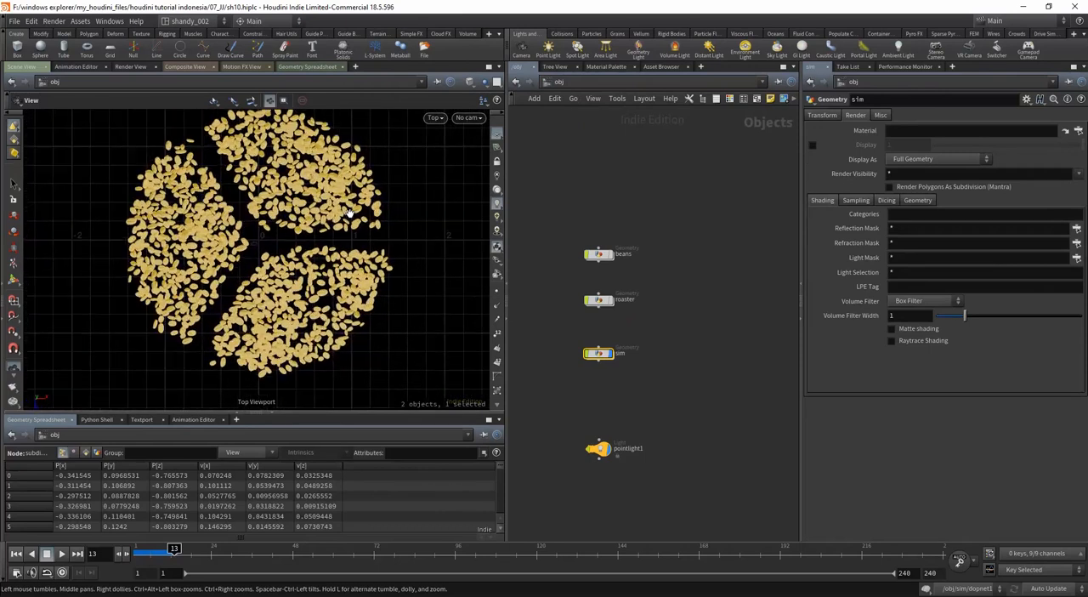
pyautogui.moveTo(361, 219); pyautogui.dragTo(354, 242, button='middle')
pyautogui.scroll(-2, 374, 243)
pyautogui.click(605, 182)
pyautogui.moveTo(644, 255); pyautogui.dragTo(620, 205, button='middle')
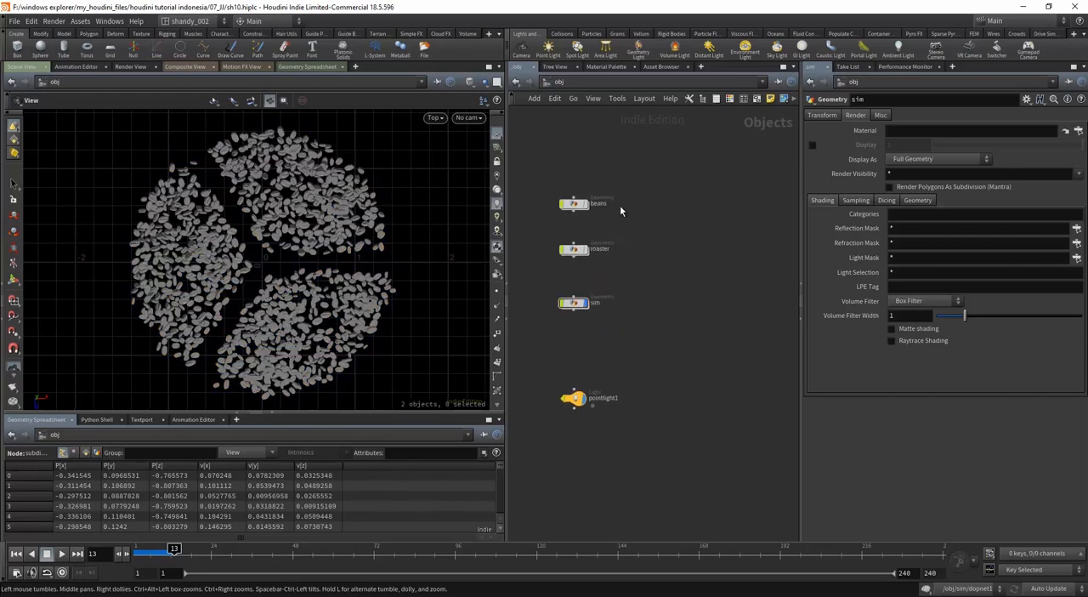
pyautogui.click(521, 49)
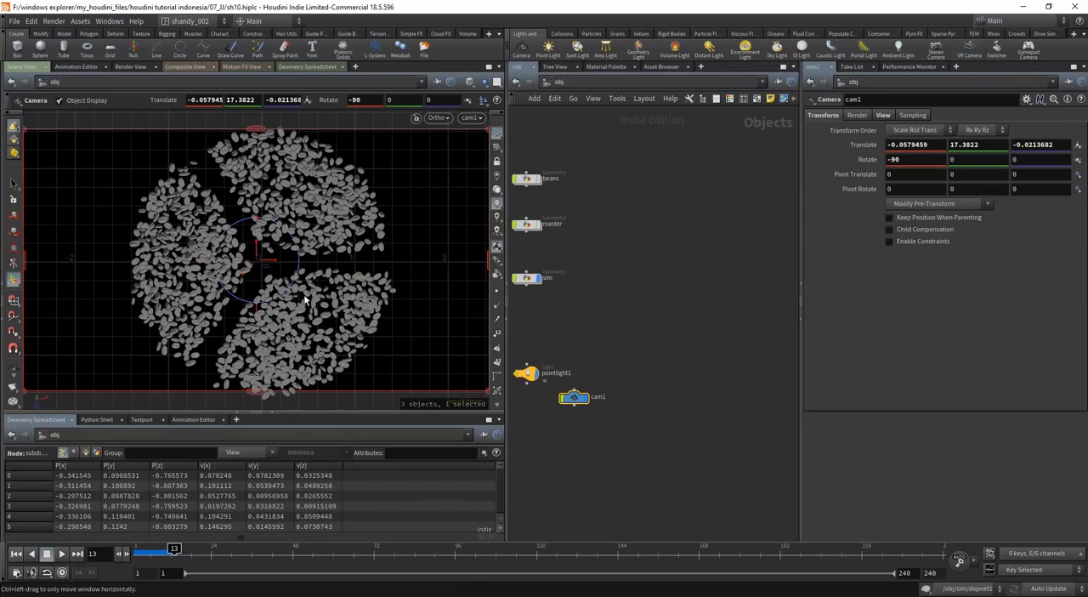
# Step: Arrange the cam1 and pointlight1 nodes in a column below sim, with cam1 above the light
pyautogui.moveTo(580, 399); pyautogui.dragTo(527, 415)
pyautogui.press('l')
pyautogui.moveTo(565, 333); pyautogui.dragTo(565, 371)
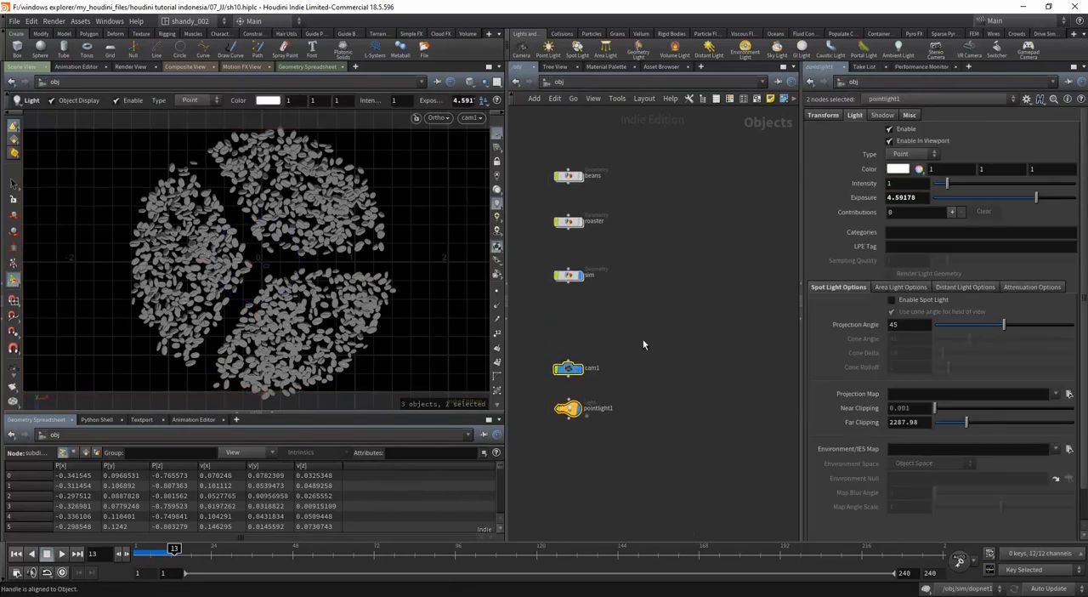
# Step: Lower cam1 along the Y axis to about 16.04
pyautogui.click(572, 369)
pyautogui.moveTo(274, 259); pyautogui.dragTo(284, 262)
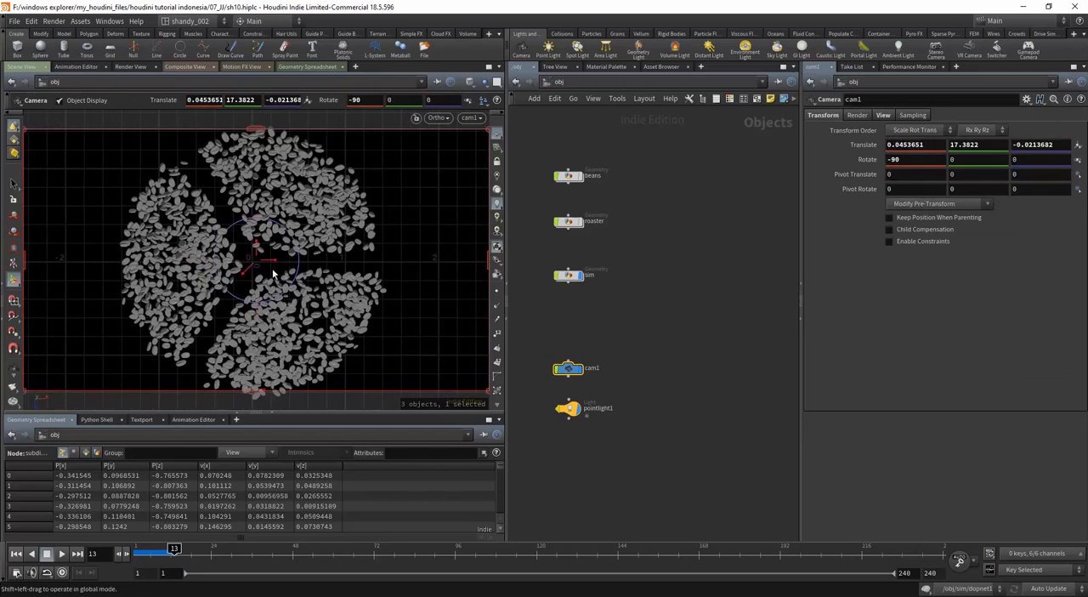
pyautogui.hotkey('ctrl', 'z')
pyautogui.keyDown('alt'); pyautogui.moveTo(245, 274); pyautogui.dragTo(147, 361, button='right'); pyautogui.keyUp('alt')
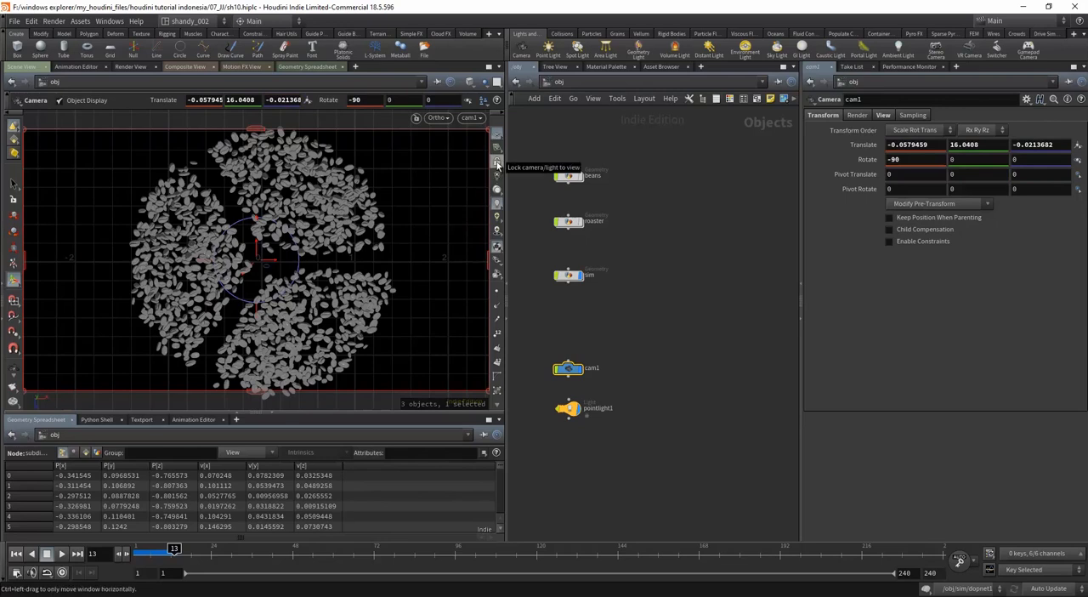
# Step: Lock cam1 to the view and reframe it around the whole bean circle, at about X 0.072 and Z 0.032
pyautogui.click(497, 164)
pyautogui.scroll(-3, 352, 217)
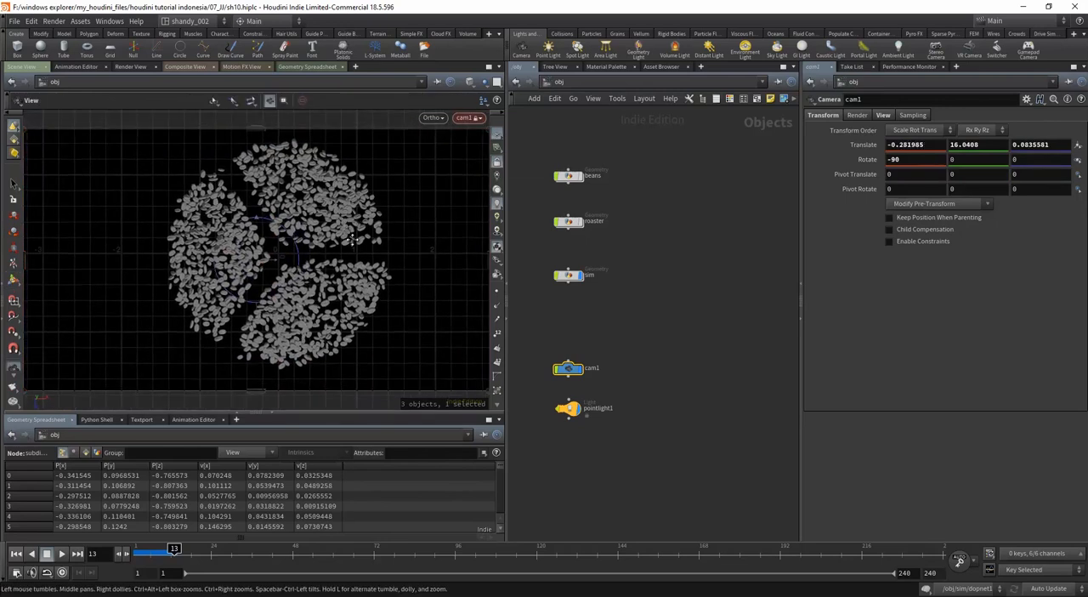
pyautogui.keyDown('alt'); pyautogui.moveTo(351, 239); pyautogui.dragTo(343, 239, button='middle'); pyautogui.keyUp('alt')
pyautogui.moveTo(272, 265); pyautogui.dragTo(257, 239)
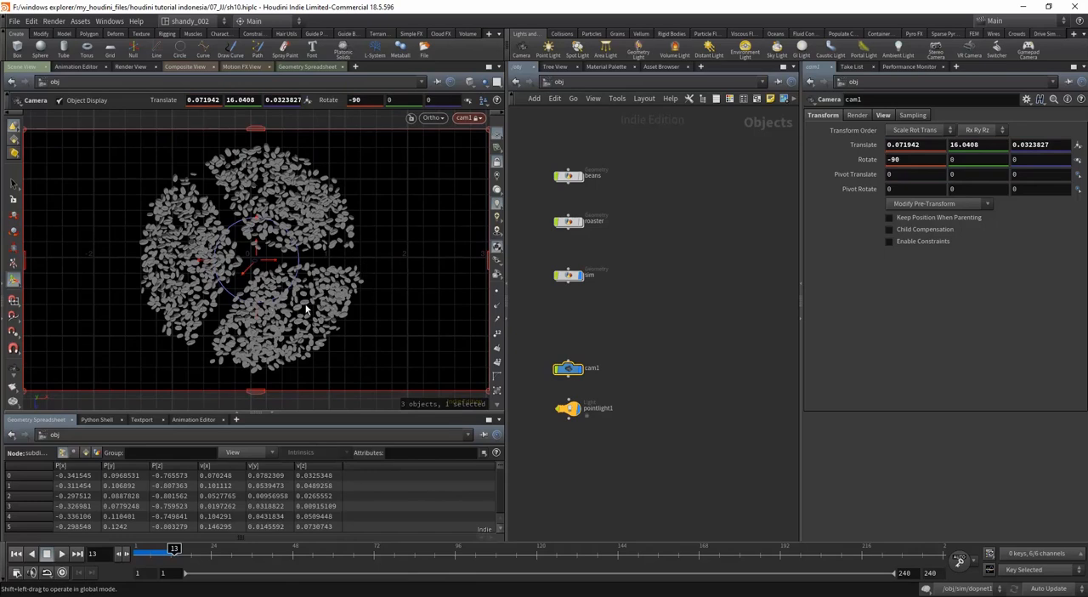
# Step: Render a test image through cam1, inspect it, and close the console and render windows
pyautogui.press('Escape')
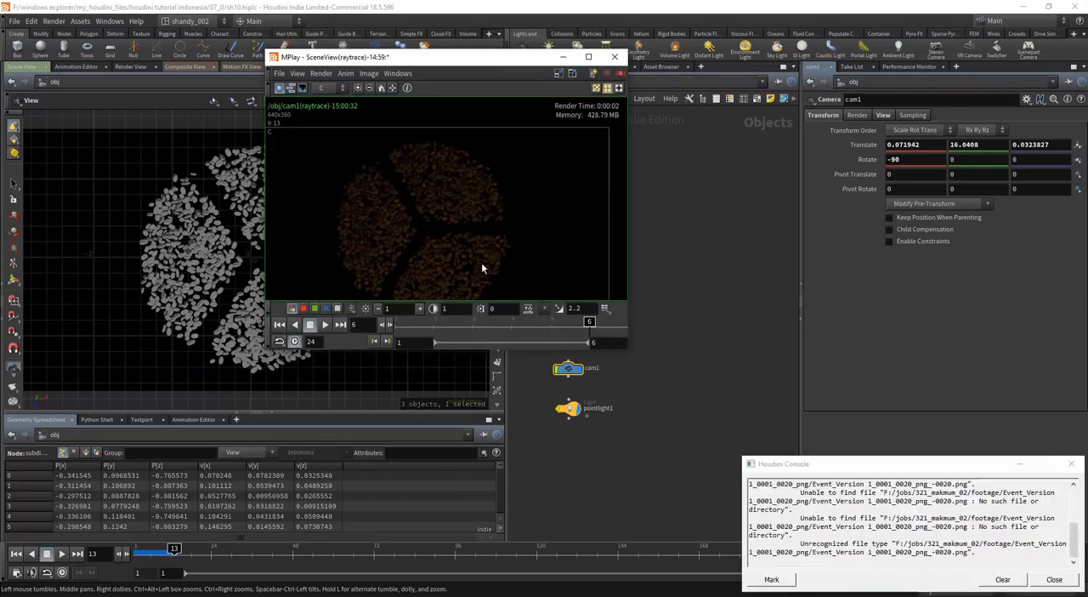
pyautogui.click(1071, 463)
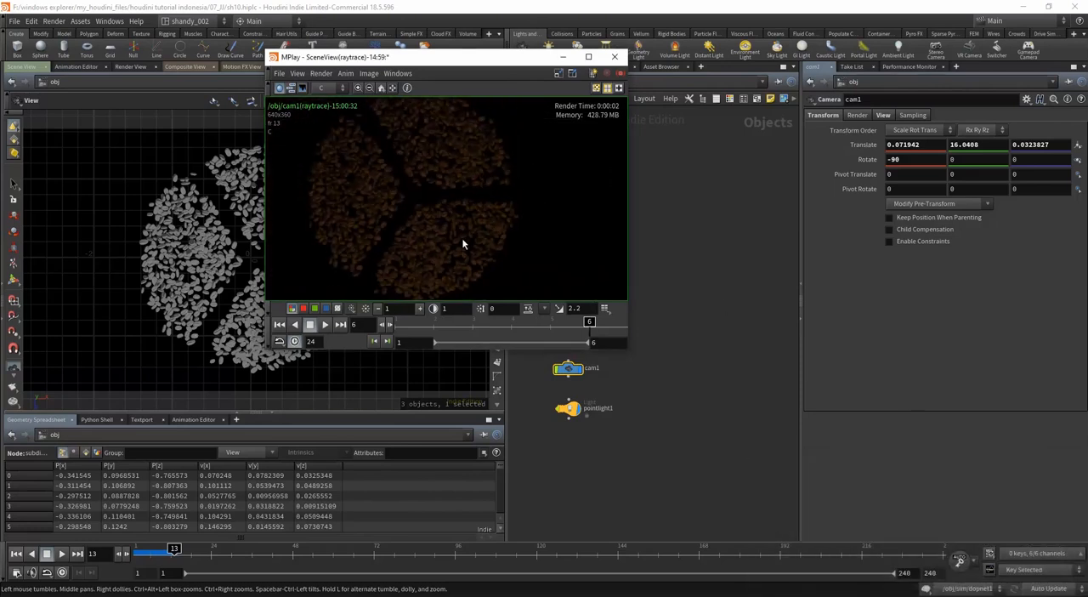
pyautogui.click(615, 56)
pyautogui.moveTo(636, 351); pyautogui.dragTo(686, 302, button='middle')
pyautogui.click(667, 316)
# Step: Switch to the out network and add a Mantra render node
pyautogui.click(628, 82)
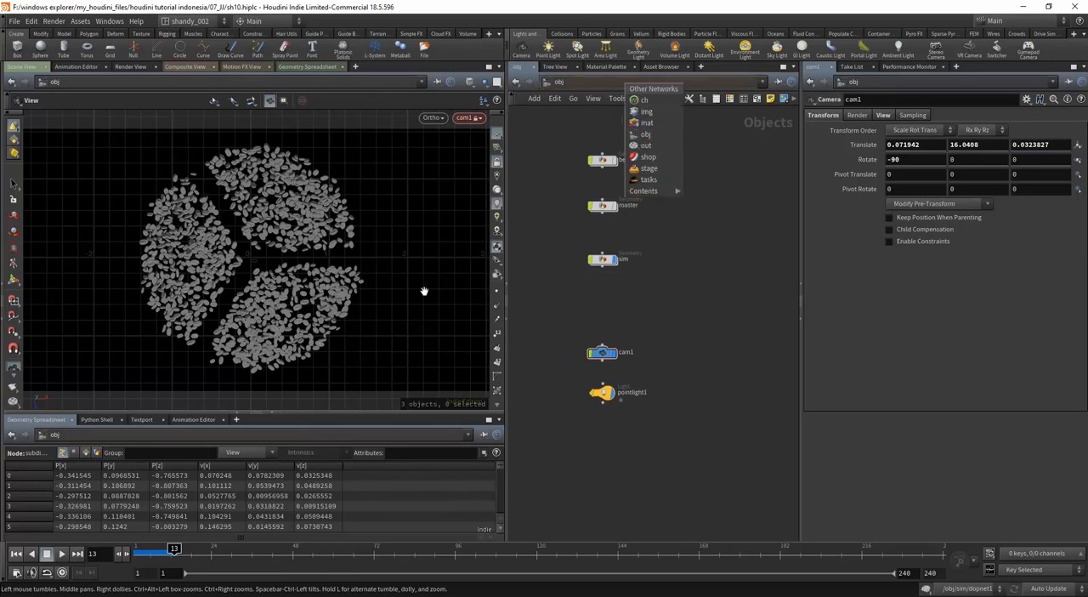
pyautogui.click(648, 145)
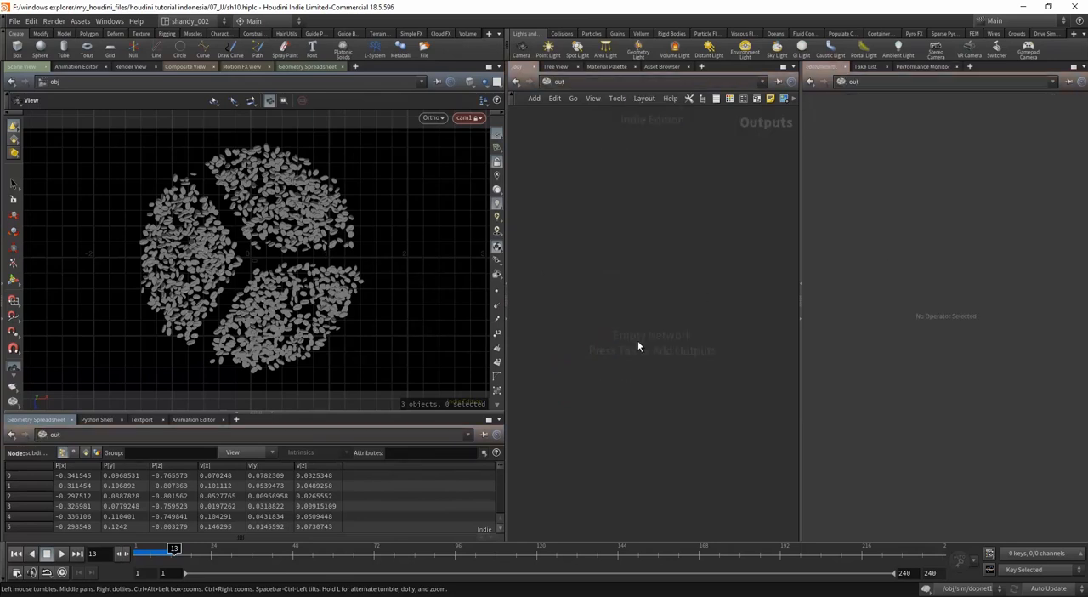
pyautogui.press('Tab')
pyautogui.write('mant')
pyautogui.press('Return')
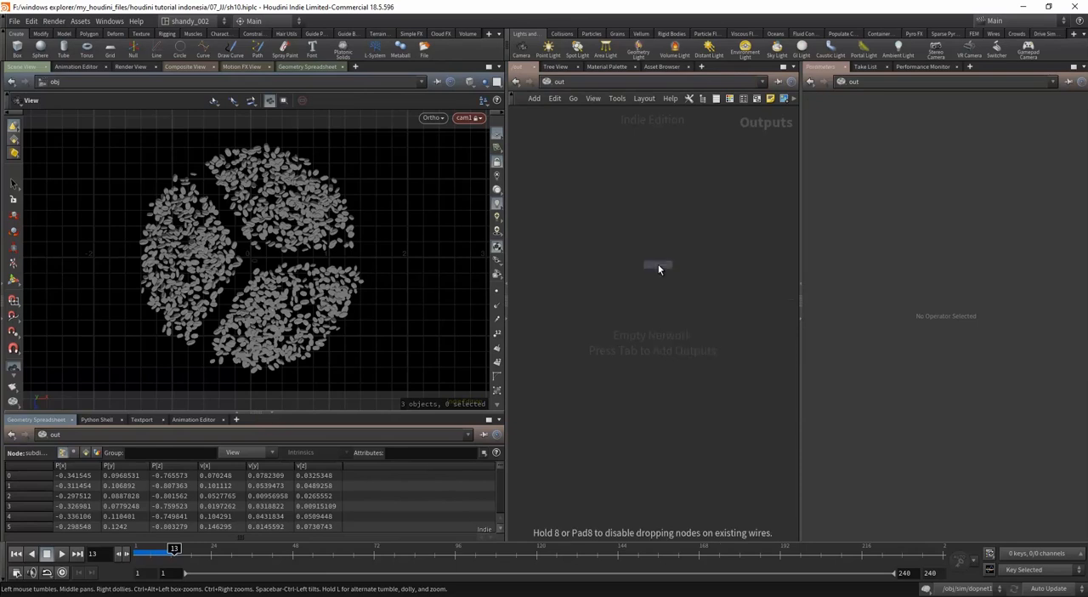
pyautogui.click(659, 265)
# Step: Check the Mantra node's camera path and set its valid frame range to Render Frame Range
pyautogui.click(971, 173)
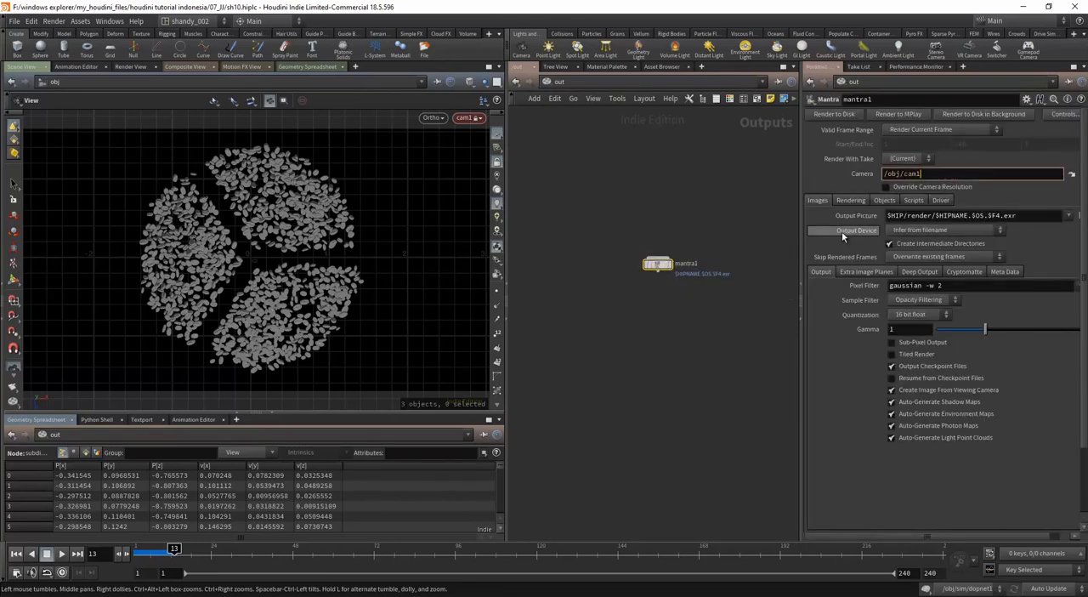
pyautogui.click(952, 130)
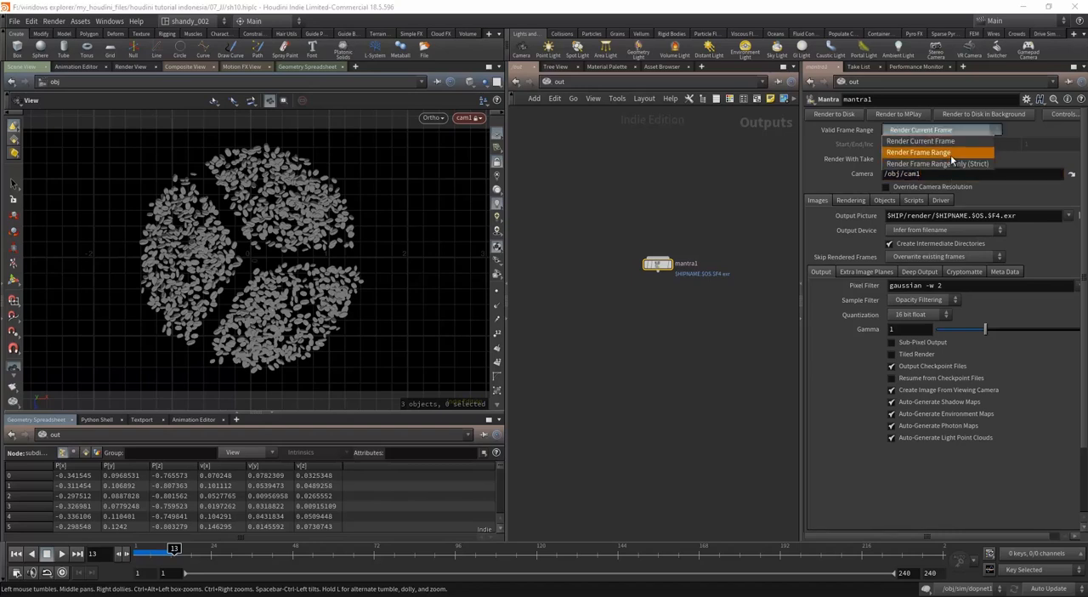
pyautogui.click(919, 152)
# Step: Browse for the Mantra output picture's location from $HIP/ and create a new folder named render there
pyautogui.click(907, 216)
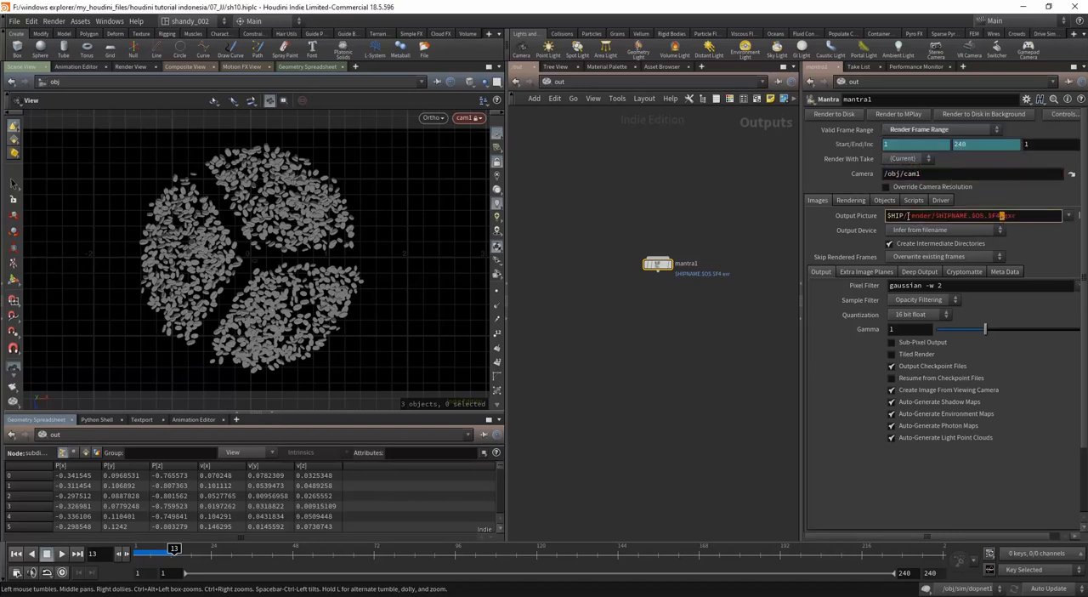
pyautogui.moveTo(907, 216); pyautogui.dragTo(1019, 207)
pyautogui.write('render')
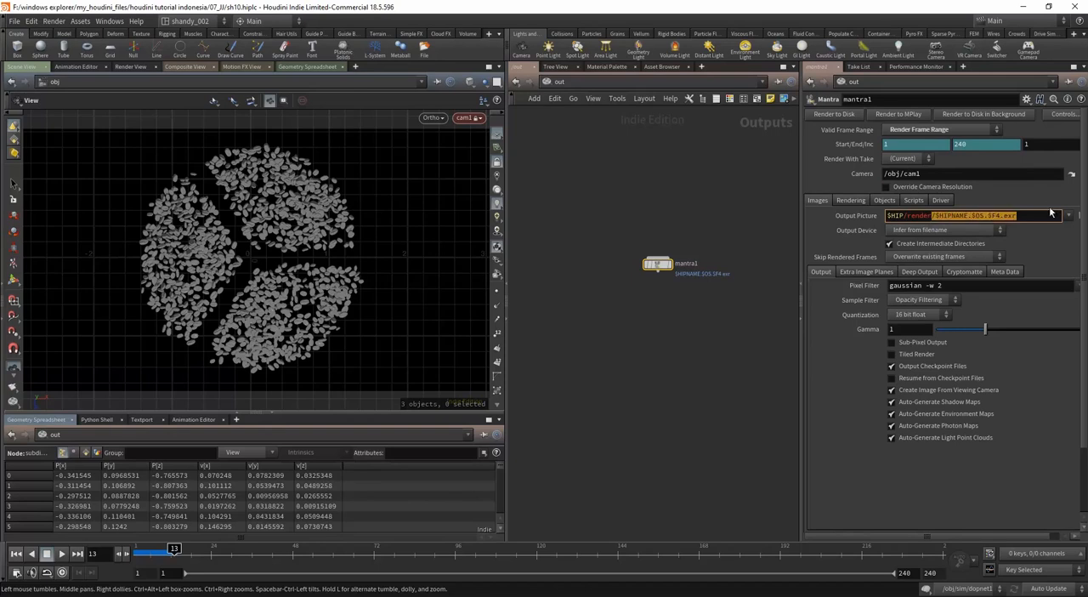
pyautogui.click(1077, 215)
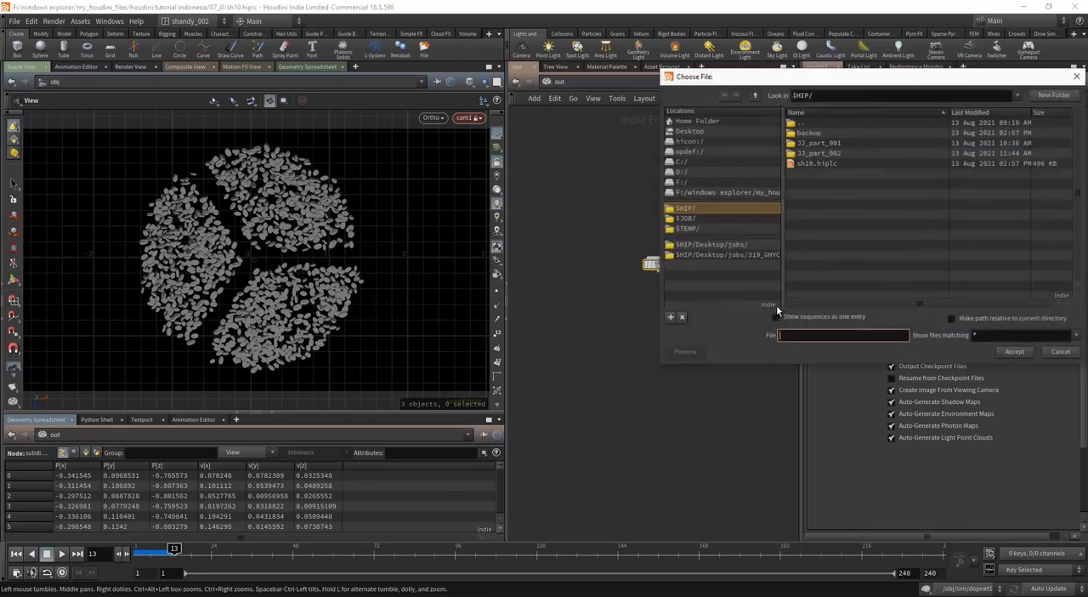
pyautogui.moveTo(864, 86); pyautogui.dragTo(771, 123)
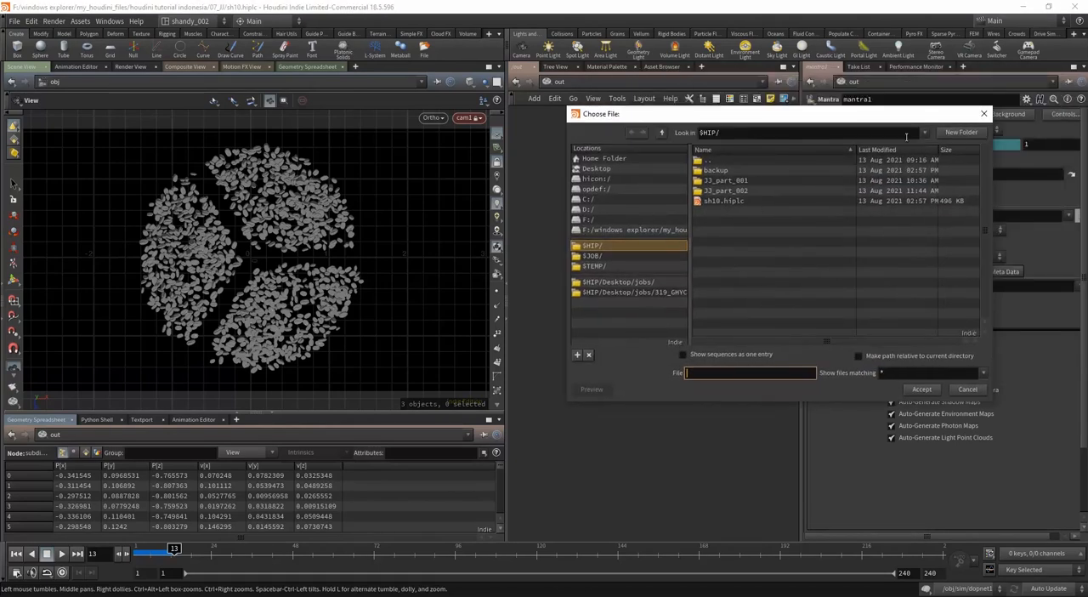
pyautogui.click(959, 133)
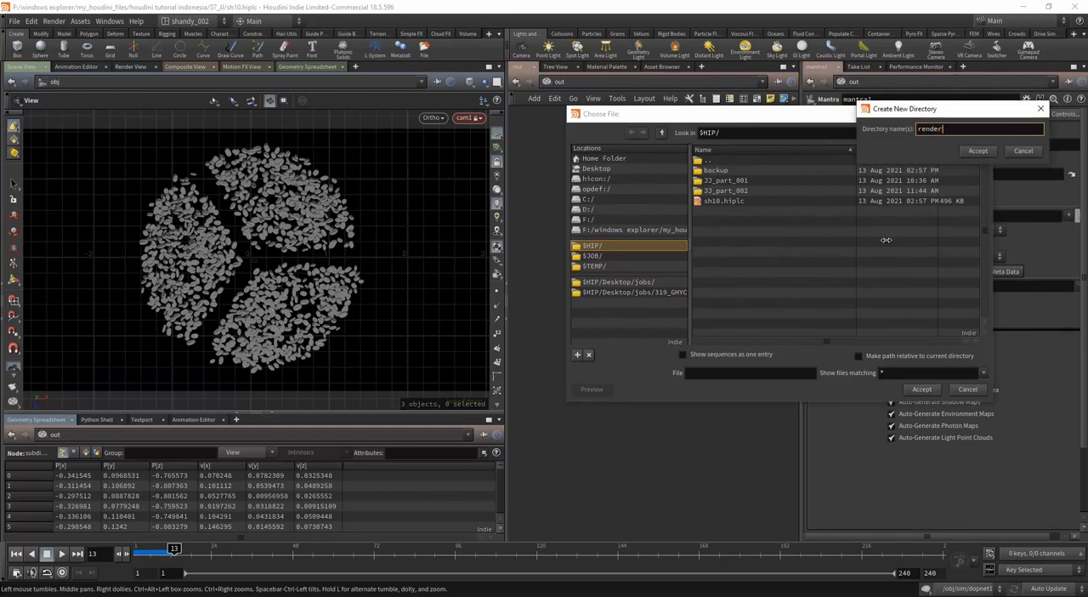
pyautogui.press('Return')
# Step: Create a subfolder named JJ_beans_001 inside the render folder
pyautogui.click(961, 132)
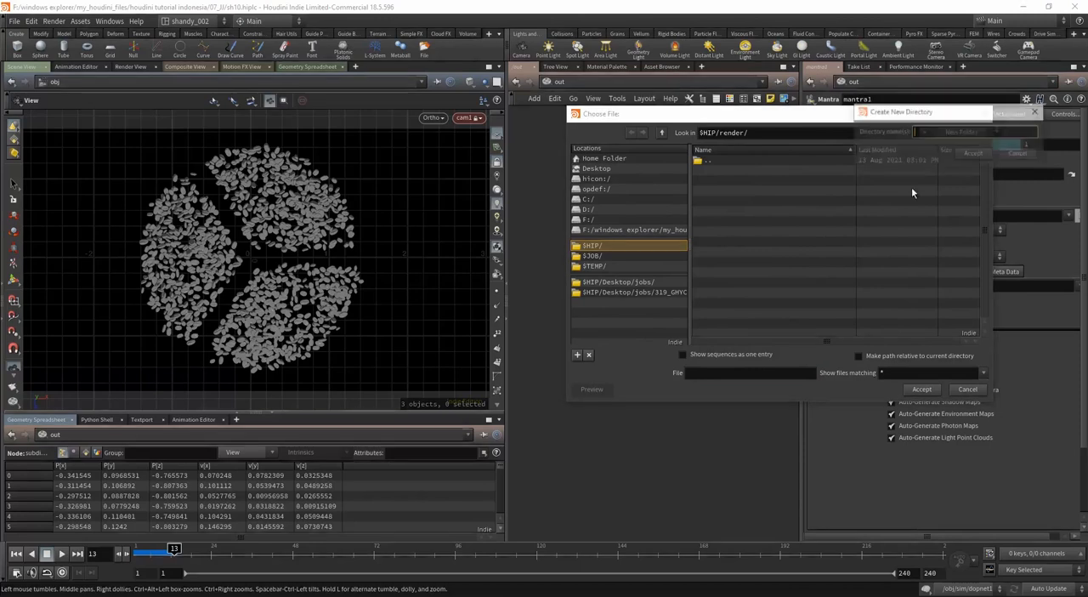
pyautogui.write('JJ_he')
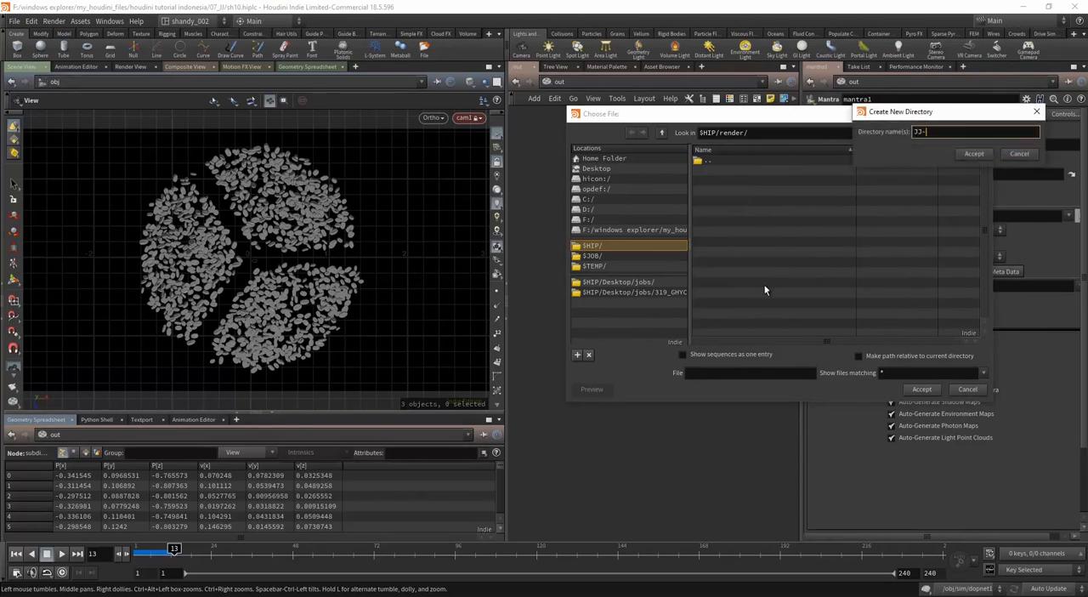
pyautogui.press('BackSpace')
pyautogui.press('BackSpace')
pyautogui.write('beans_001')
pyautogui.press('Return')
# Step: Name the output picture JJ_beans_001_$F3.png in the JJ_beans_001 folder and accept the path
pyautogui.click(736, 371)
pyautogui.write('JJ_beans_001')
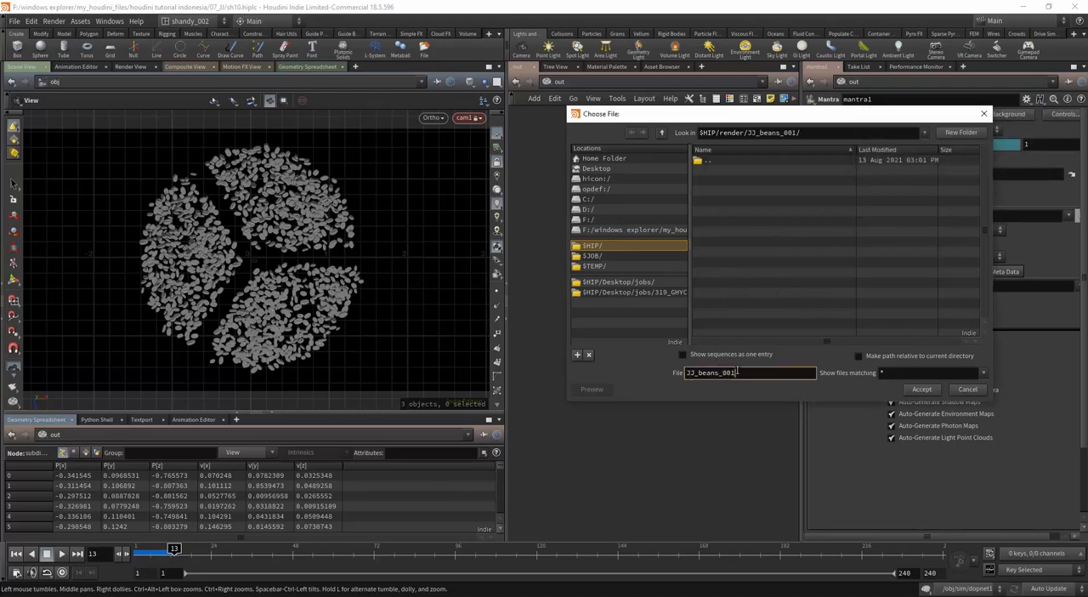
pyautogui.write('.$F3')
pyautogui.write('.png')
pyautogui.click(918, 389)
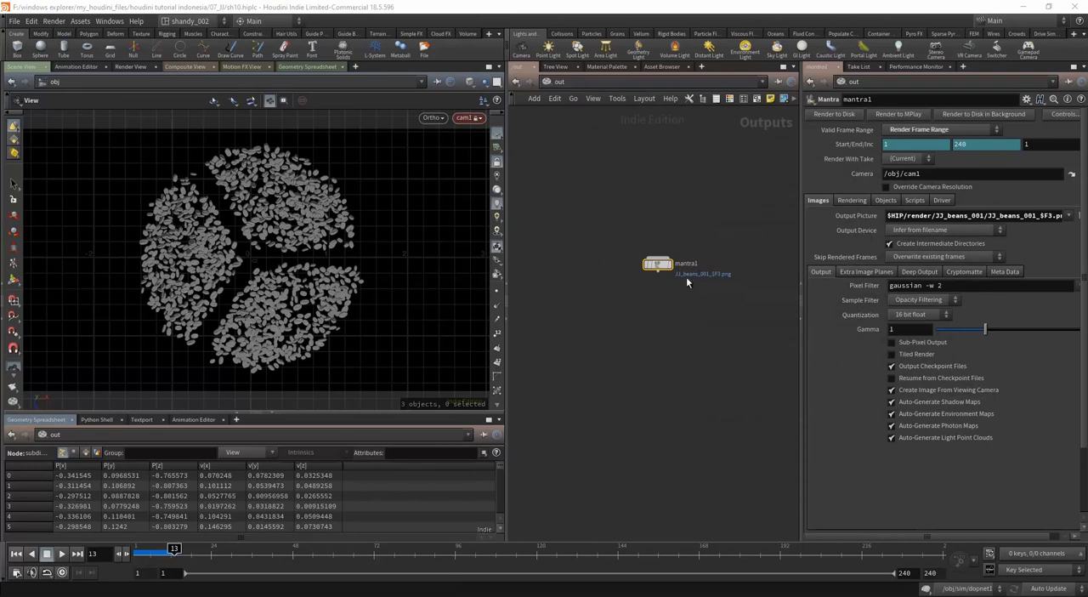